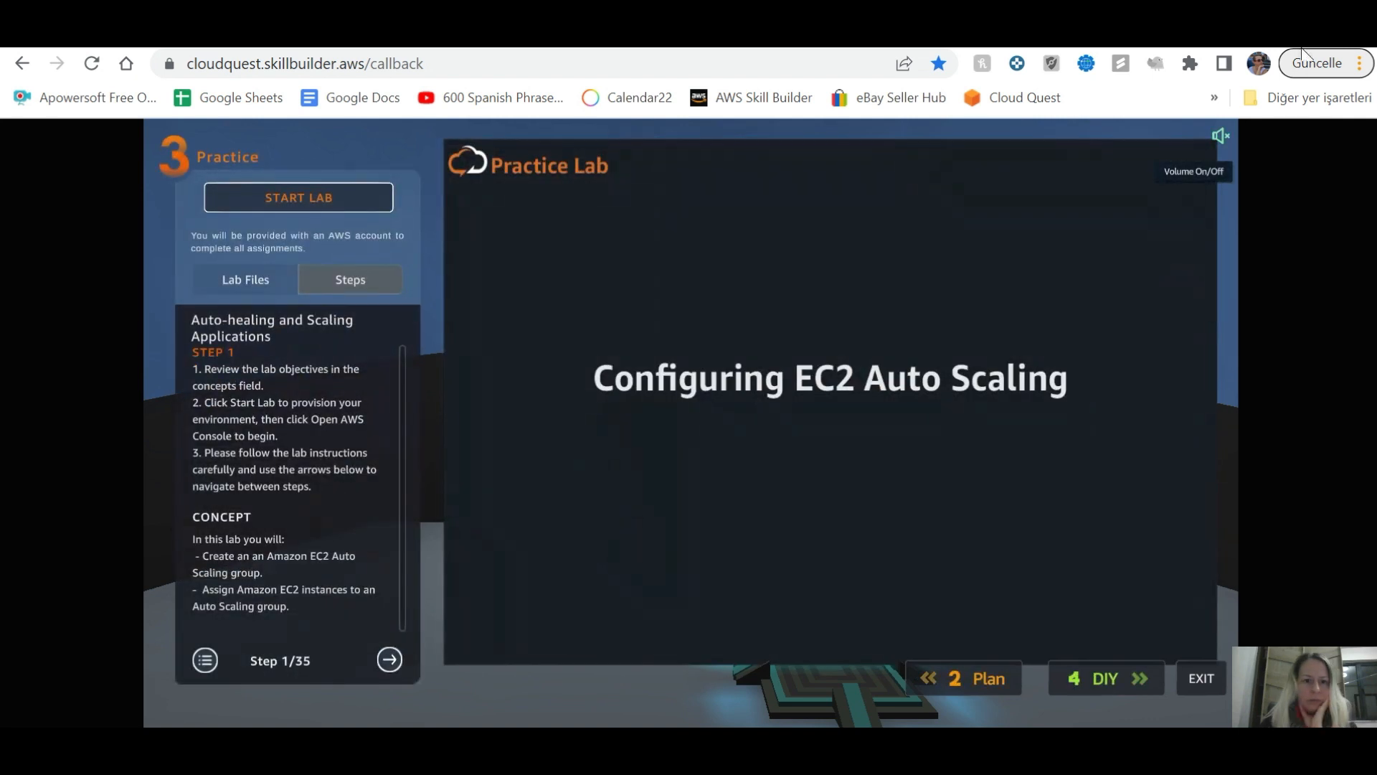
Step: Start the practice lab and sign into its AWS console in a separate window
left_click(308, 201)
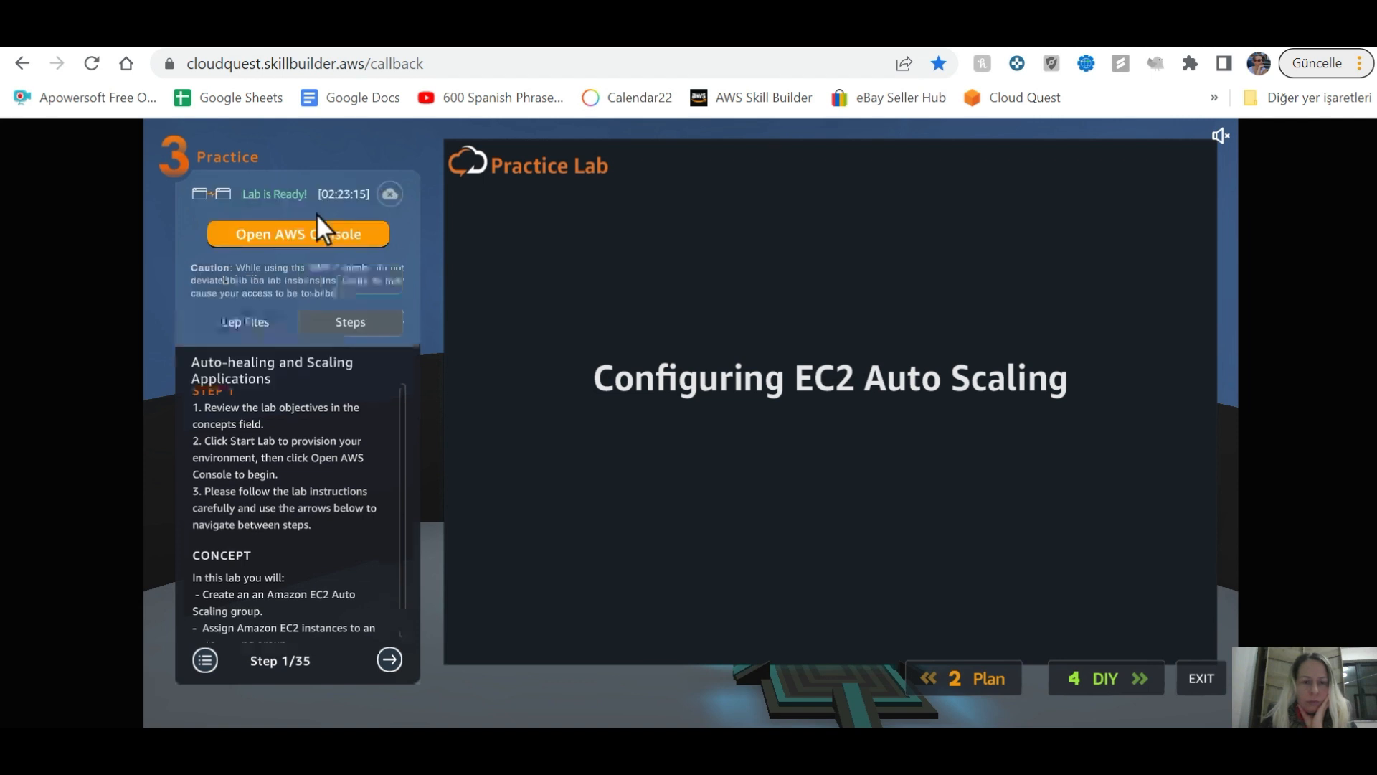
left_click(313, 235)
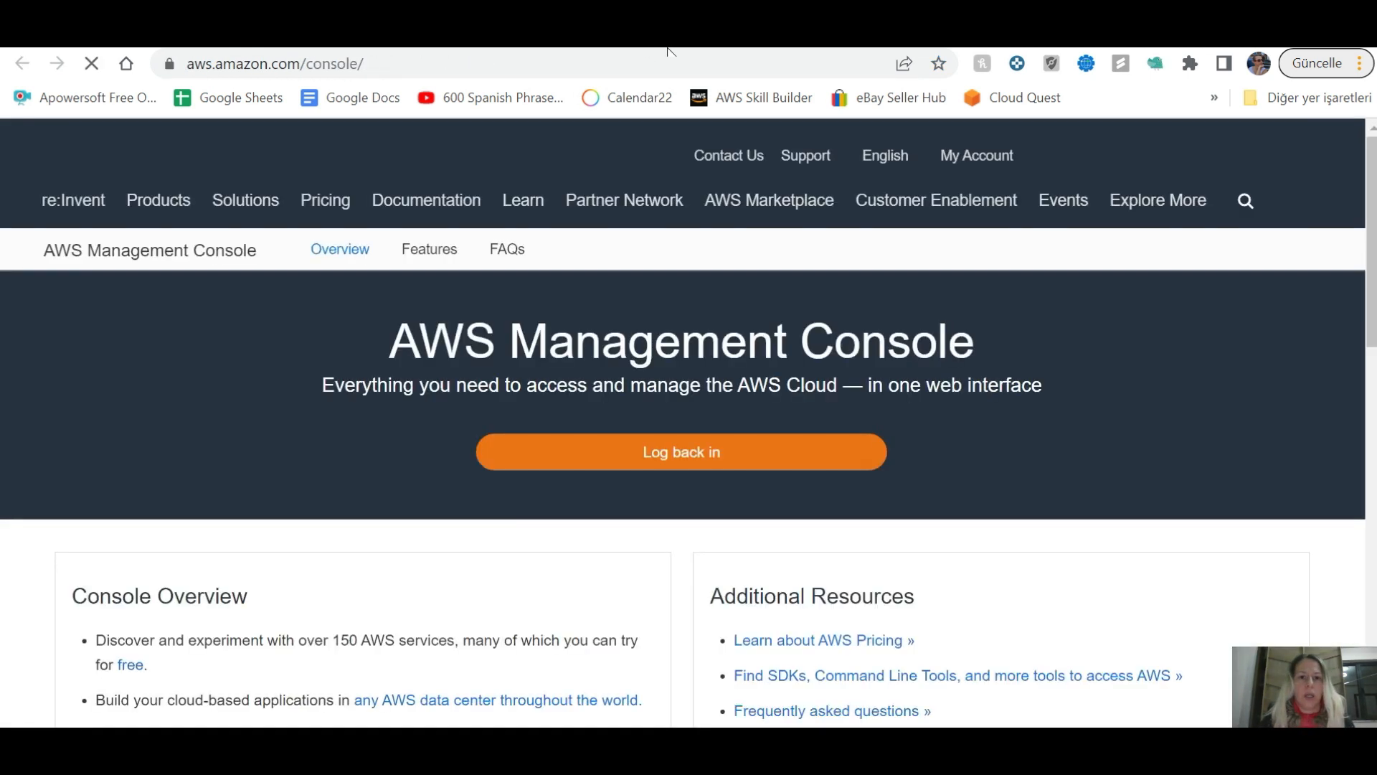
left_click_drag(669, 49, 638, 243)
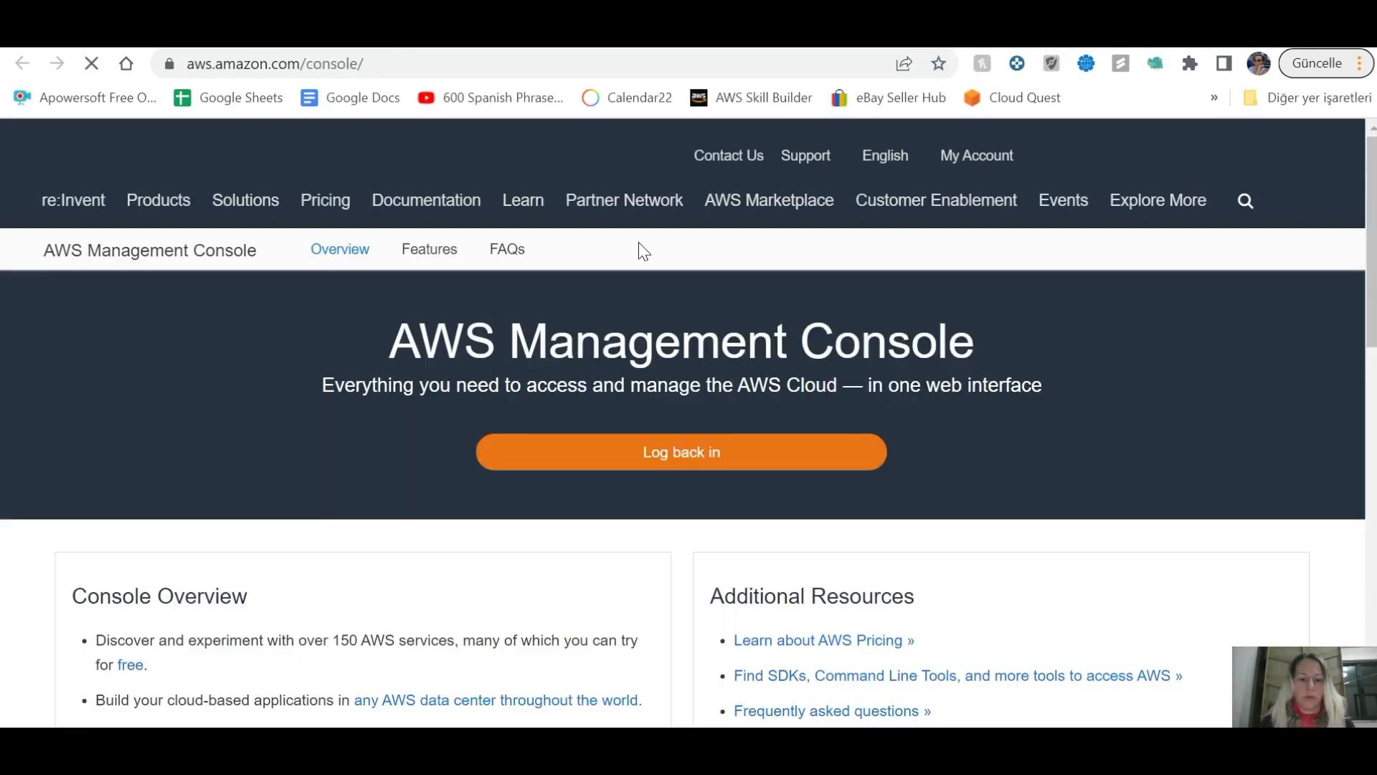
left_click(720, 462)
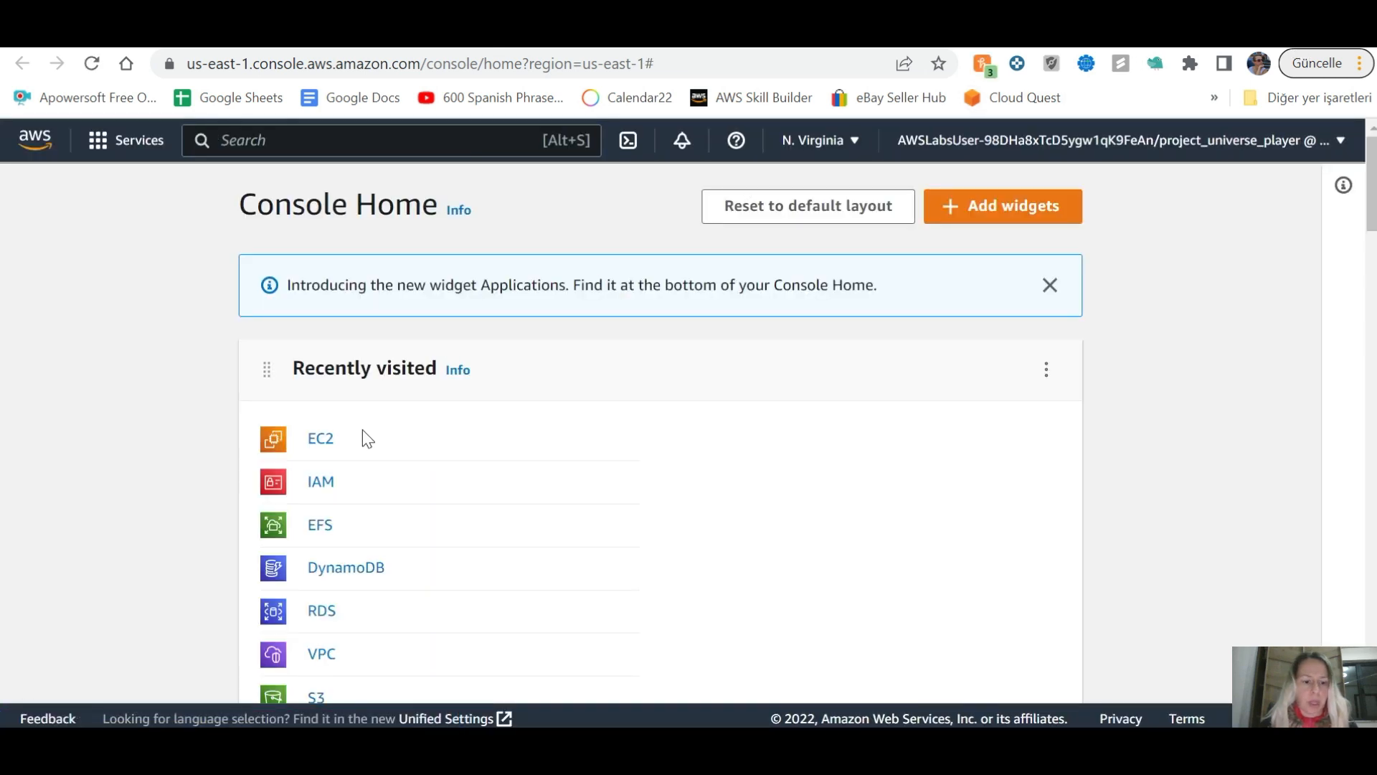
Step: Return to Cloud Quest and advance the lab instructions to step 5 of 35
key("alt+Tab")
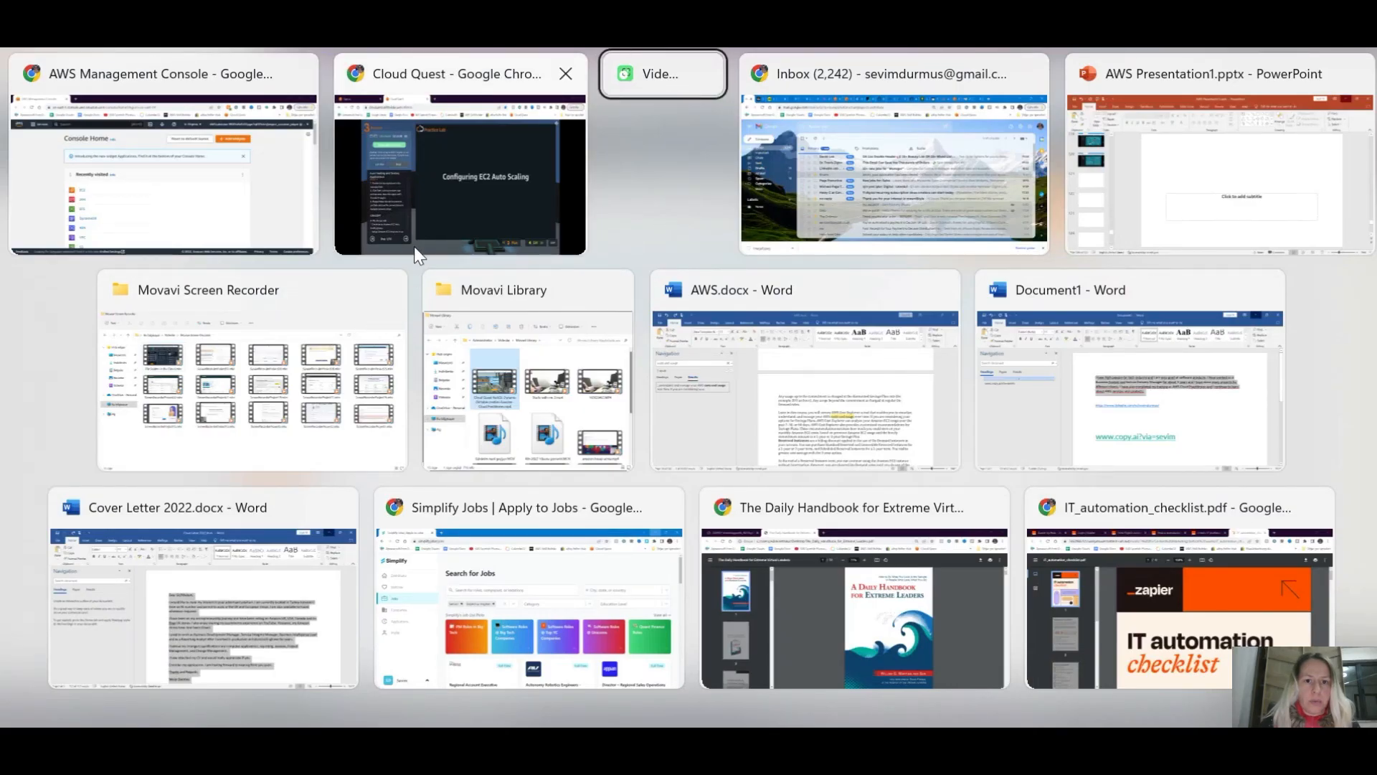
left_click(415, 247)
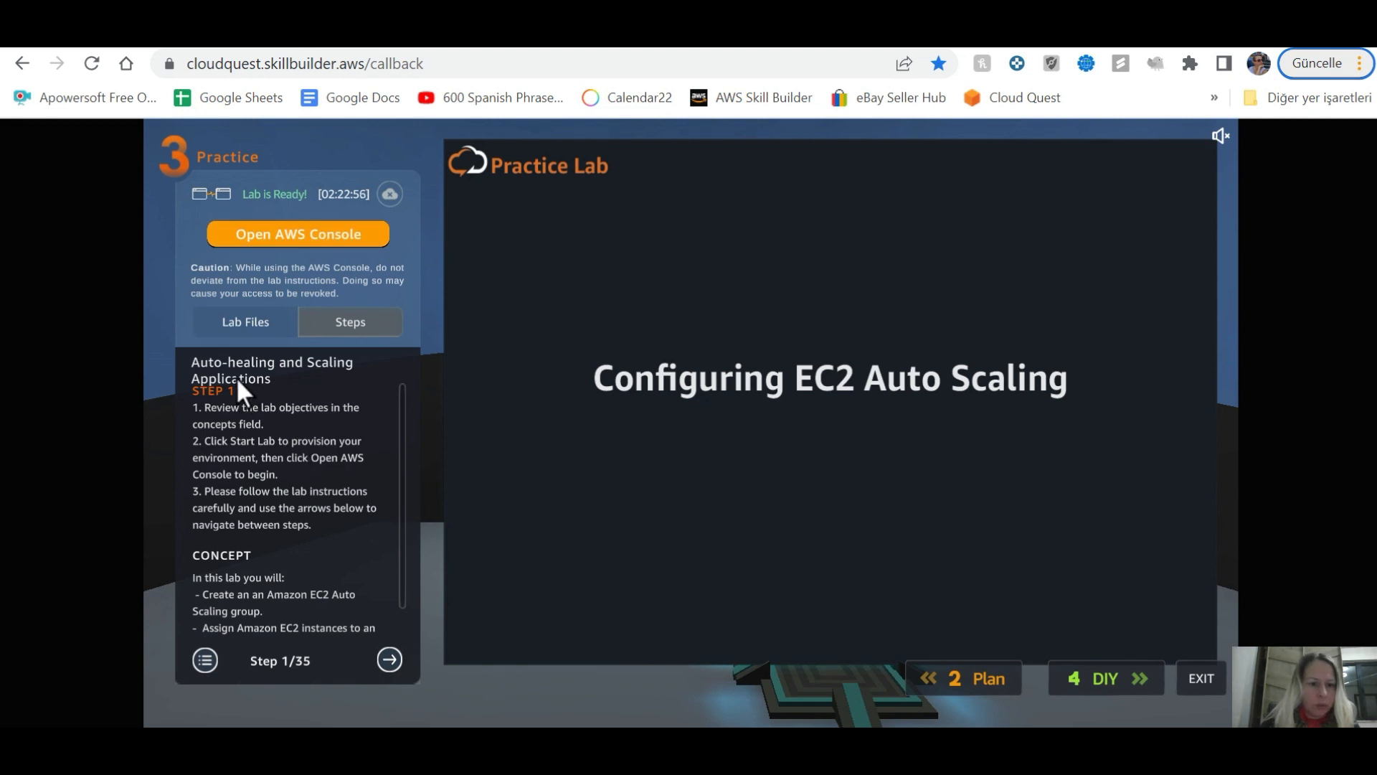
left_click(388, 659)
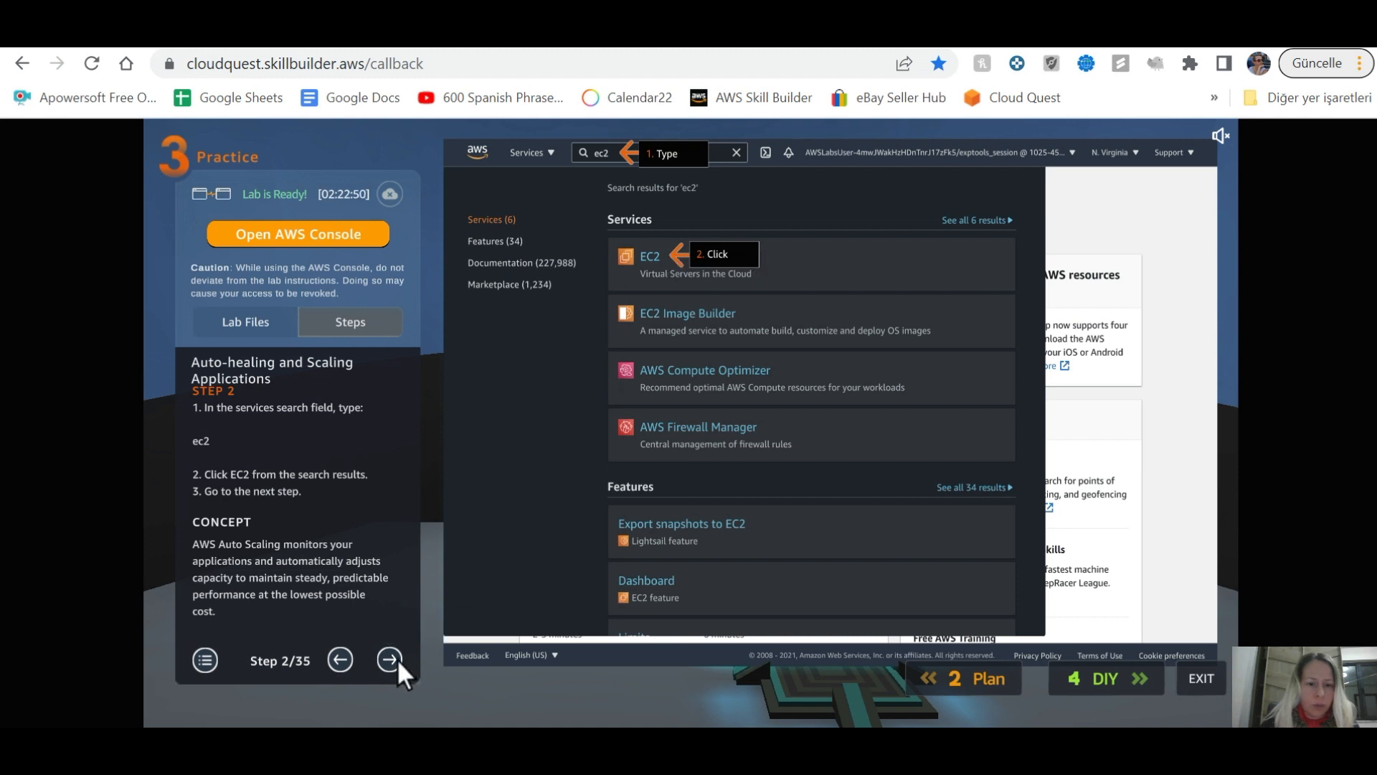
left_click(390, 658)
left_click(389, 658)
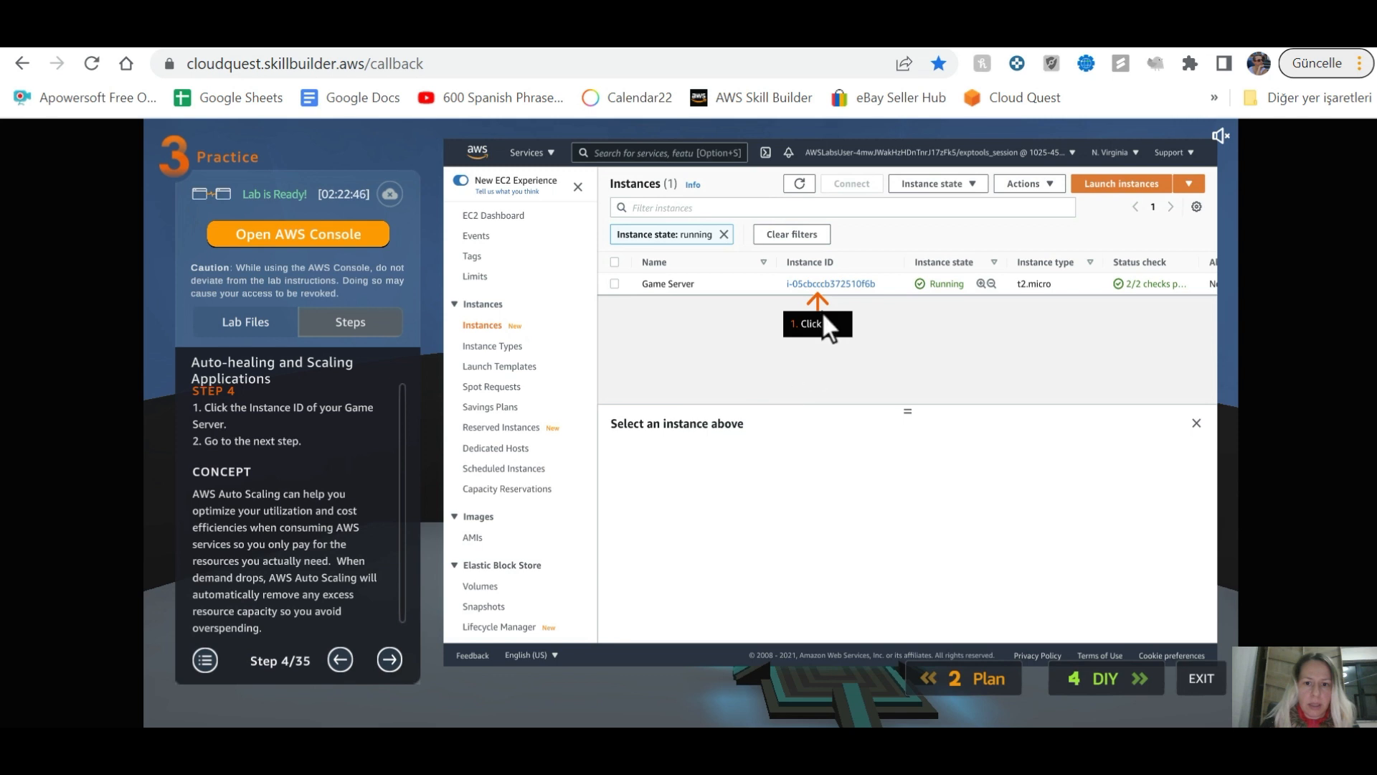
left_click(388, 659)
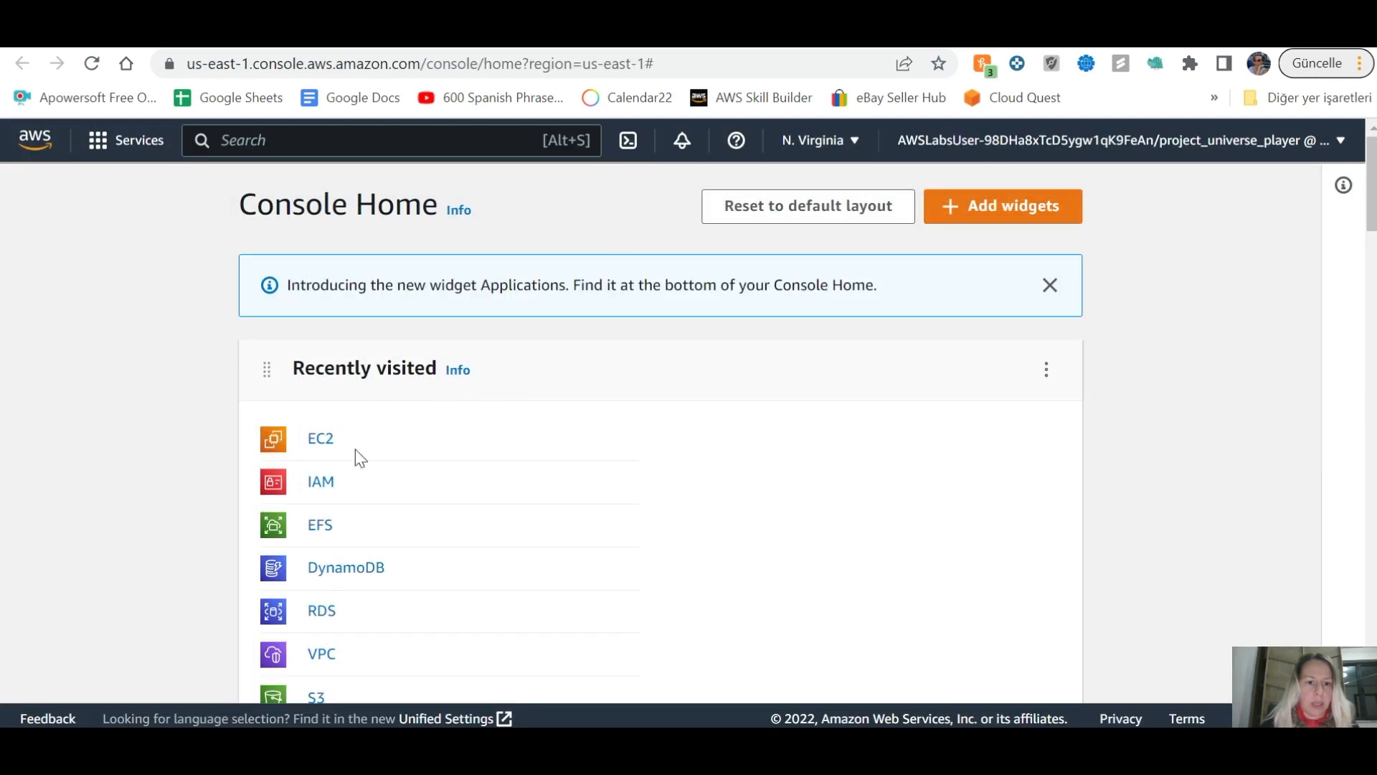
Step: Copy public IPv4 address 54.90.50.41 from the Game Server instance's EC2 summary
left_click(321, 442)
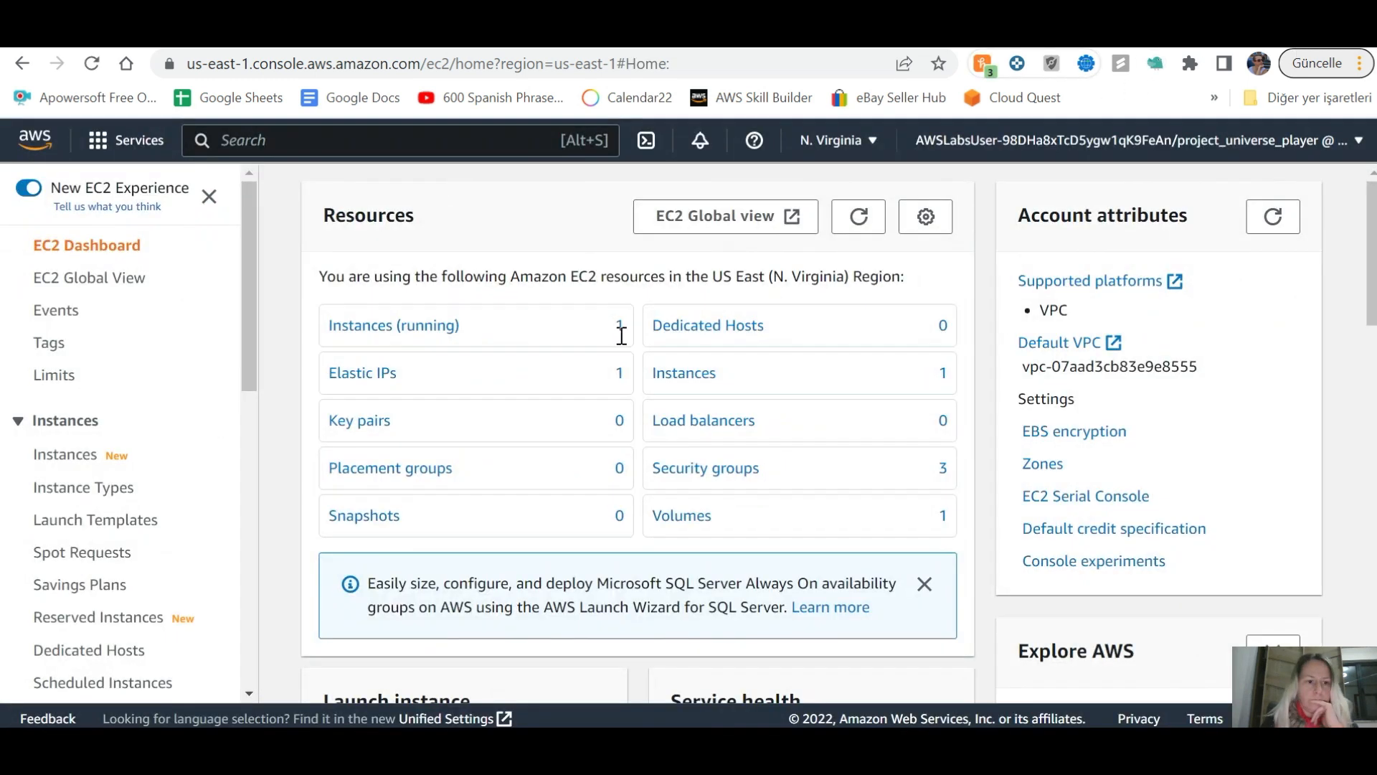
left_click(75, 455)
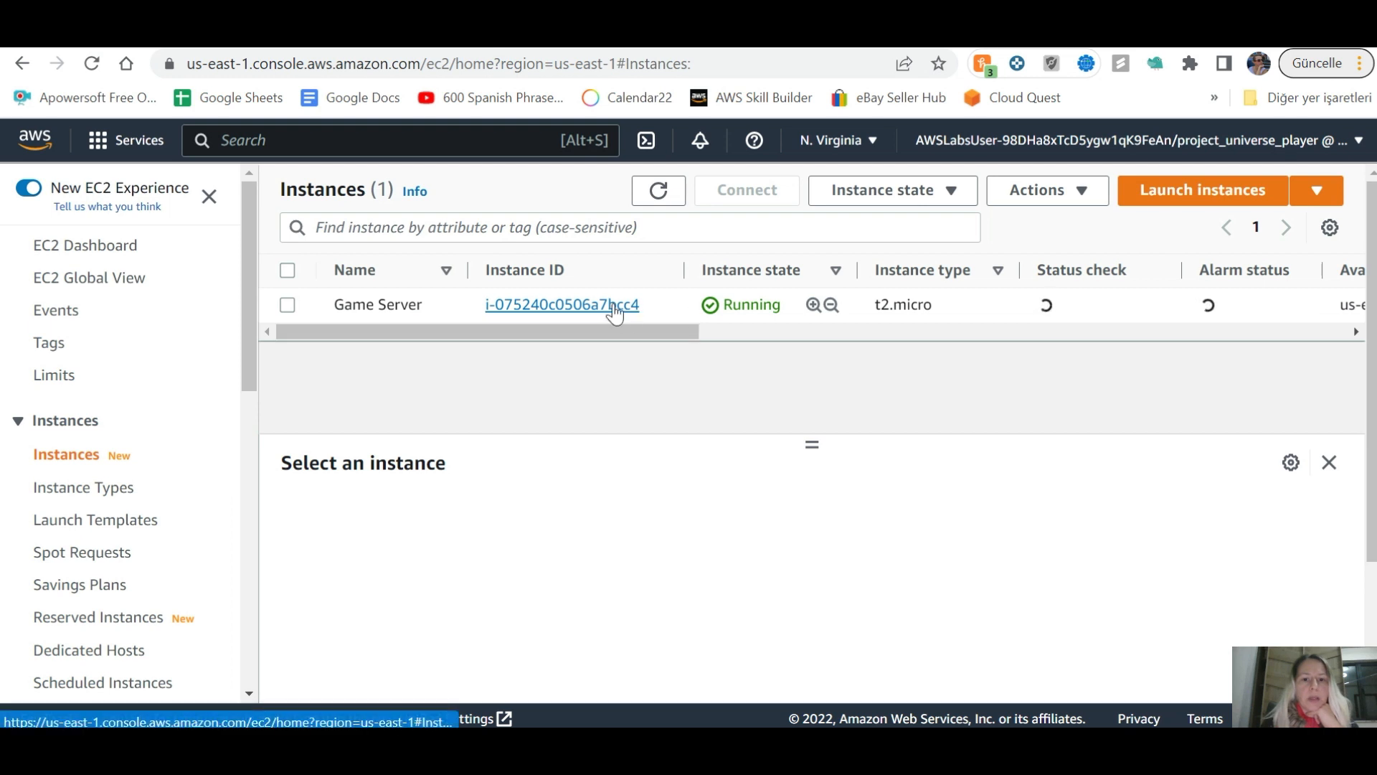
left_click(614, 307)
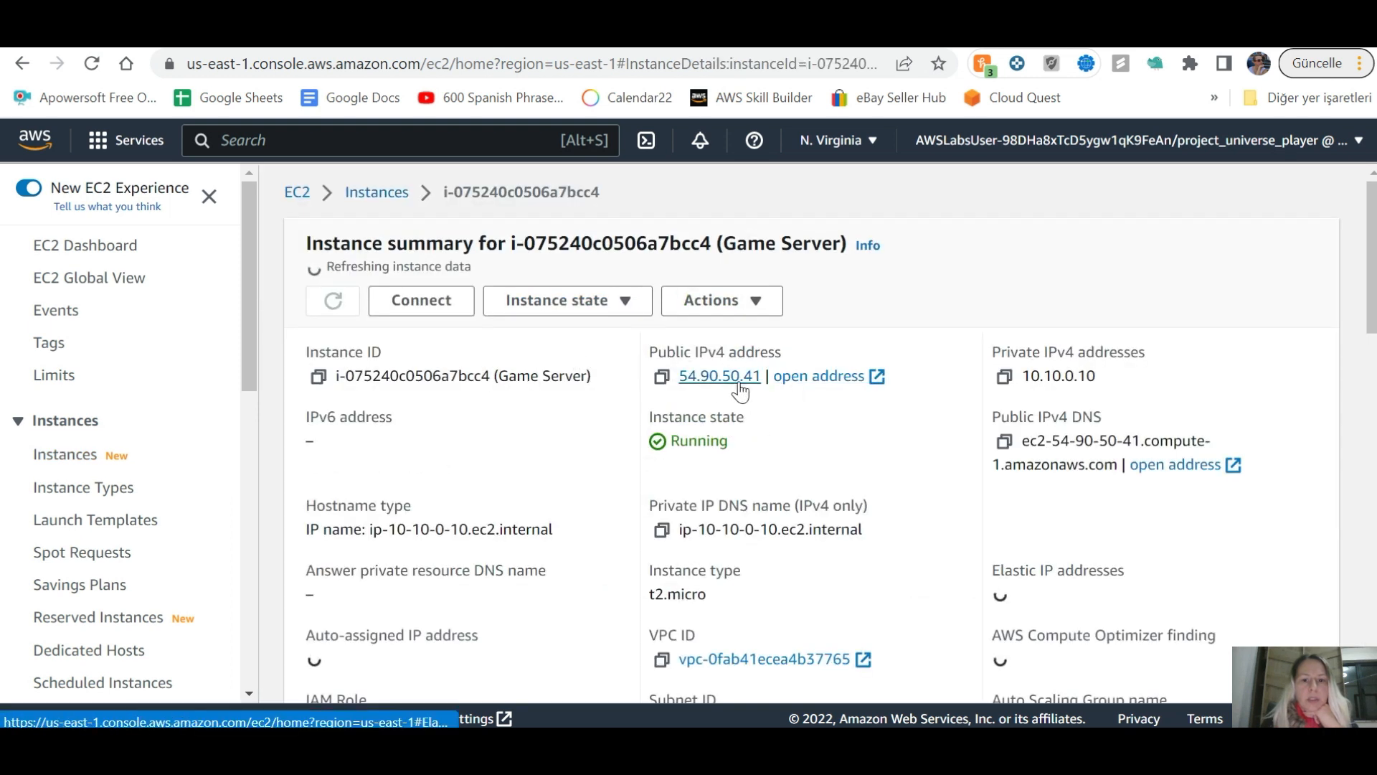
left_click(663, 378)
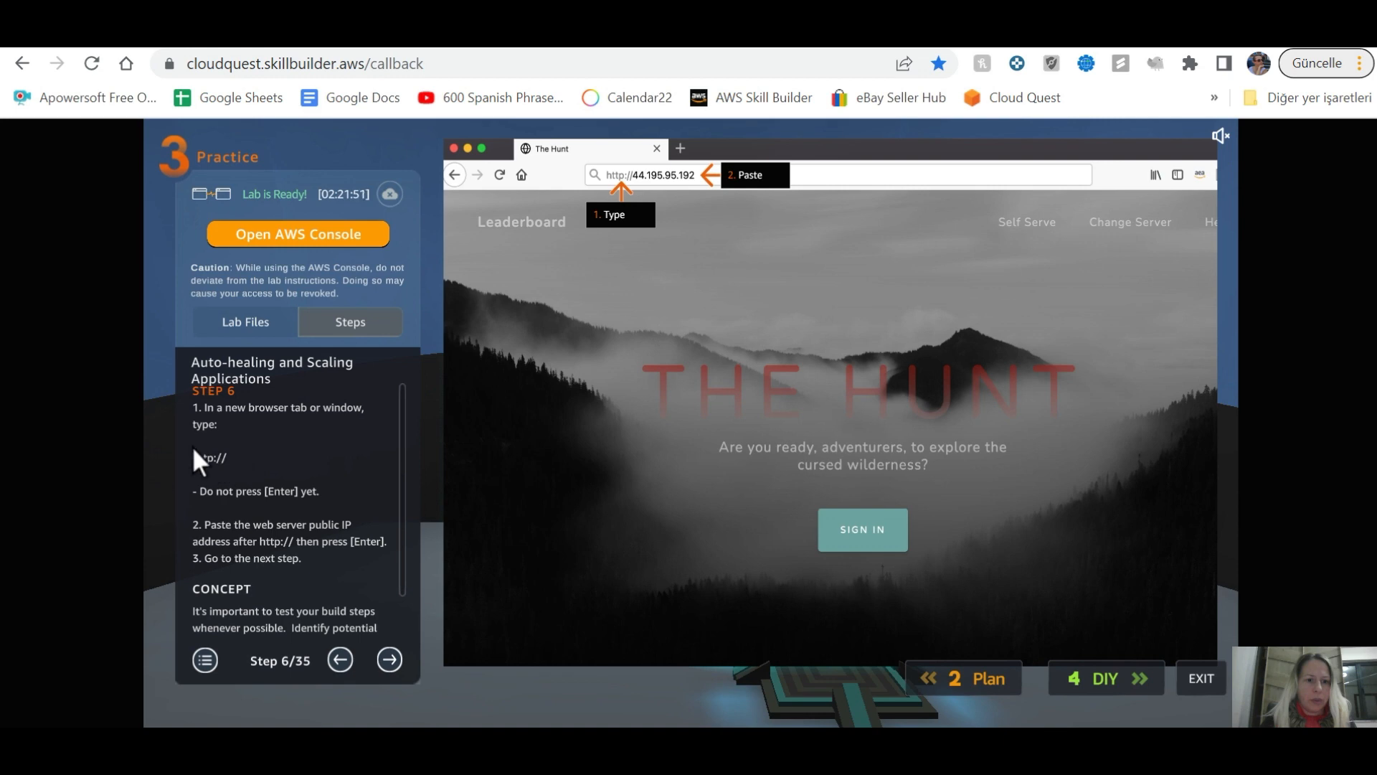
left_click(561, 48)
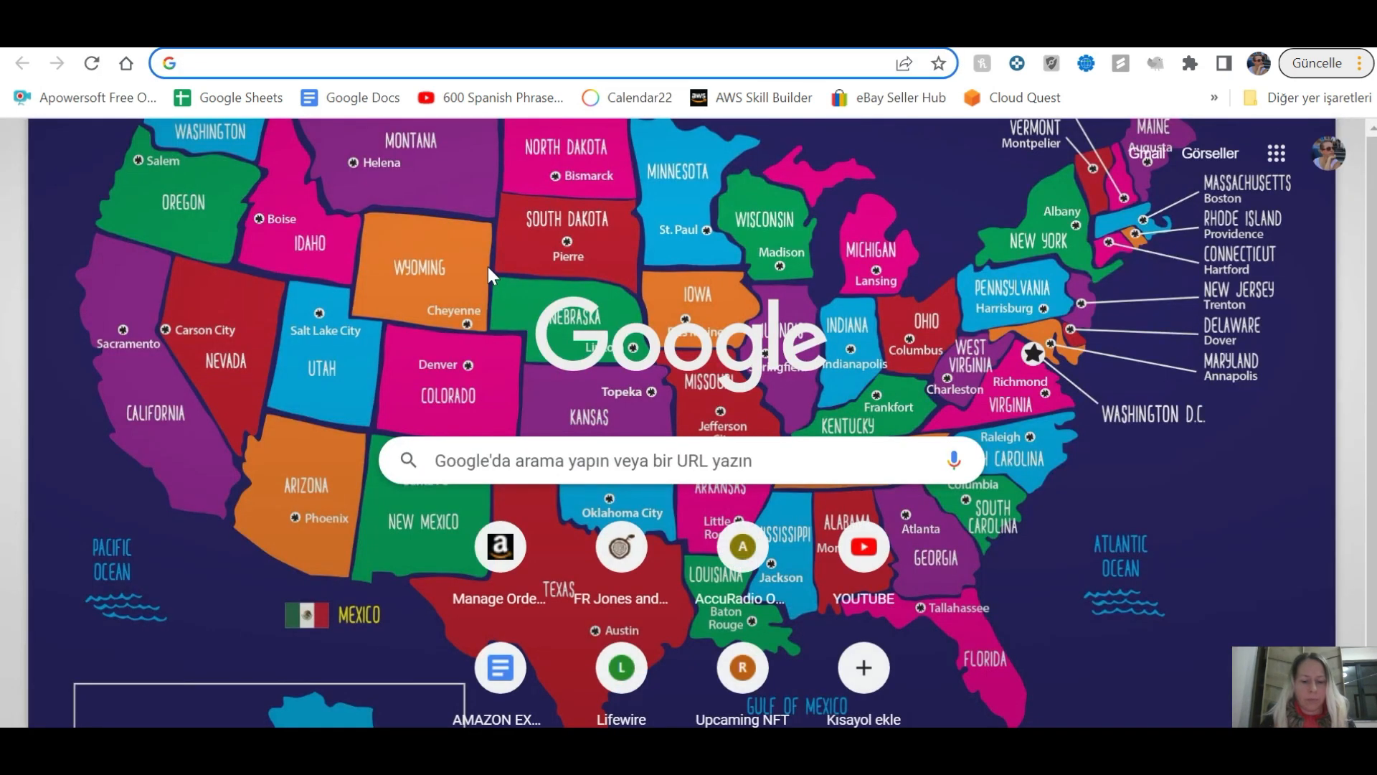
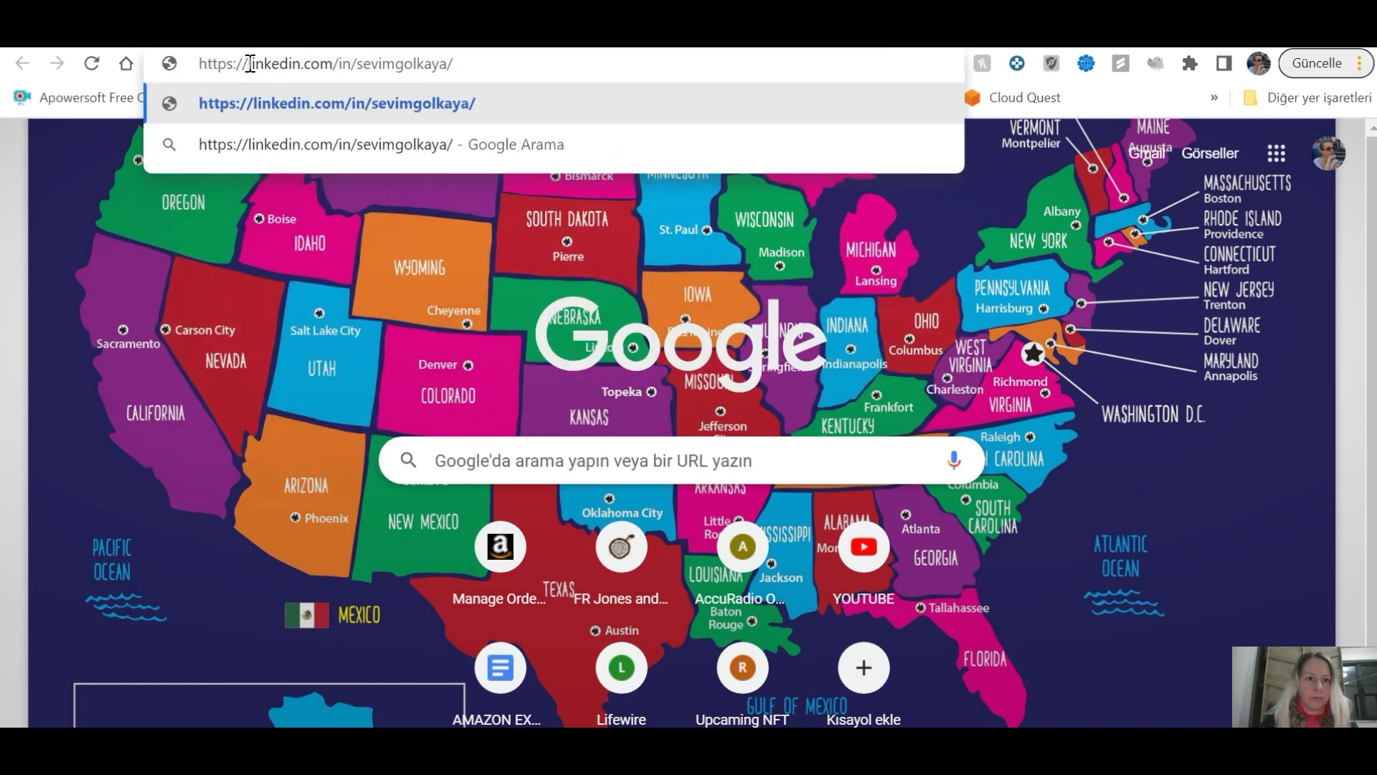
key("ctrl+v")
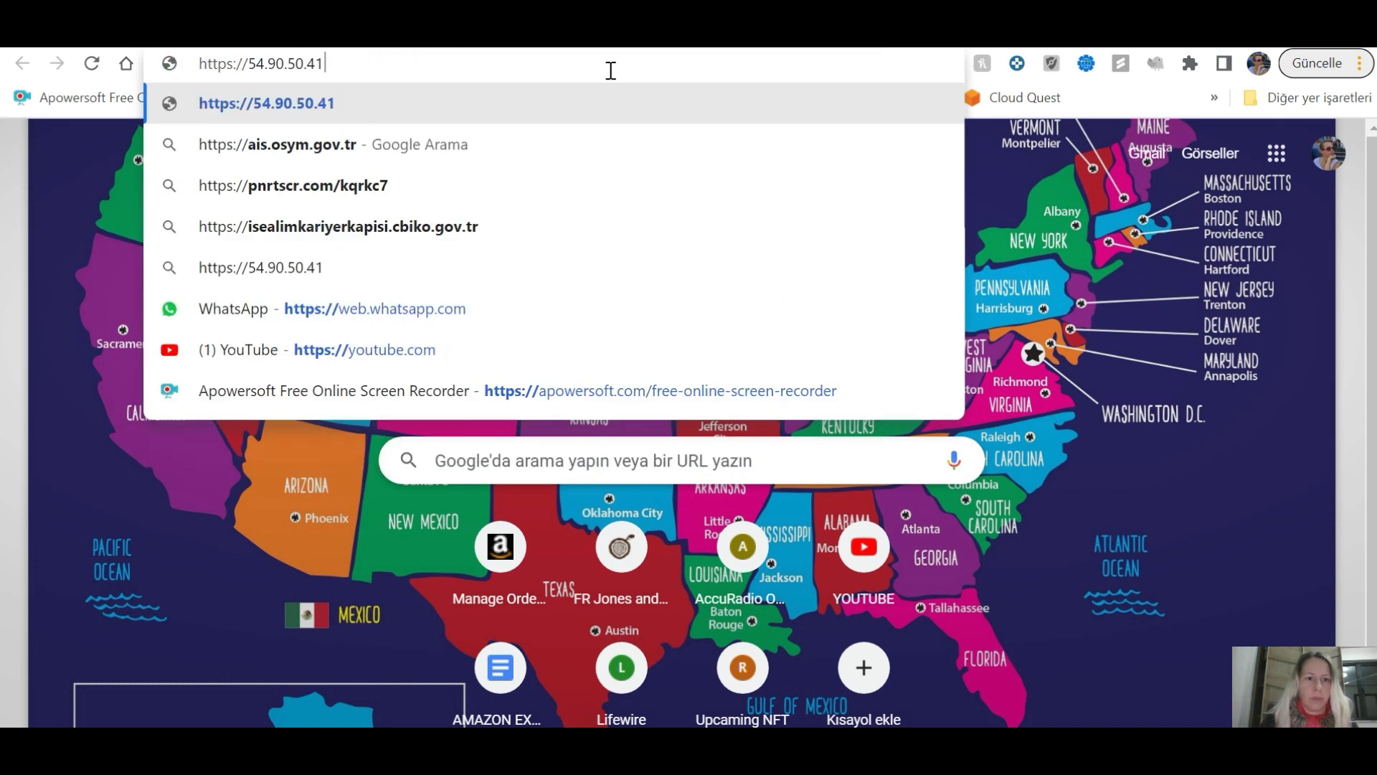
key("Return")
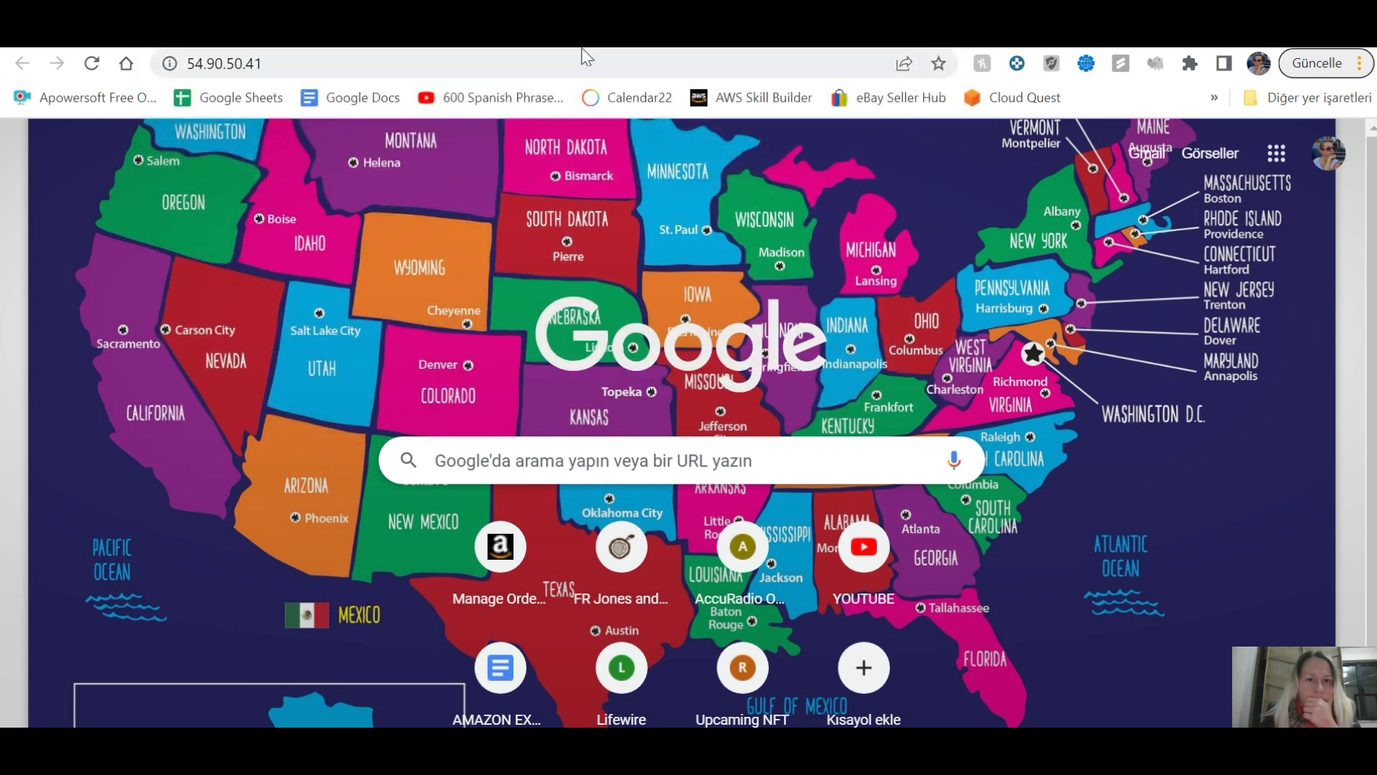
left_click(437, 48)
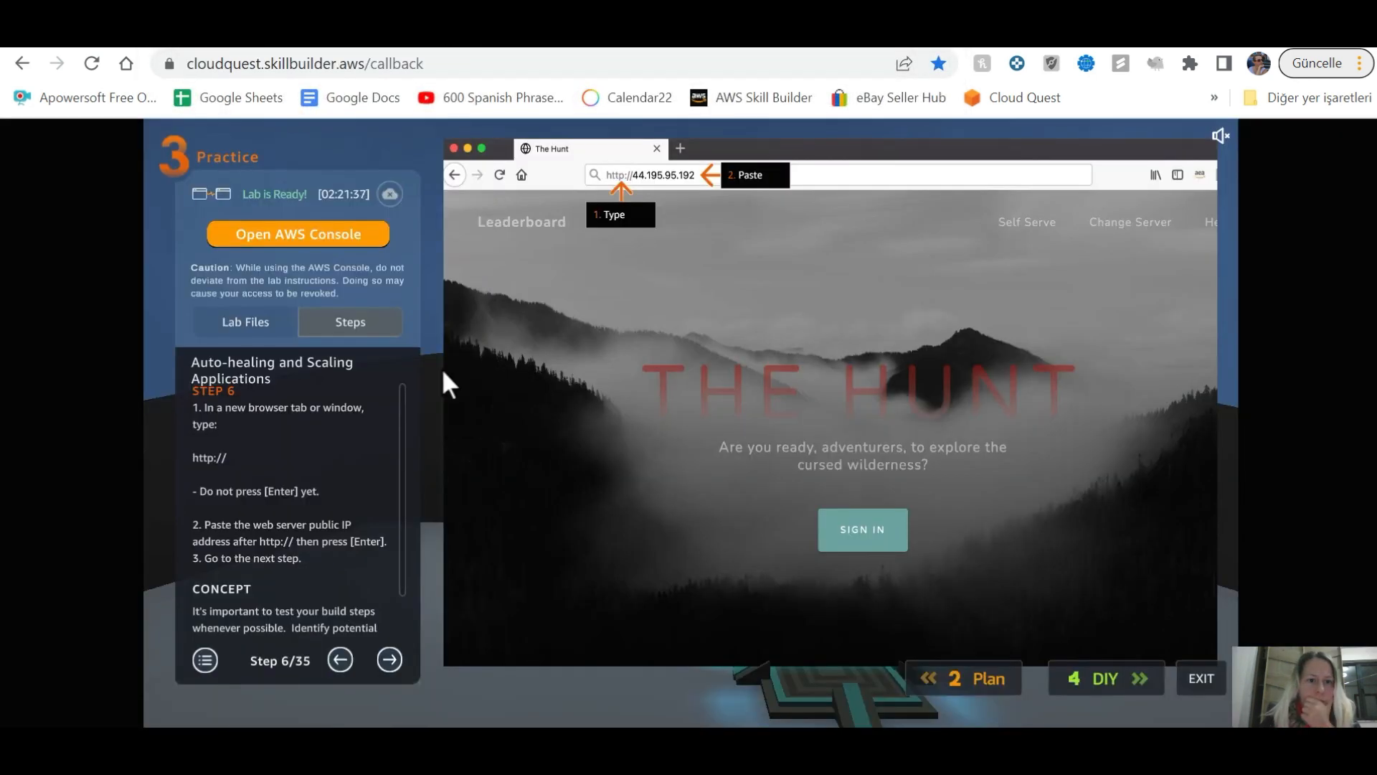
left_click(390, 658)
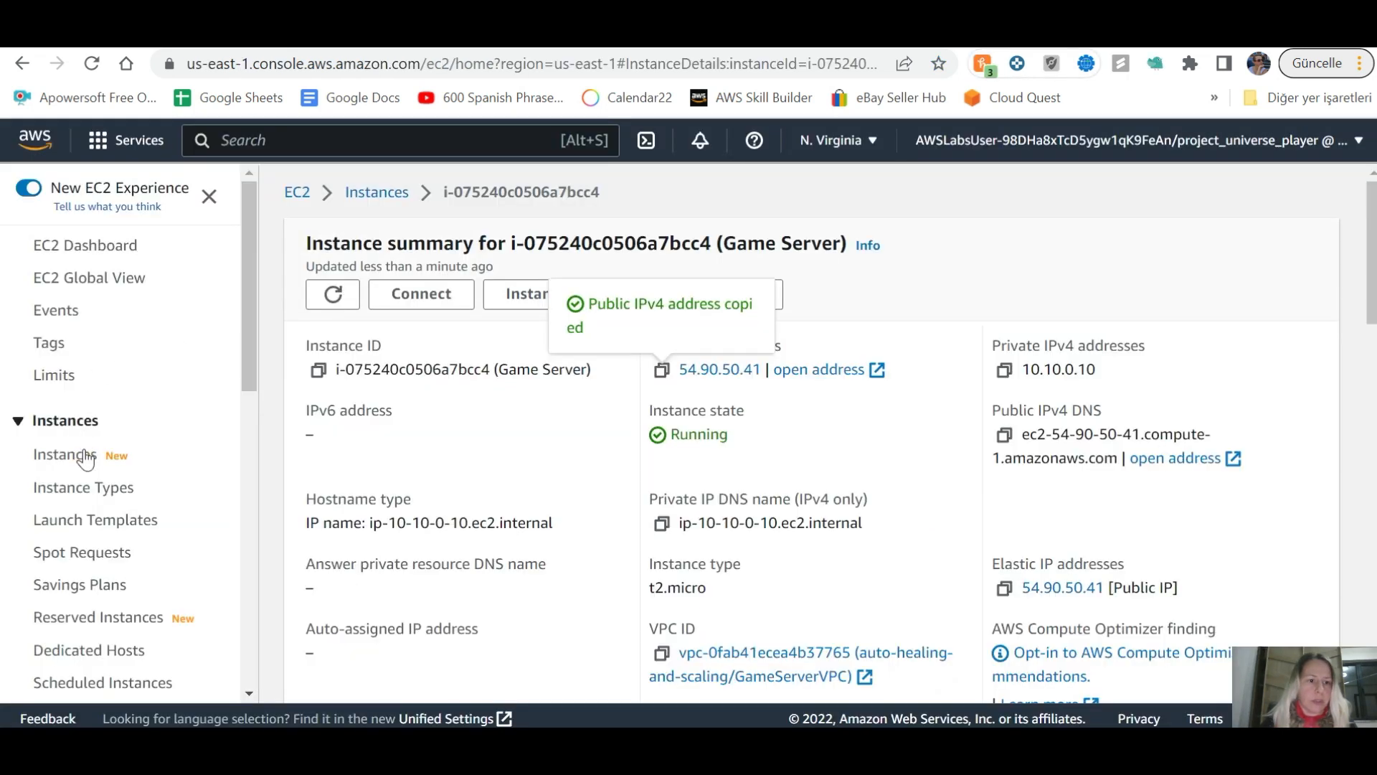
Step: Begin creating an image from the Game Server instance and advance the guide to step 8
left_click(139, 457)
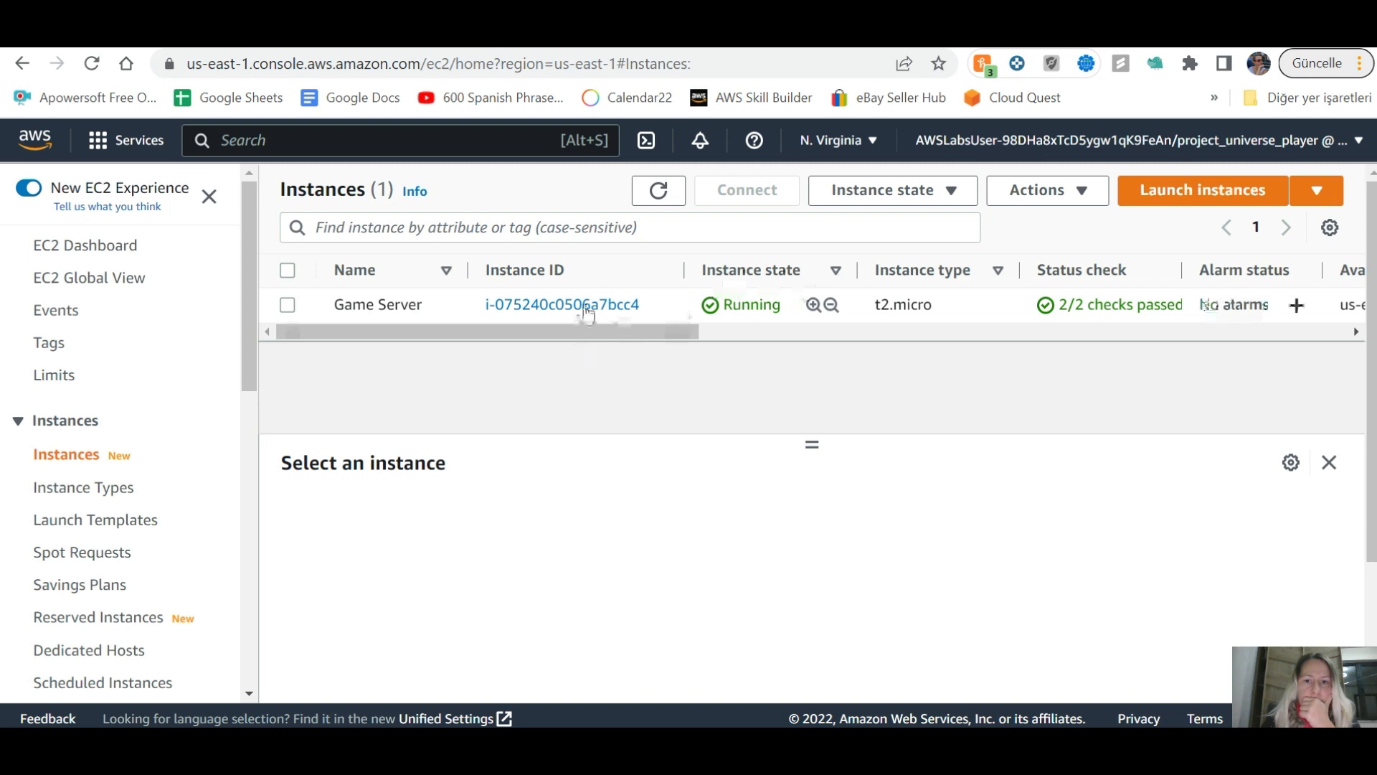
left_click(288, 306)
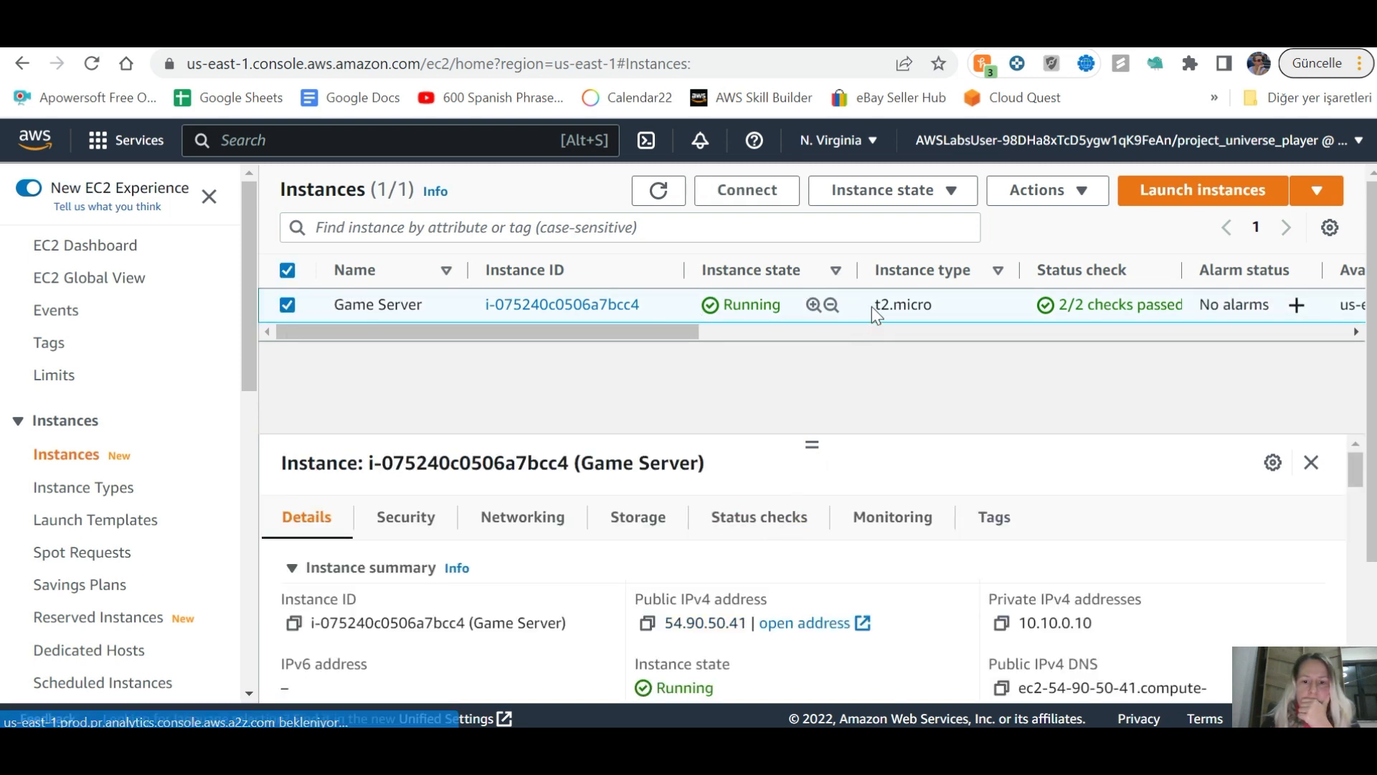
left_click(1097, 190)
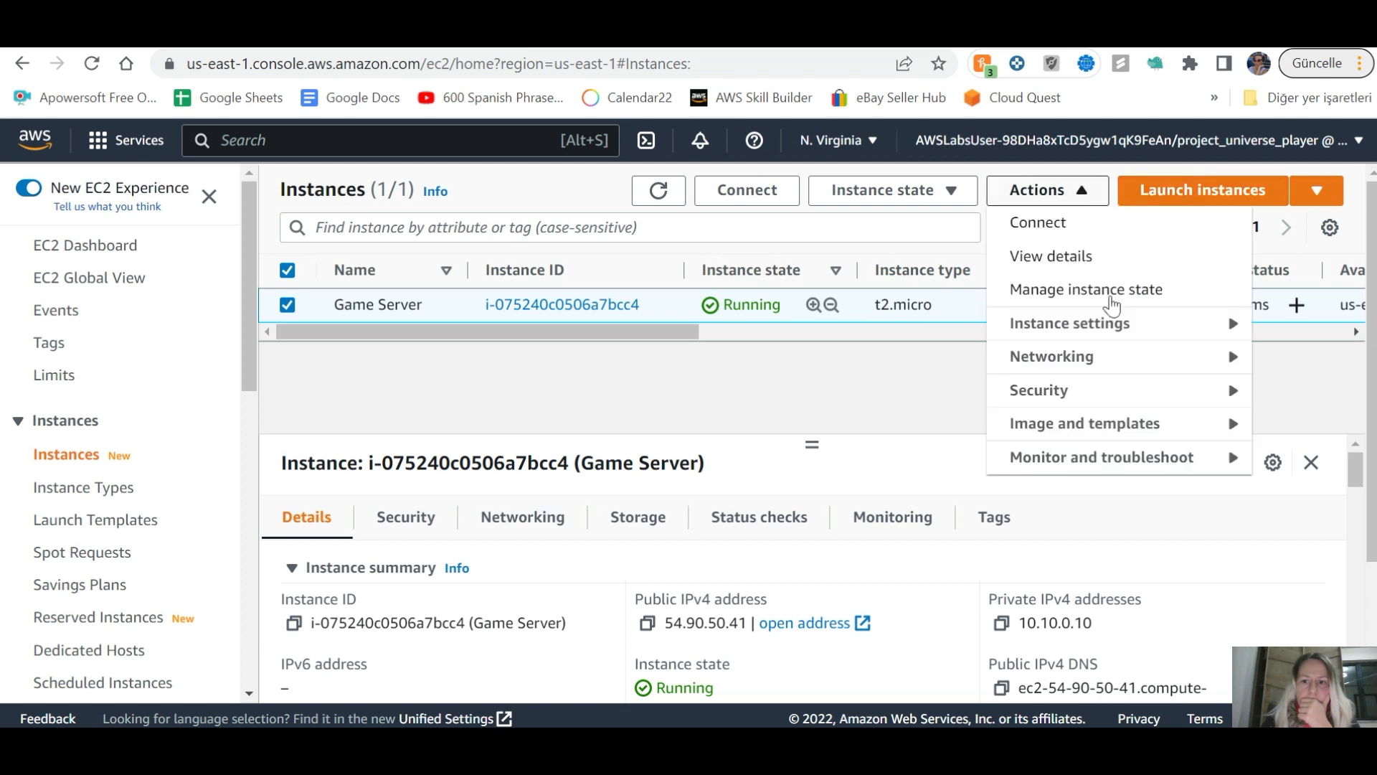
mouse_move(1049, 430)
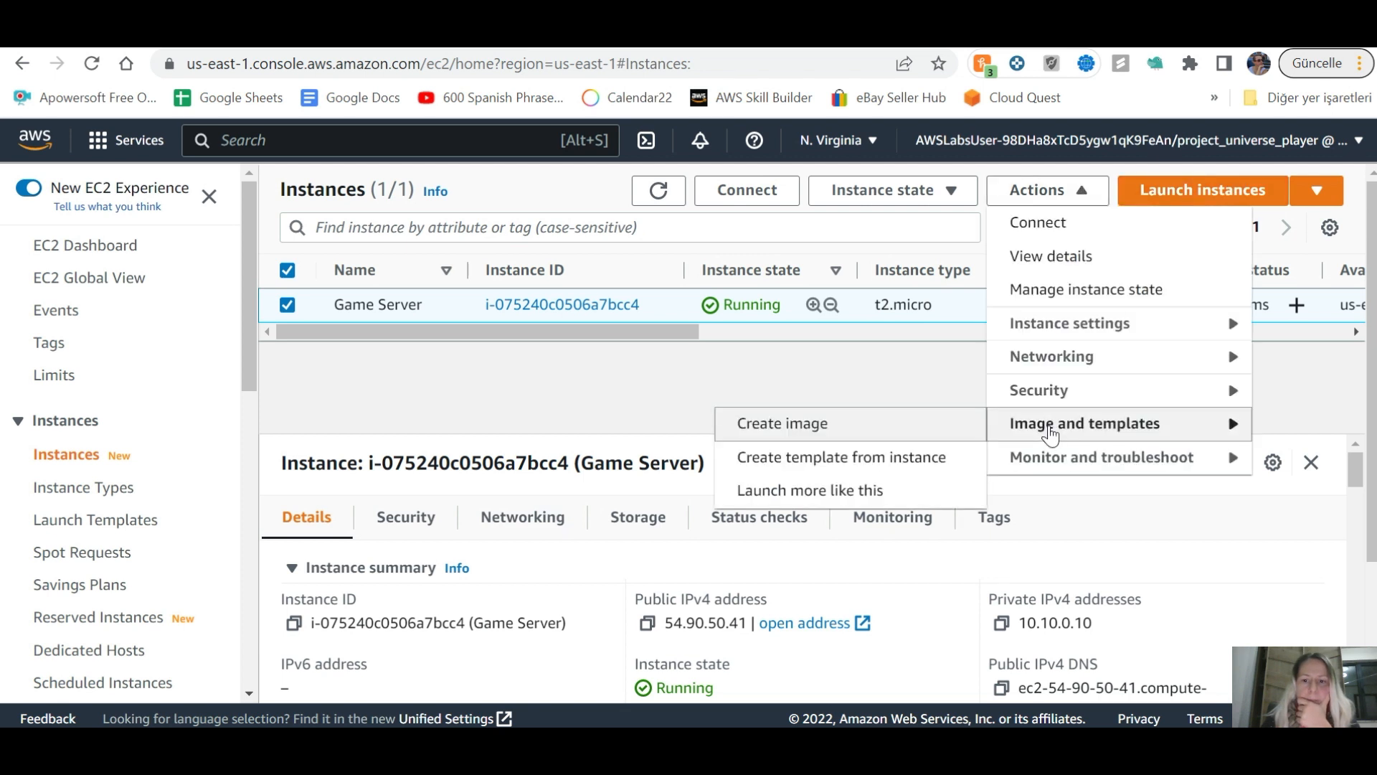
left_click(826, 433)
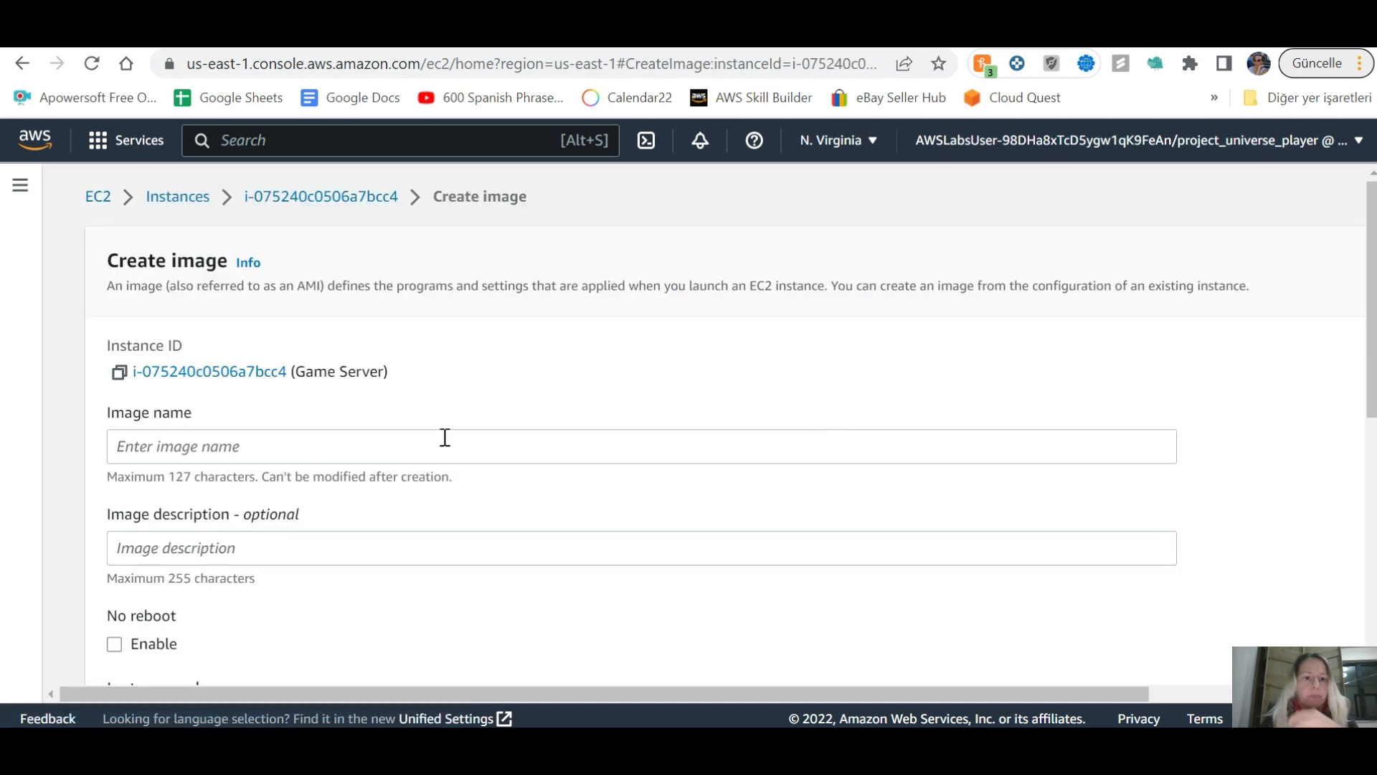
key("ctrl+shift+Tab")
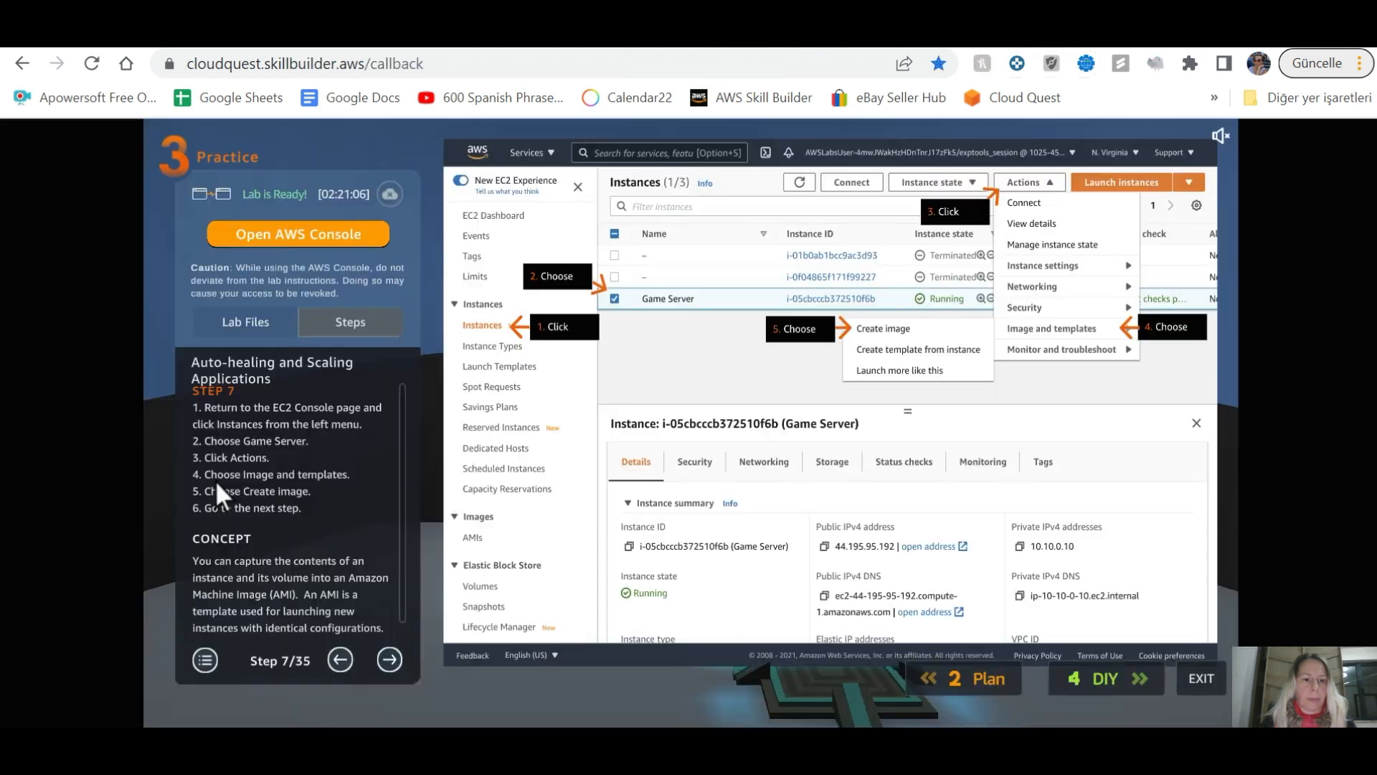
left_click(390, 658)
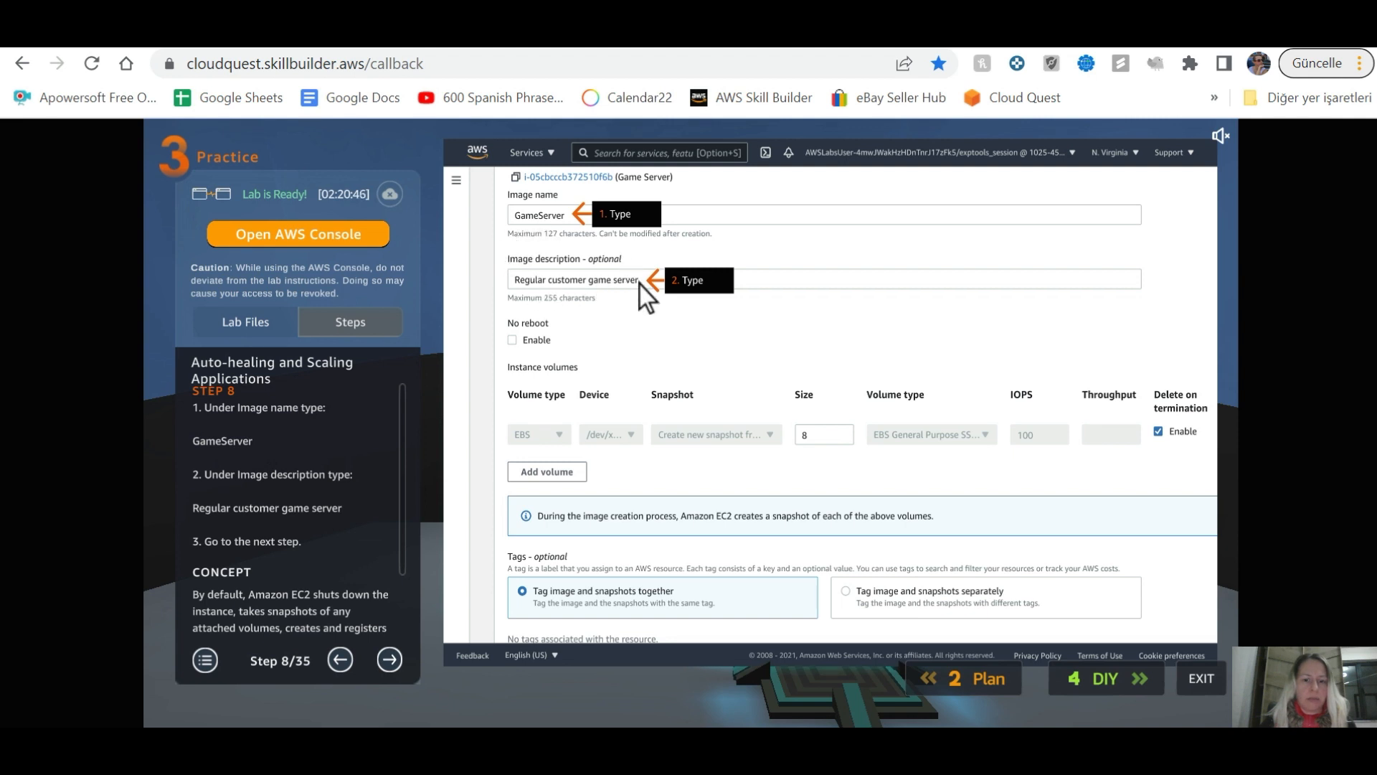
key("ctrl+Tab")
Step: Name the image GameServer, describe it as Regular Customer Game Server, and reach guide step 9
left_click(386, 451)
type("Gam")
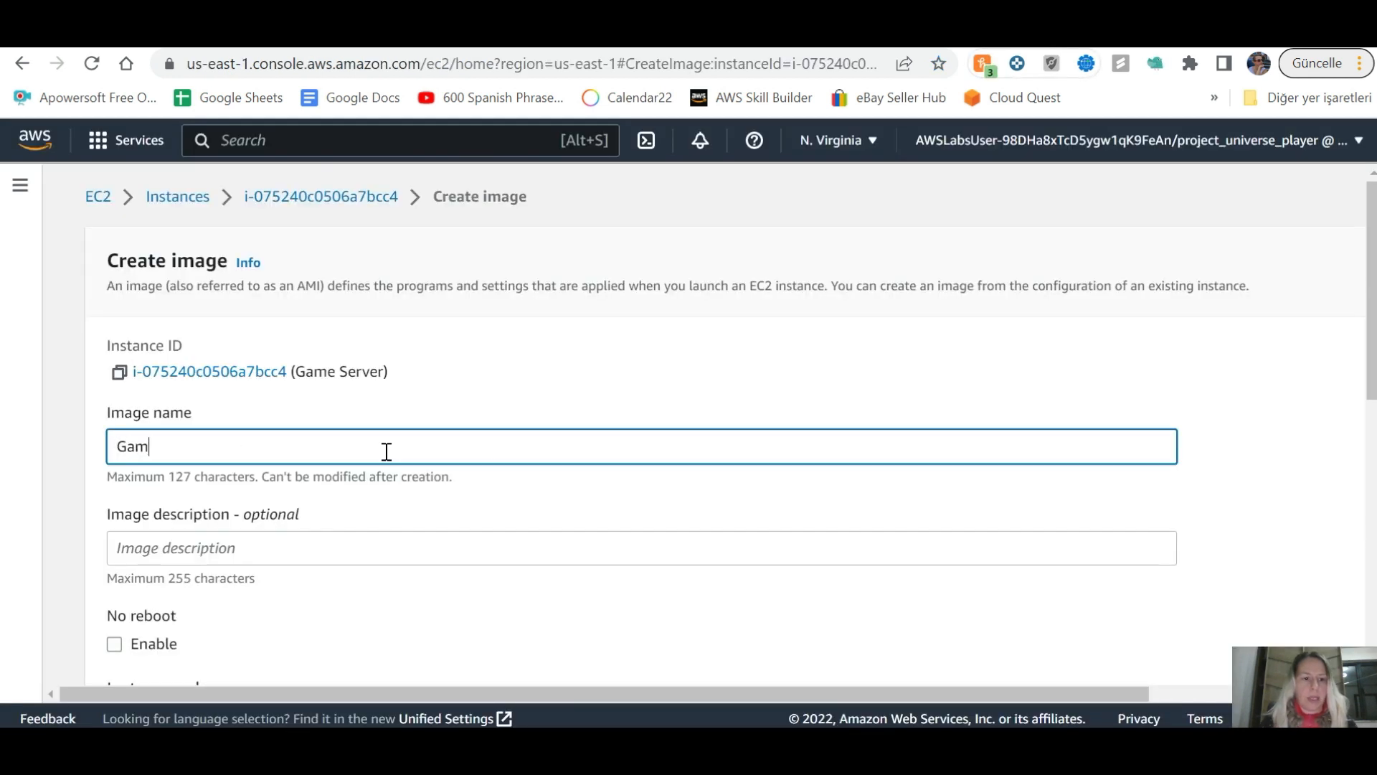
type("eServer")
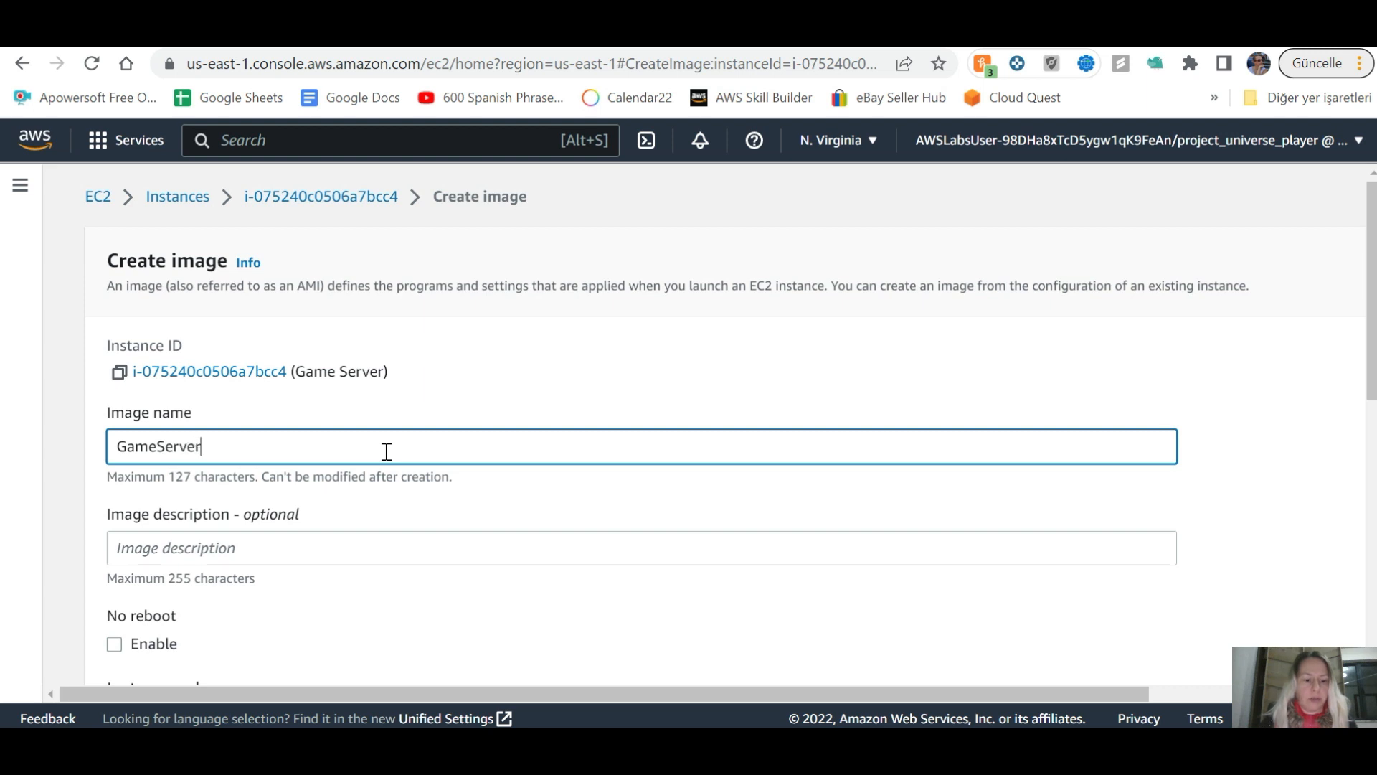
left_click(362, 550)
type("R")
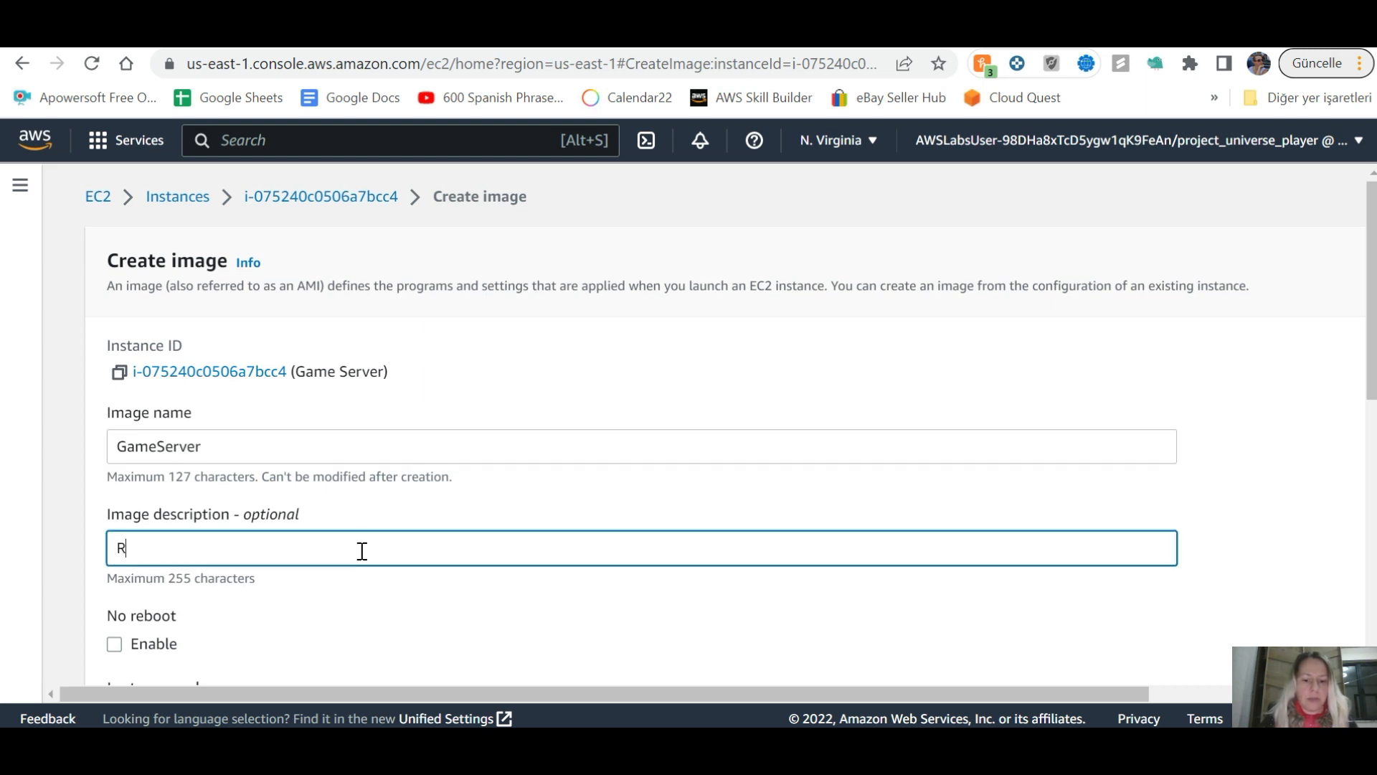
type("egular Customer ")
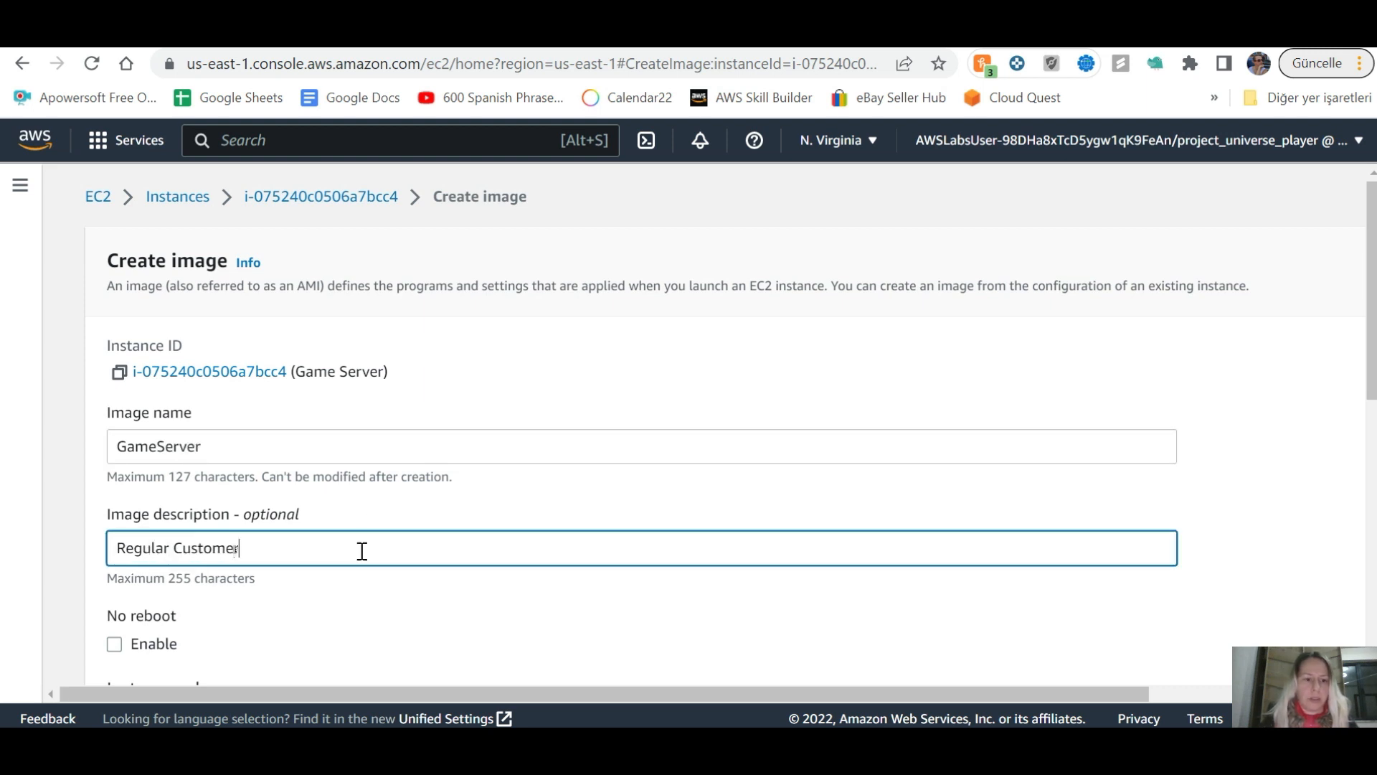
type("Game SErver")
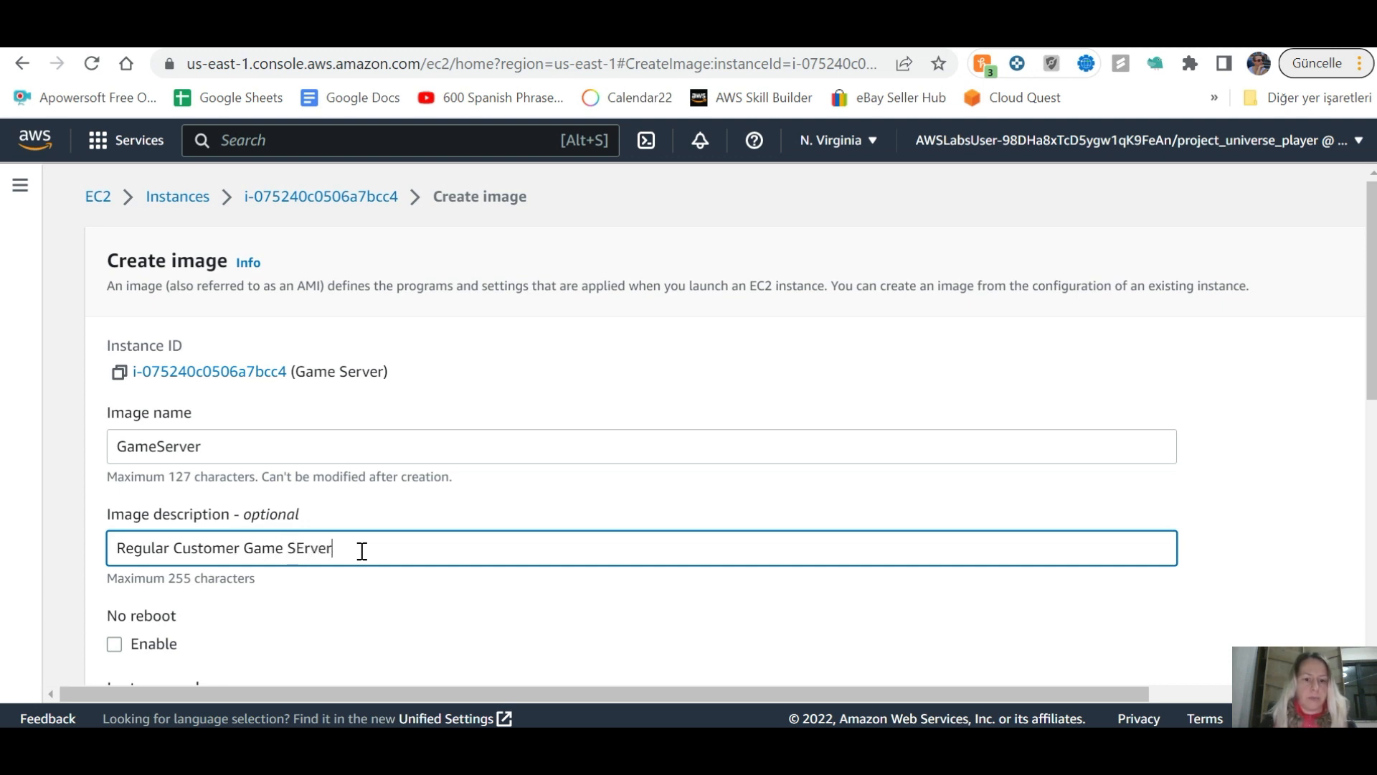
type("erver")
key("ctrl+shift+Tab")
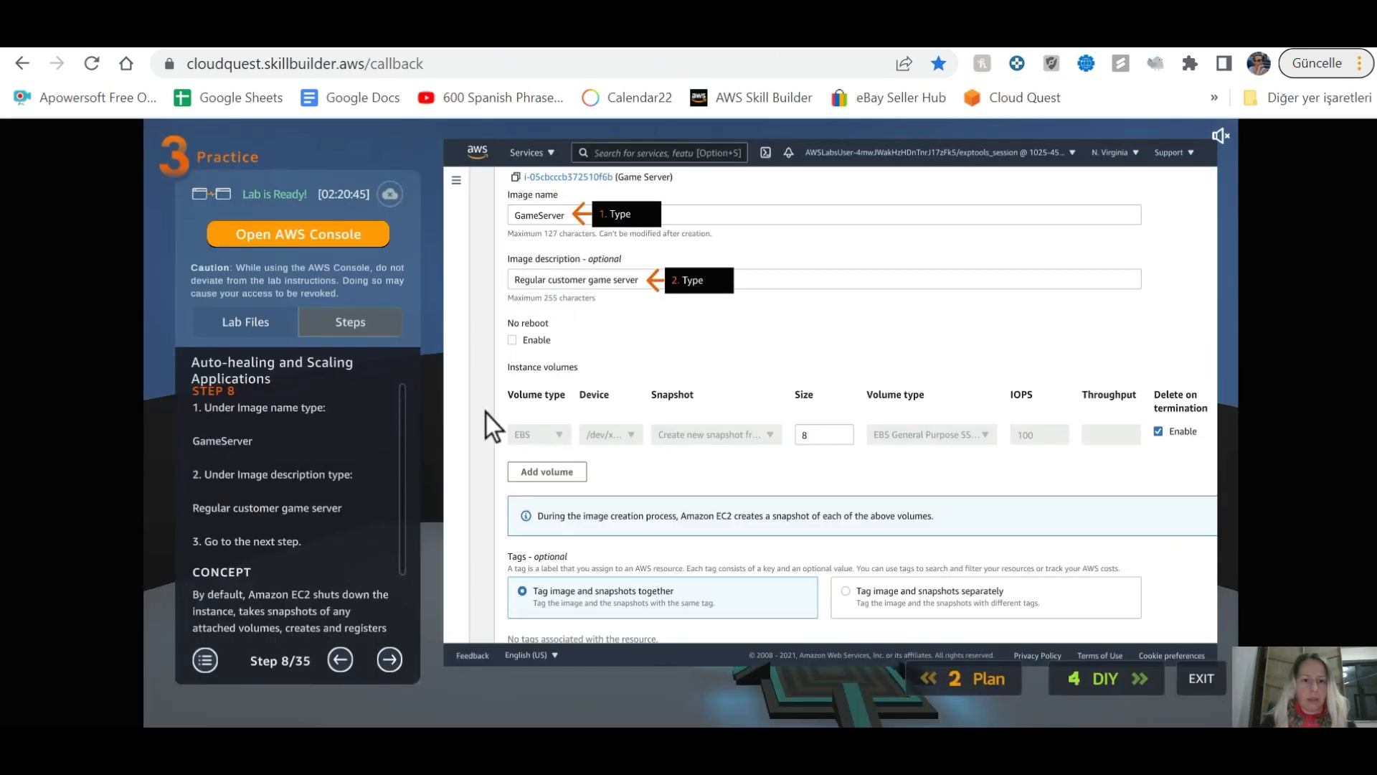
left_click(393, 654)
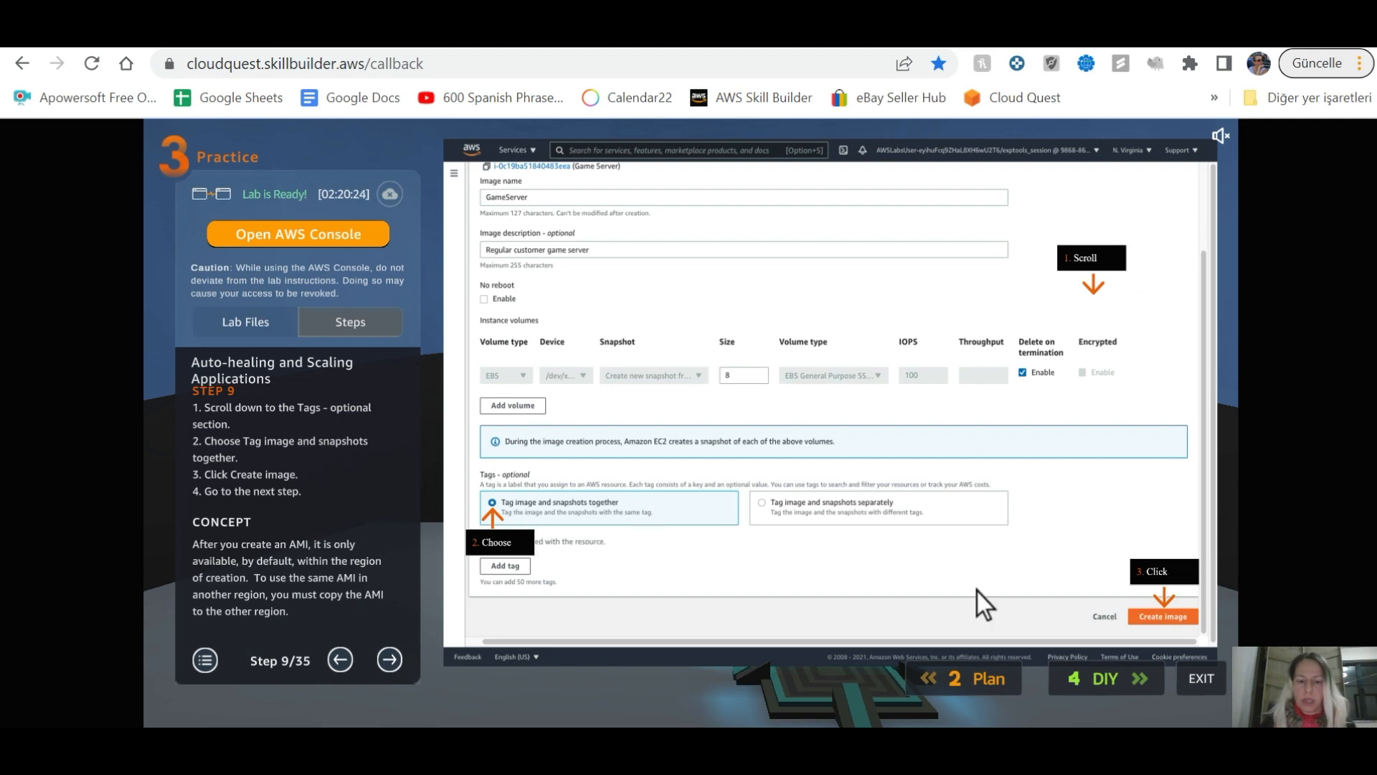
key("alt+Tab")
Step: Keep image and snapshots tagged together and submit the GameServer image
scroll(579, 499, "down", 6)
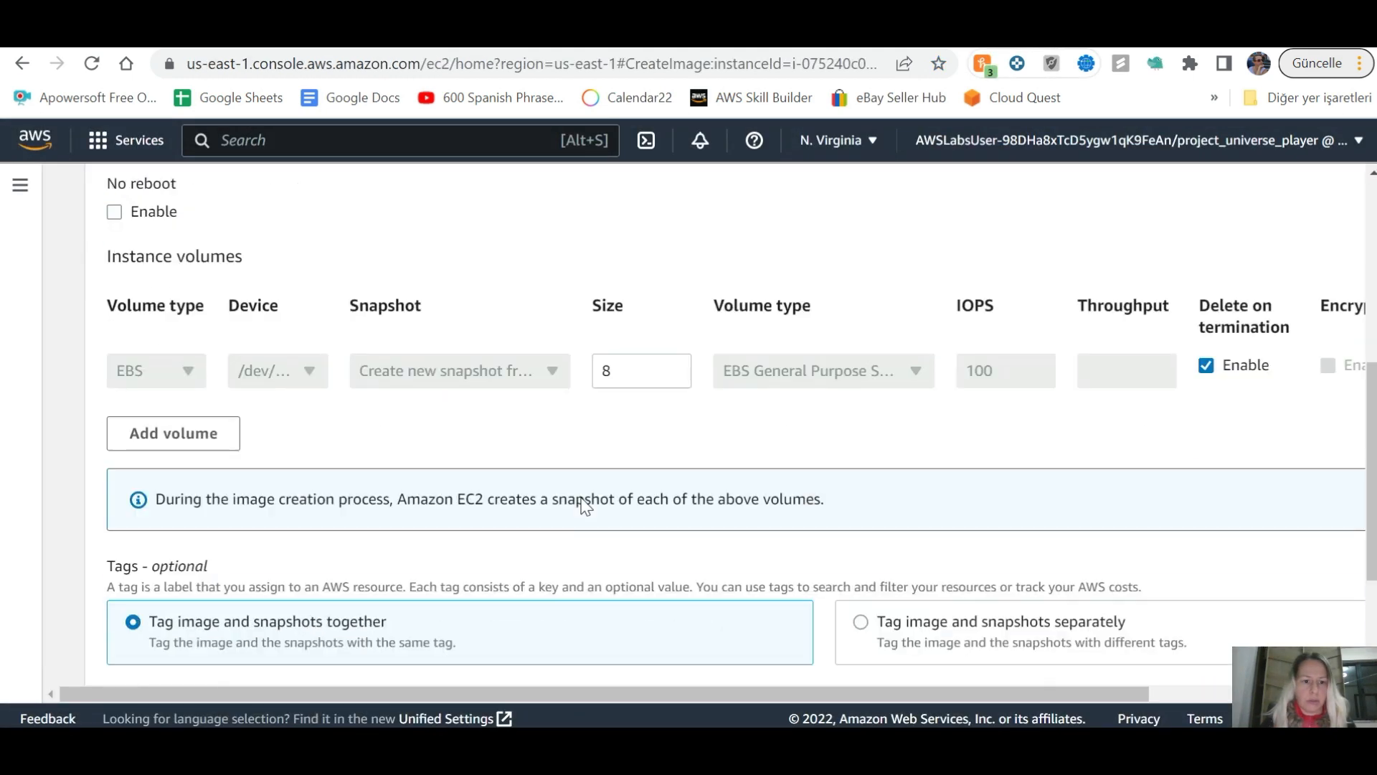
scroll(296, 472, "down", 3)
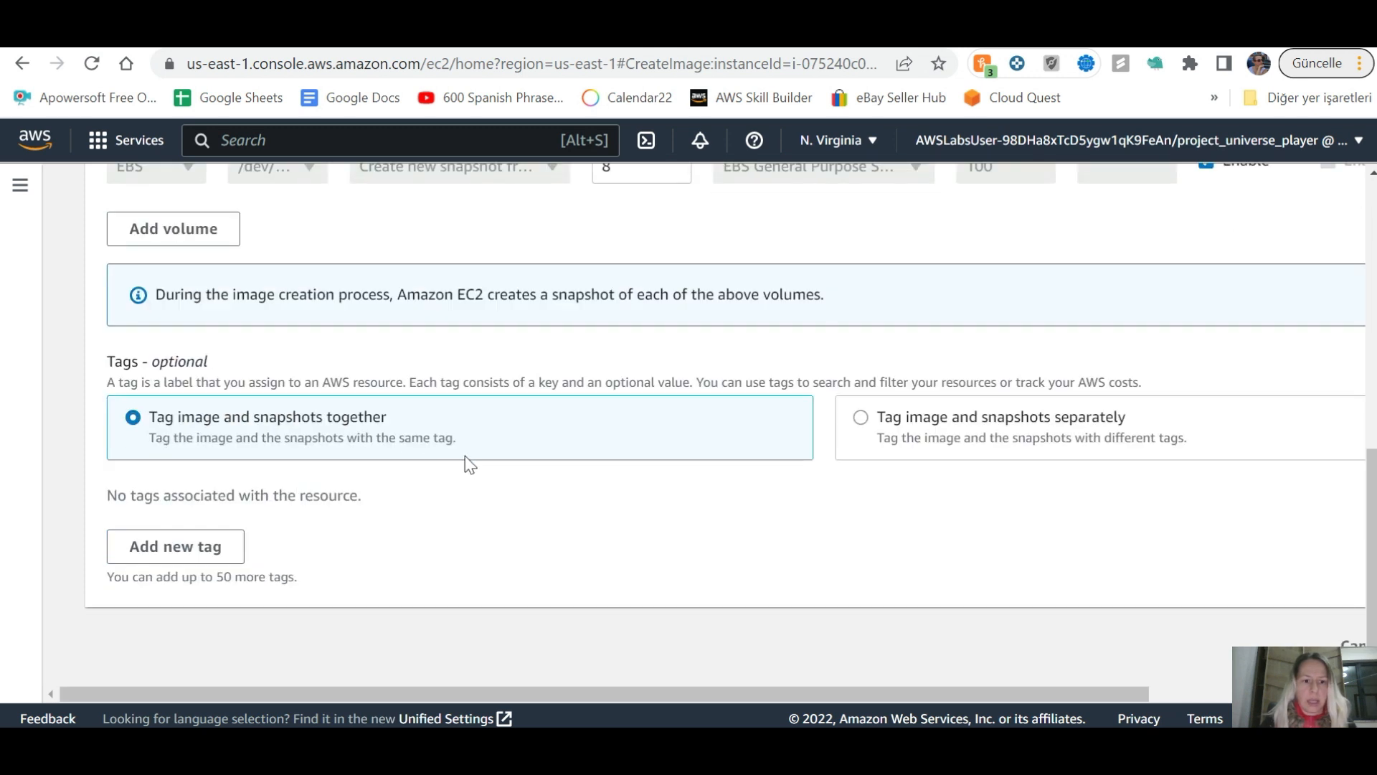
left_click_drag(1140, 697, 1328, 694)
left_click(1276, 643)
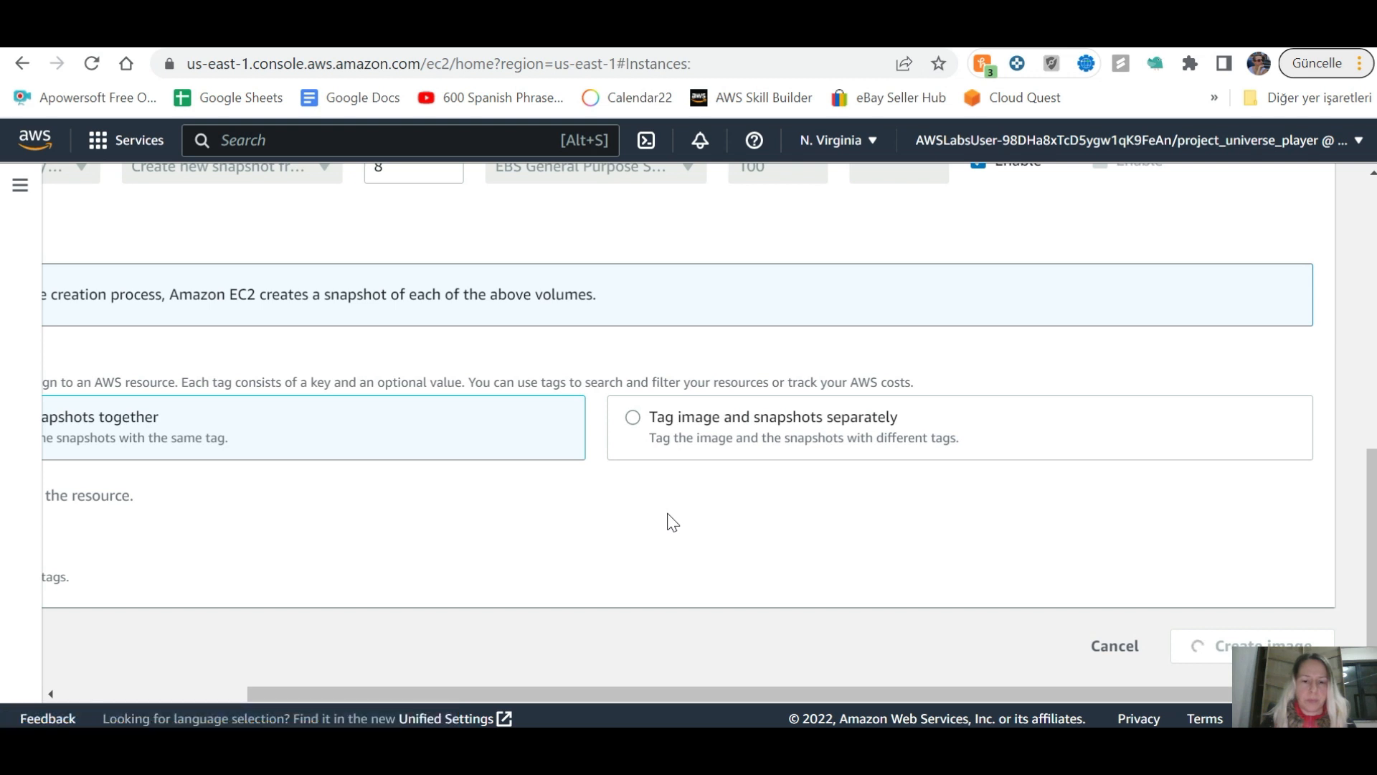
key("alt+Tab")
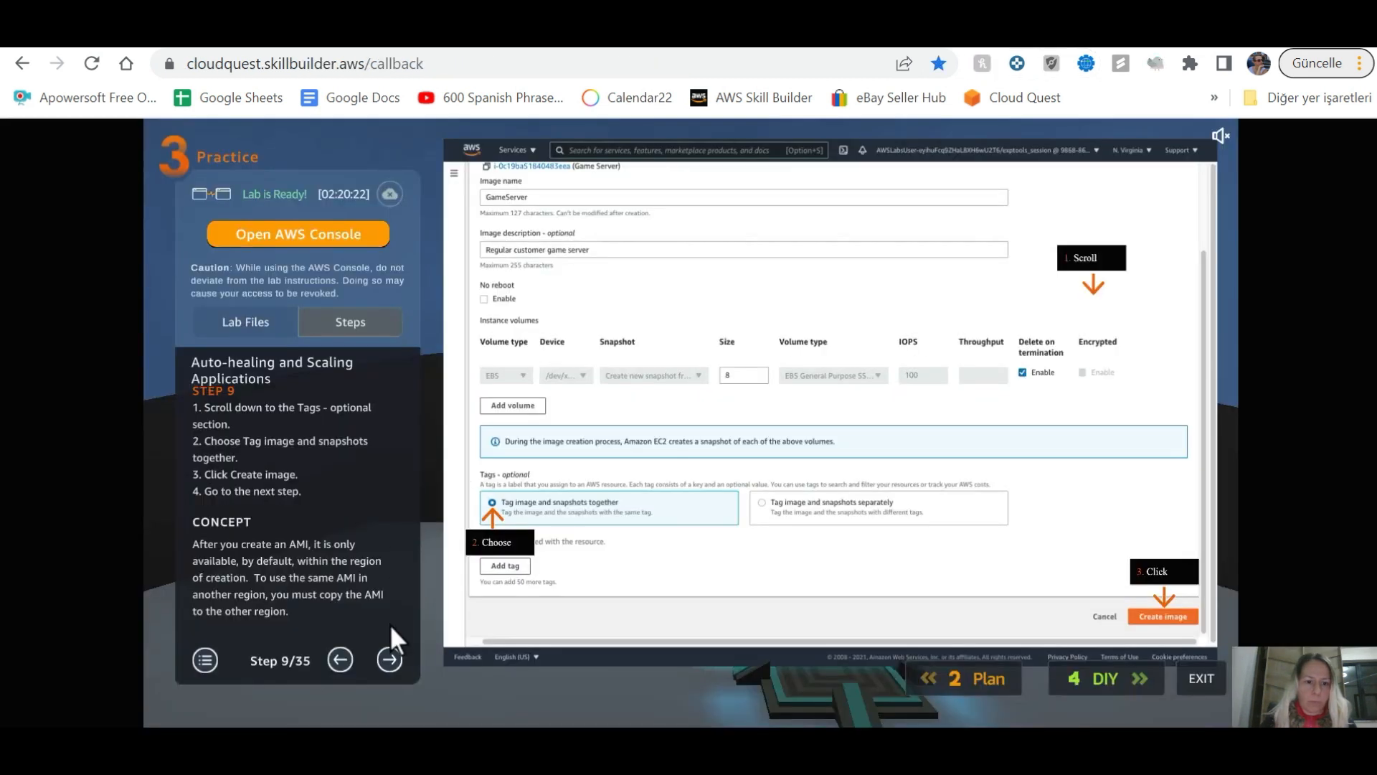
Step: Advance the lab guide to step 10 and open the EC2 AMIs list
left_click(389, 657)
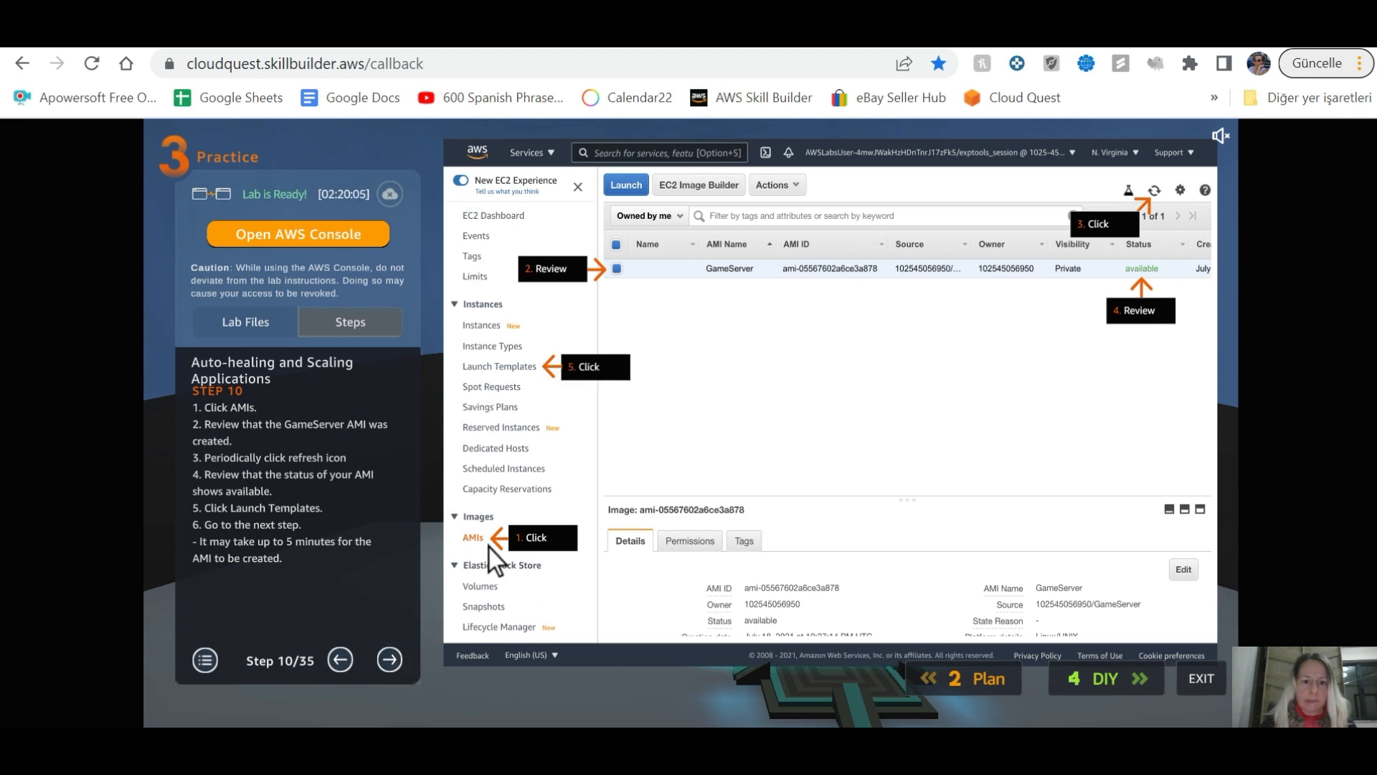
key("ctrl+Tab")
scroll(148, 599, "down", 4)
scroll(99, 618, "down", 4)
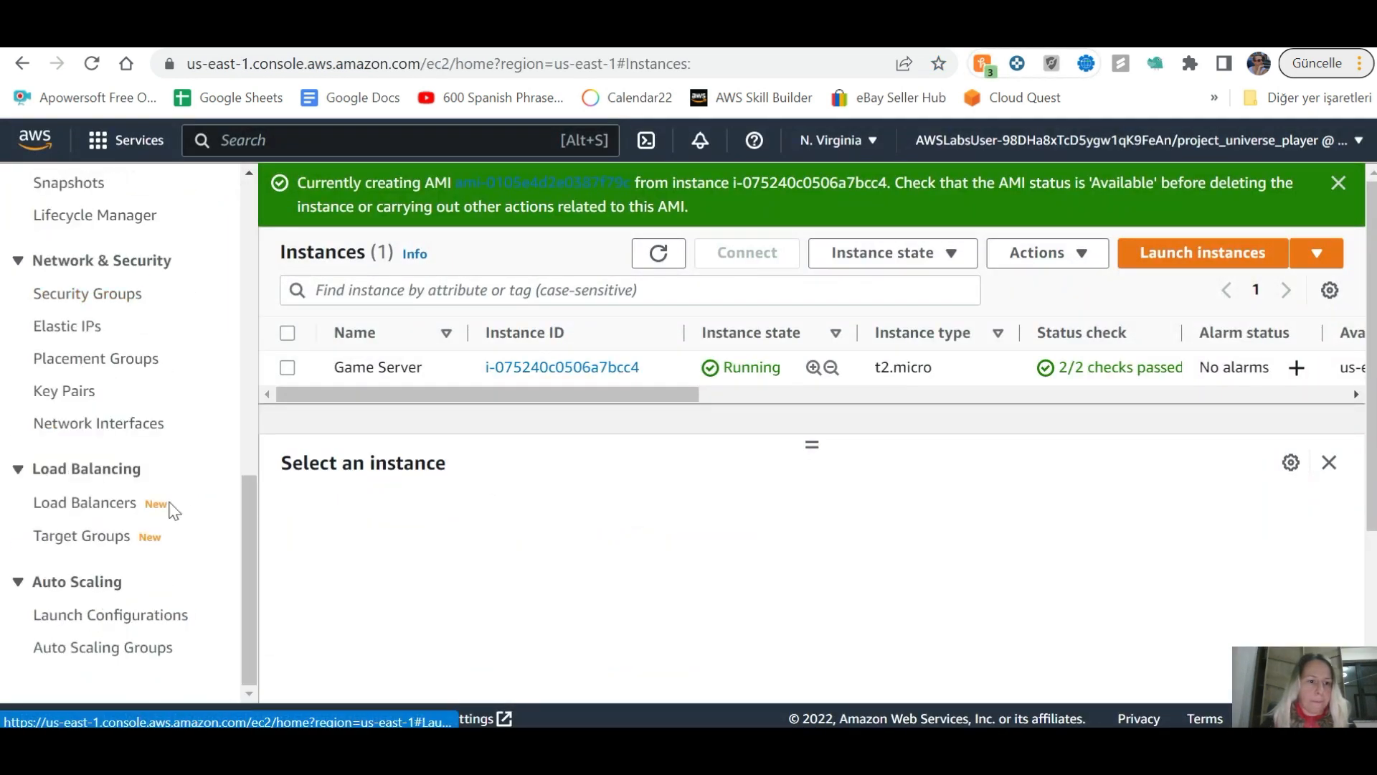
scroll(84, 531, "up", 6)
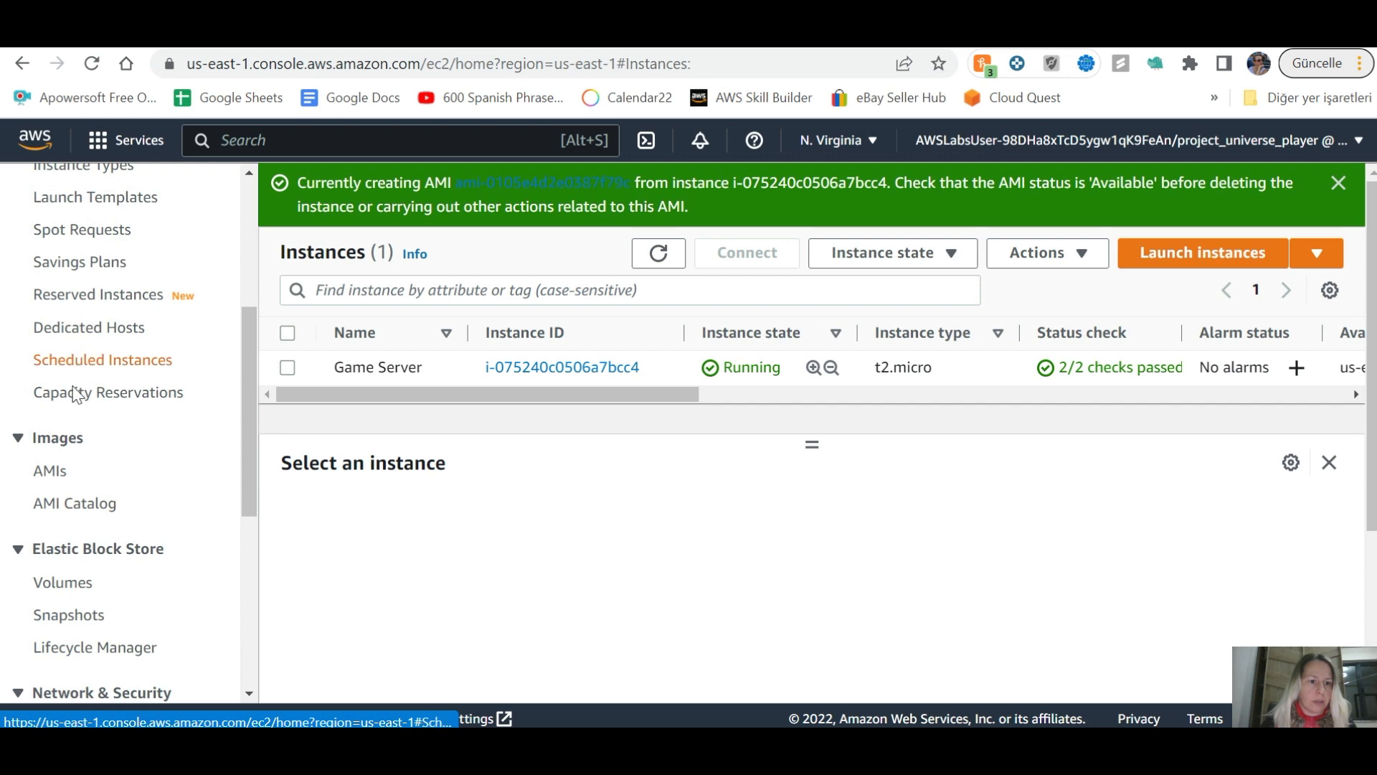
left_click(51, 473)
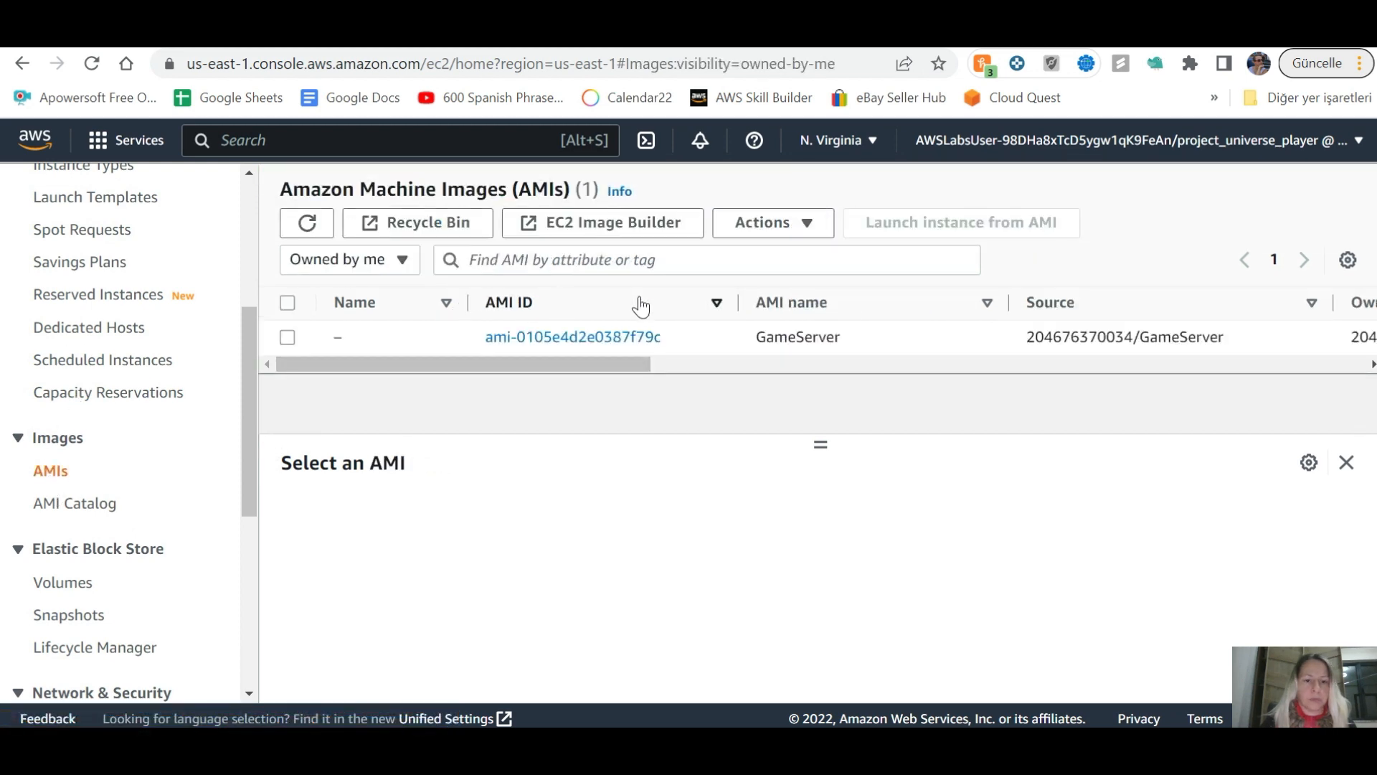
Step: Refresh the AMI list until GameServer shows Available, then go to Launch Templates
key("ctrl+Tab")
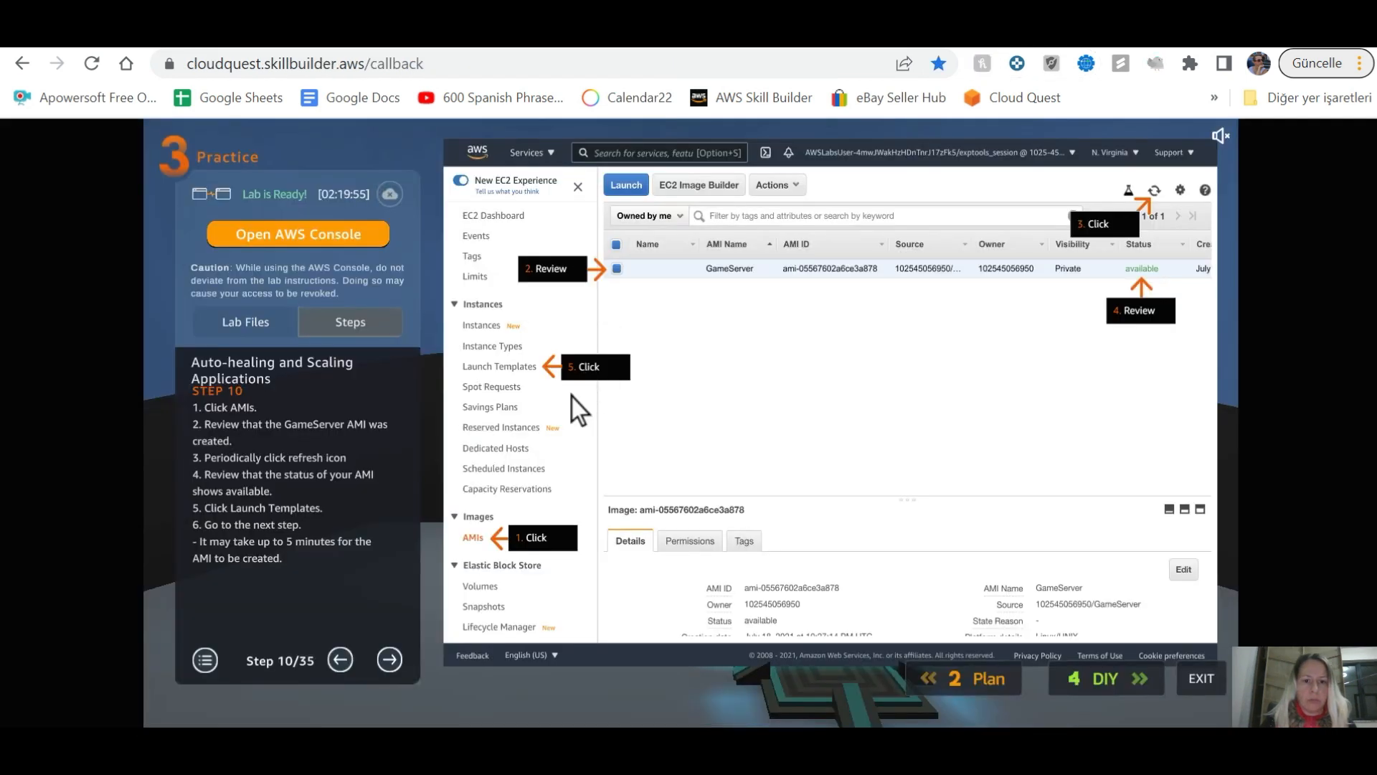
key("alt+Tab")
key("alt+Tab")
key("alt+Tab")
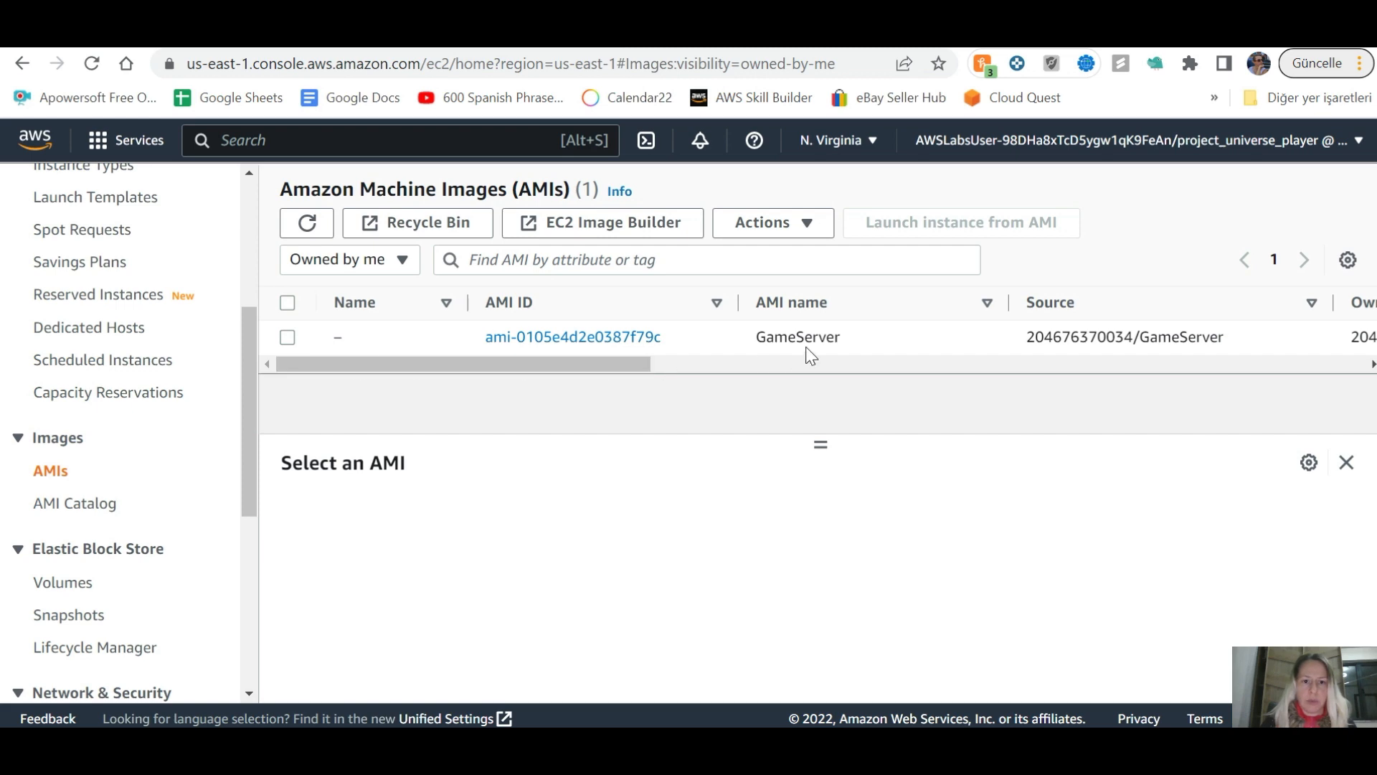
key("alt+Tab")
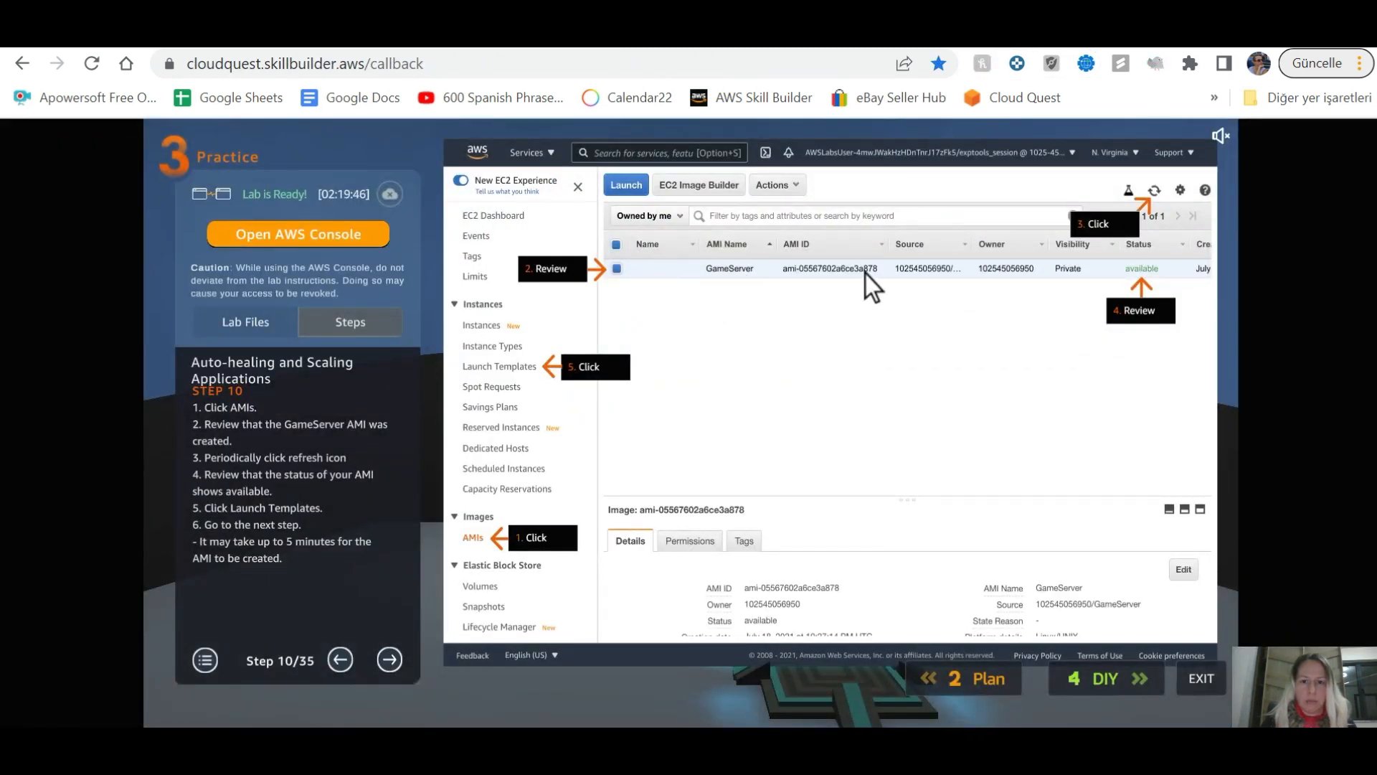
key("alt+Tab")
key("alt+Tab")
key("alt+Tab")
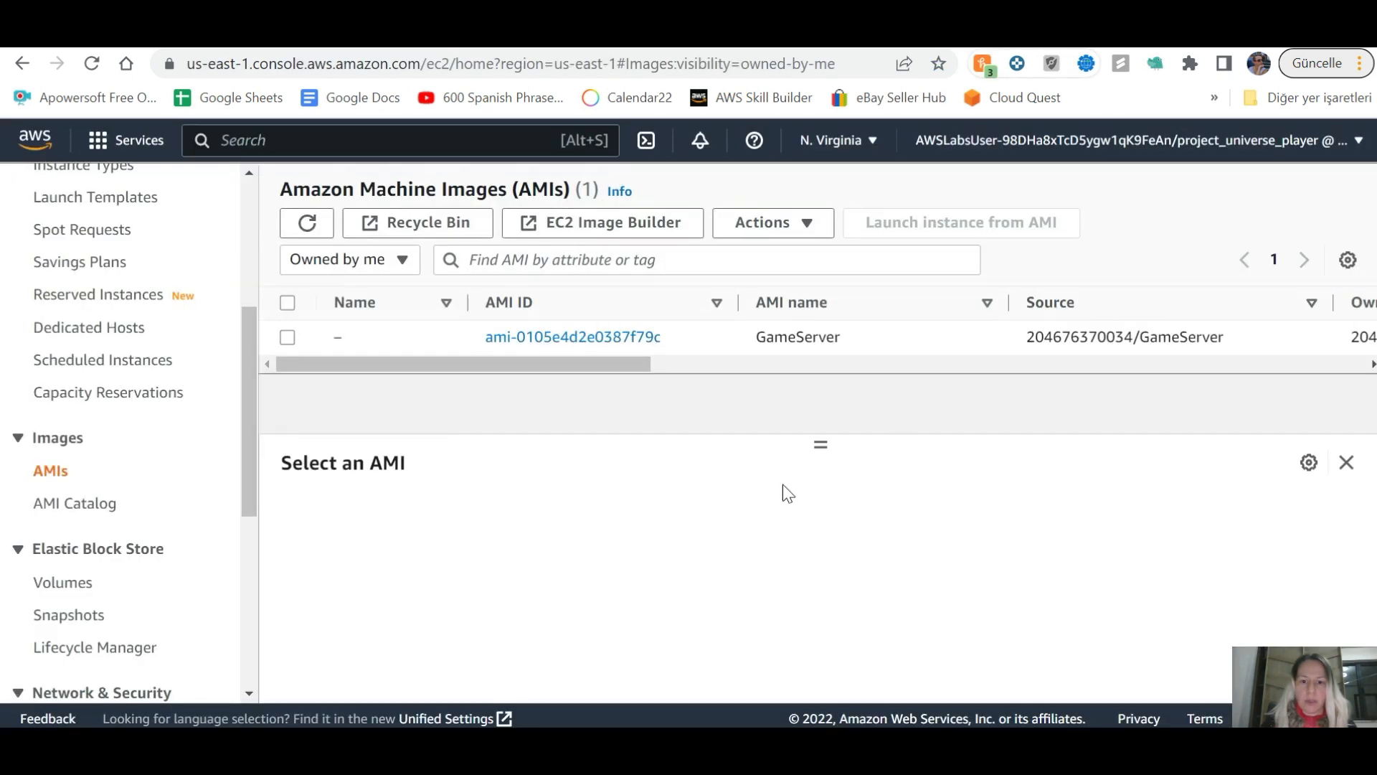
left_click_drag(682, 368, 891, 364)
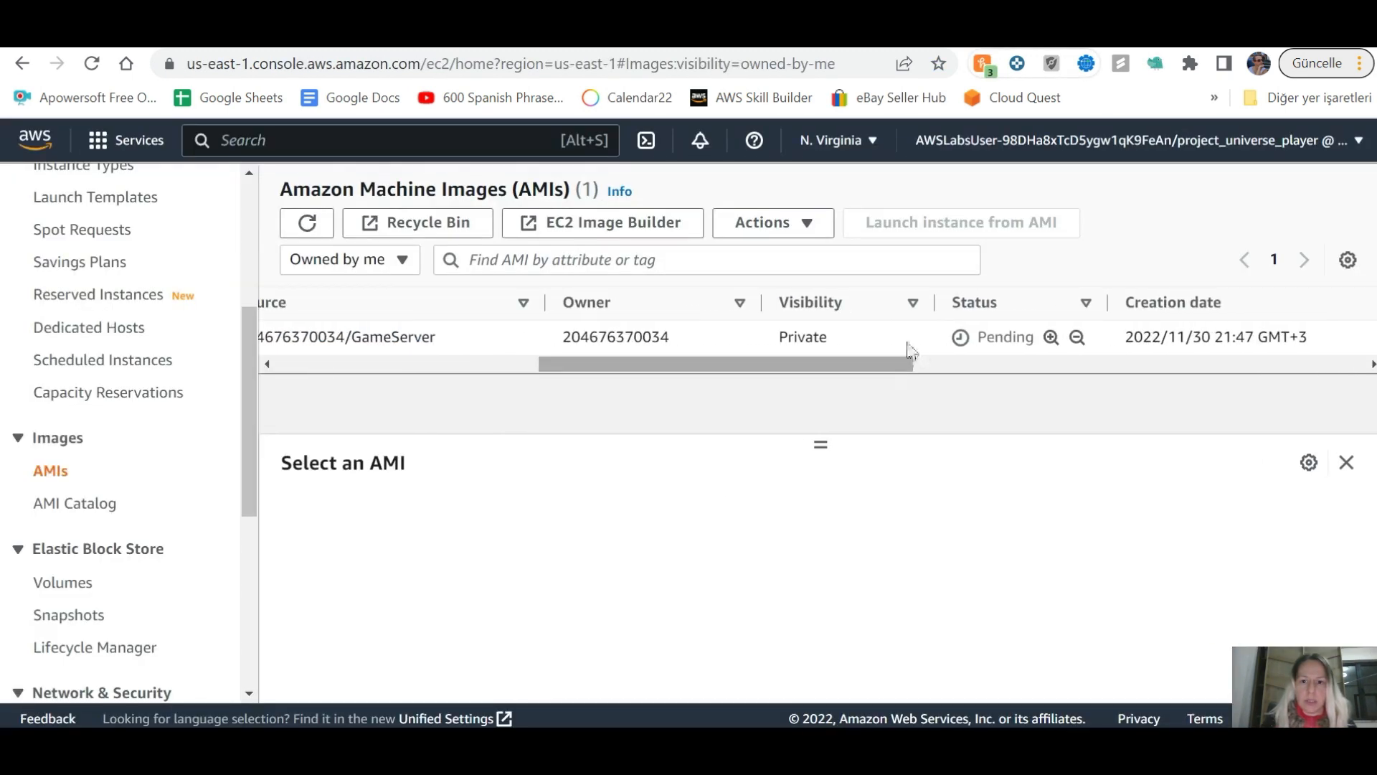
left_click(307, 223)
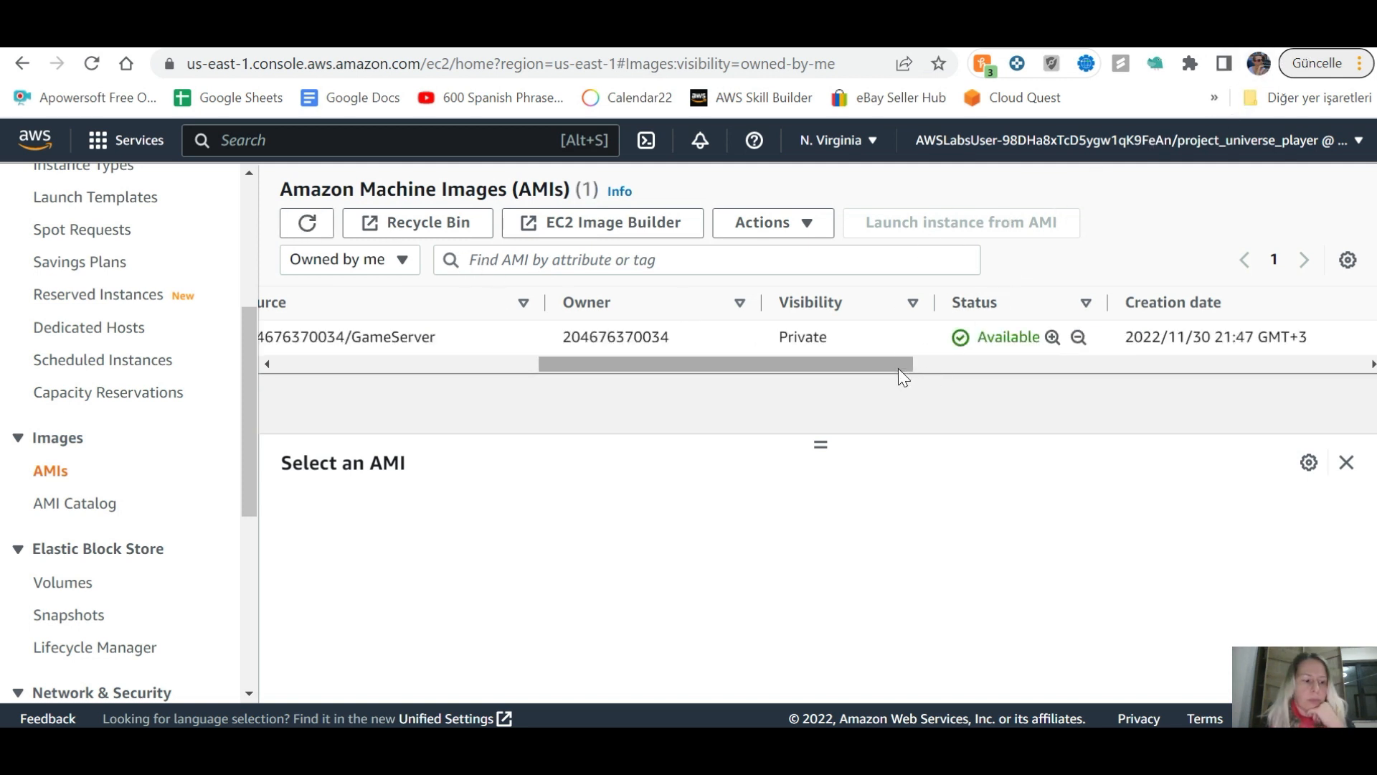
left_click_drag(893, 360, 515, 369)
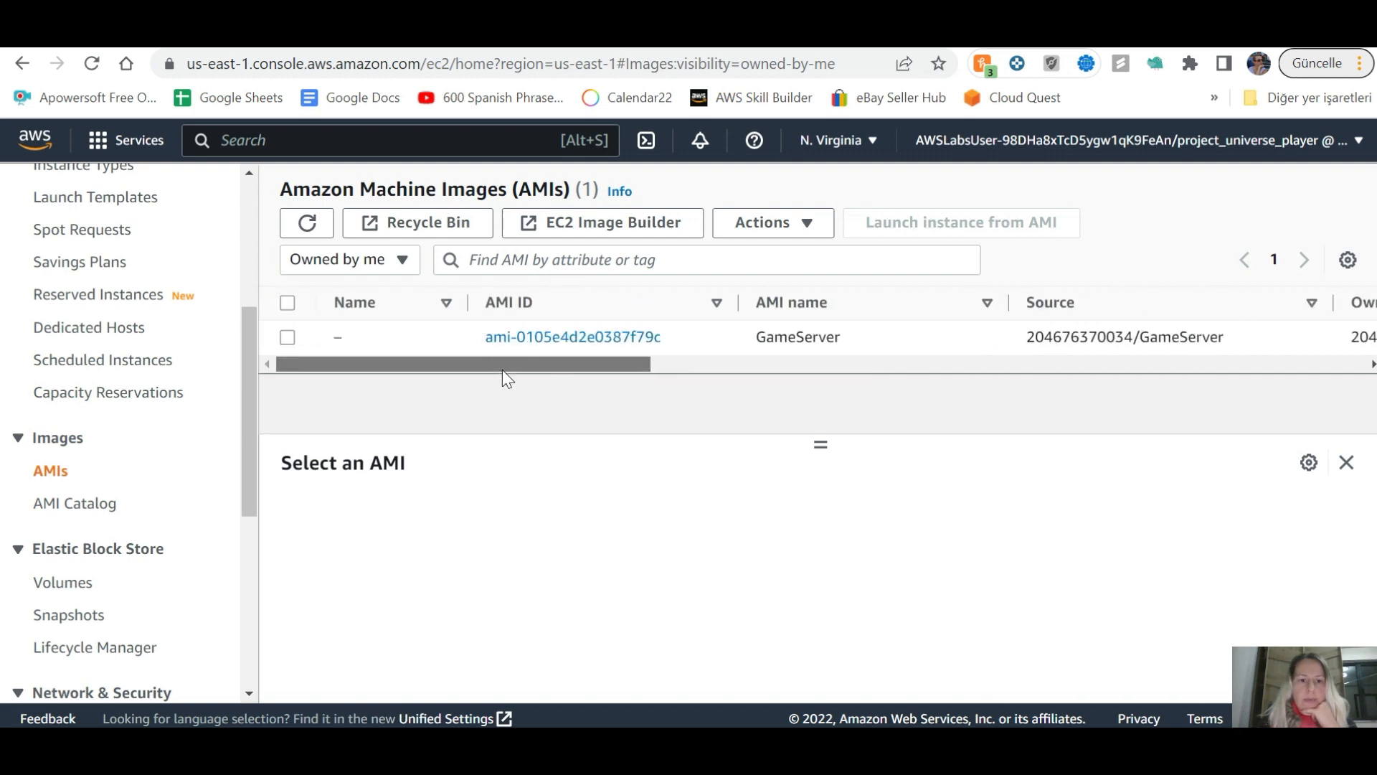
key("ctrl+shift+Tab")
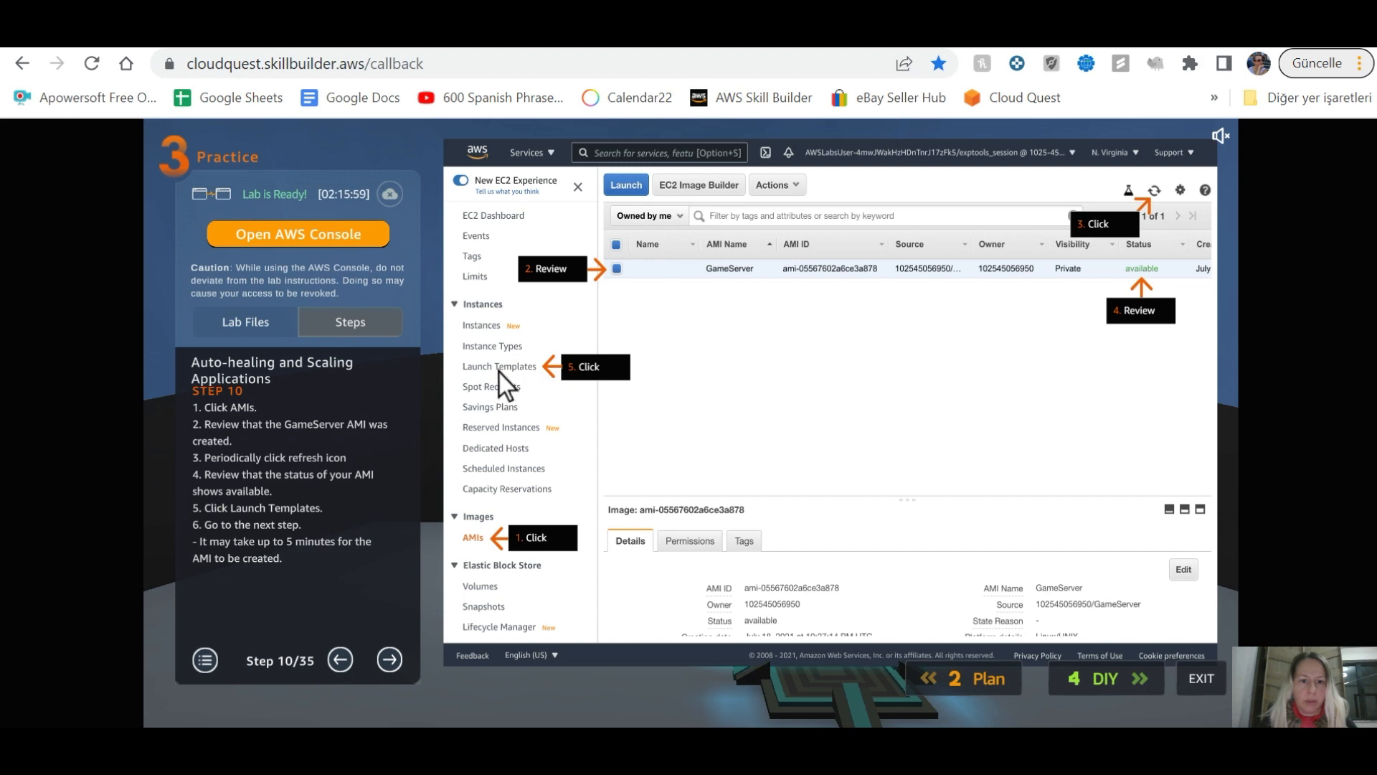
key("ctrl+Tab")
scroll(111, 496, "up", 5)
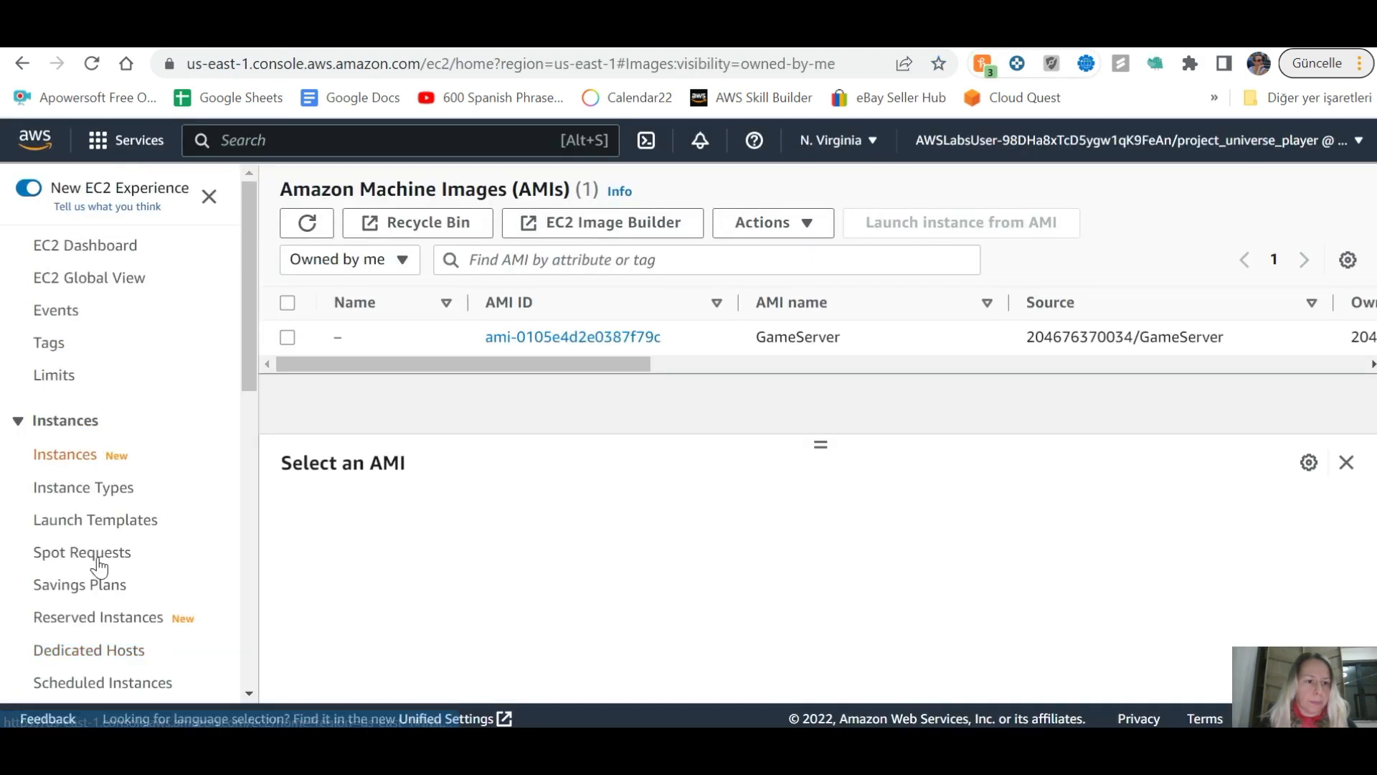
left_click(120, 525)
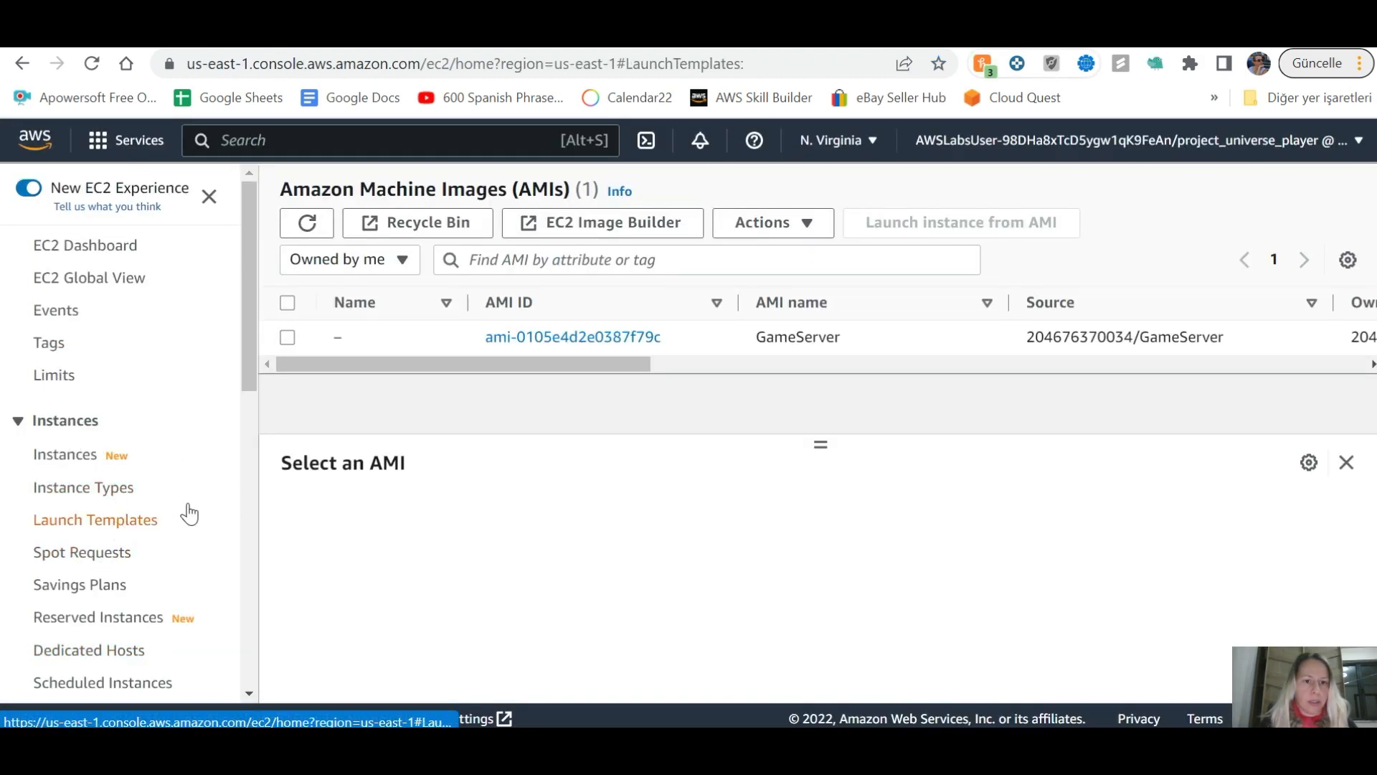
Step: Advance the lab guide to step 12 and begin a new launch template
key("ctrl+shift+Tab")
left_click(388, 659)
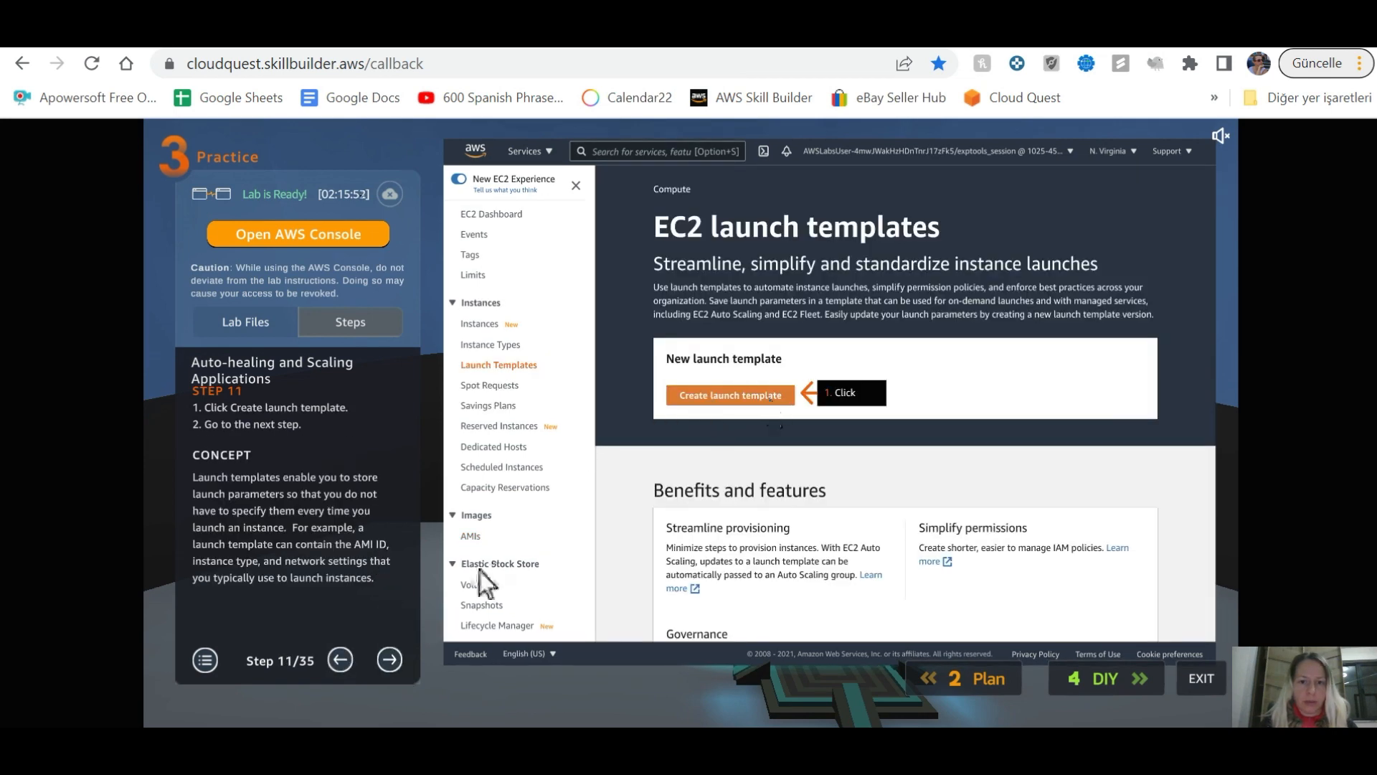
left_click(389, 660)
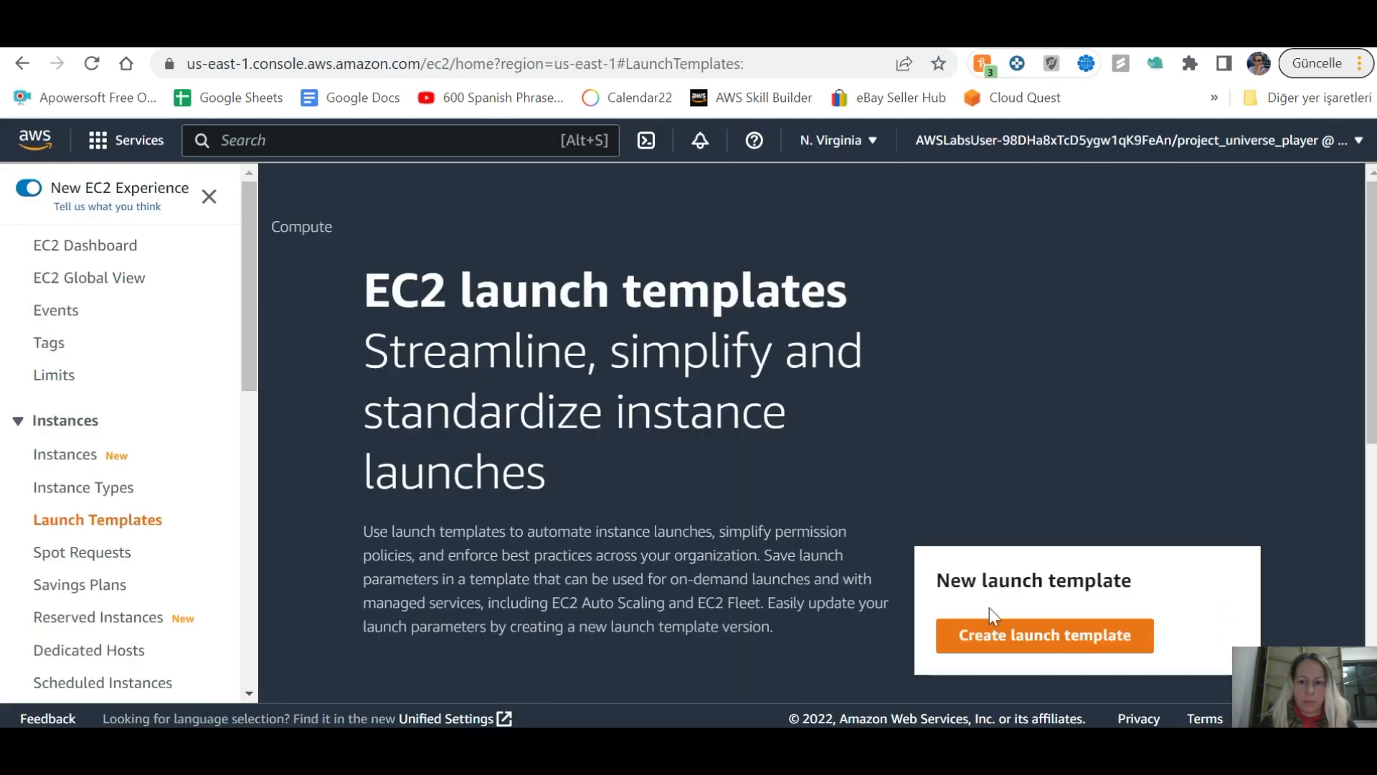
left_click(1004, 635)
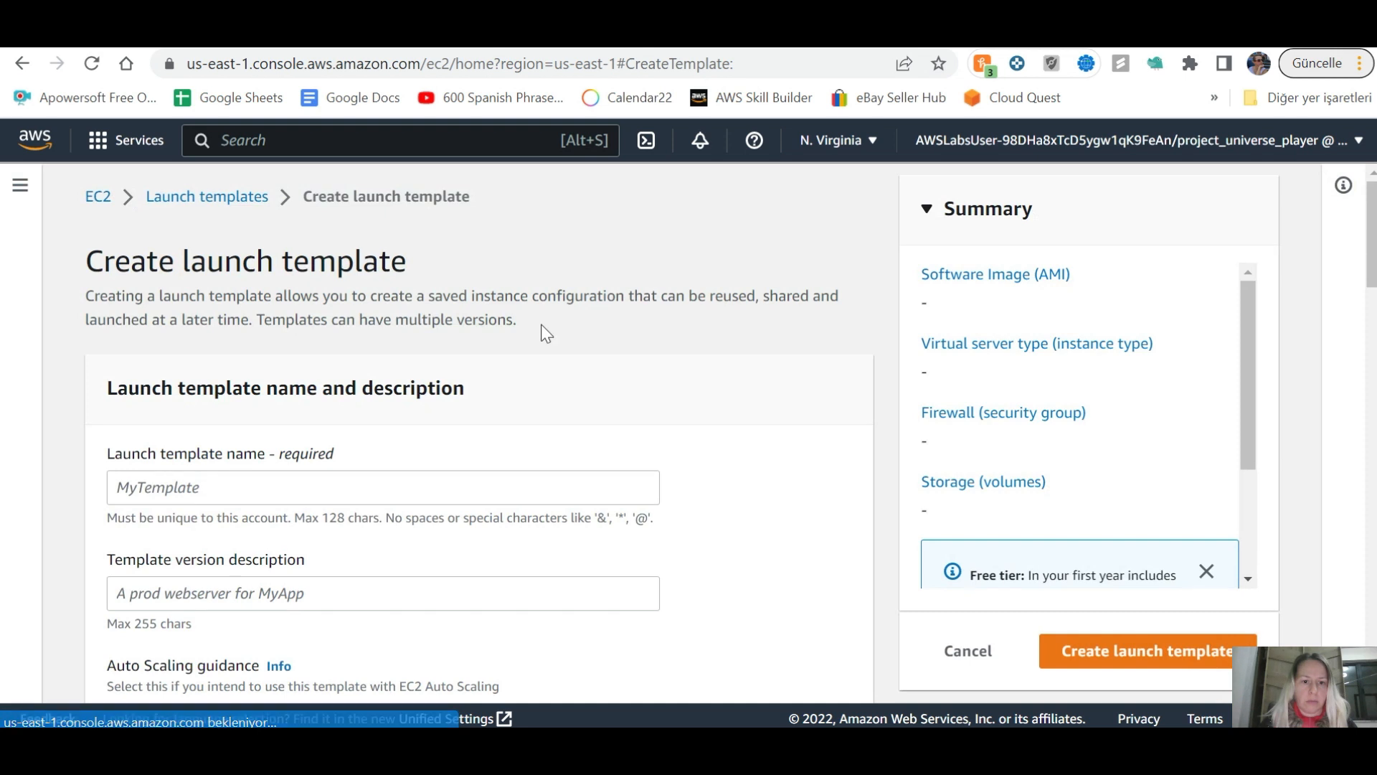
Step: Name the template GameServerTemplate, described as 'Regular customer server game server template'
left_click(261, 493)
type("GameServerTemplate")
left_click(275, 581)
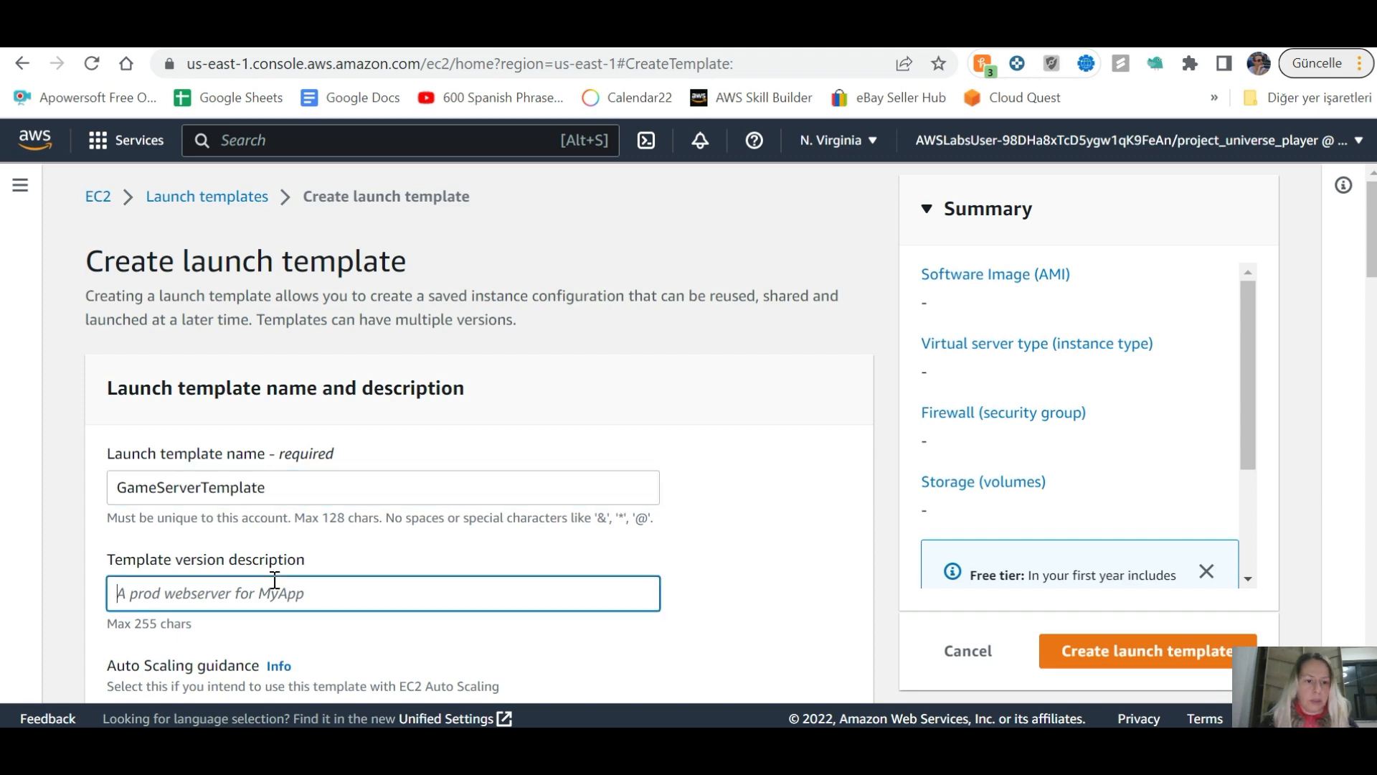
scroll(274, 581, "down", 3)
key("ctrl+shift+Tab")
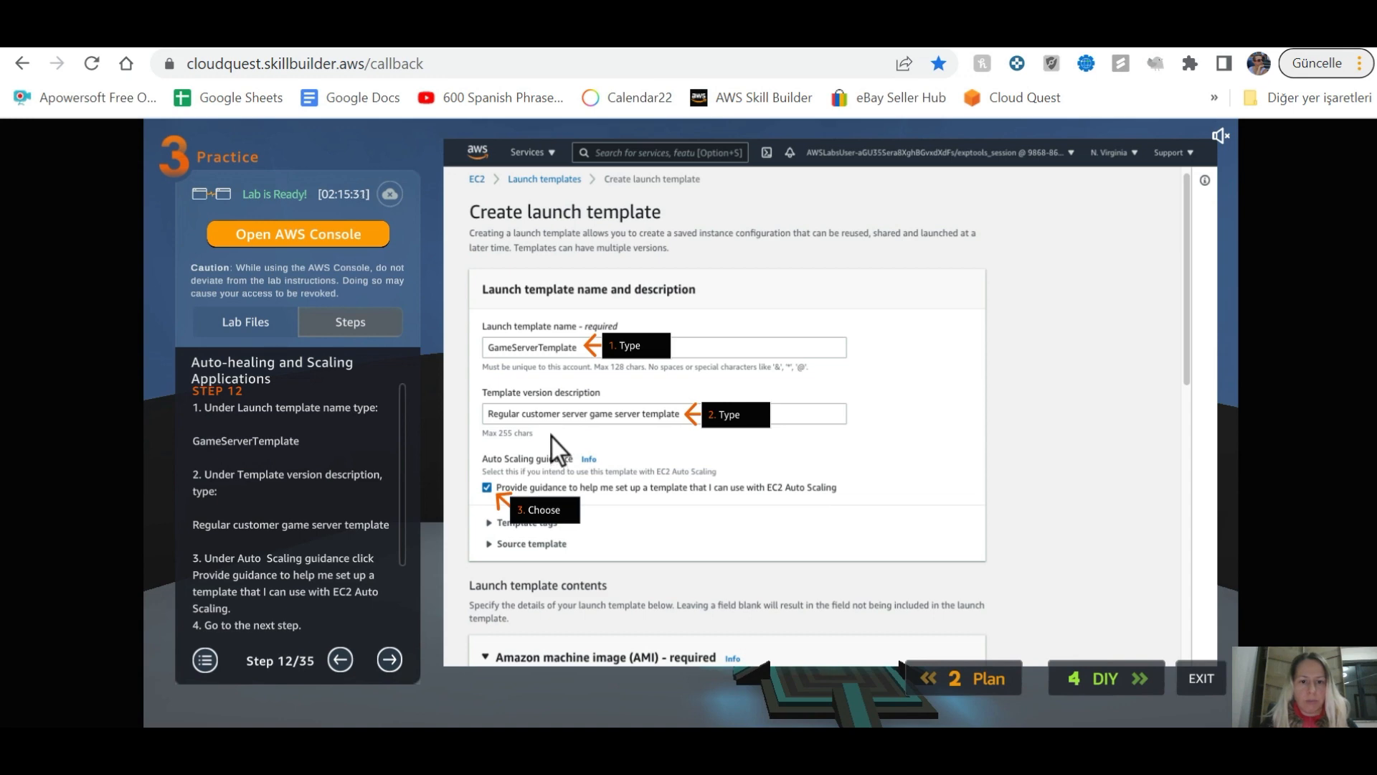
key("ctrl+Tab")
type("Regular customer server game server template")
Step: Enable Auto Scaling guidance for the template and advance the lab guide to step 13
key("alt+Tab")
key("alt+Tab")
left_click(141, 411)
key("alt+Tab")
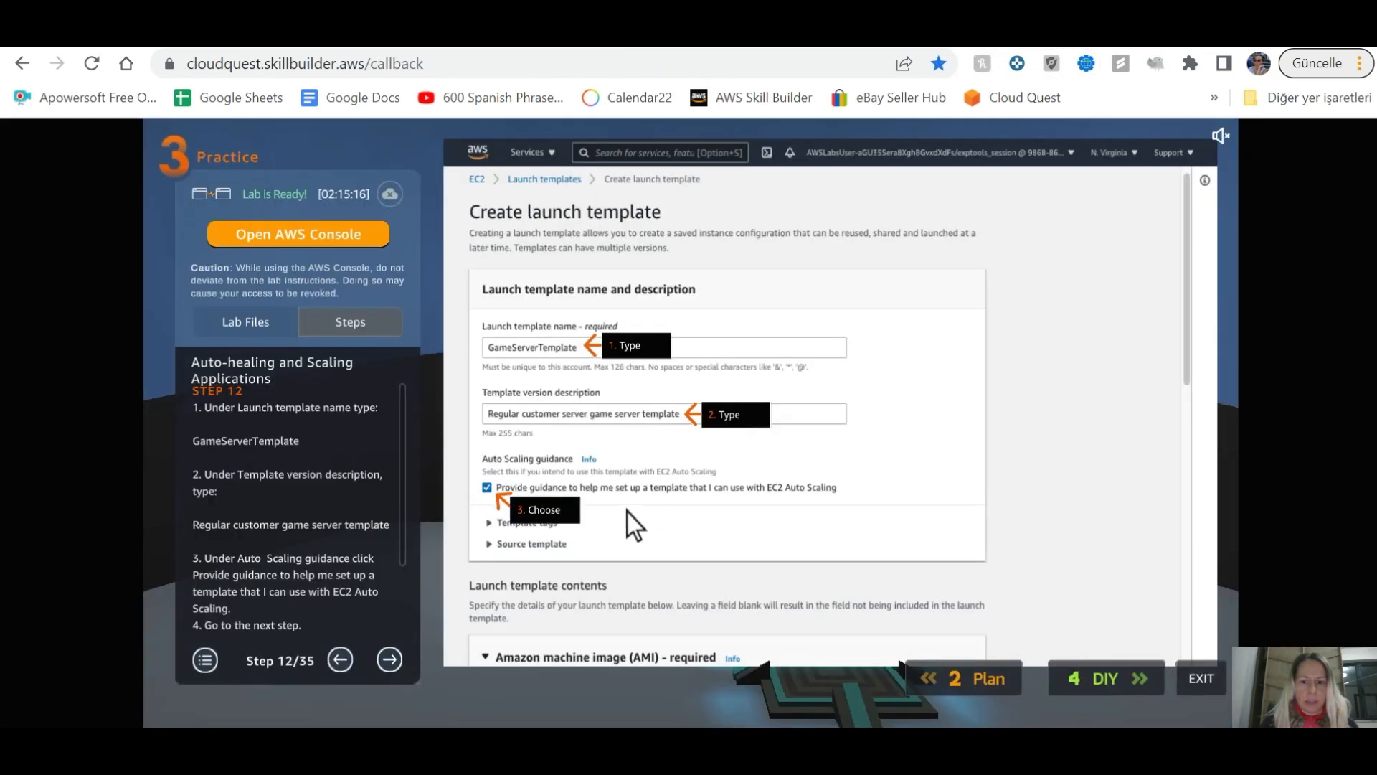
left_click(430, 631)
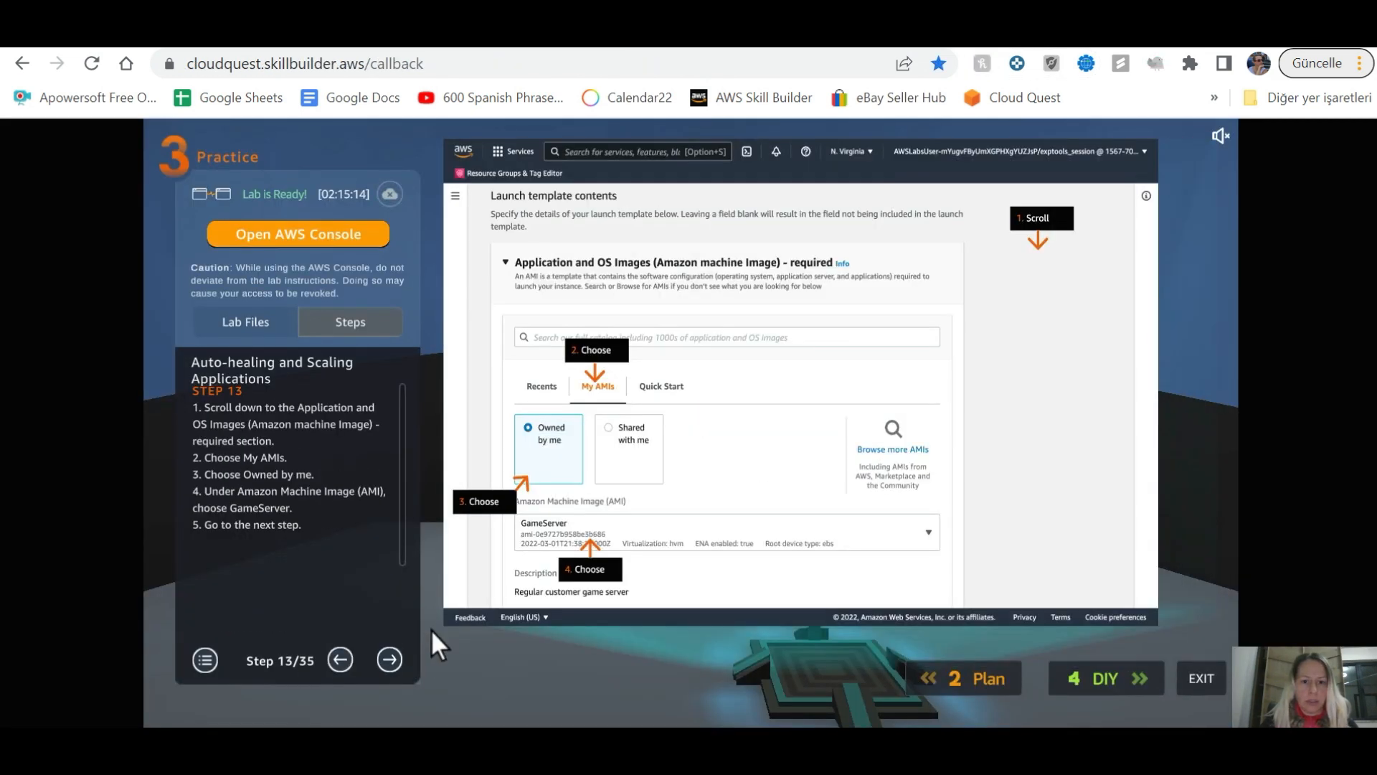
Step: Switch the template's image source to My AMIs owned by this account
key("alt+Tab")
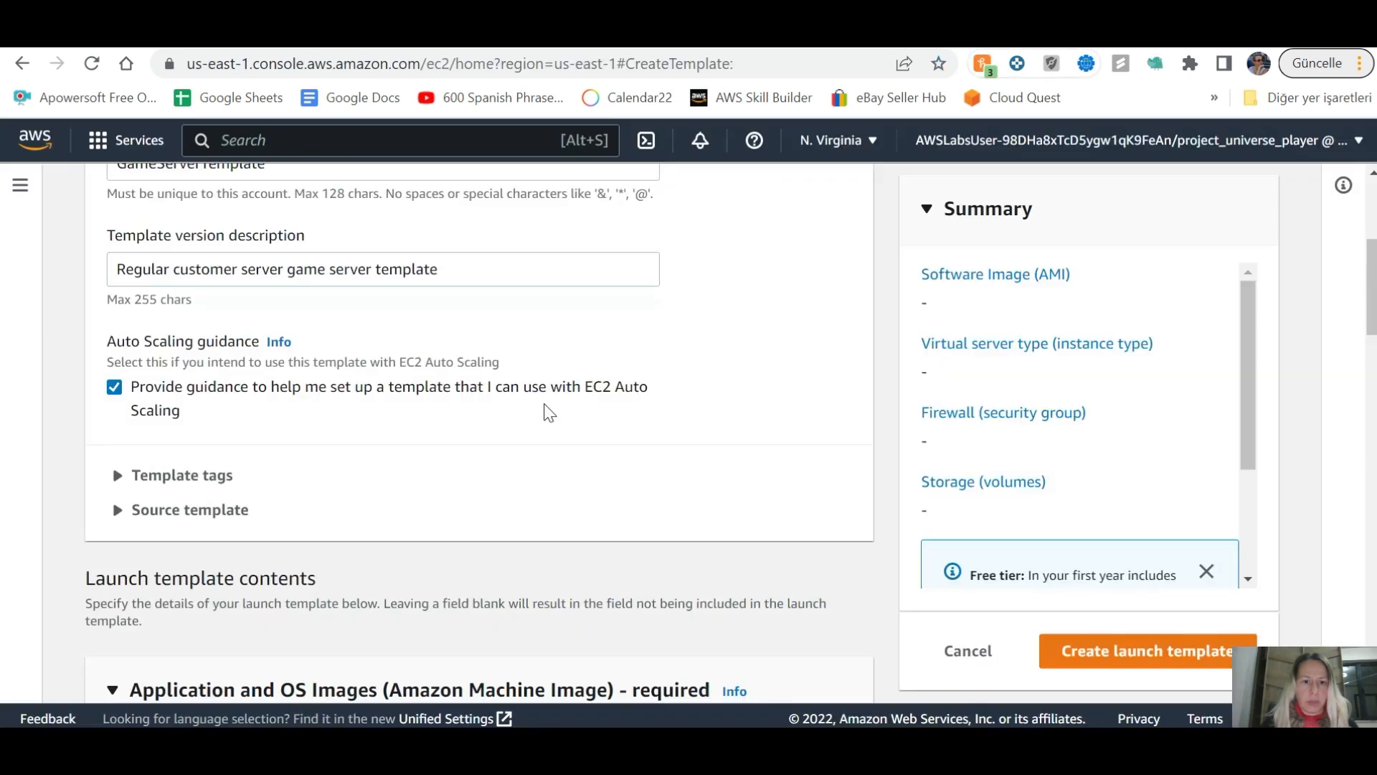
scroll(310, 452, "up", 5)
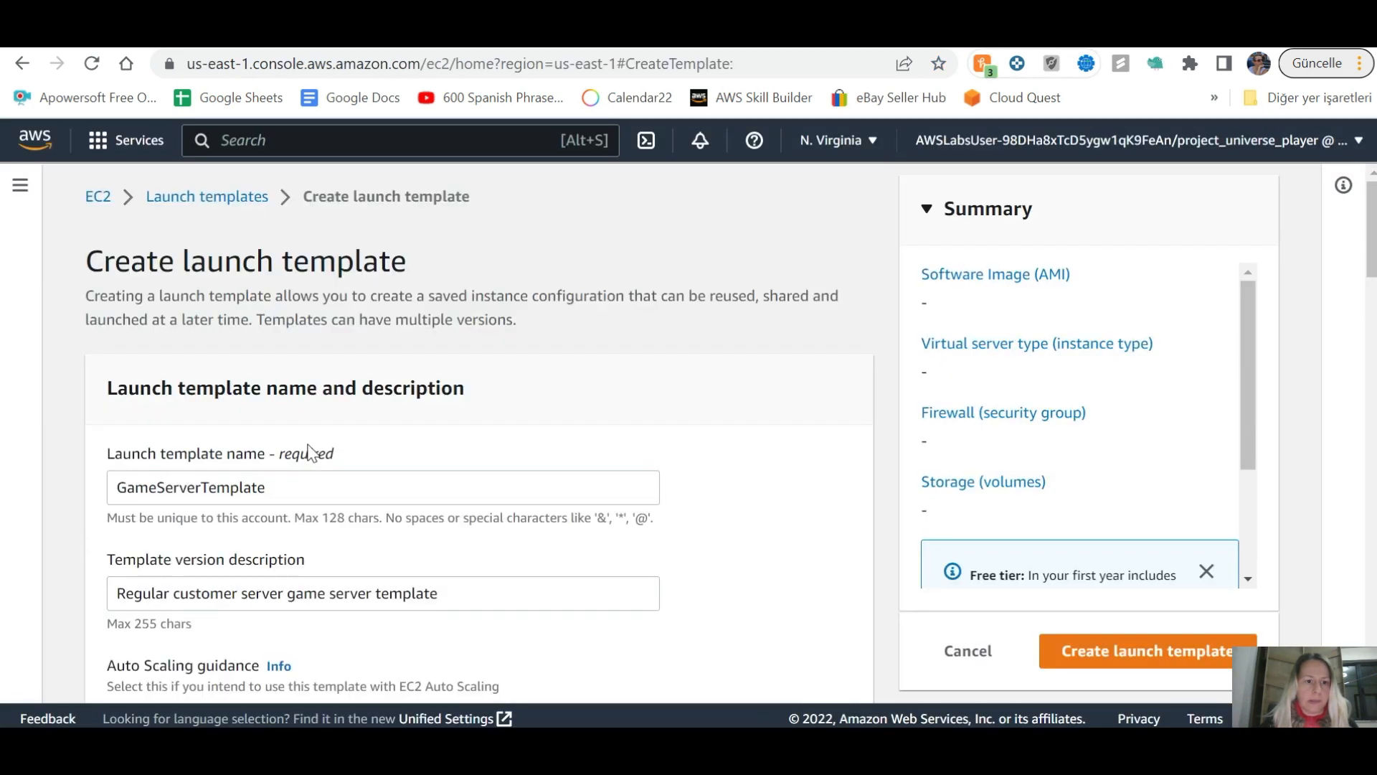
scroll(309, 452, "down", 10)
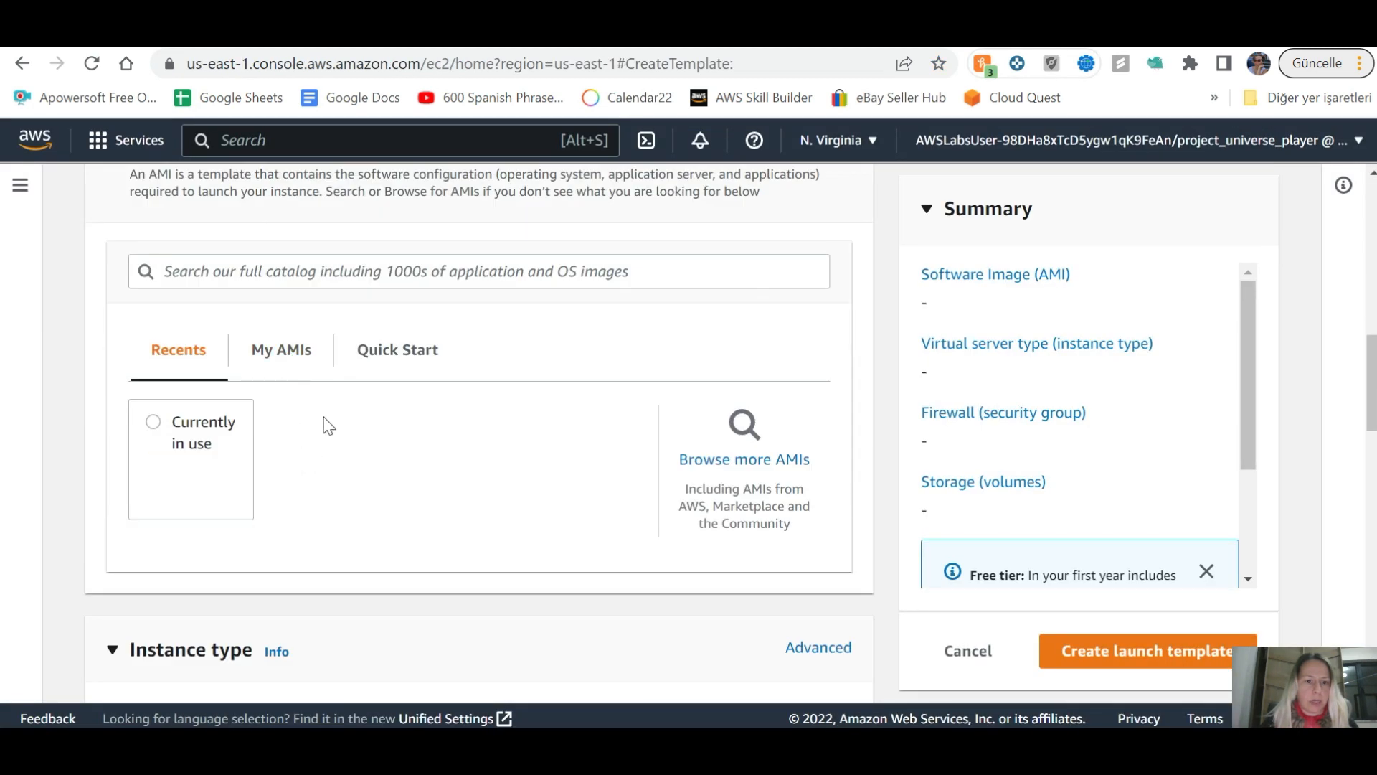
key("alt+Tab")
key("alt+Tab")
left_click(281, 349)
key("alt+Tab")
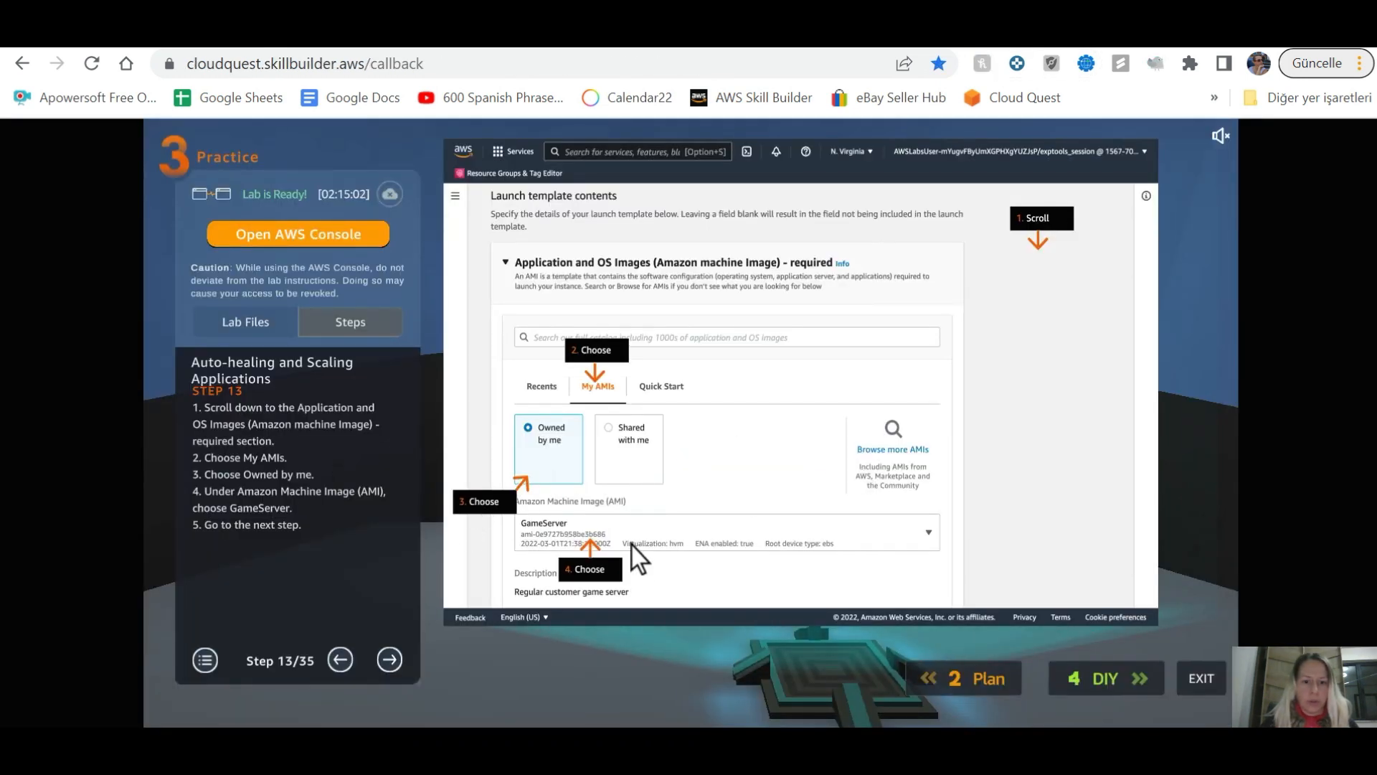
Step: Select the GameServer AMI and advance the lab guide to step 14
key("alt+Tab")
scroll(318, 569, "down", 2)
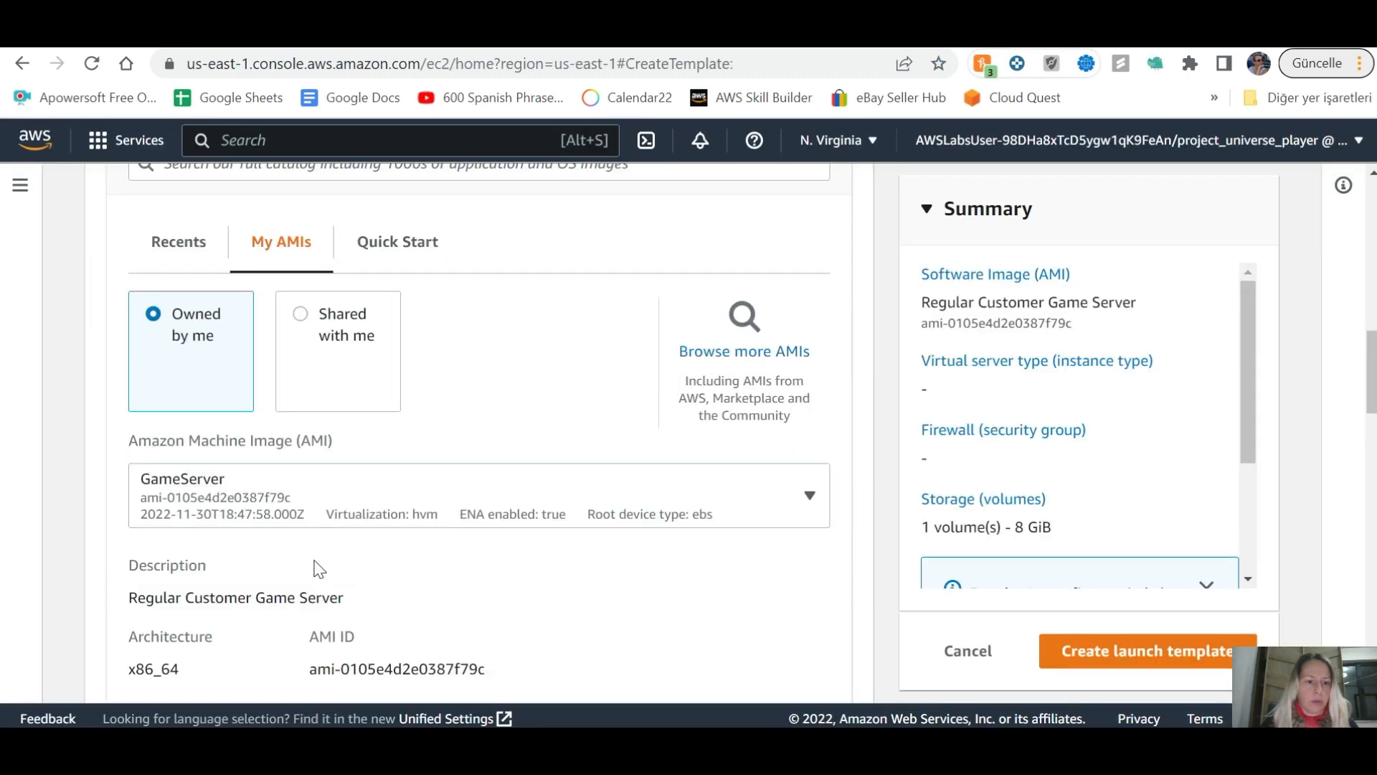
left_click(337, 505)
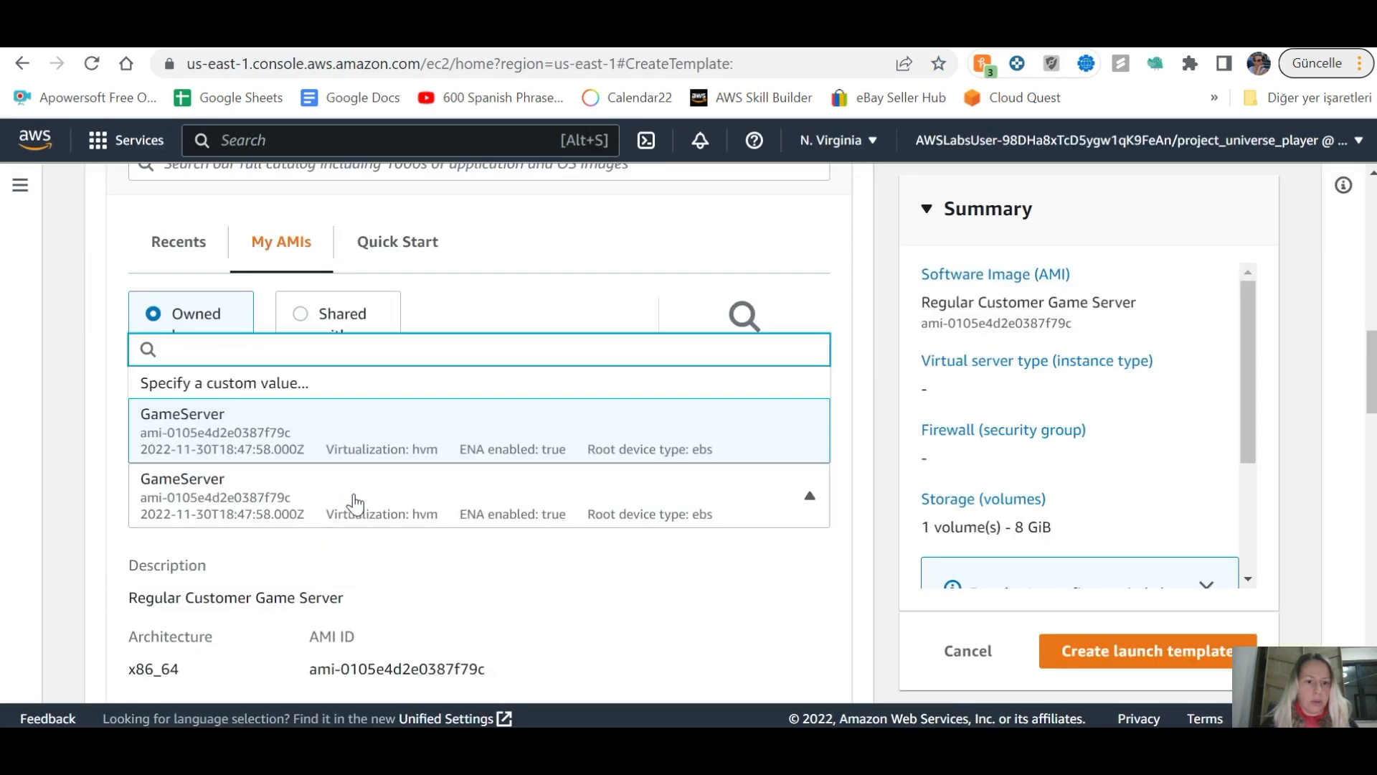
left_click(353, 501)
scroll(355, 502, "down", 3)
scroll(409, 492, "down", 2)
key("alt+Tab")
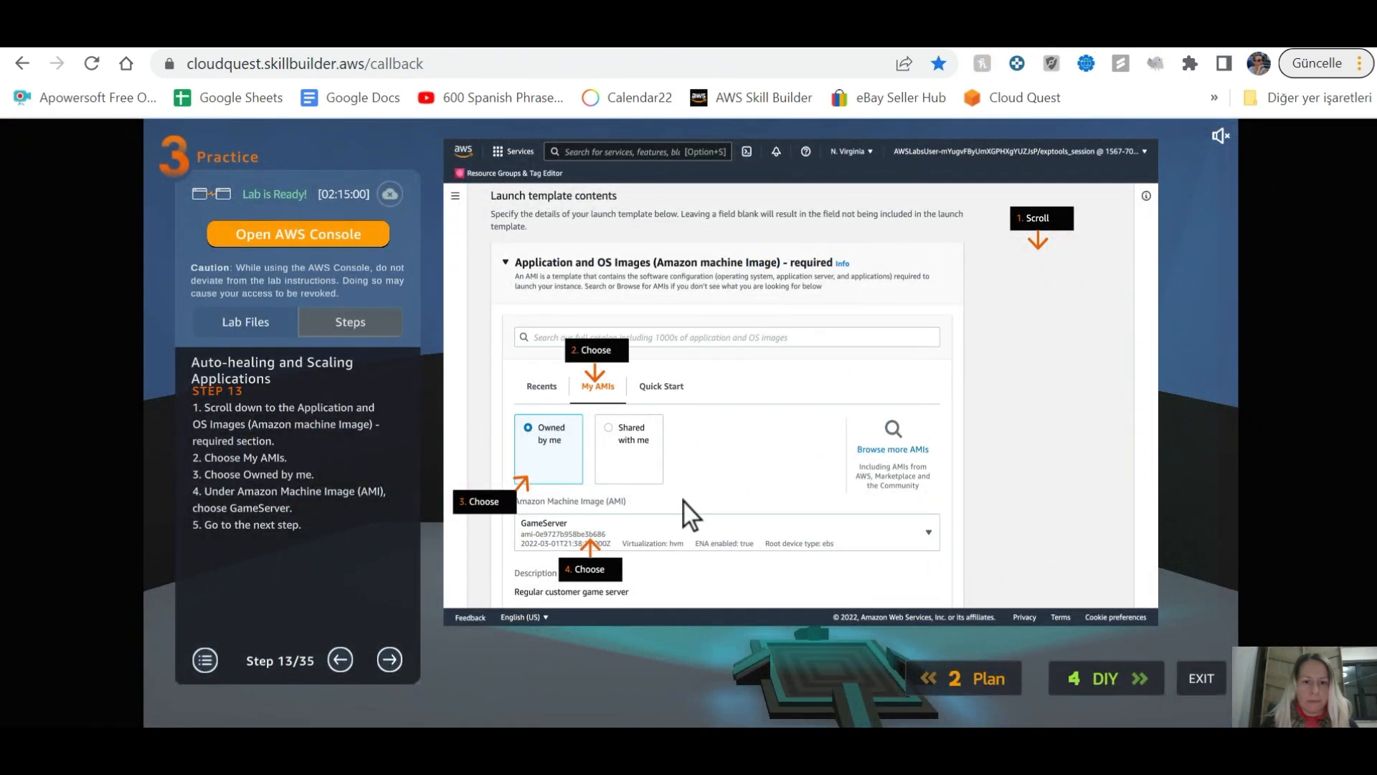
left_click(389, 655)
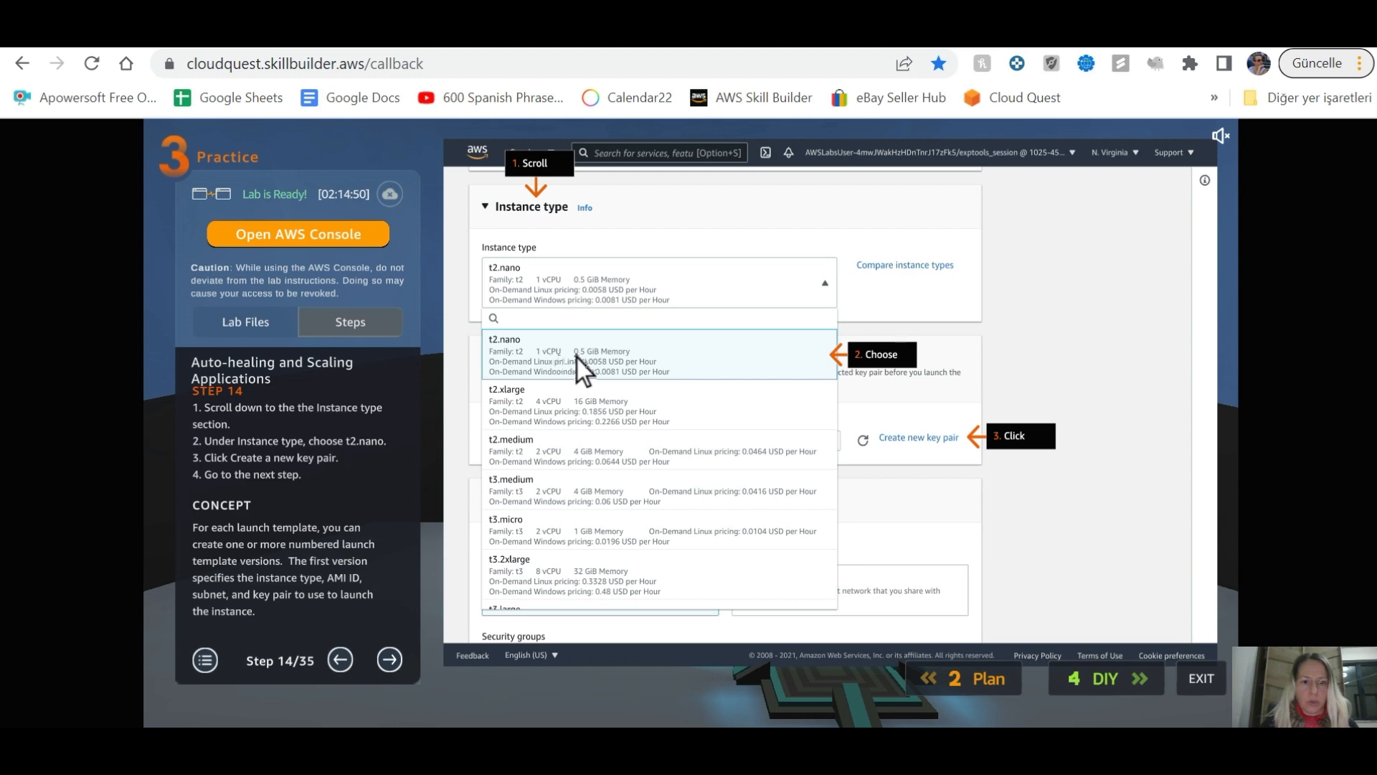
Step: Set the launch template's instance type to t2.nano and advance the guide to step 15
key("alt+Tab")
scroll(365, 473, "down", 5)
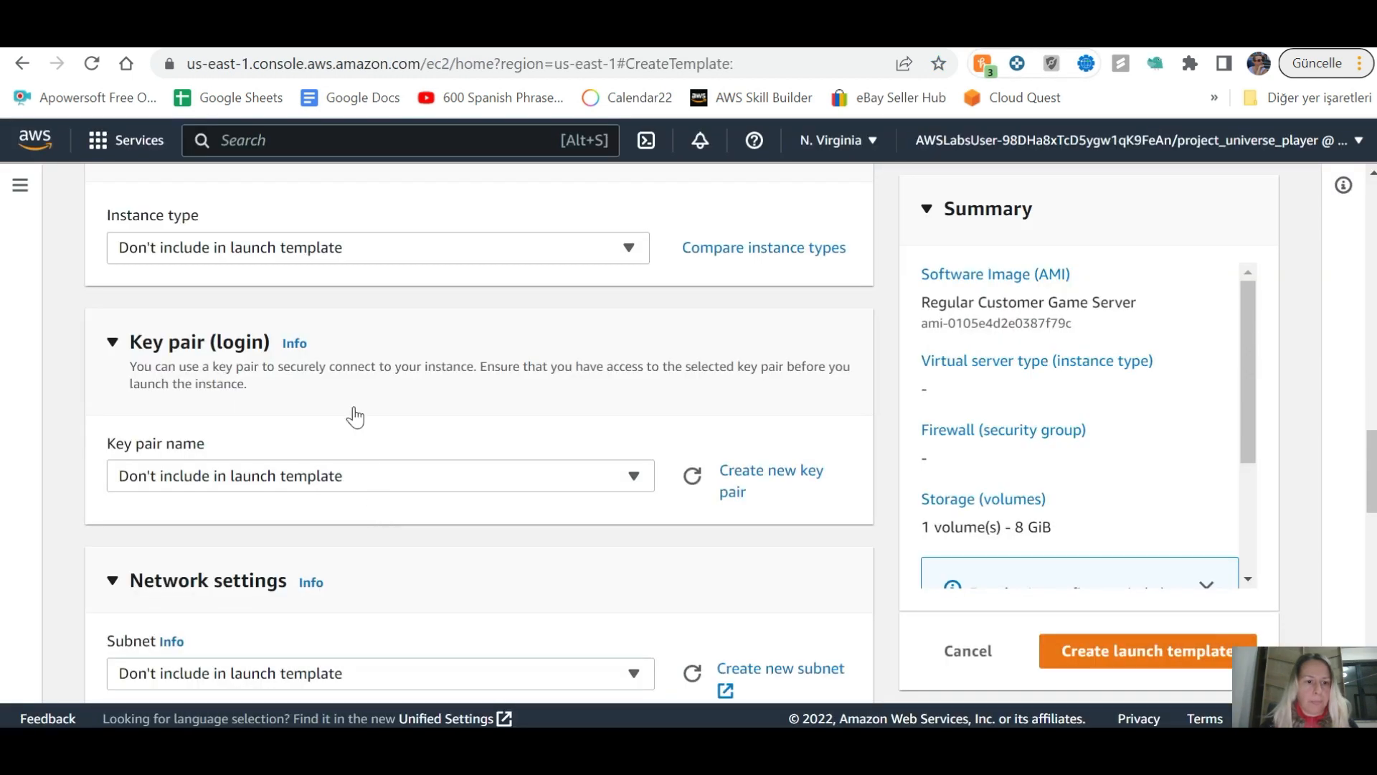
key("alt+Tab")
key("alt+Tab")
scroll(373, 378, "up", 3)
left_click(366, 470)
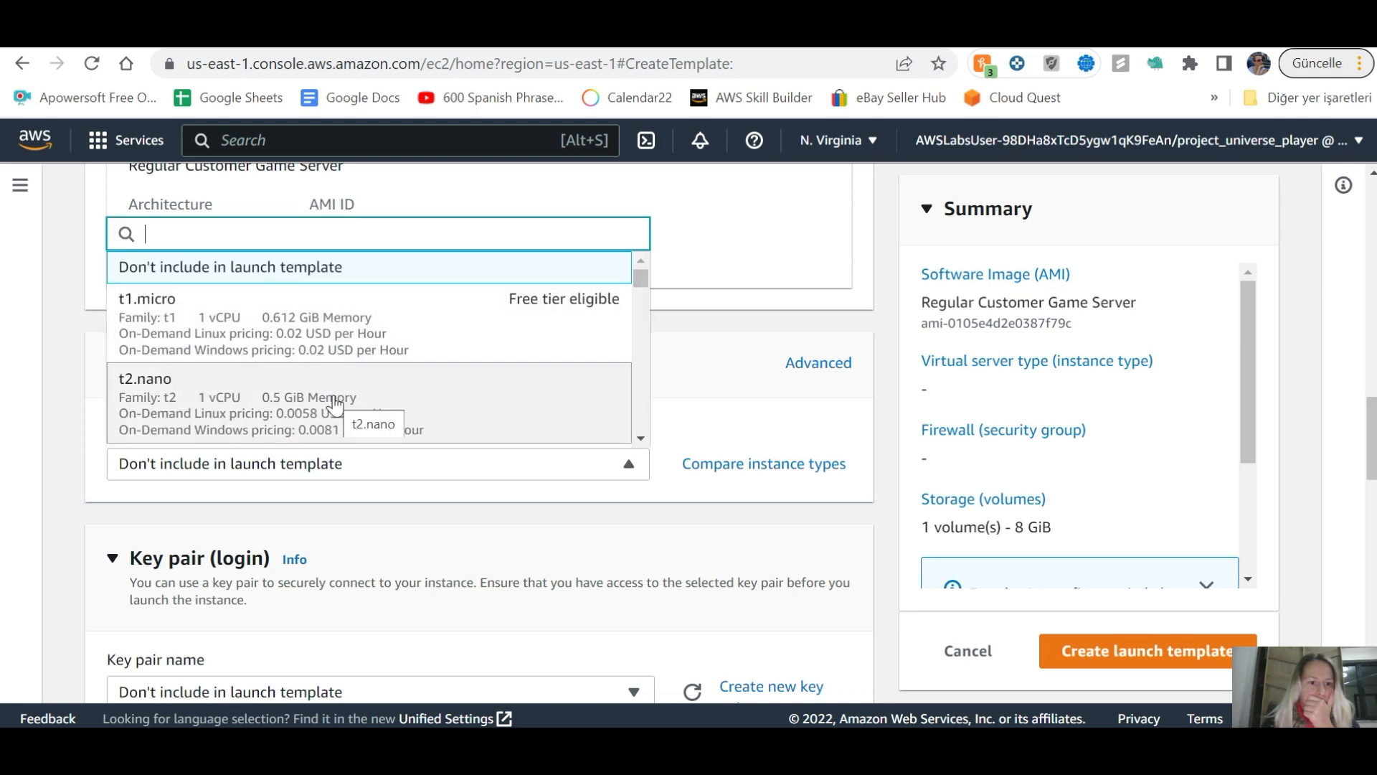
left_click(249, 418)
key("ctrl+Tab")
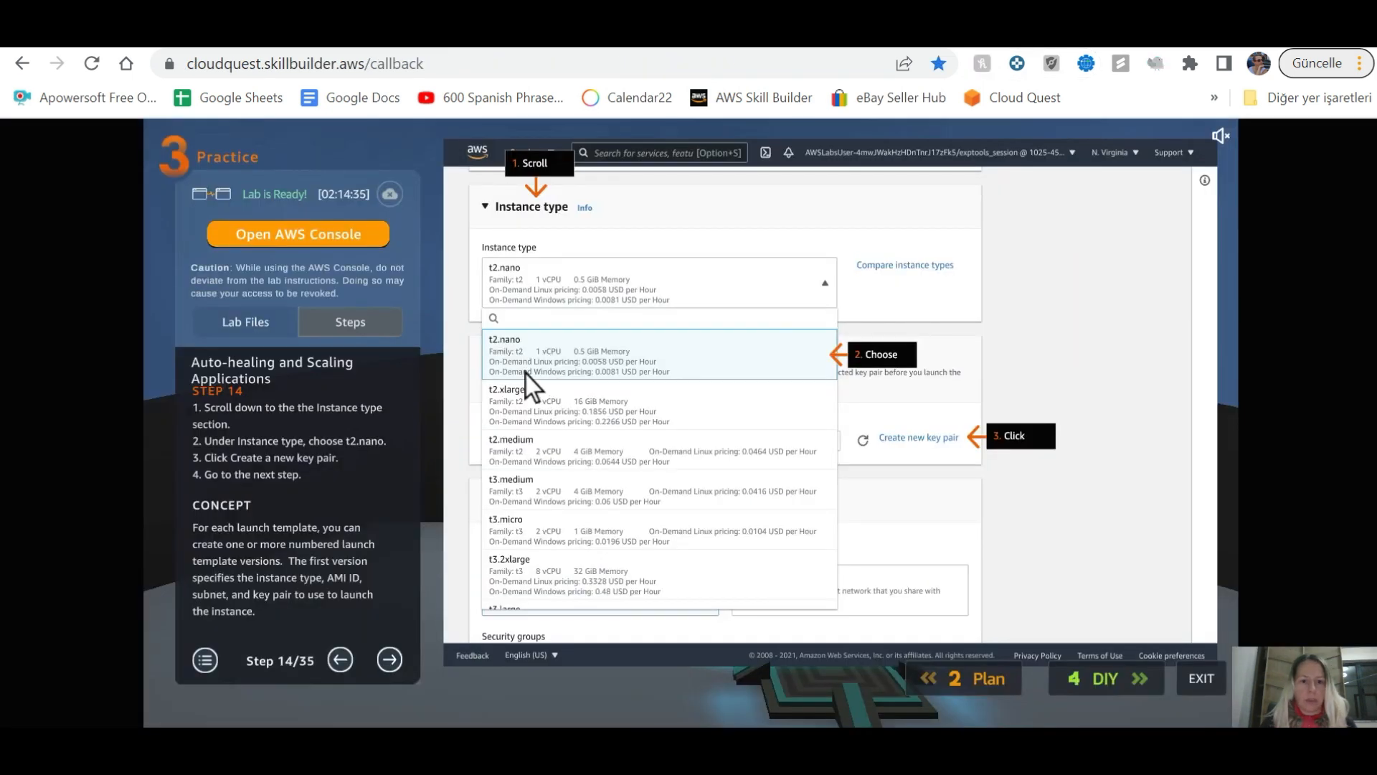
key("ctrl+Tab")
key("ctrl+Tab")
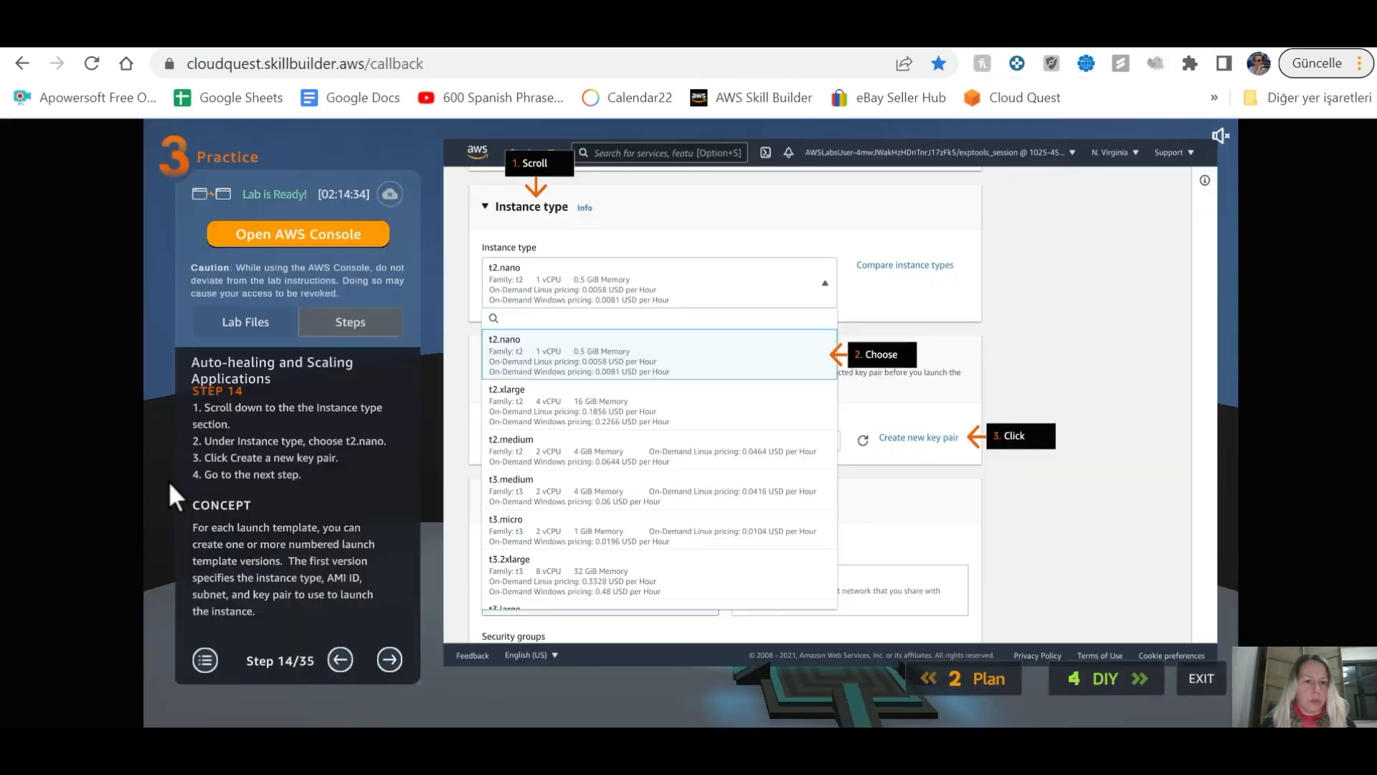
key("ctrl+Tab")
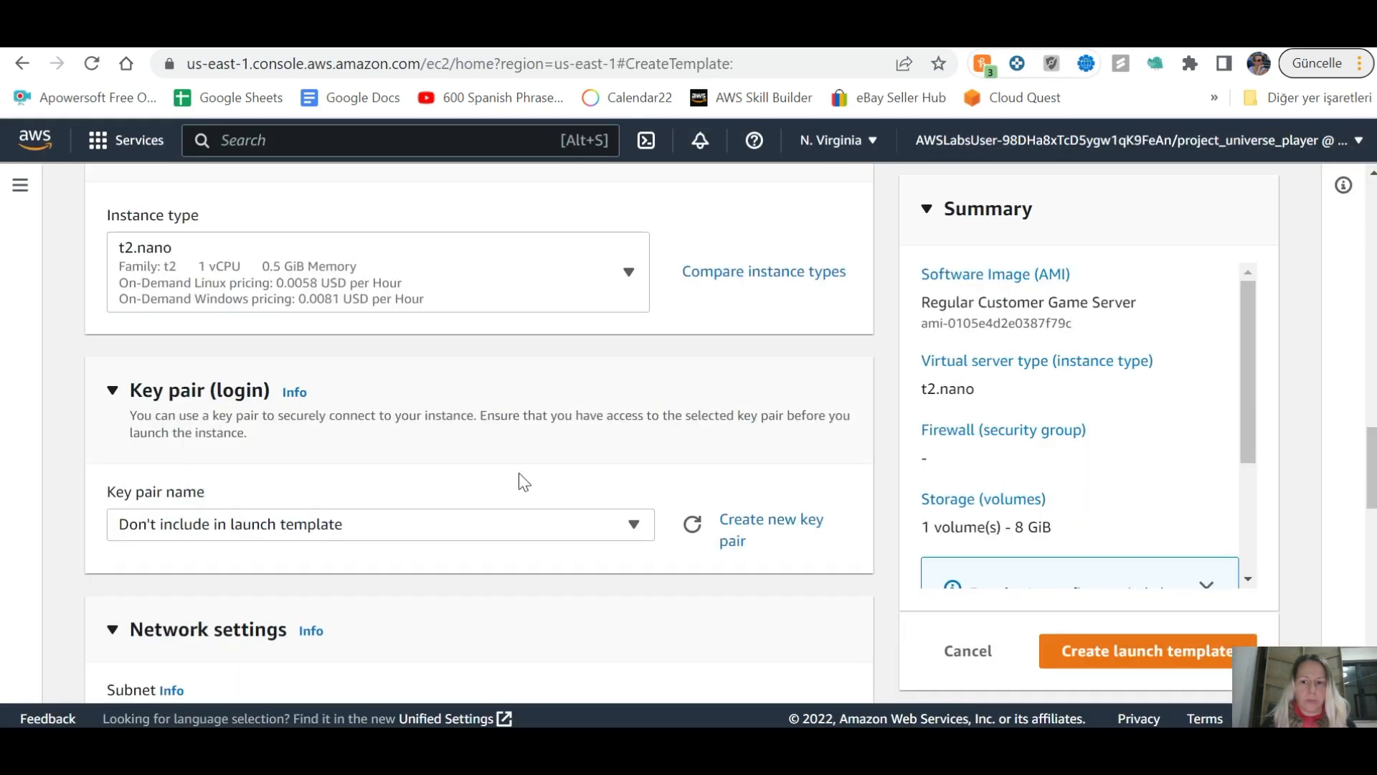
key("ctrl+Tab")
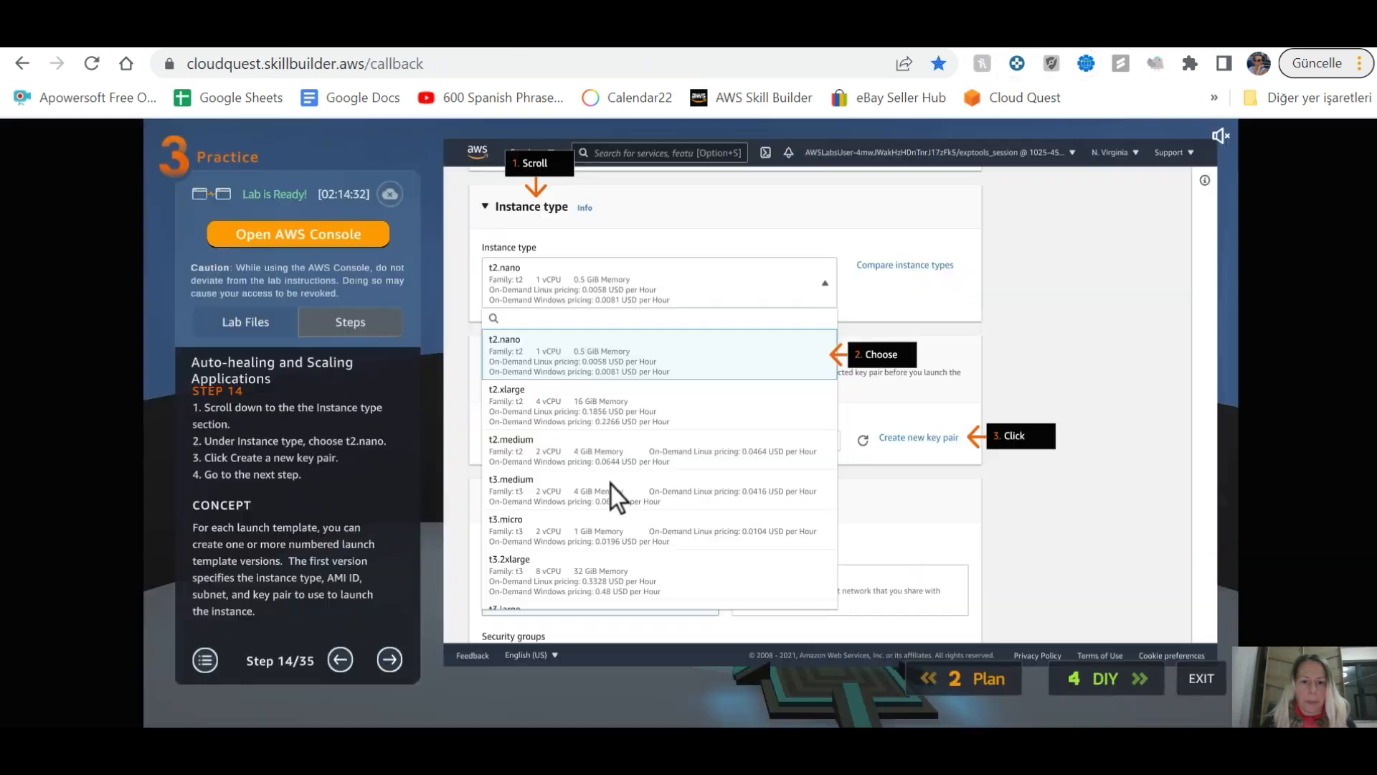
left_click(391, 660)
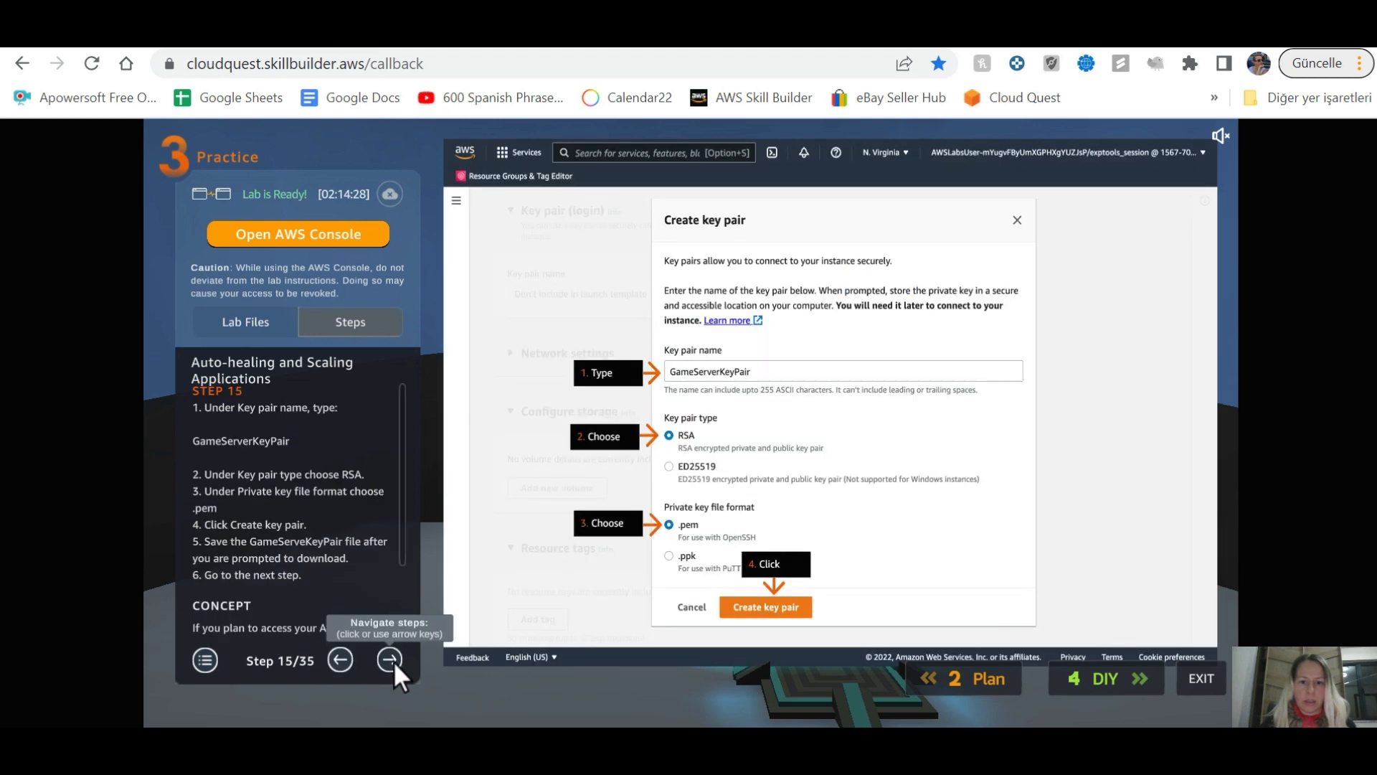
Step: Start a new key pair named GameServerKeyPair
key("ctrl+Tab")
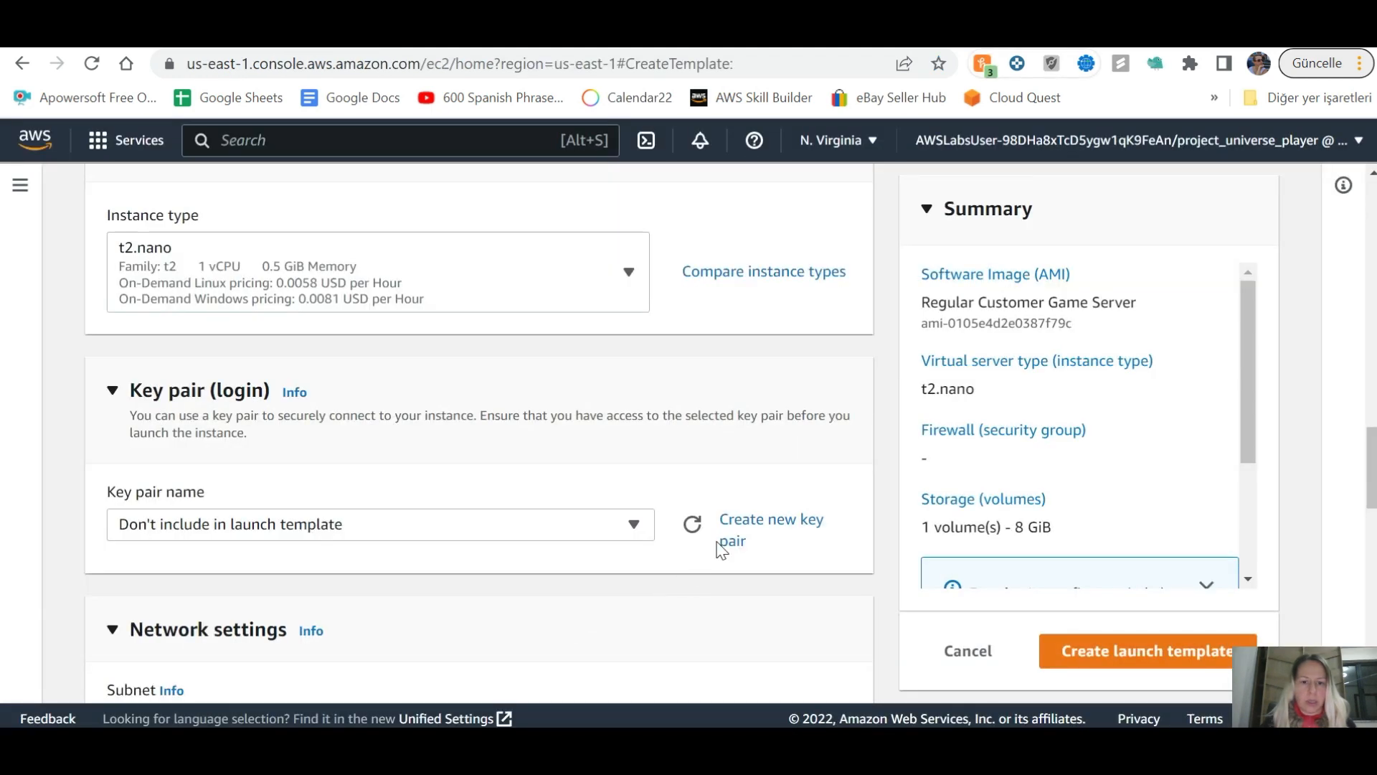
left_click(792, 528)
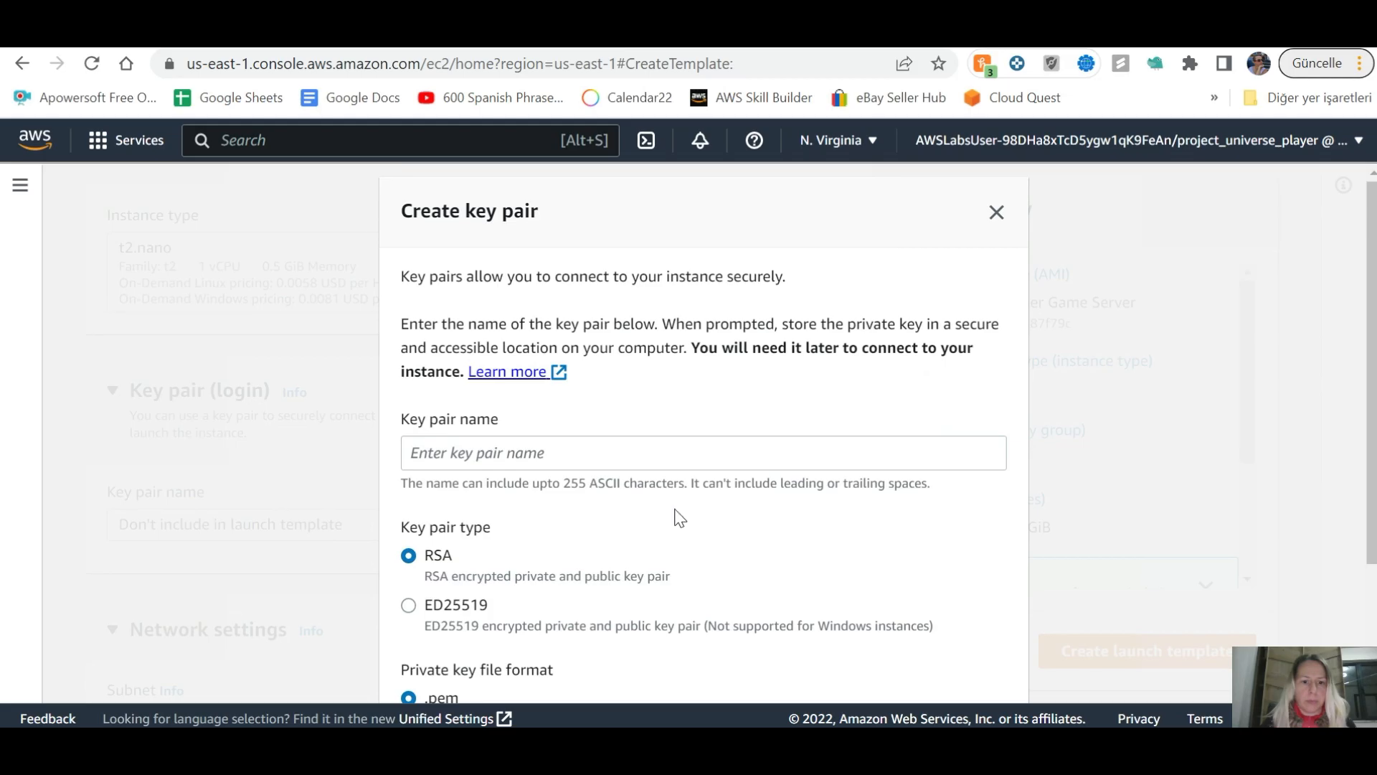
key("alt+Tab")
key("alt+Tab")
left_click(545, 454)
type("Ga")
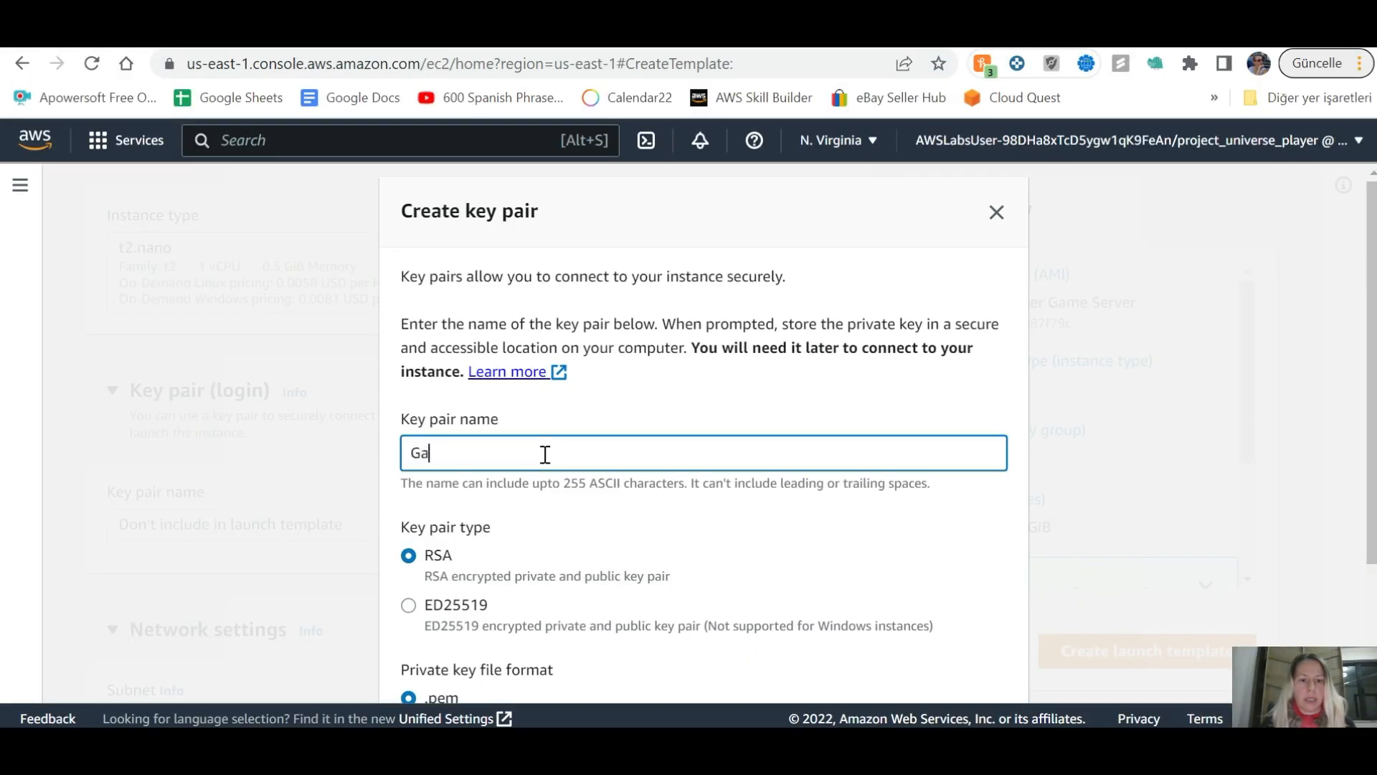
type("me")
key("BackSpace")
type("ServerKEyPair")
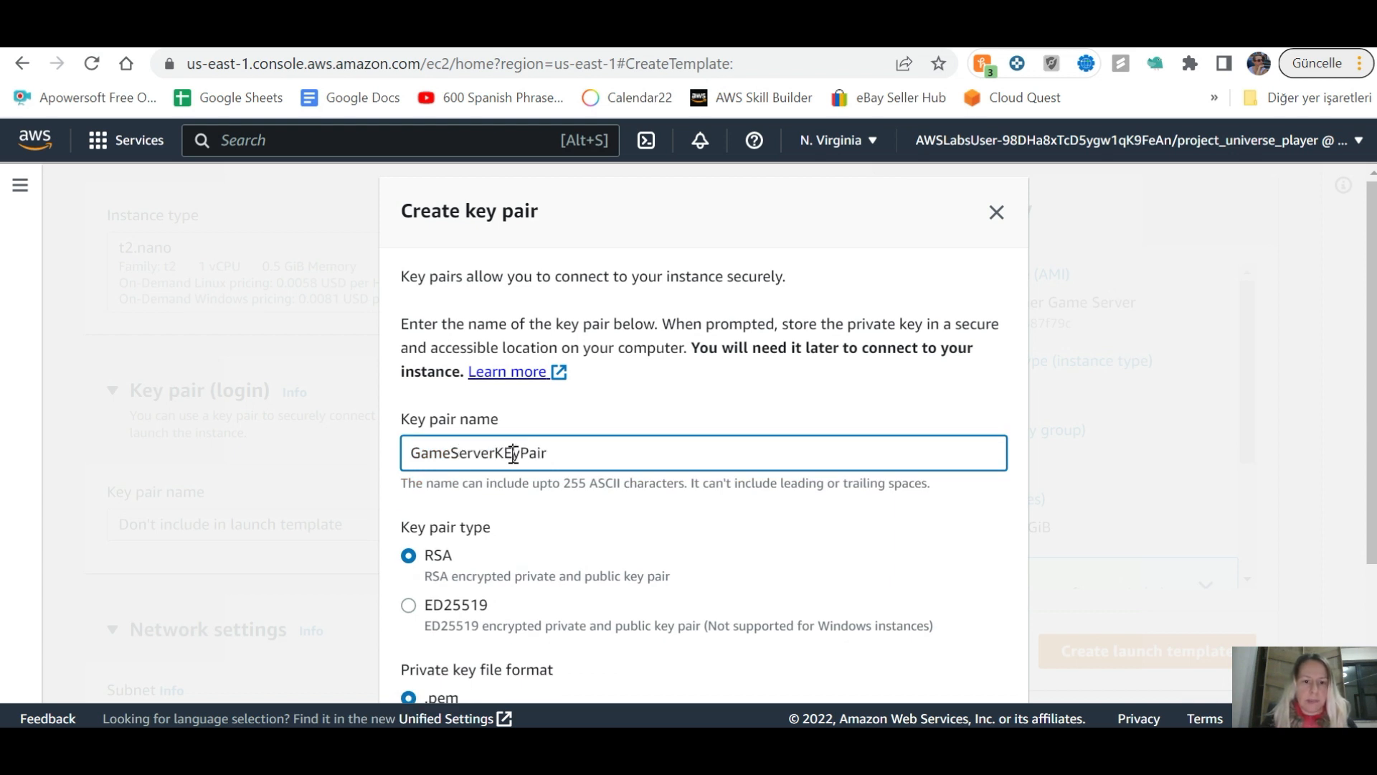
key("BackSpace")
type("e")
Step: Create and download the RSA .pem key pair, then advance the lab guide to step 16
key("alt+Tab")
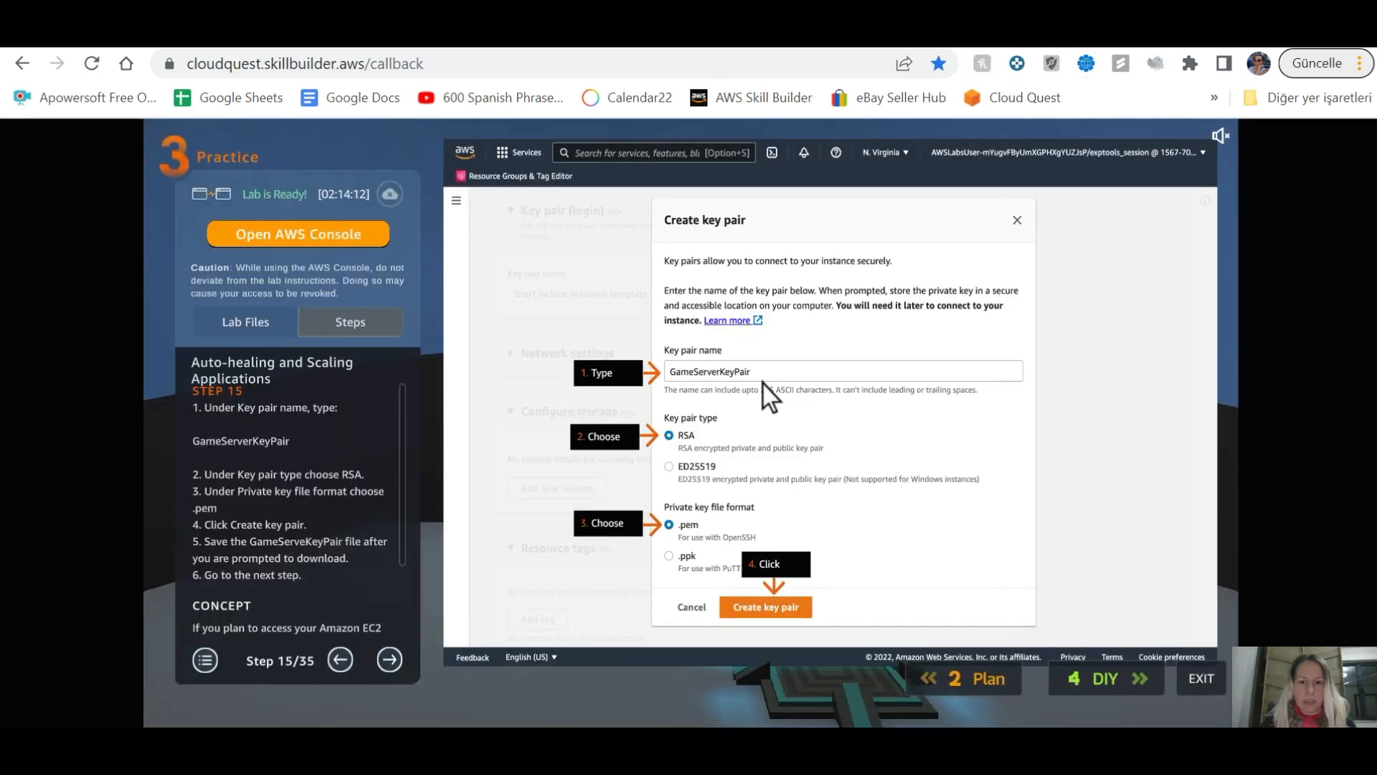
key("alt+Tab")
key("alt+Tab")
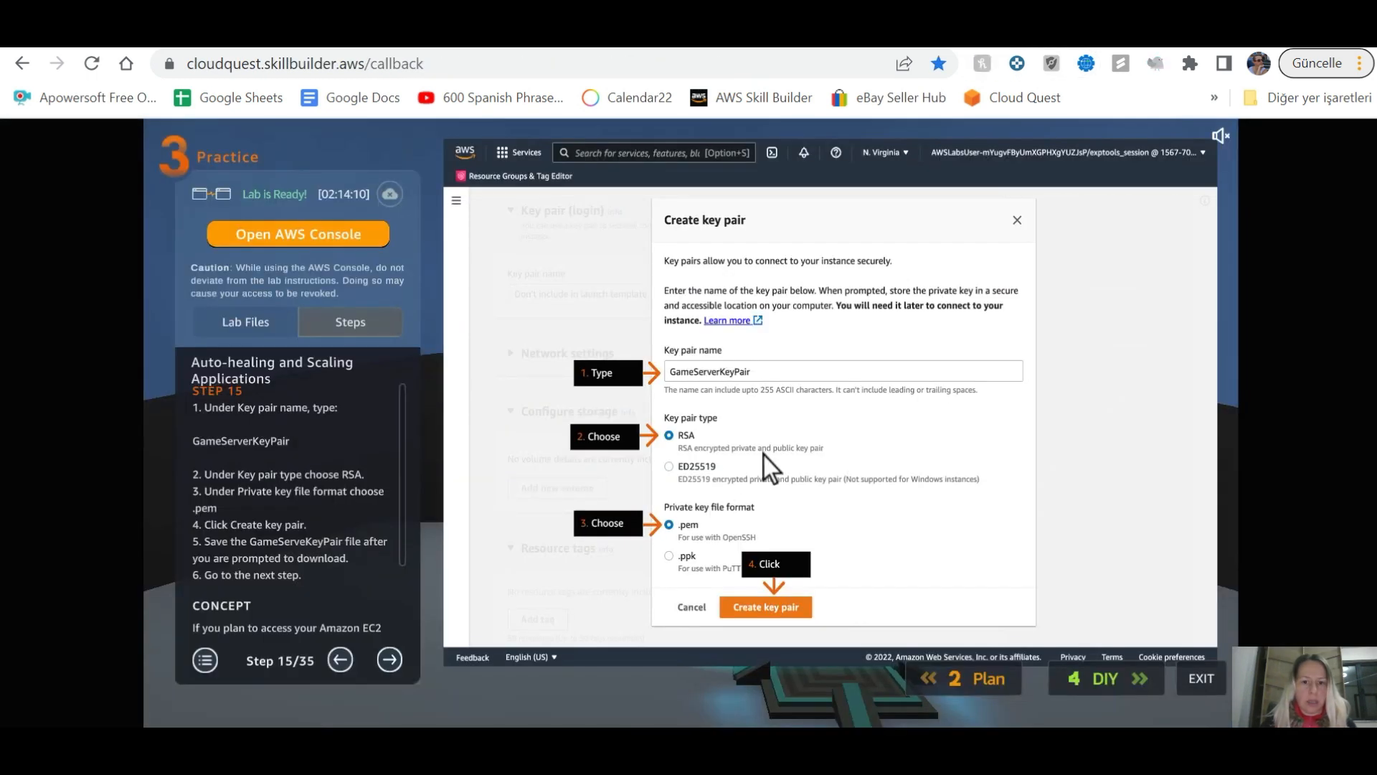
key("alt+Tab")
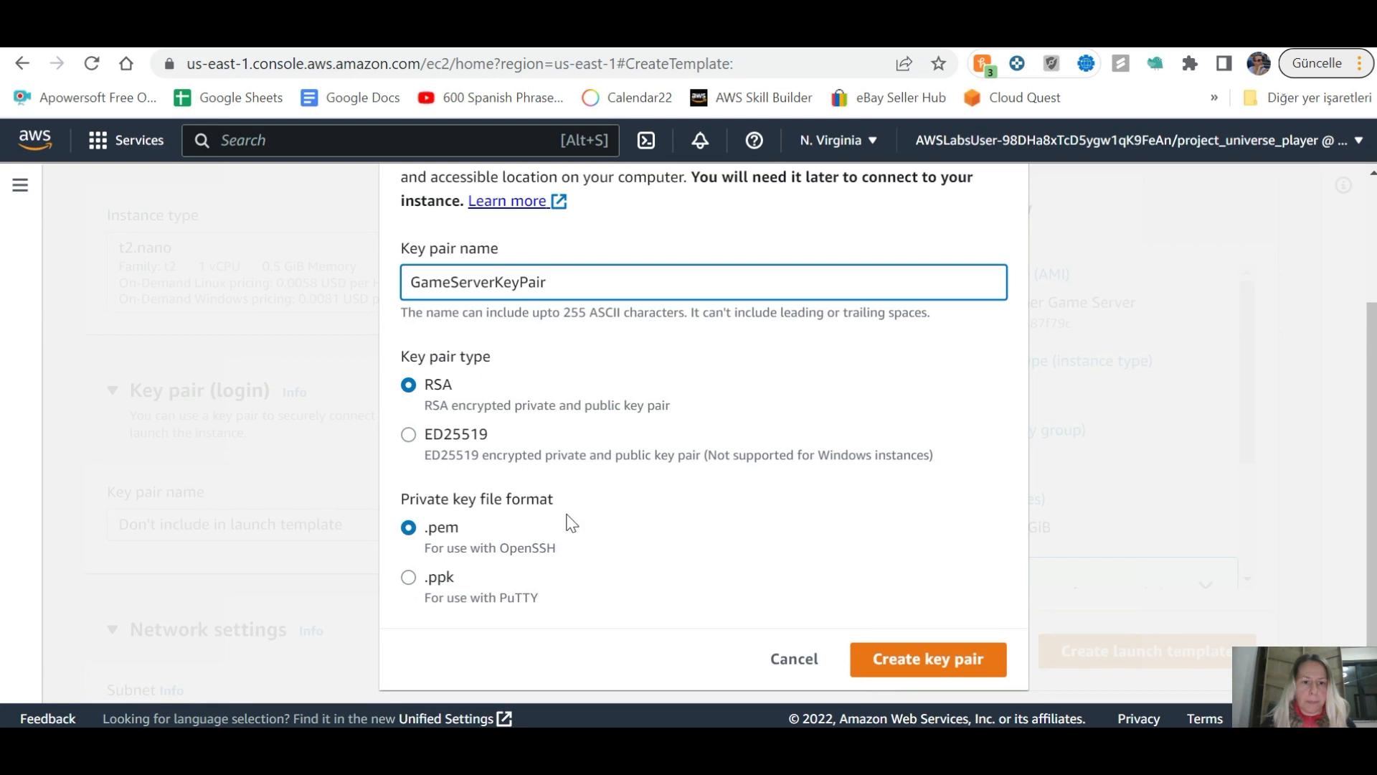
key("alt+Tab")
key("alt+Tab")
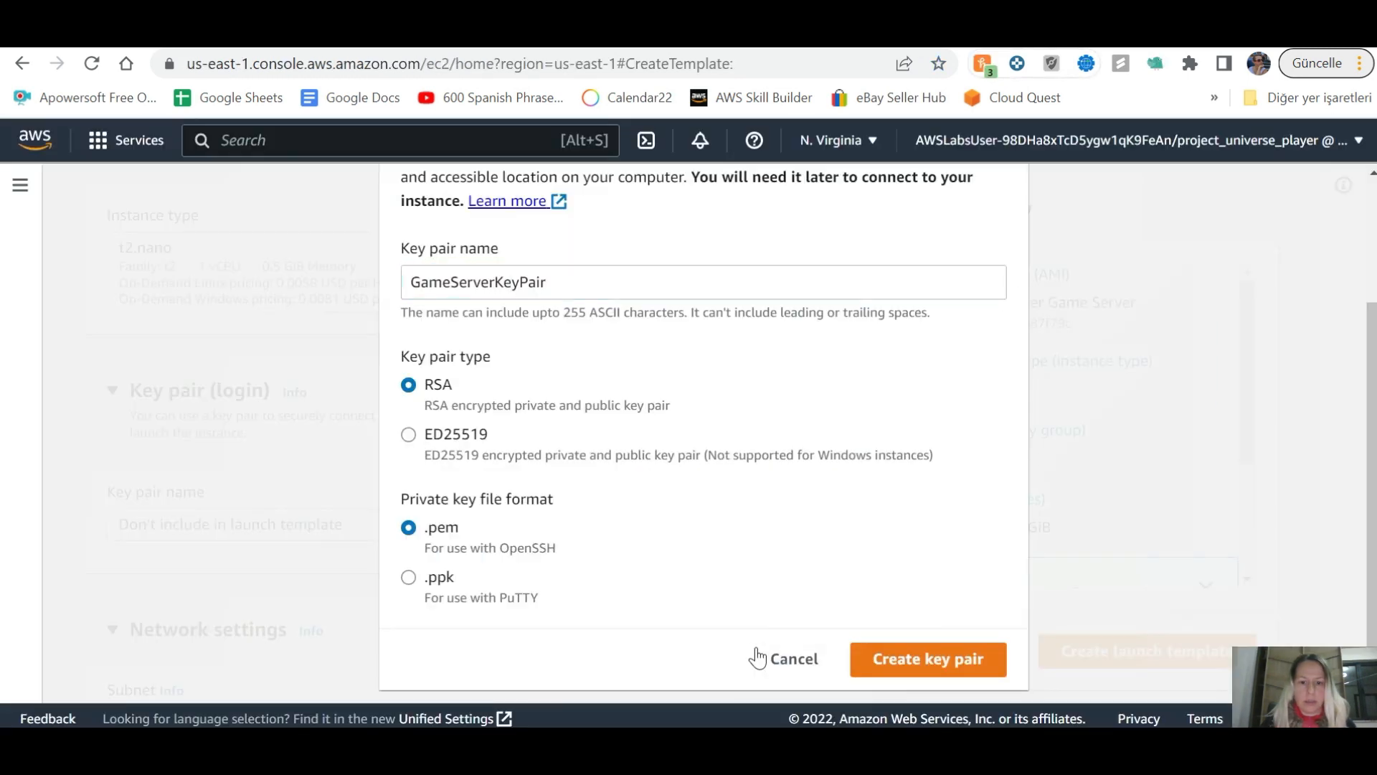
key("Return")
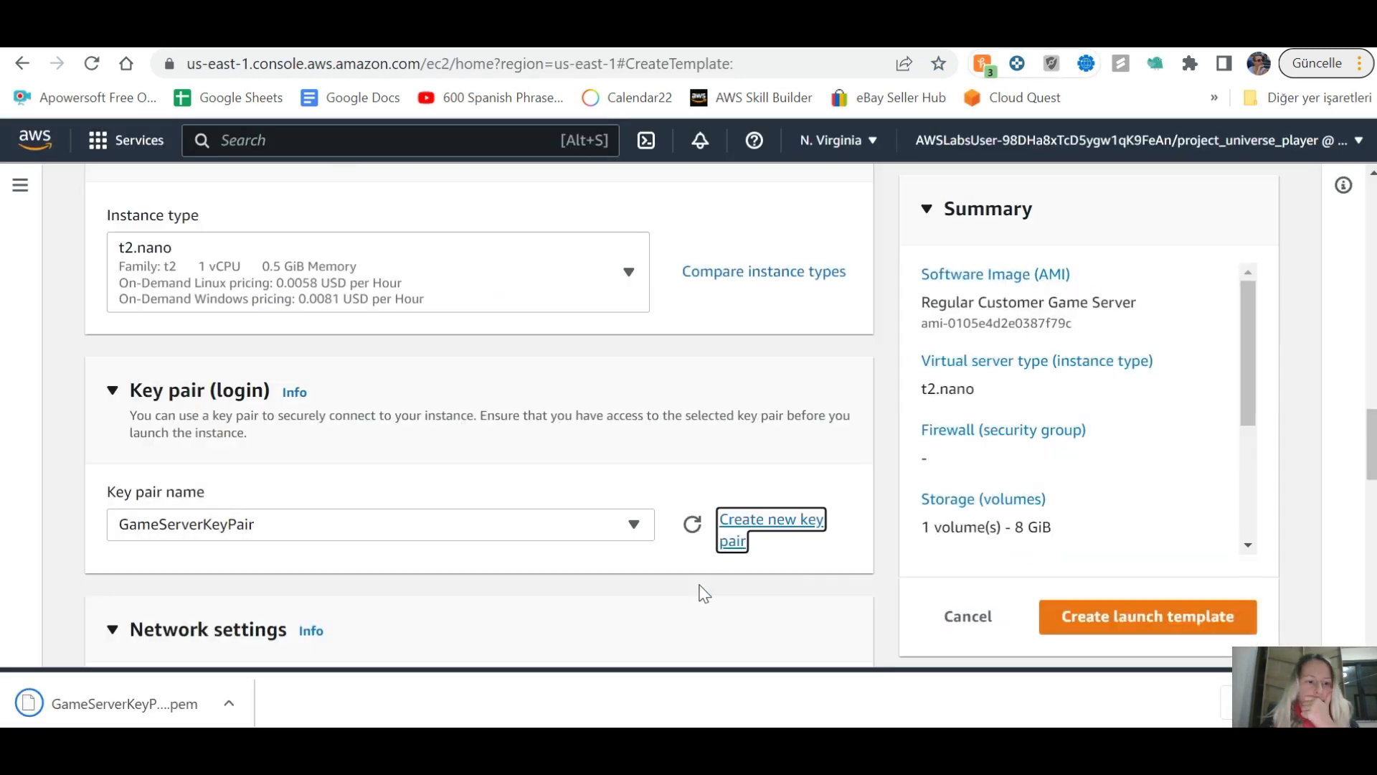
key("alt+Tab")
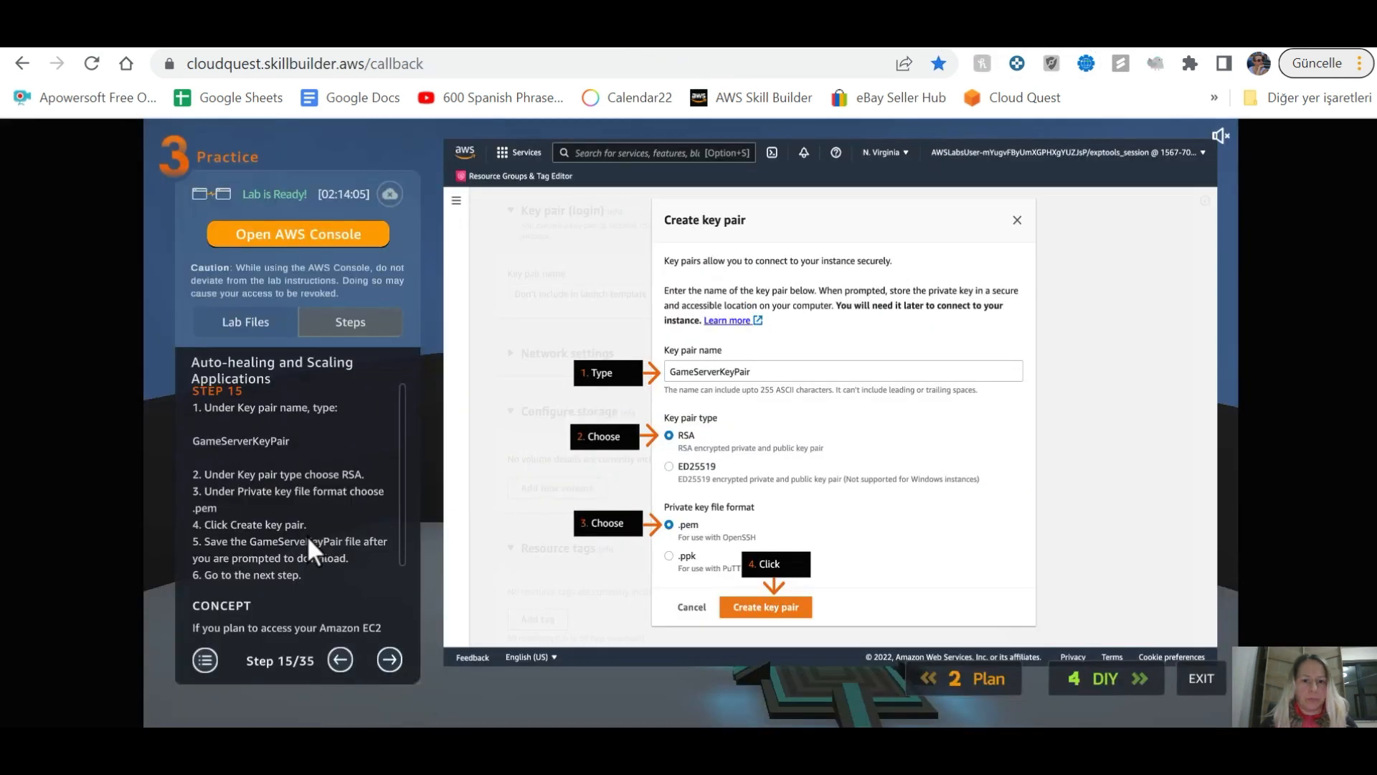
left_click(394, 660)
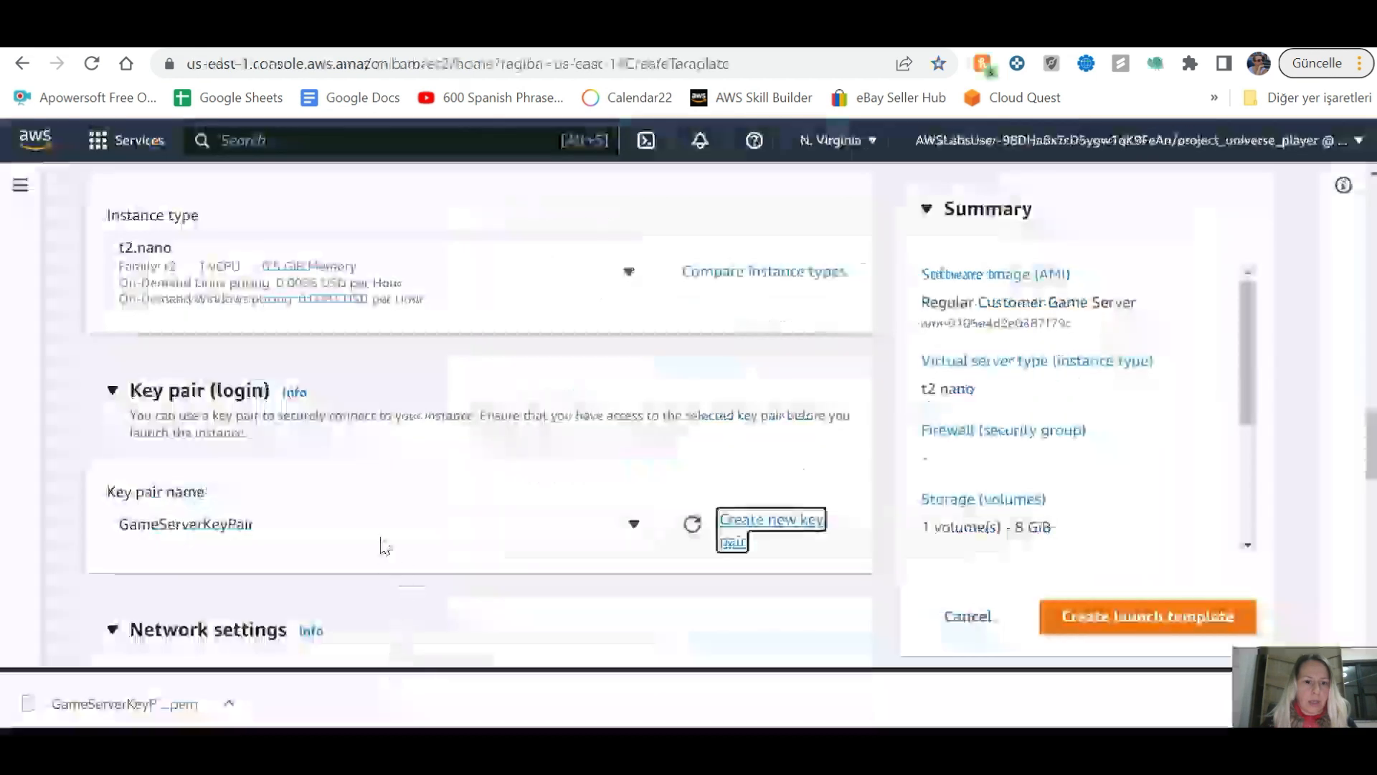
Step: Attach the existing WebServerSecurityGroup to the template's network settings and move the lab guide on
scroll(381, 542, "down", 5)
scroll(375, 541, "up", 3)
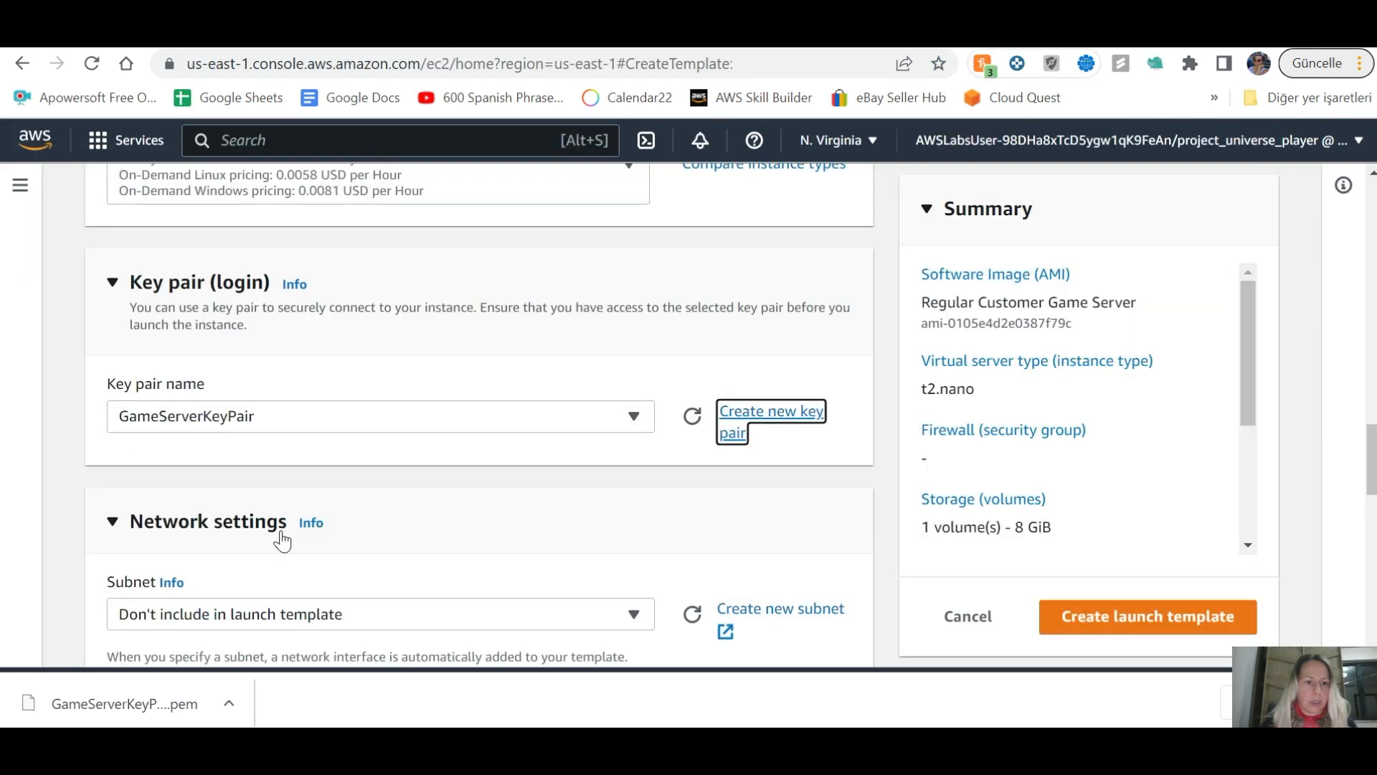
left_click(230, 528)
left_click(326, 540)
scroll(394, 378, "down", 4)
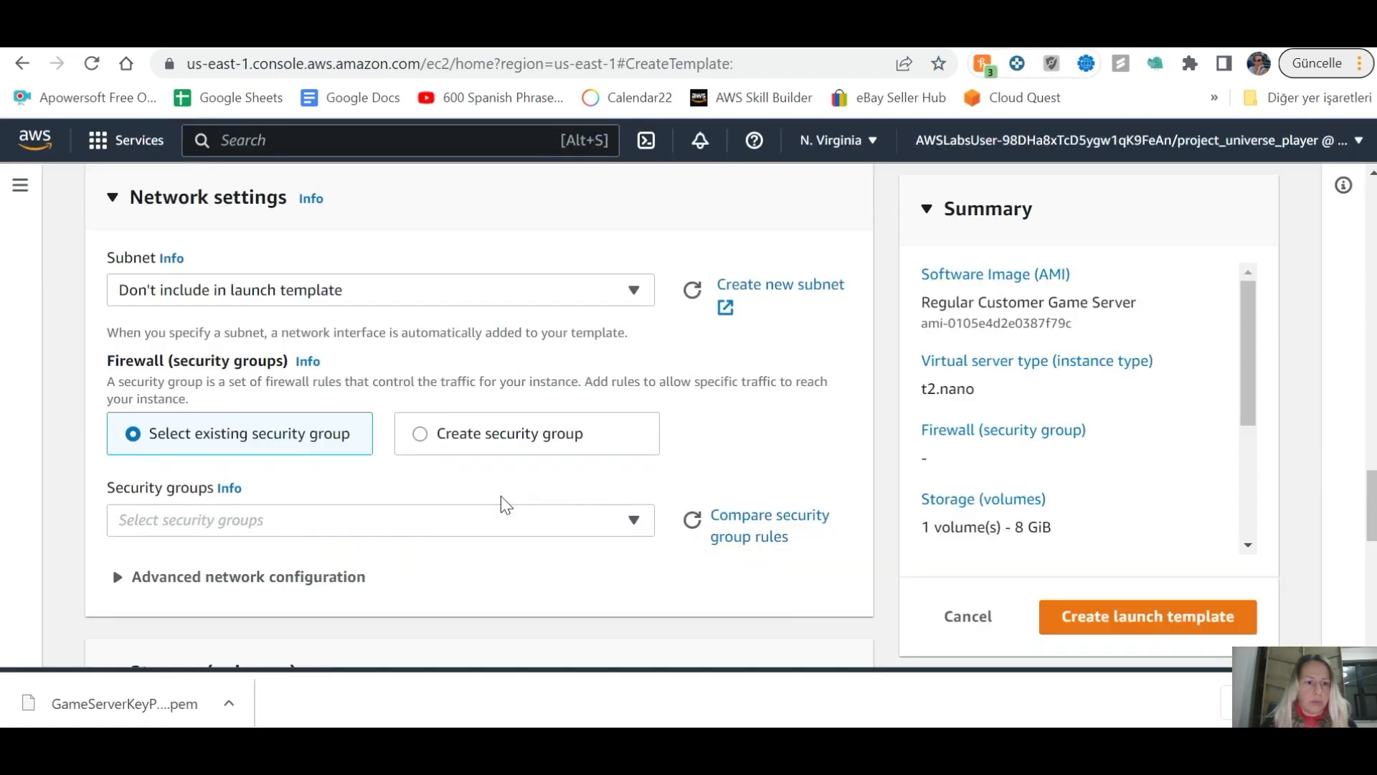
left_click(513, 532)
scroll(330, 516, "down", 1)
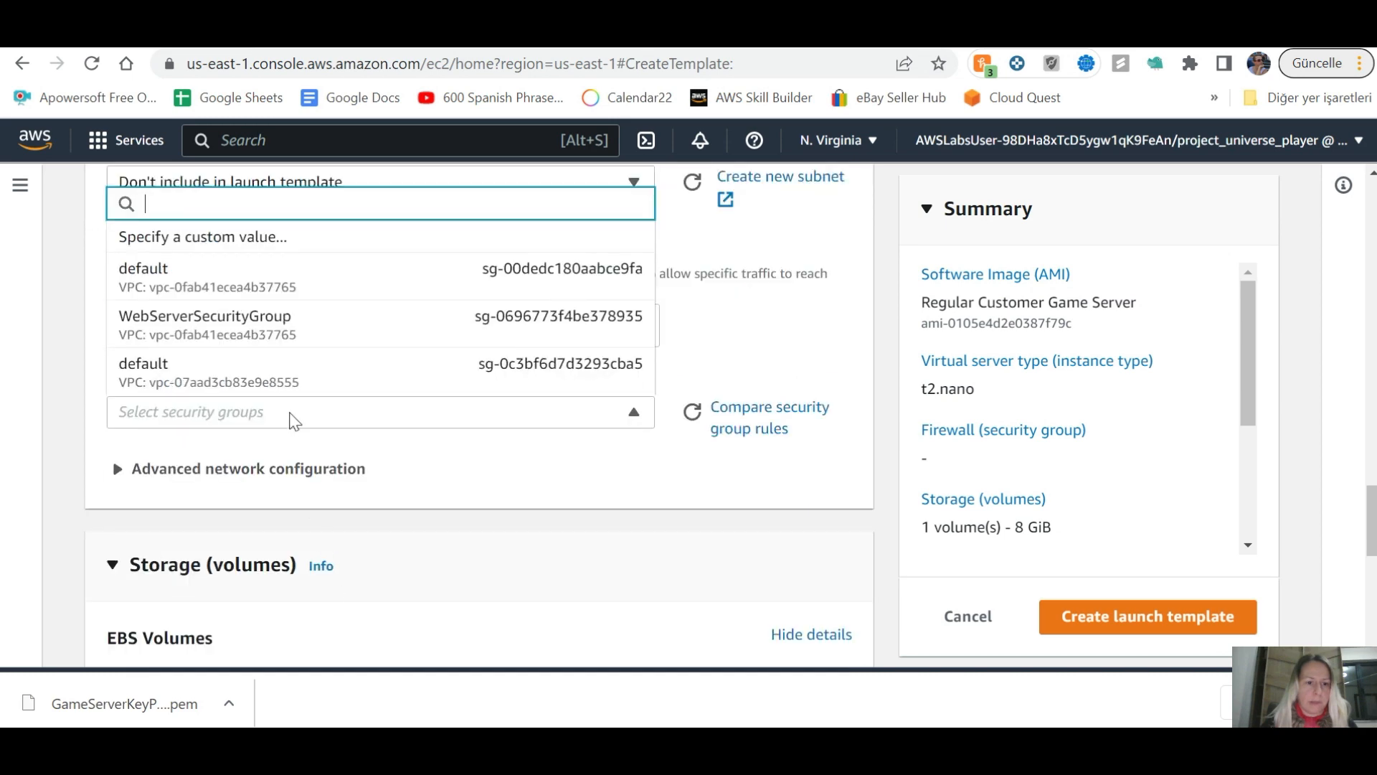
left_click(279, 315)
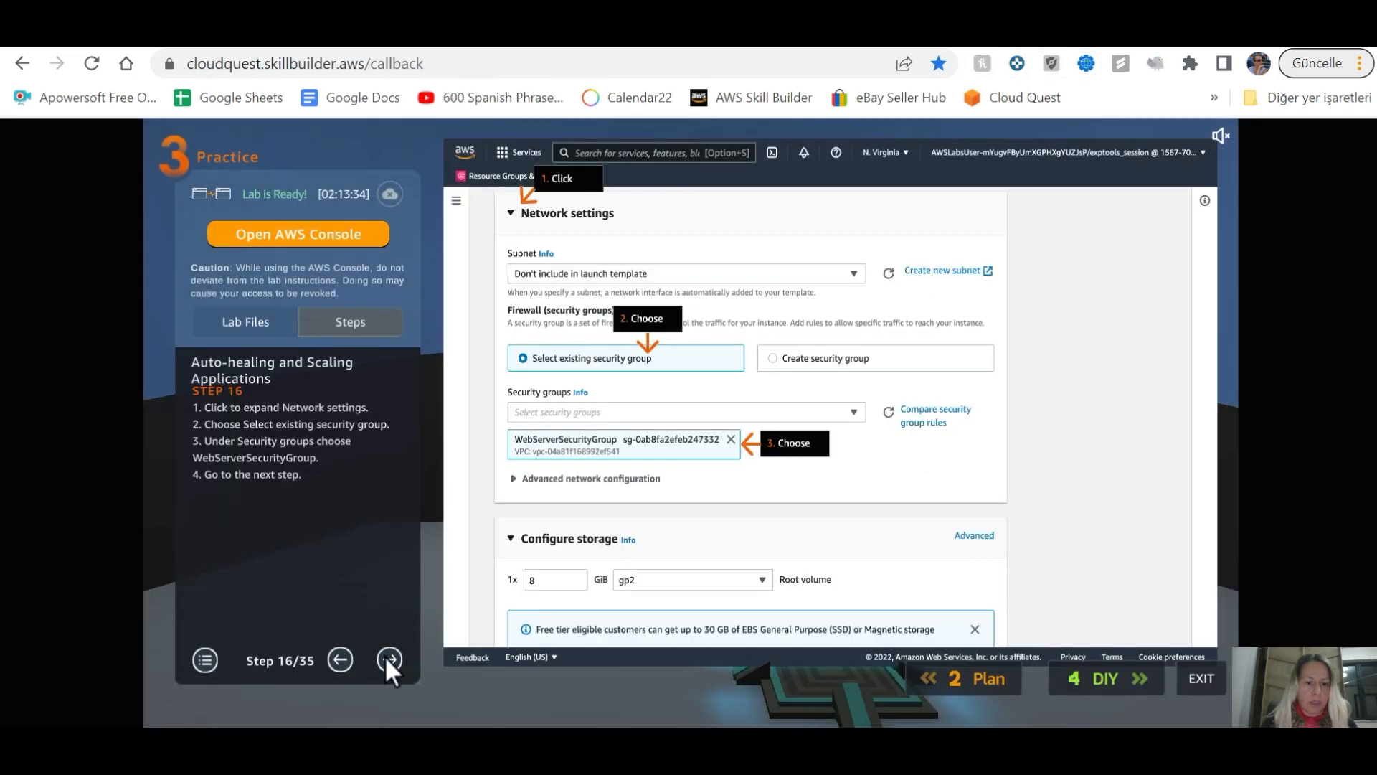
left_click(388, 658)
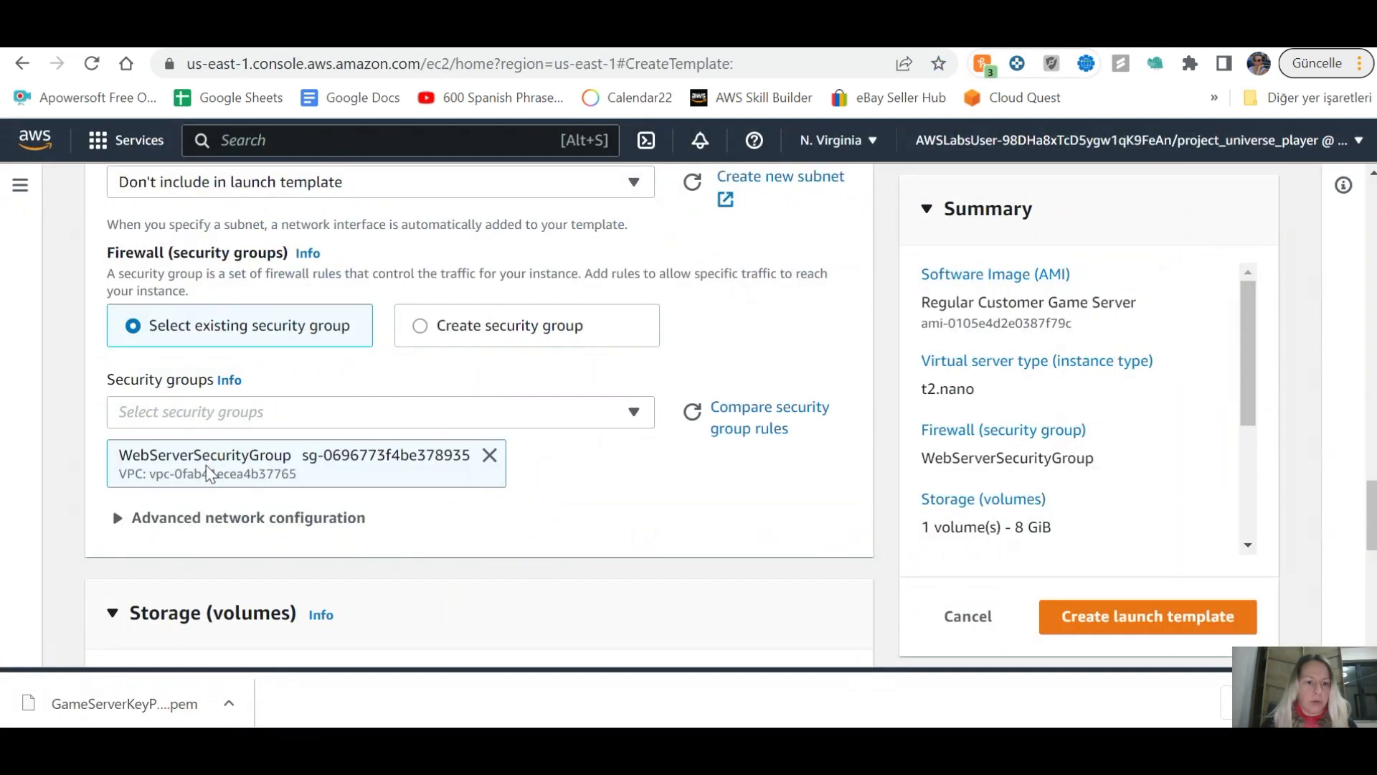
Step: Check the GameServerTemplate summary against lab step 17 and create the launch template
scroll(208, 476, "down", 10)
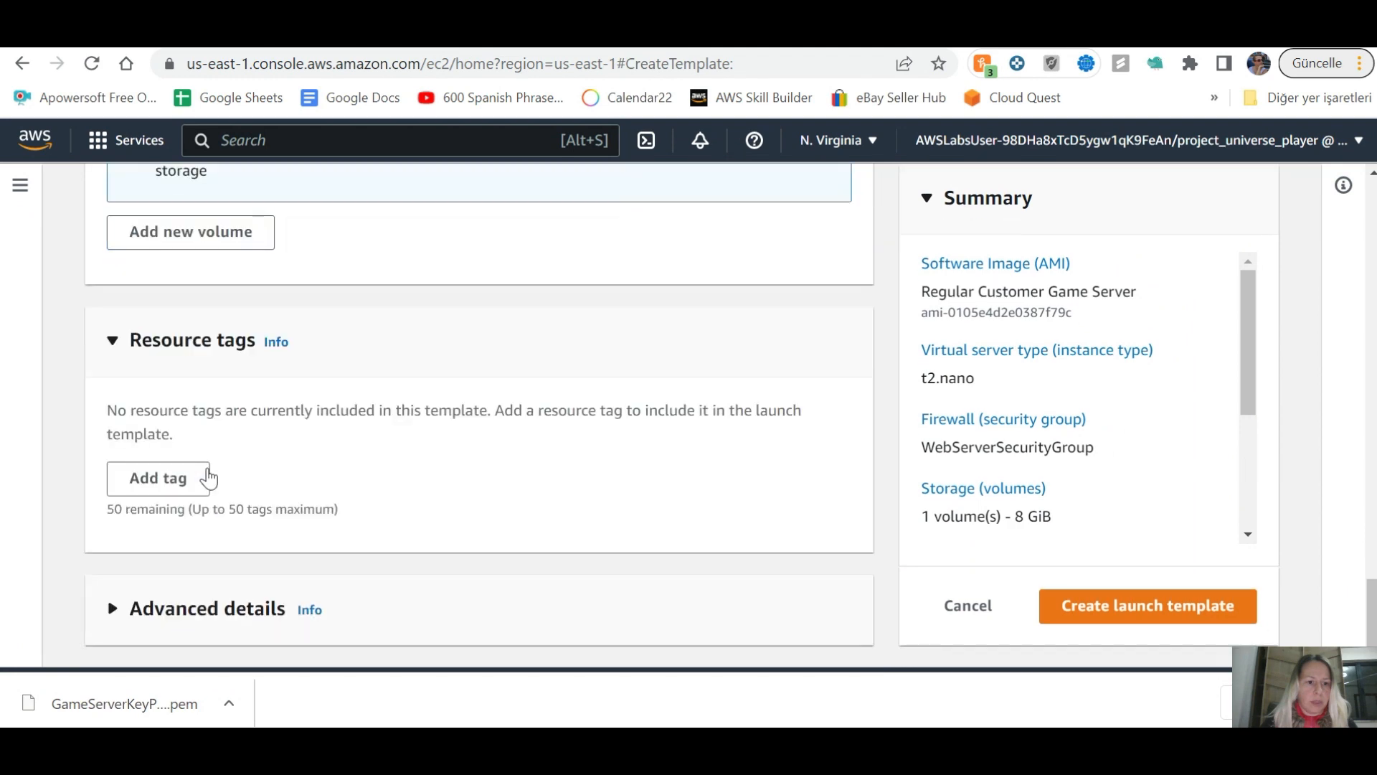
scroll(208, 476, "up", 5)
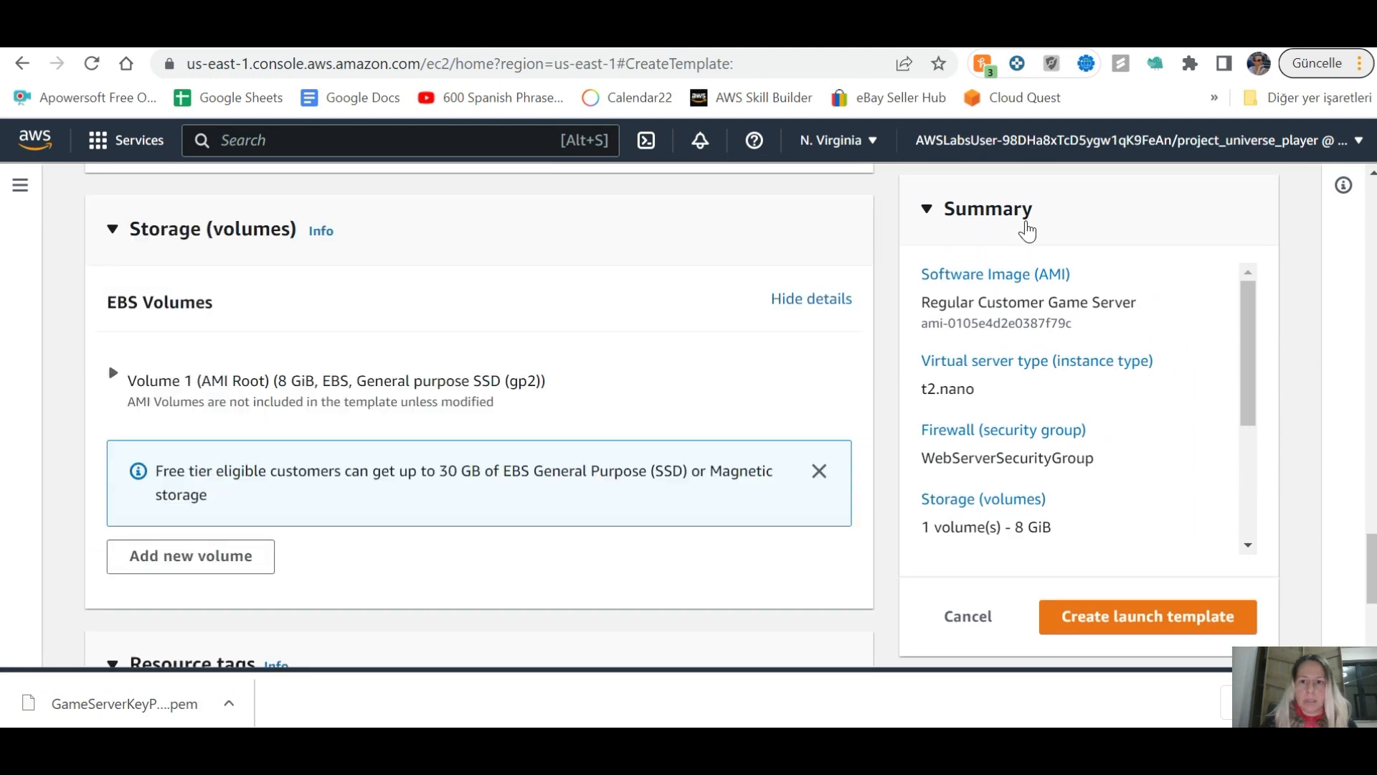
key("alt+Tab")
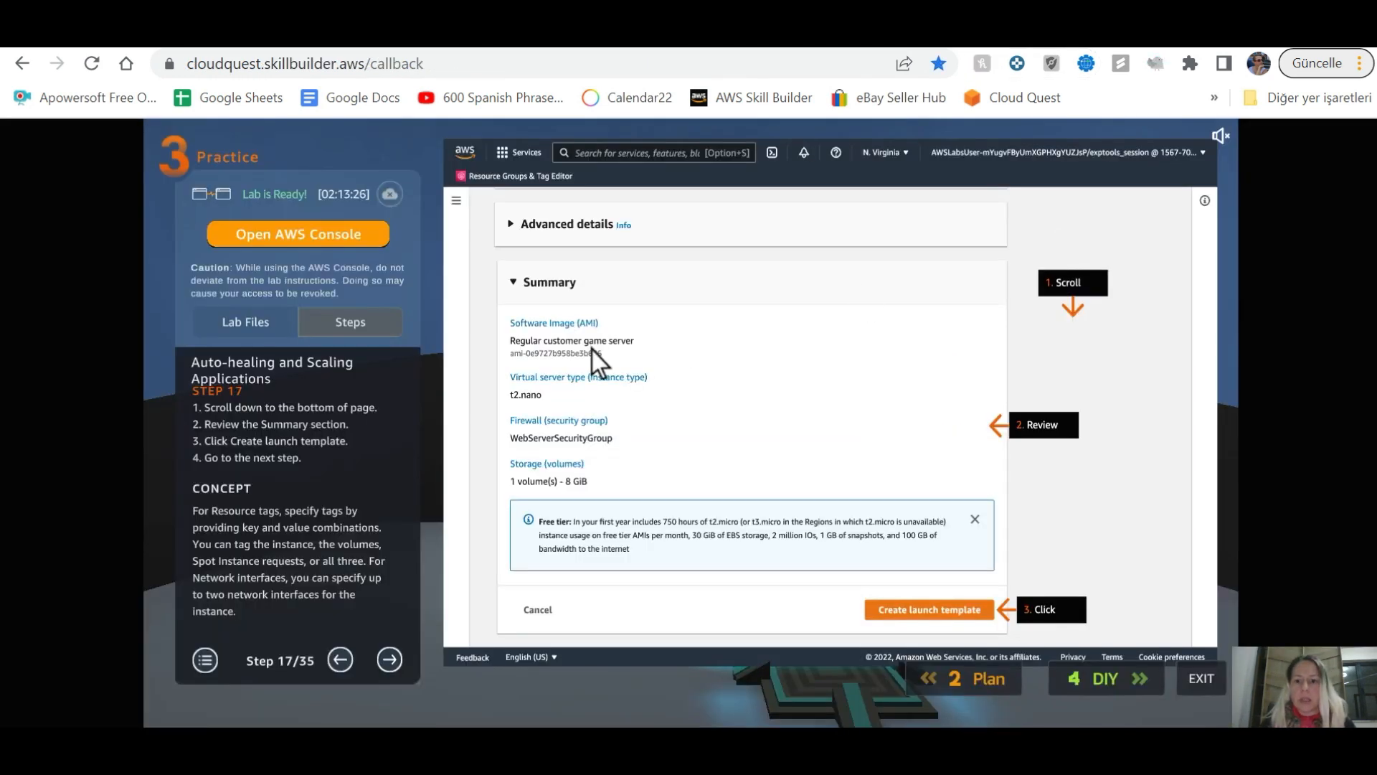
key("alt+Tab")
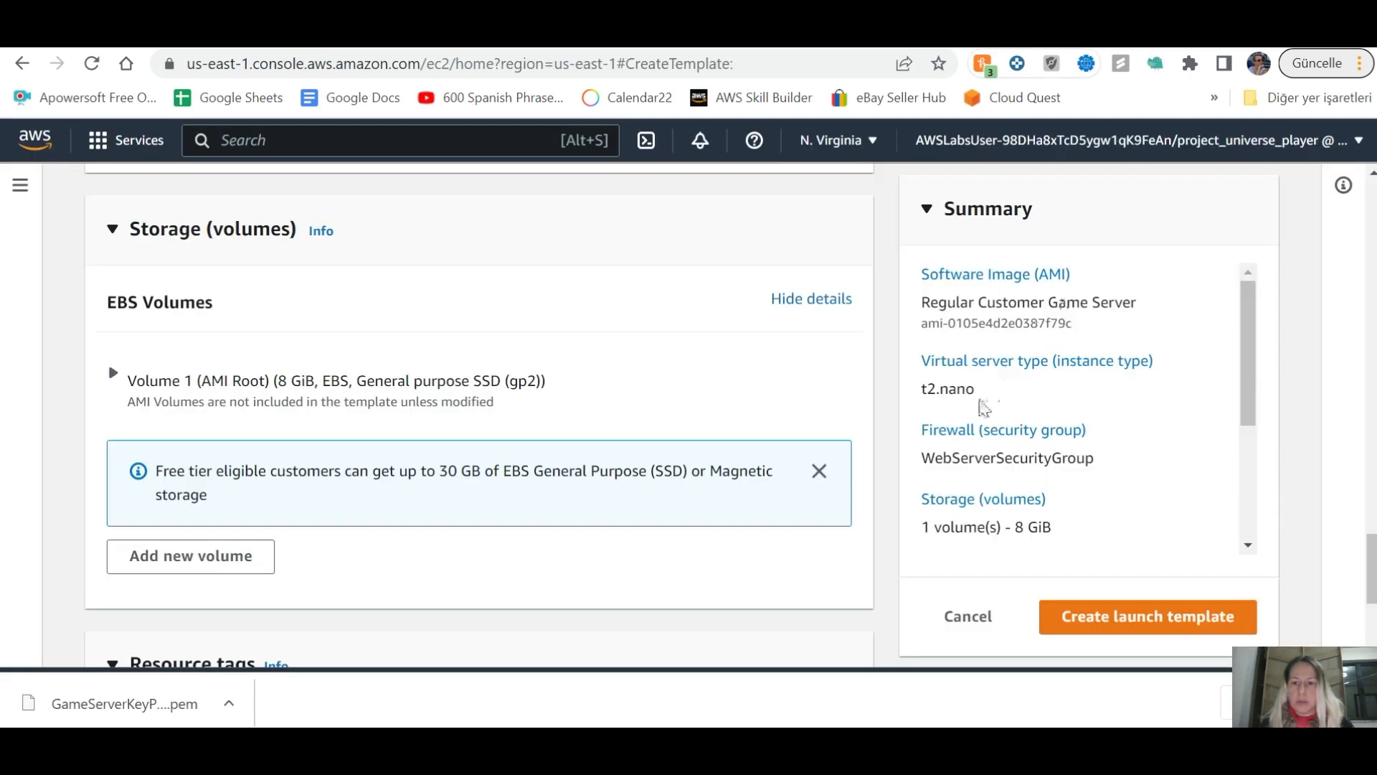
key("alt+Tab")
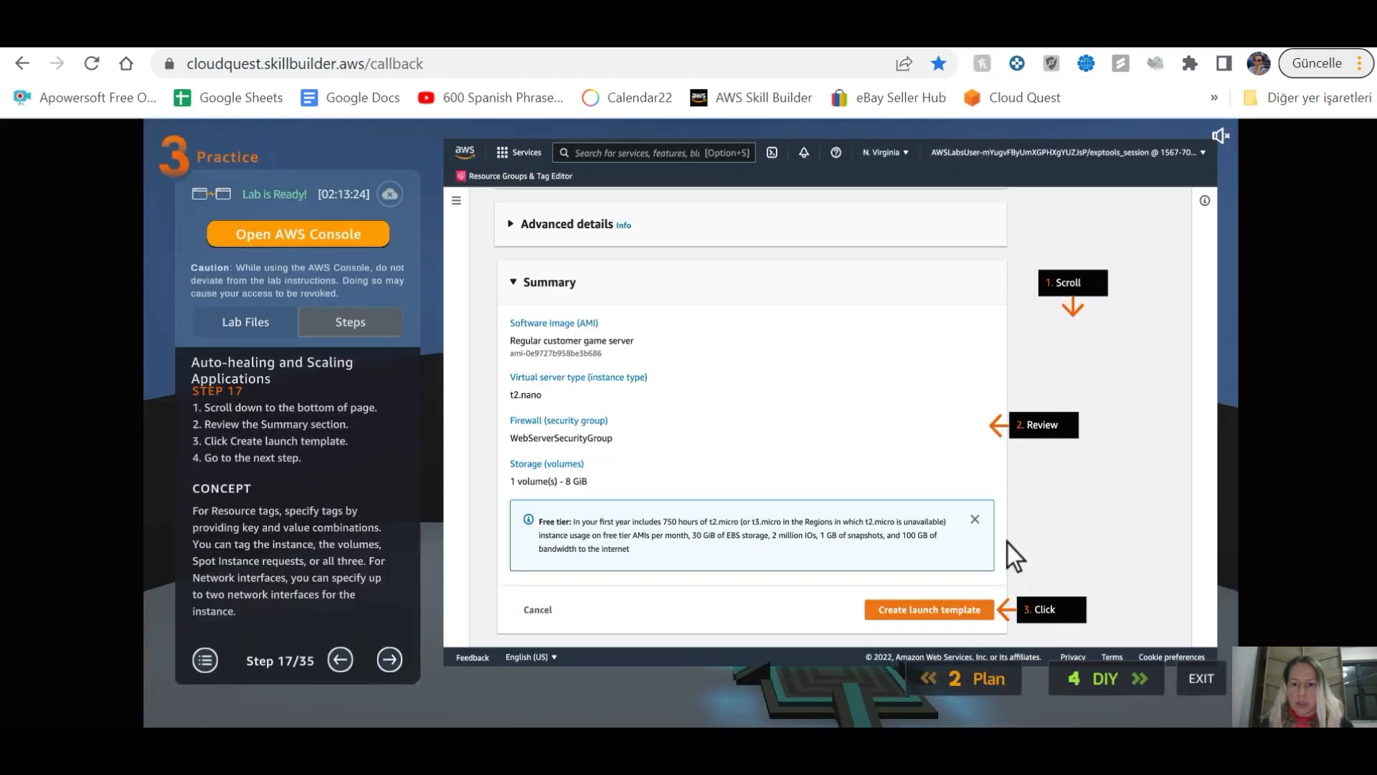
key("alt+Tab")
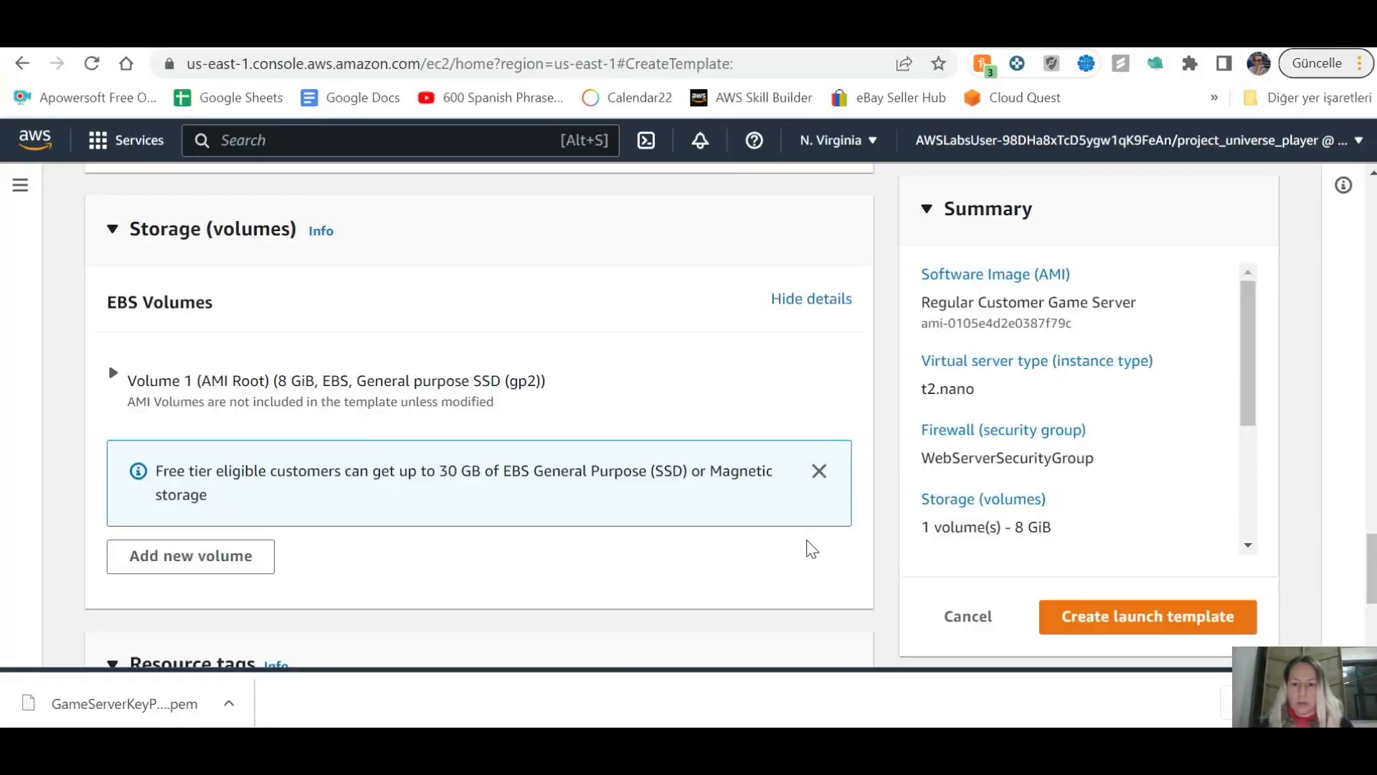
left_click(1131, 620)
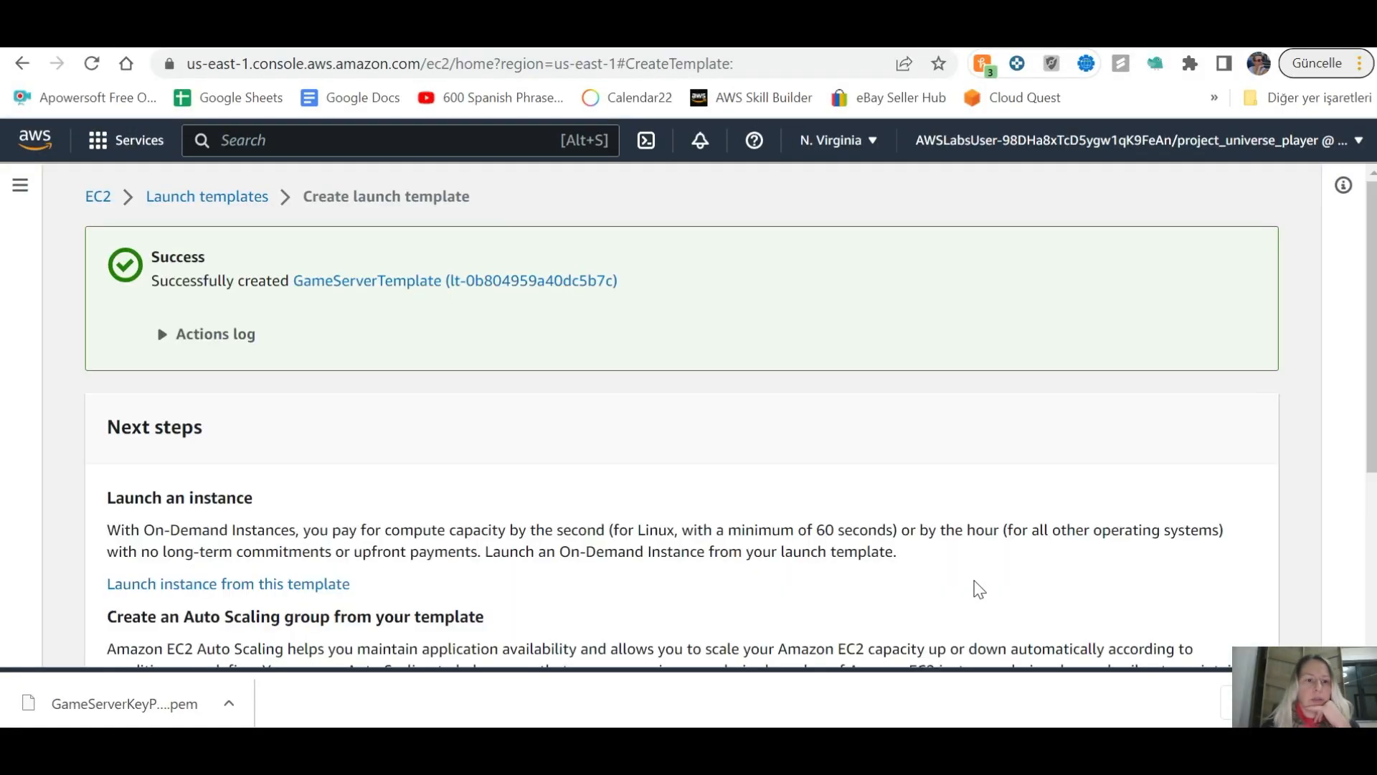
Step: Advance the lab guide to step 18
key("alt+Tab")
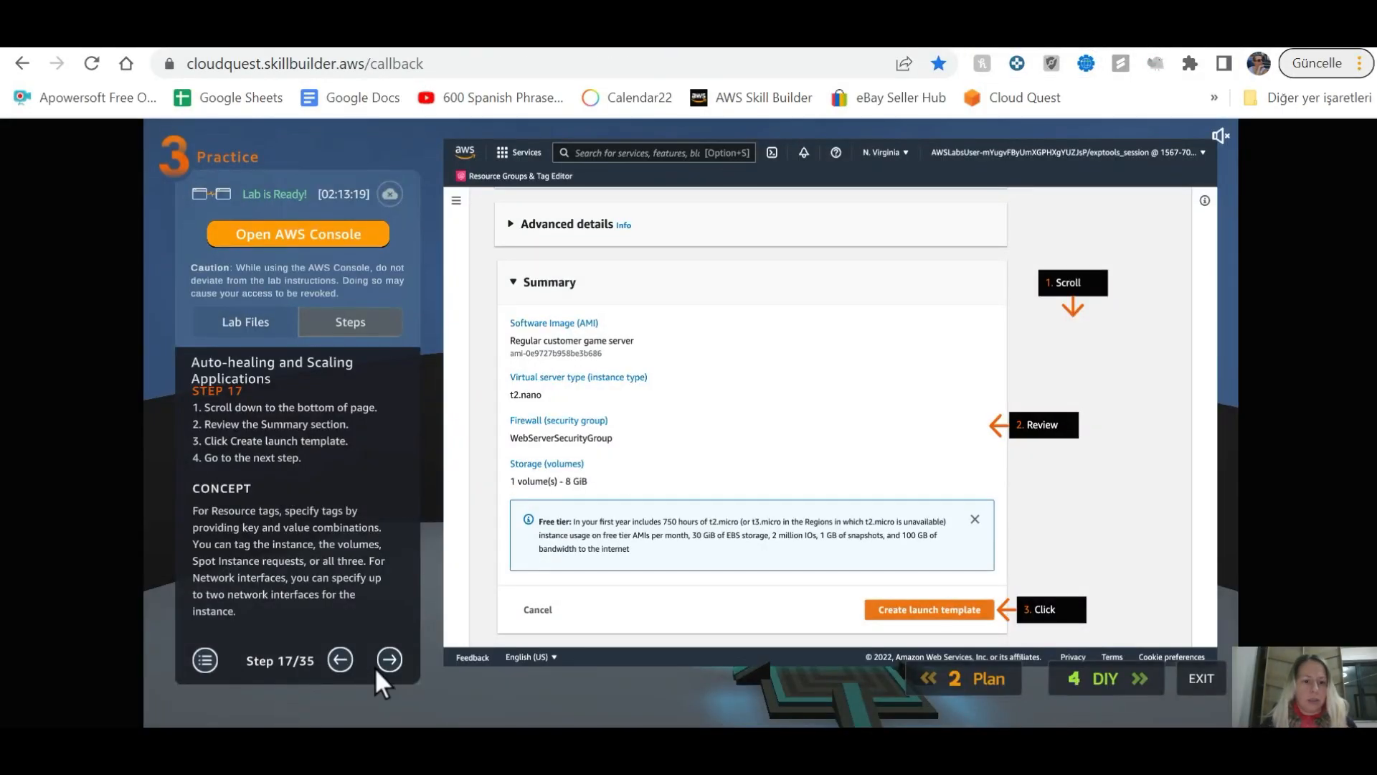
left_click(390, 657)
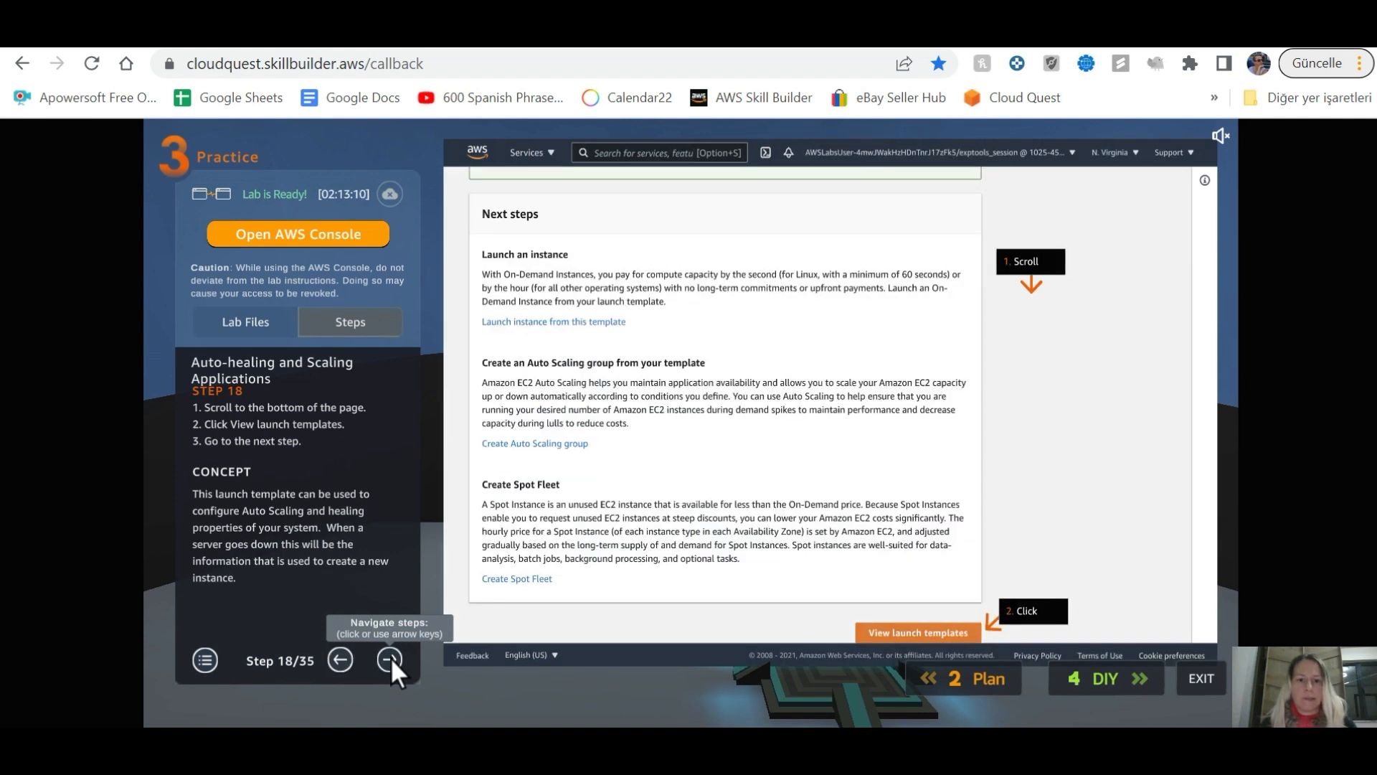
key("alt+Tab")
Step: Go to the launch templates list and scroll down to GameServerTemplate at default version 1
scroll(823, 526, "down", 5)
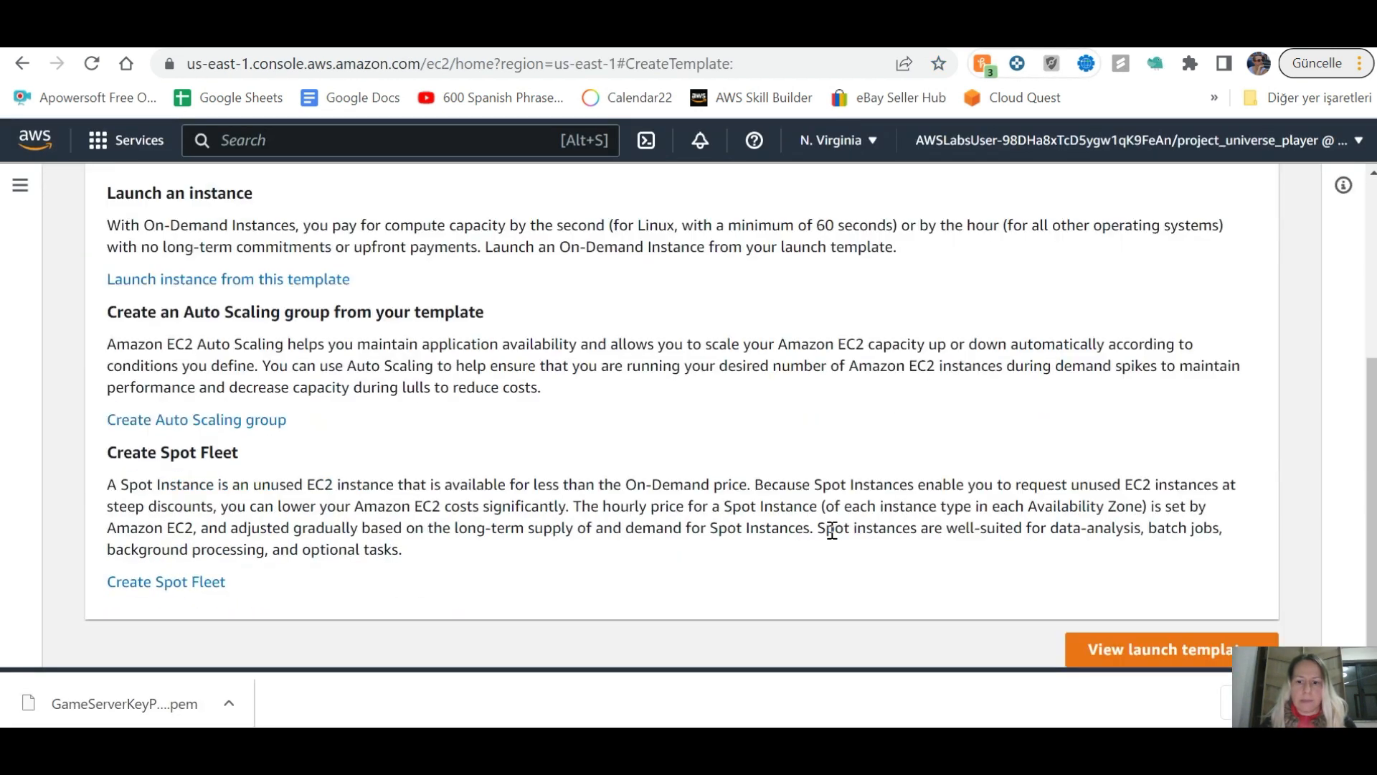
left_click(1151, 652)
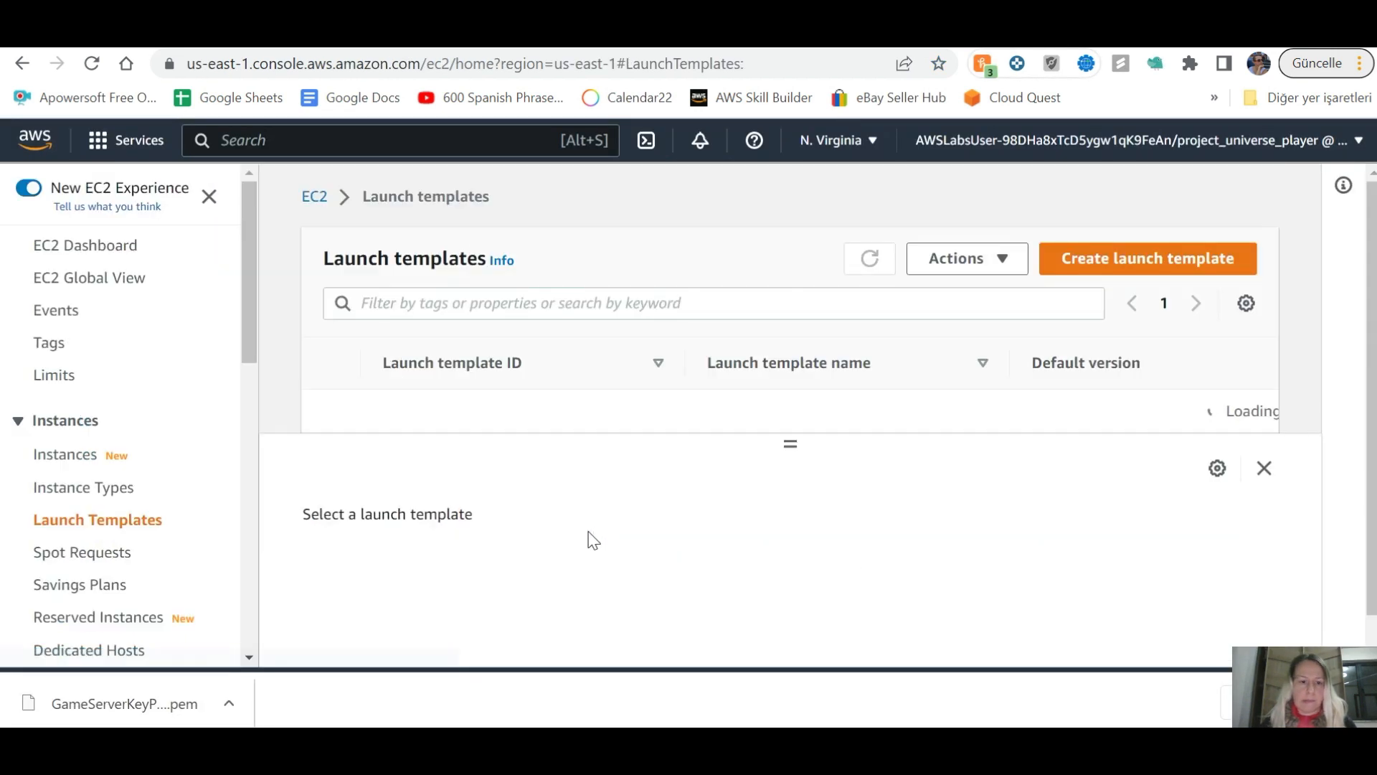
key("alt+Tab")
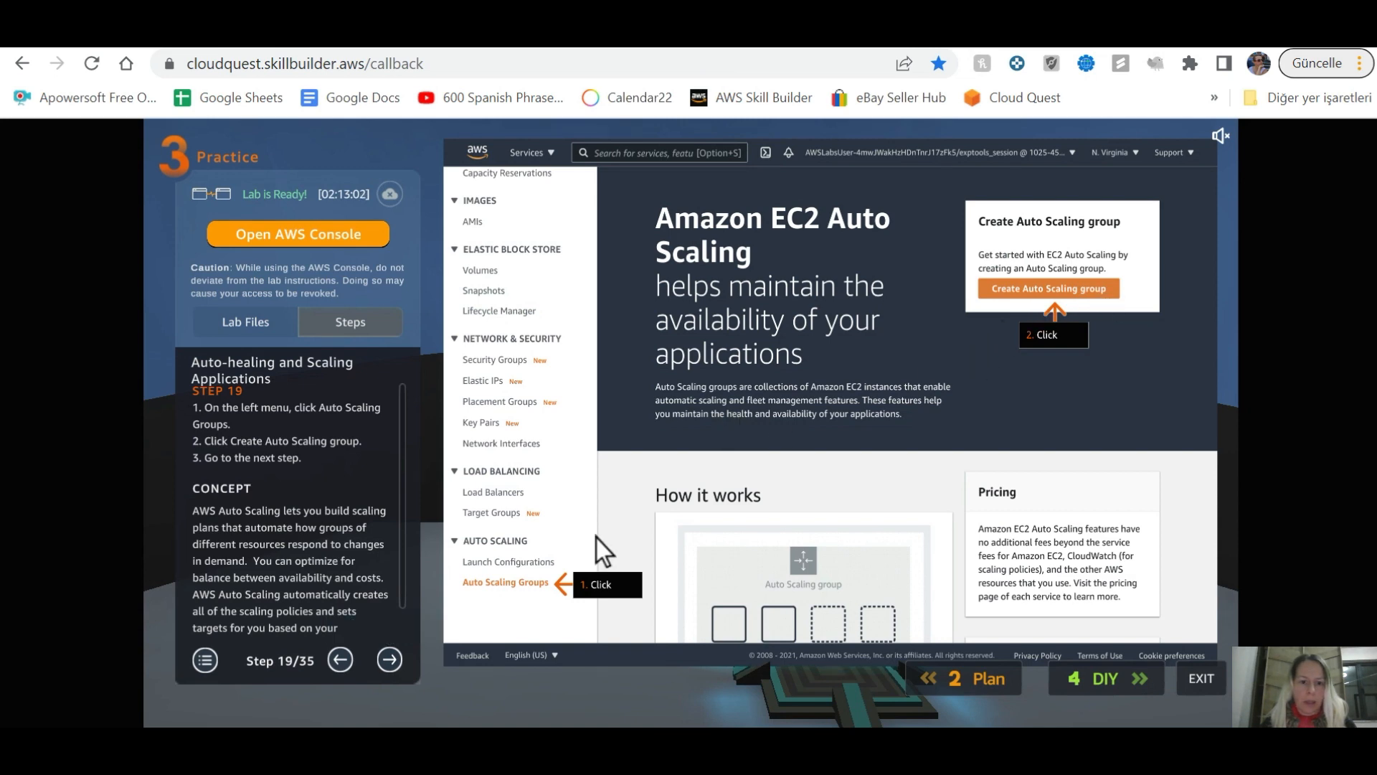
key("alt+Tab")
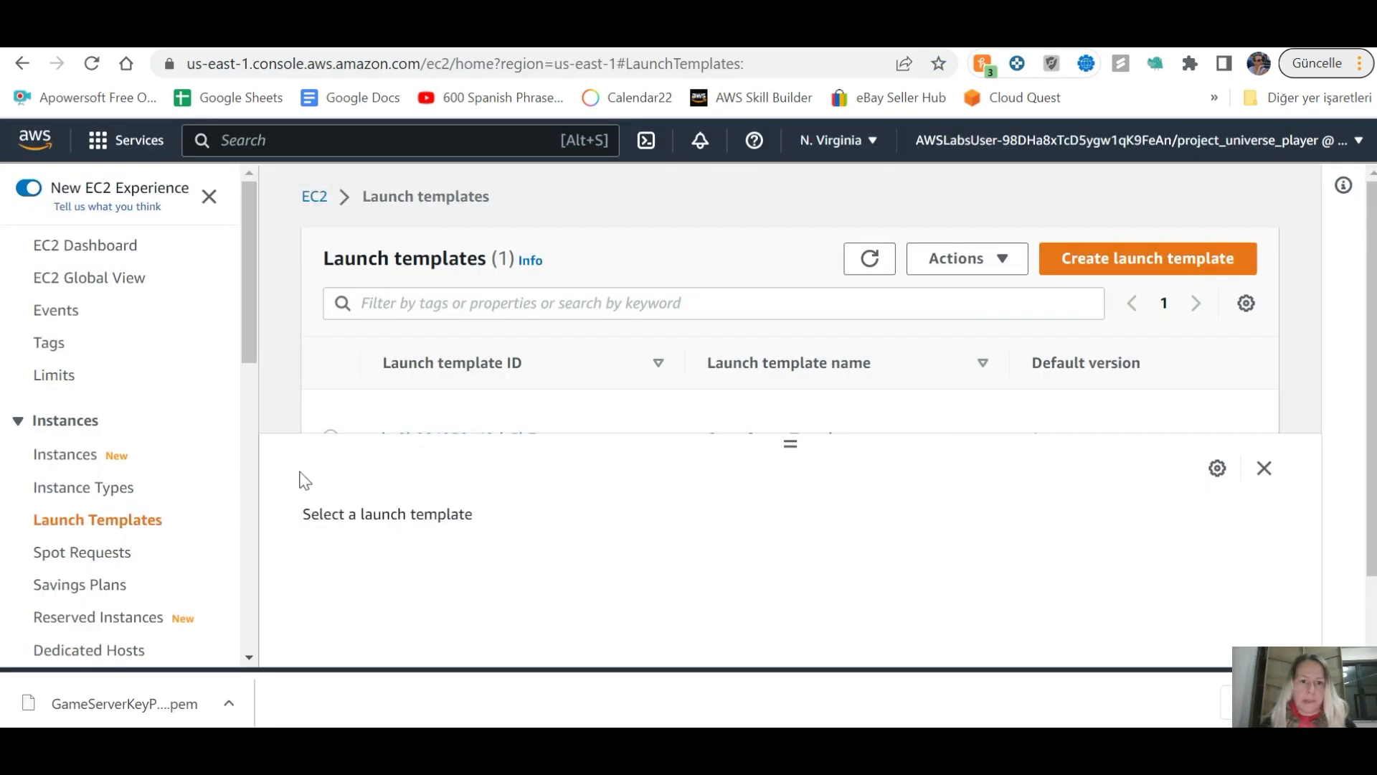
scroll(197, 483, "down", 5)
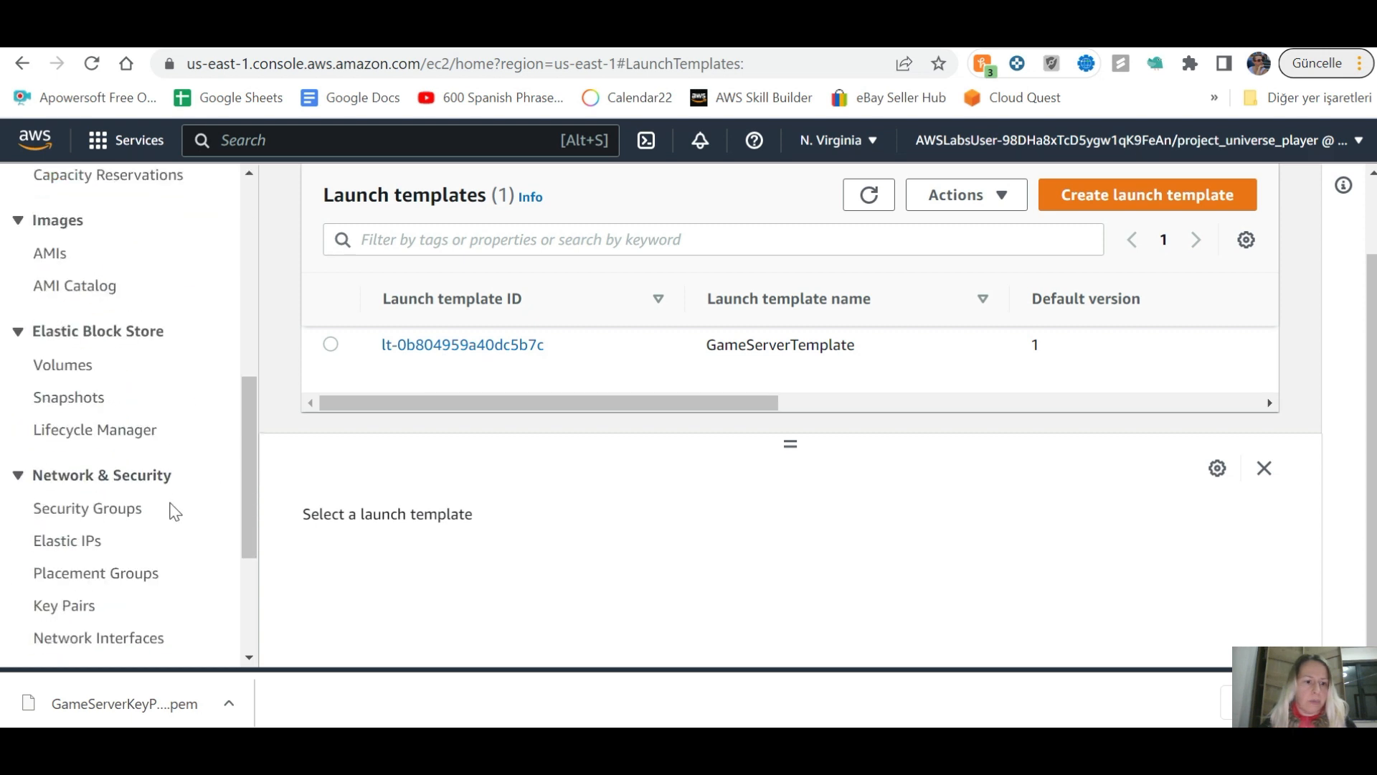
scroll(133, 473, "down", 3)
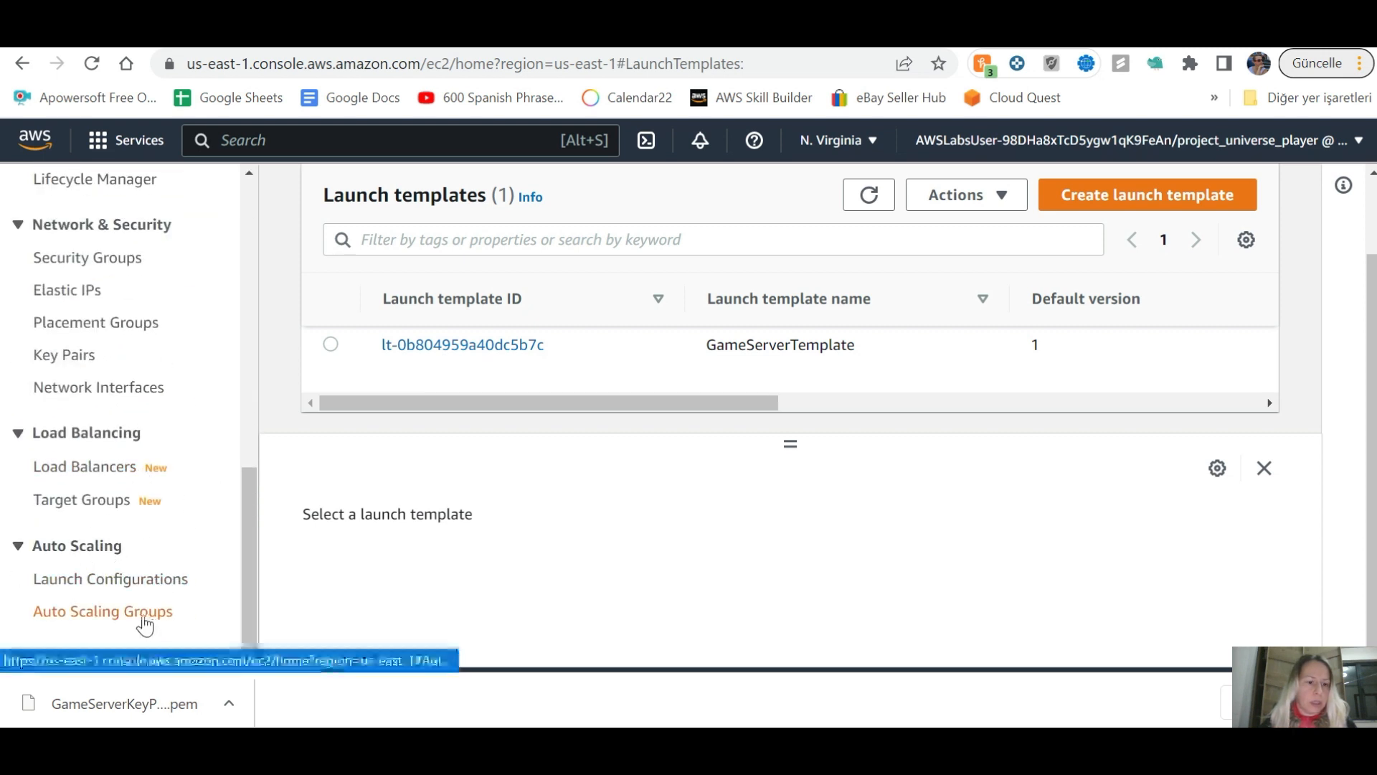
Step: Start creating a new Auto Scaling group and advance the lab guide to step 20
left_click(144, 615)
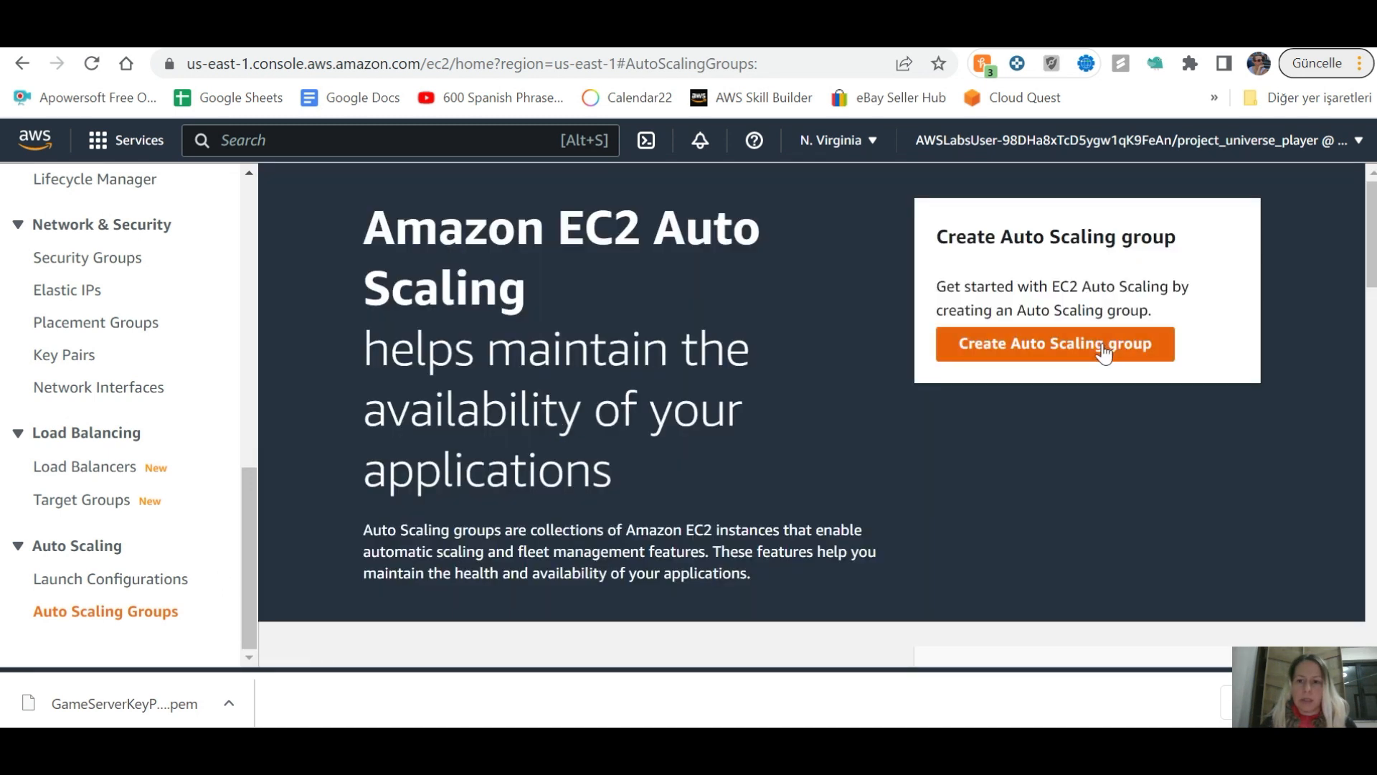
left_click(1104, 347)
key("alt+Tab")
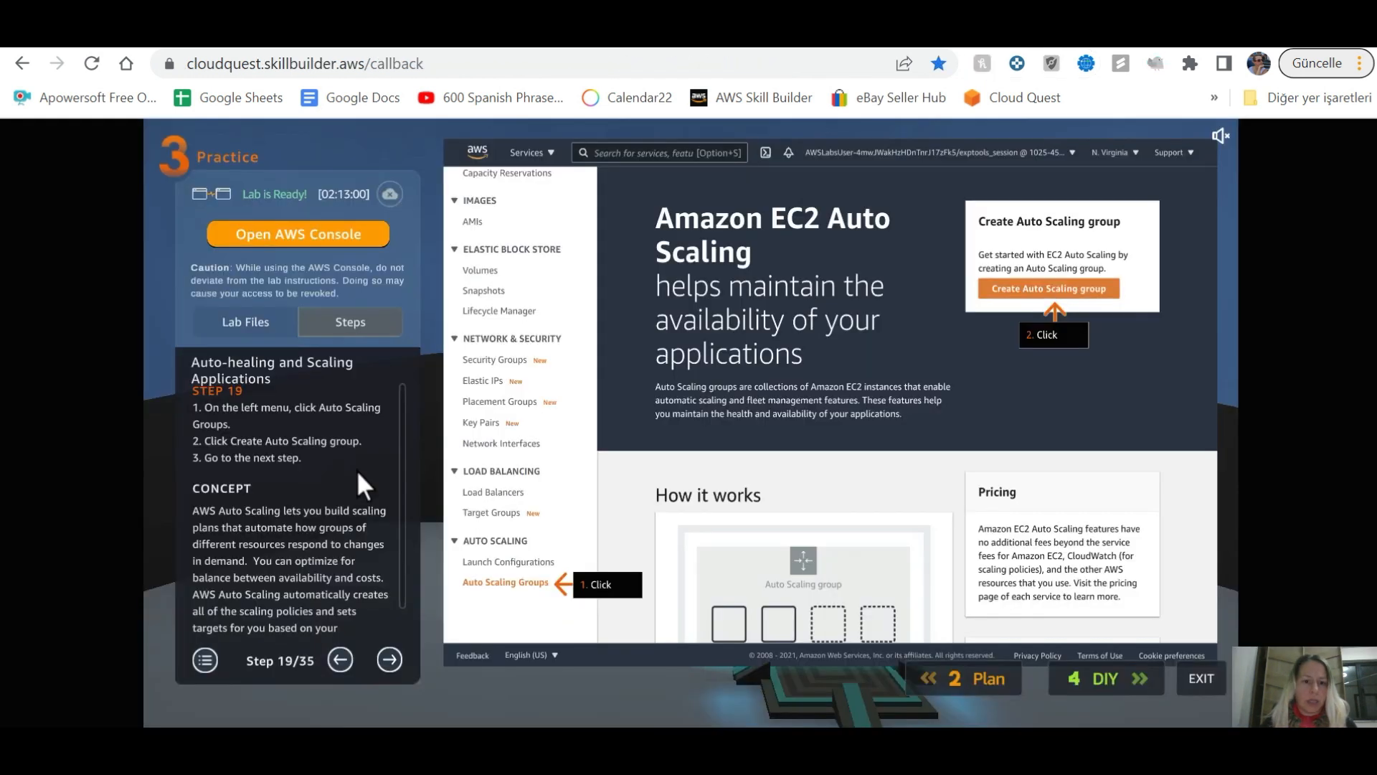
left_click(392, 657)
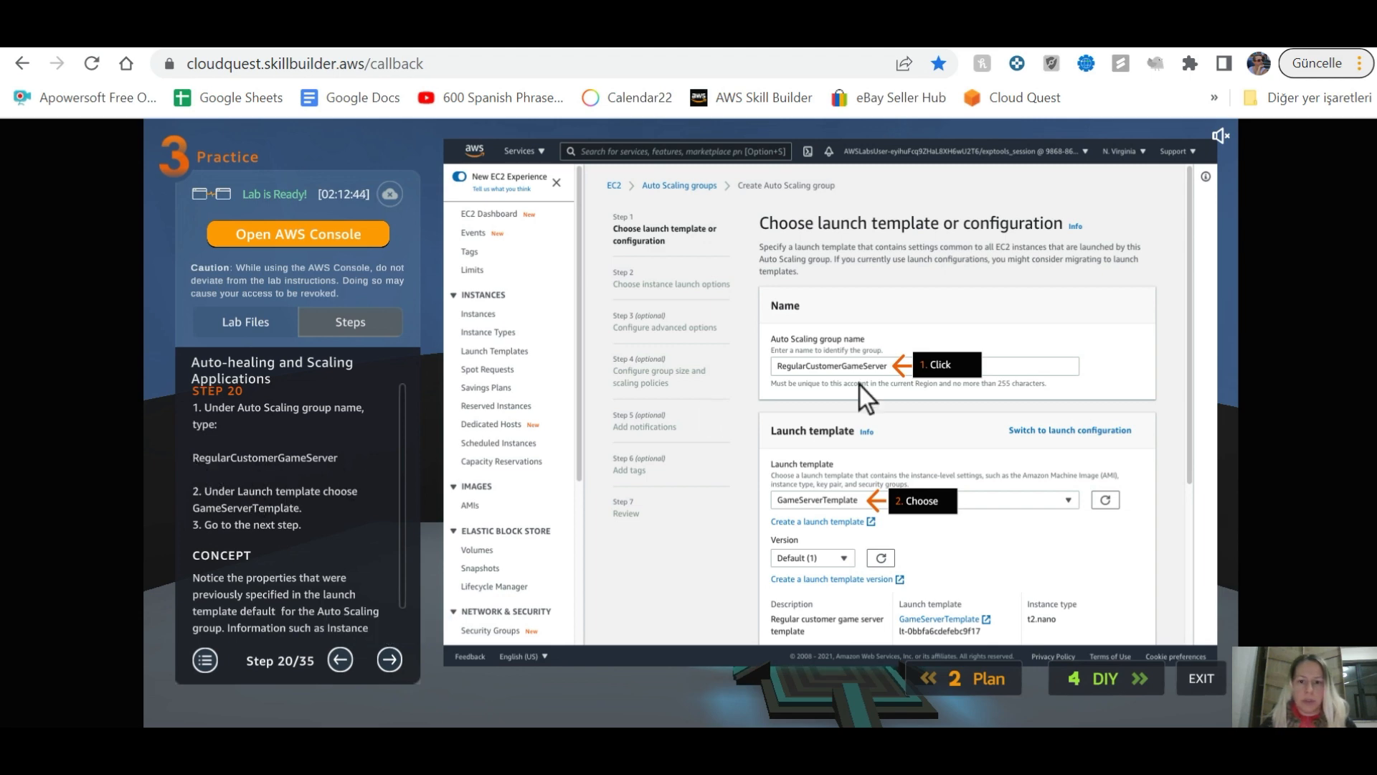
key("alt+Tab")
Step: Name the Auto Scaling group RegularCustomerGameServer, correcting the typos
left_click(543, 474)
type("Rbjpi")
key("BackSpace")
key("BackSpace")
key("BackSpace")
key("BackSpace")
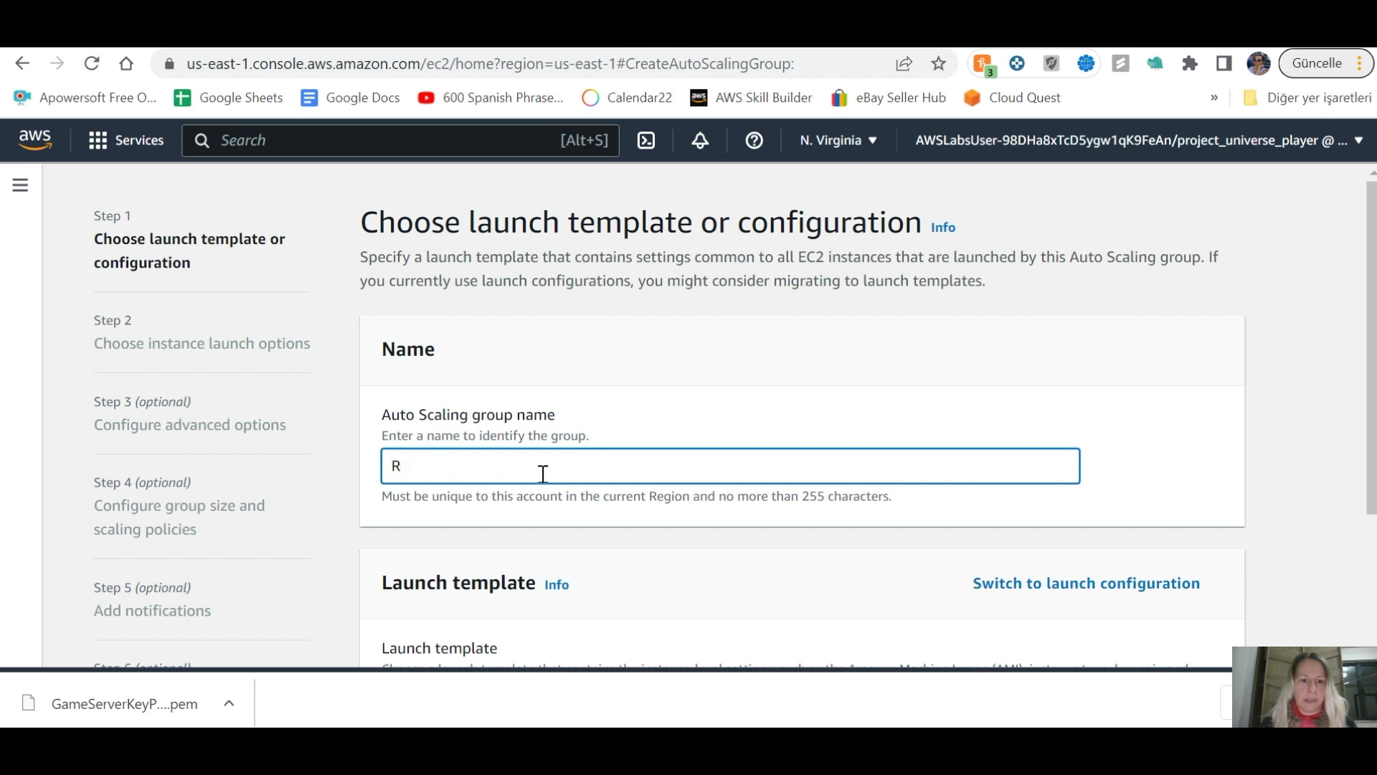
type("egularCustomer")
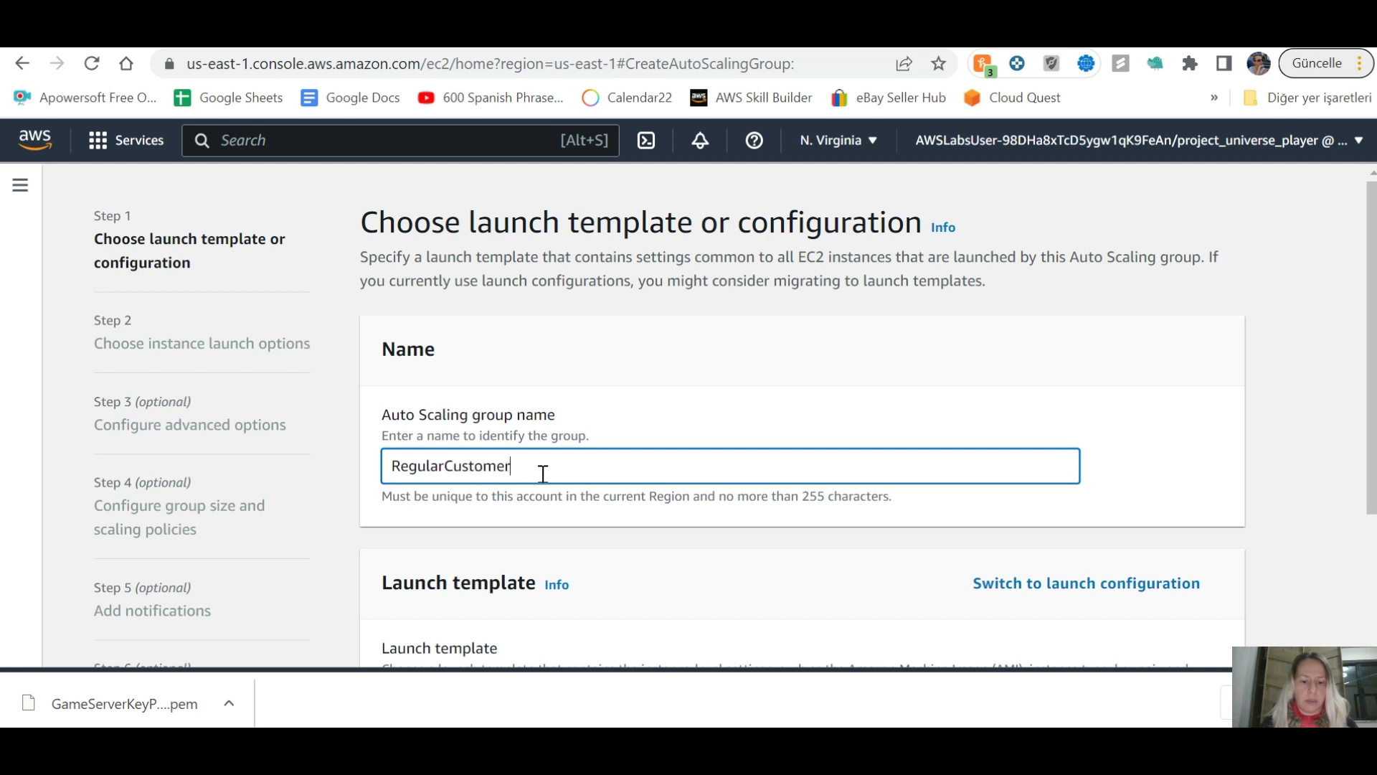
type("GameSErver")
key("BackSpace")
key("BackSpace")
key("BackSpace")
key("BackSpace")
type("erver")
key("alt+Tab")
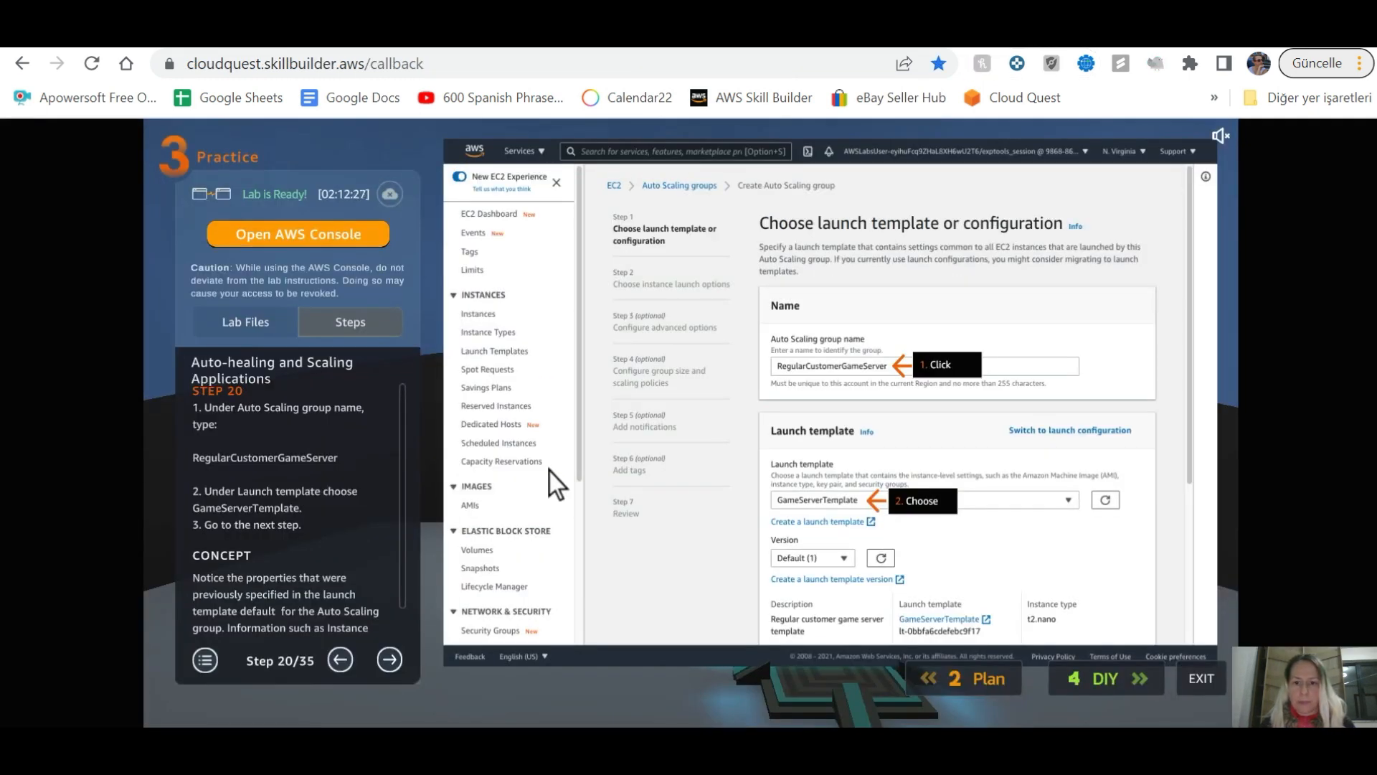
key("alt+Tab")
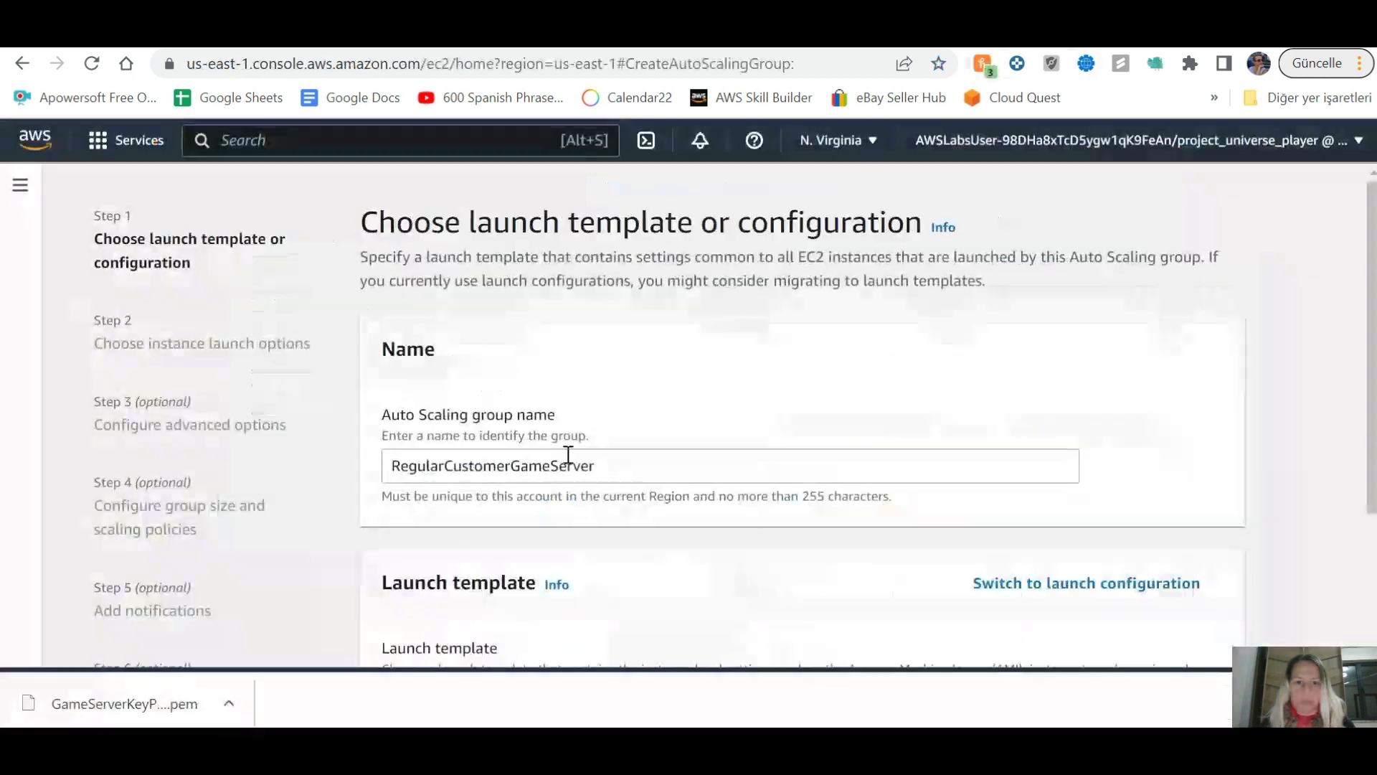
scroll(639, 493, "down", 3)
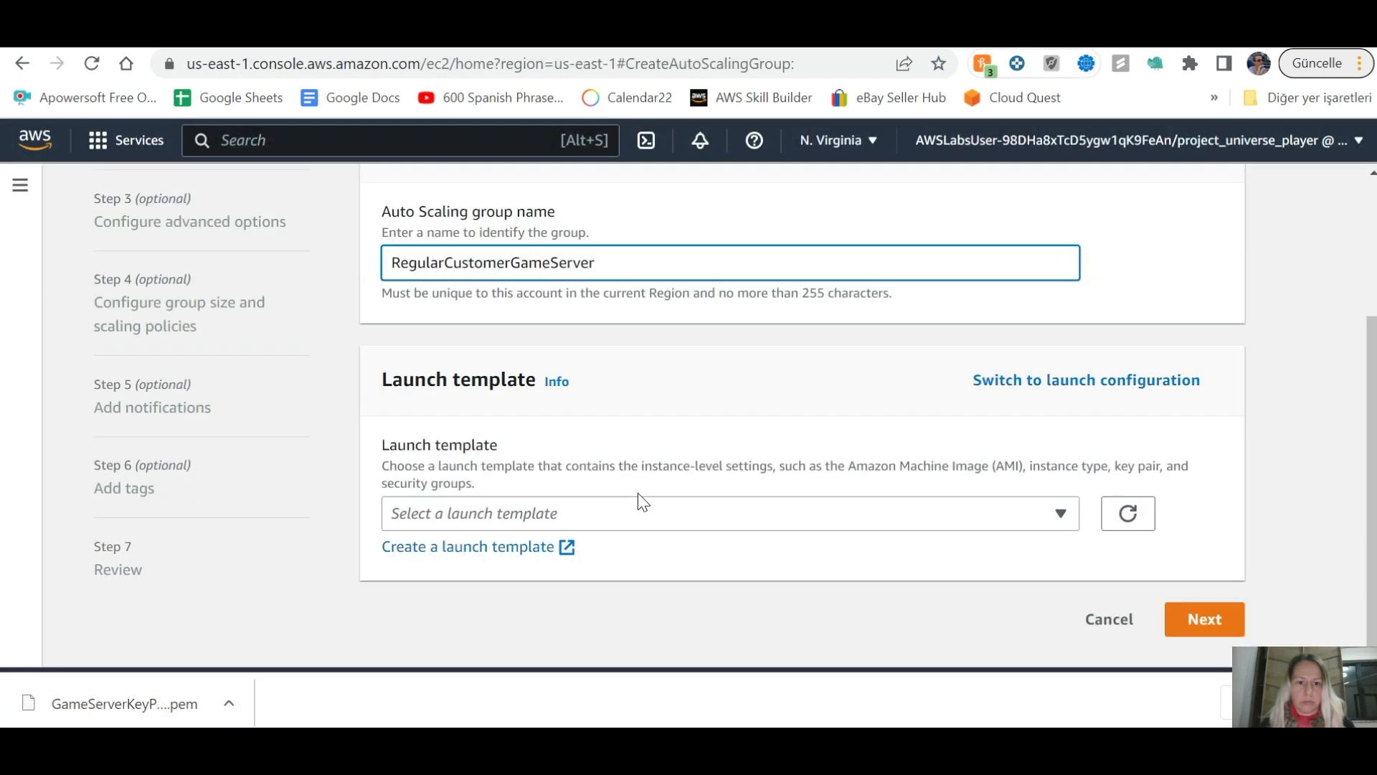
Step: Choose GameServerTemplate as the Auto Scaling group's launch template
key("alt+Tab")
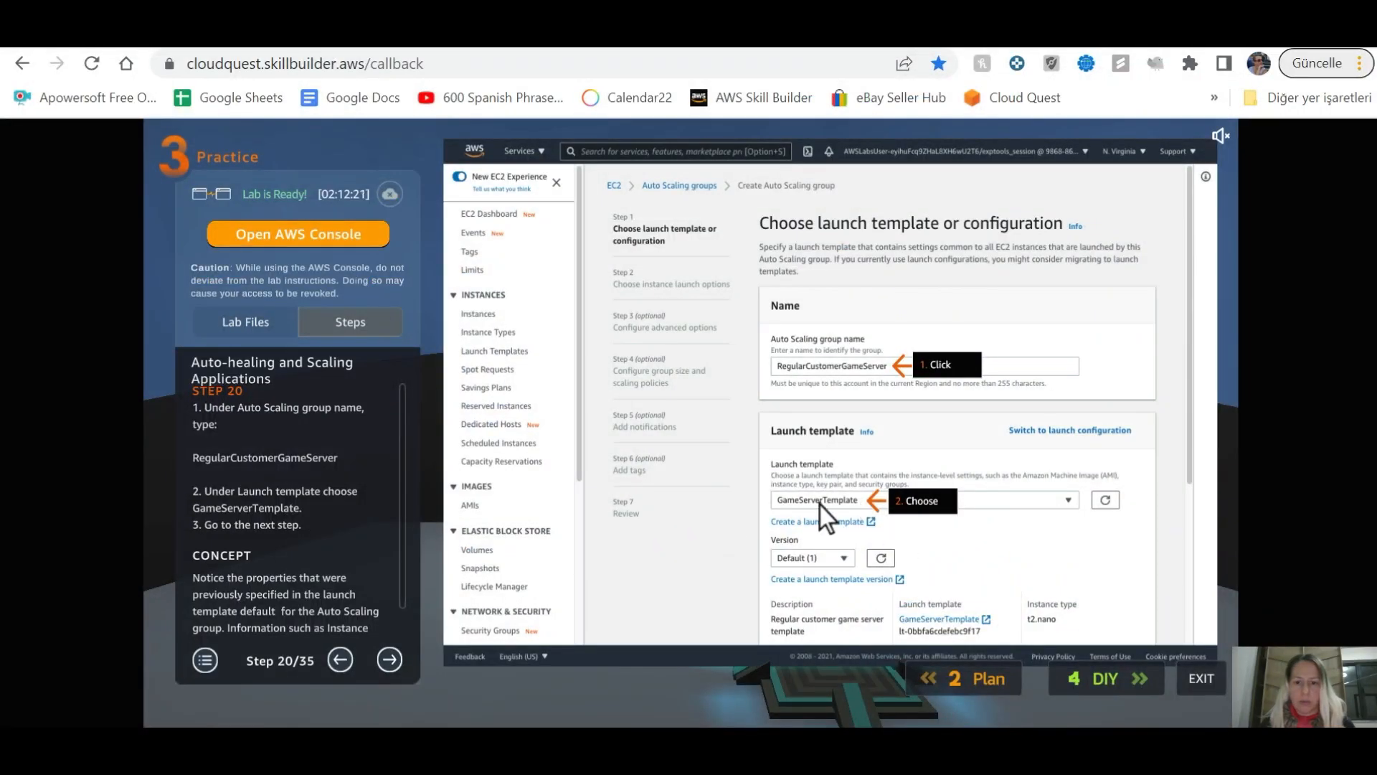
key("alt+Tab")
left_click(468, 512)
left_click(468, 477)
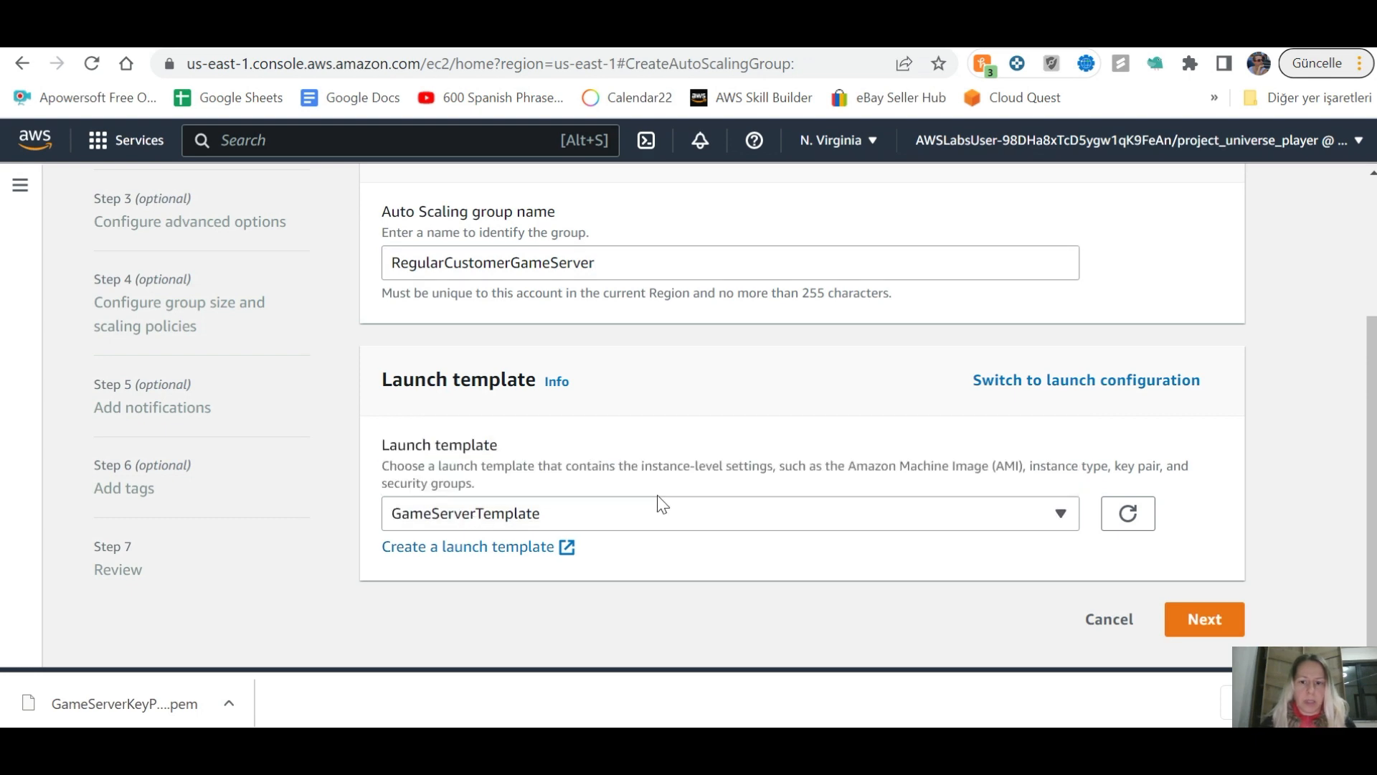
key("alt+Tab")
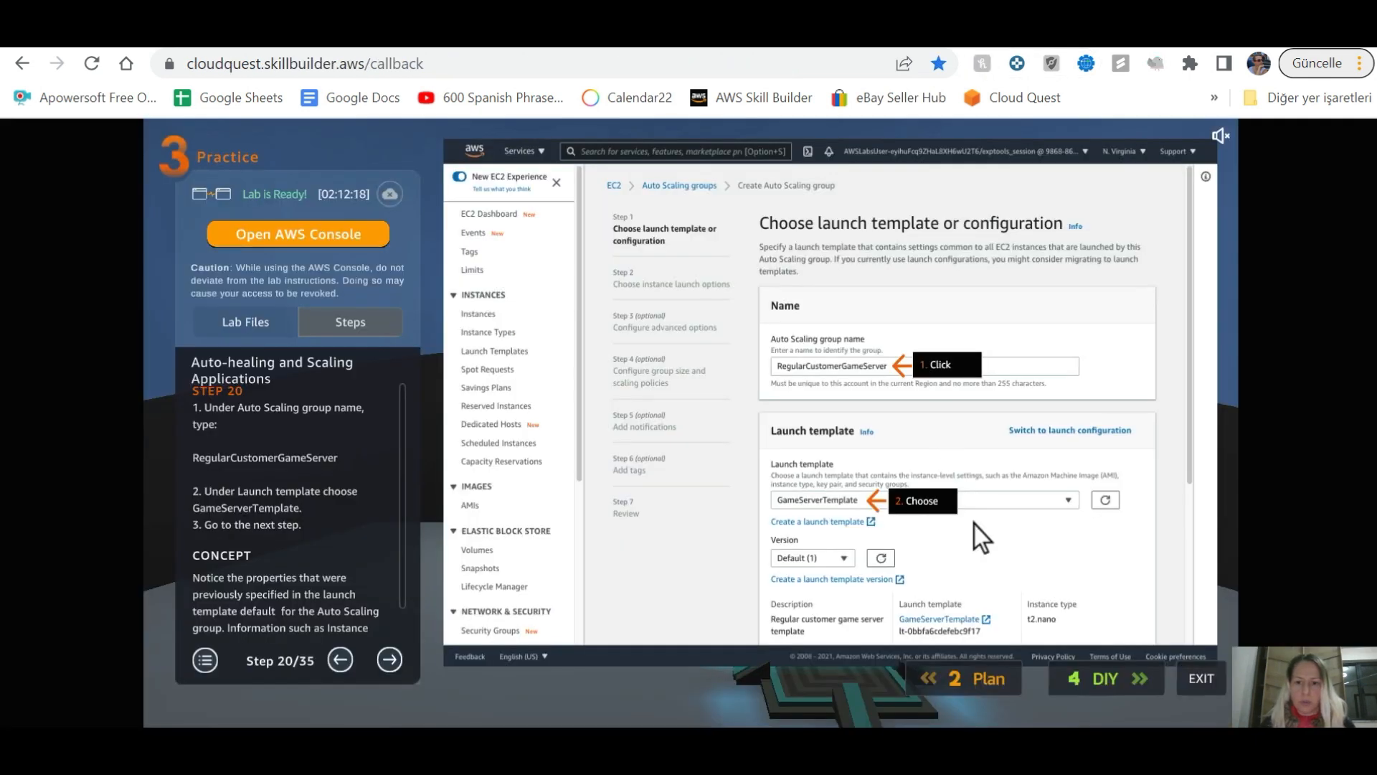
key("alt+Tab")
scroll(879, 553, "down", 5)
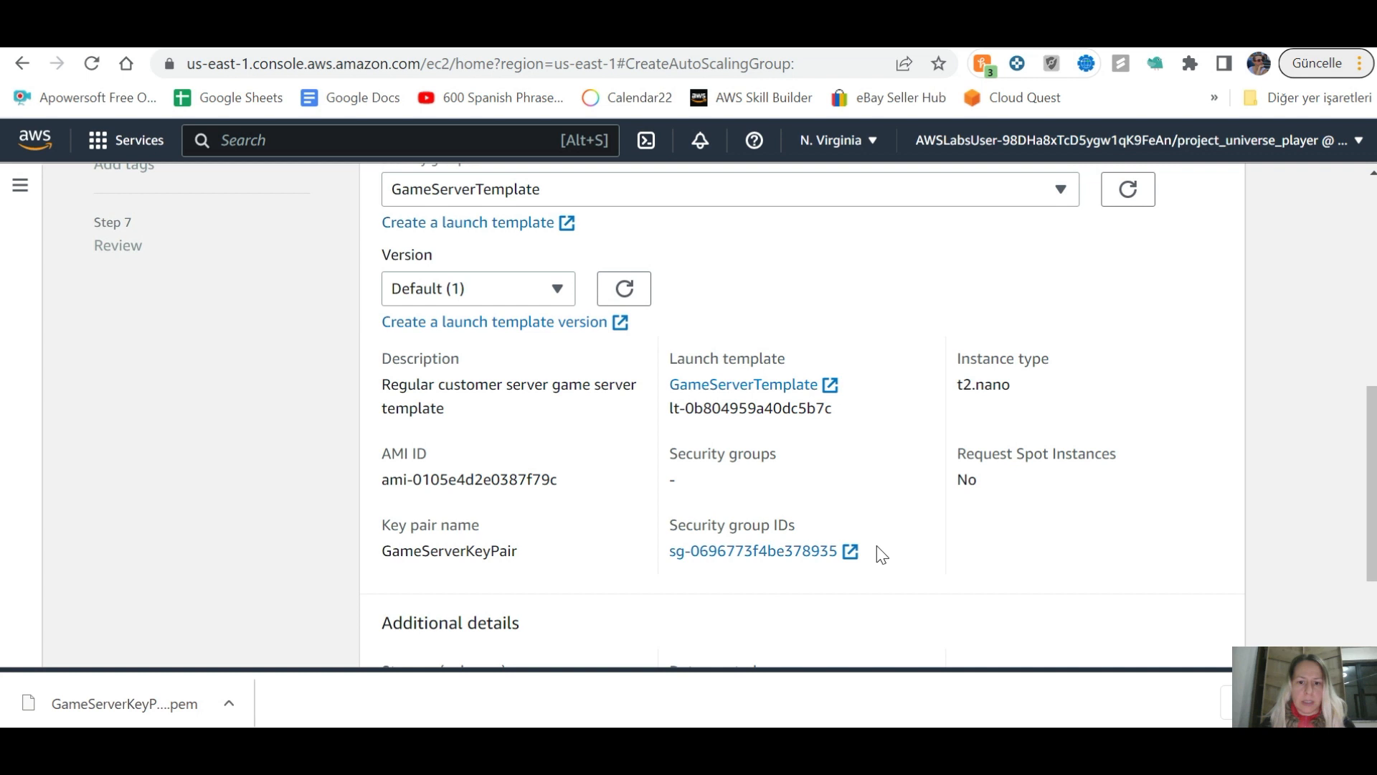
Step: Advance the lab guide through steps 21 and 22
key("alt+Tab")
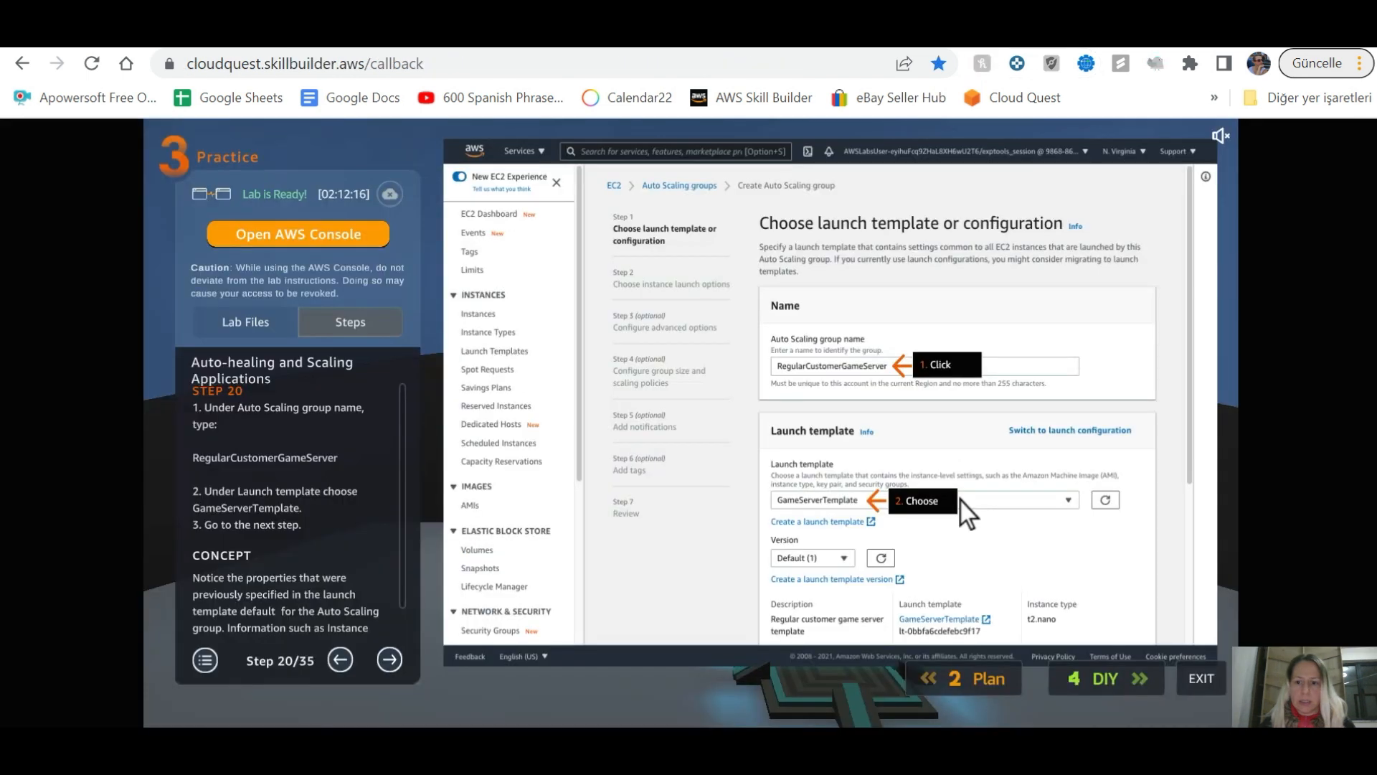
left_click(382, 663)
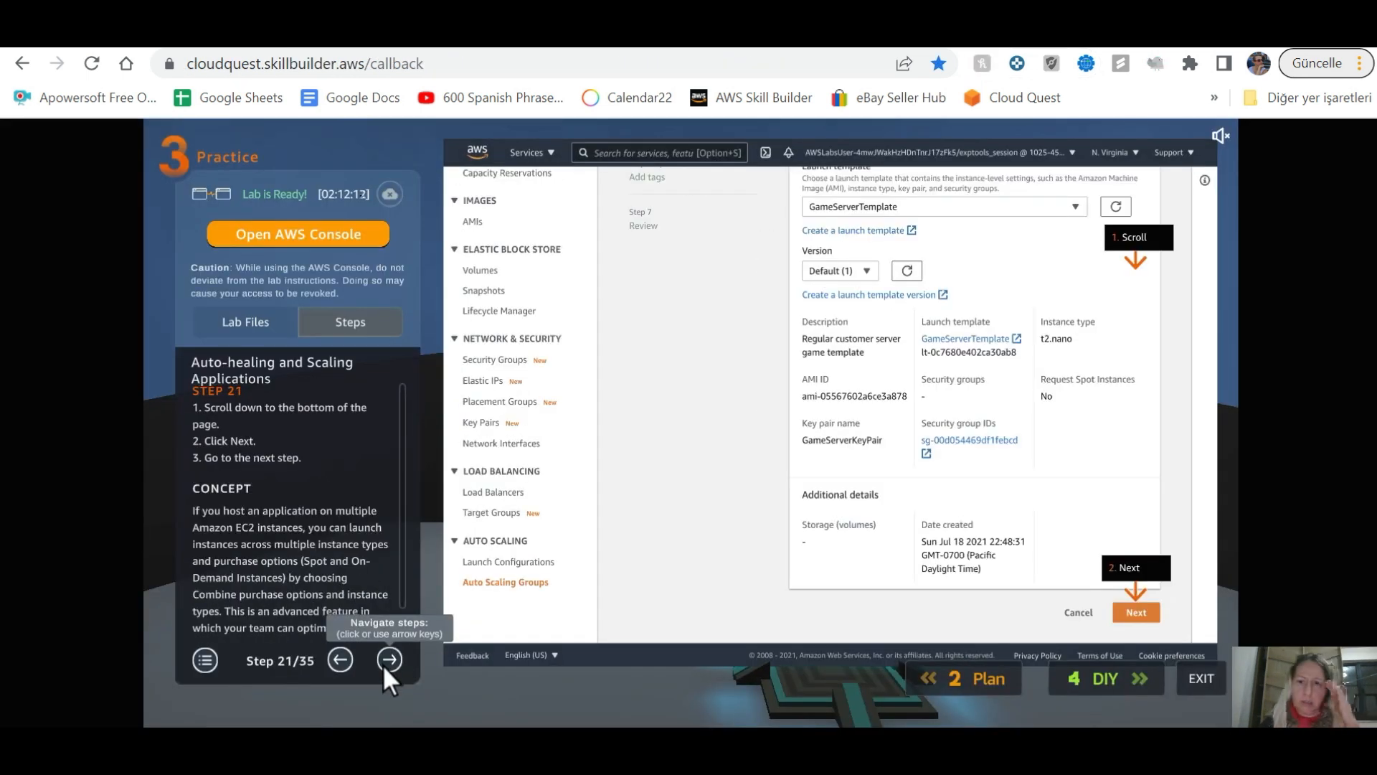
left_click(388, 659)
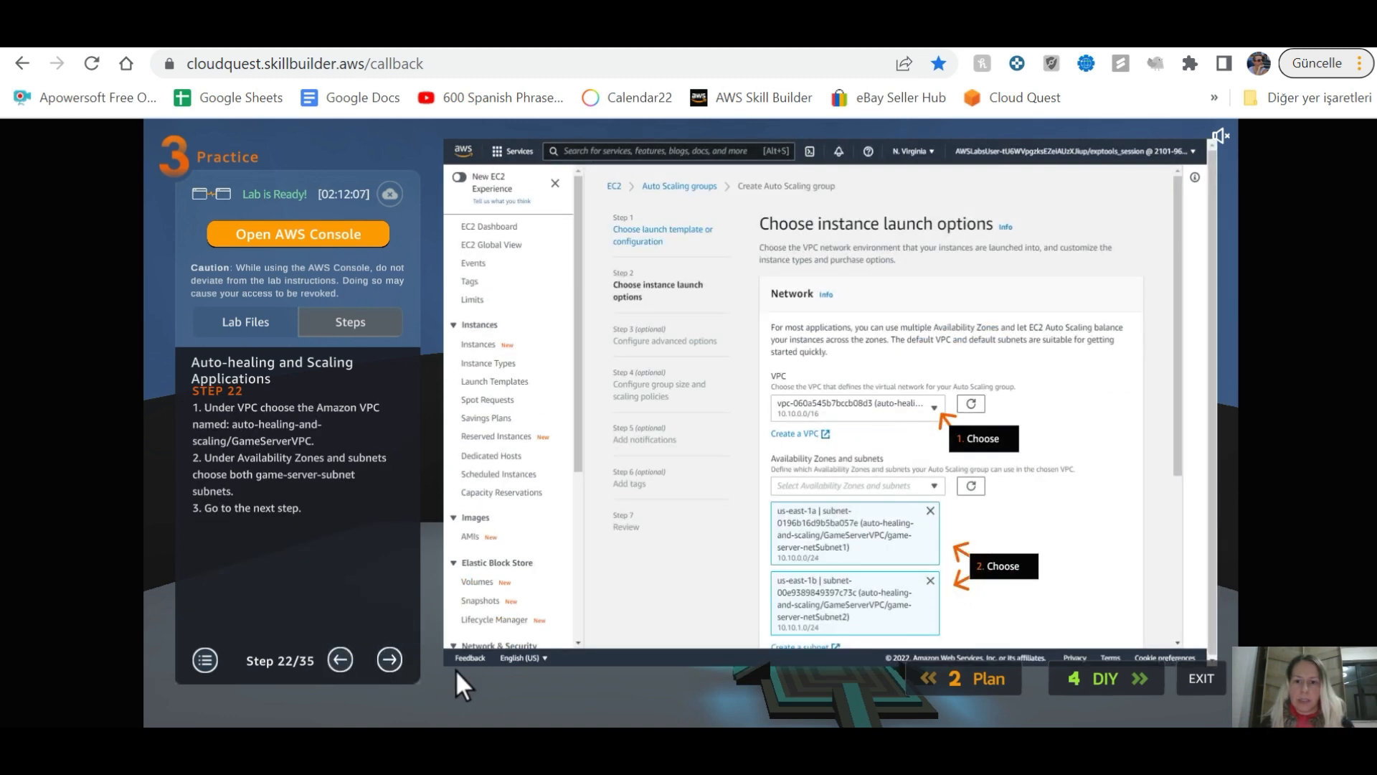
key("alt+Tab")
scroll(1101, 543, "down", 3)
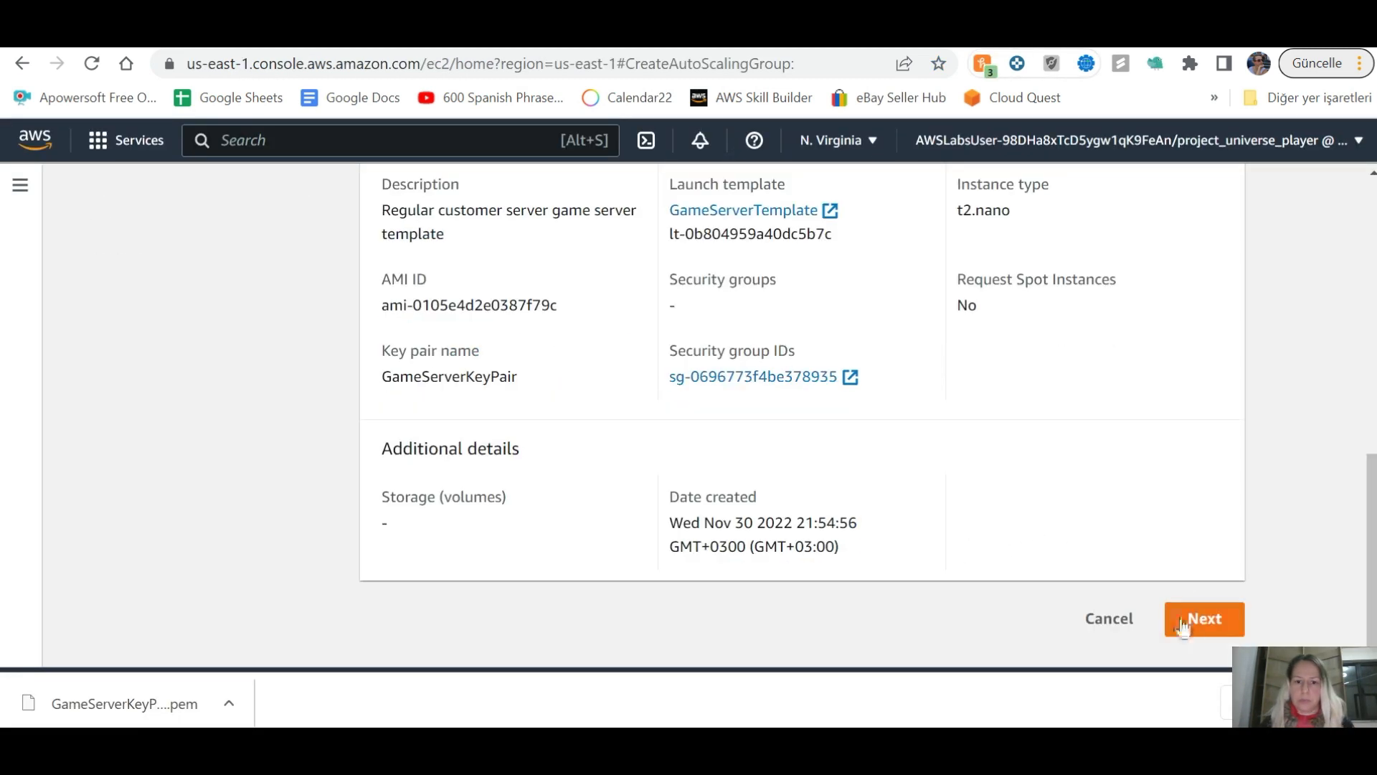
Step: Move on to network settings and pick the auto-healing-and-scaling/GameServerVPC
left_click(1196, 621)
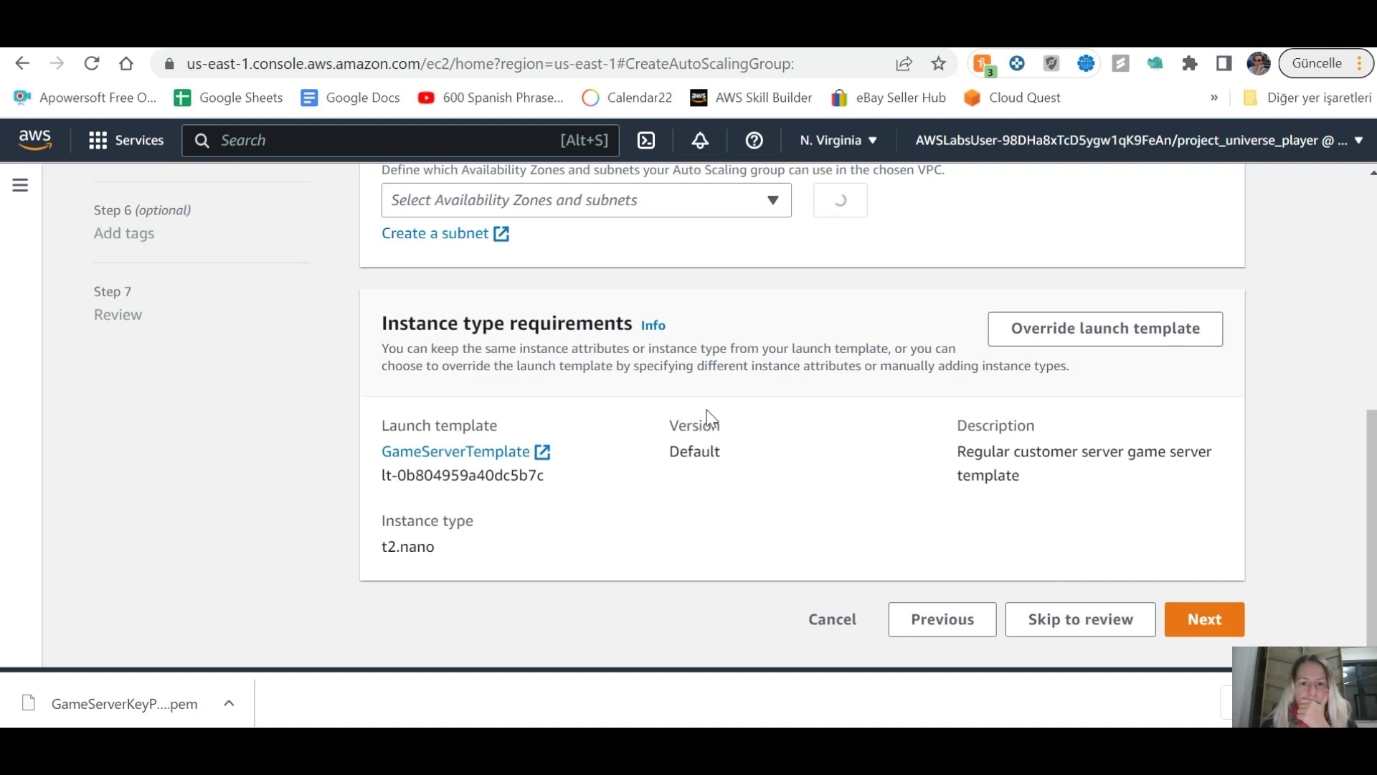
scroll(691, 419, "up", 2)
scroll(691, 423, "up", 3)
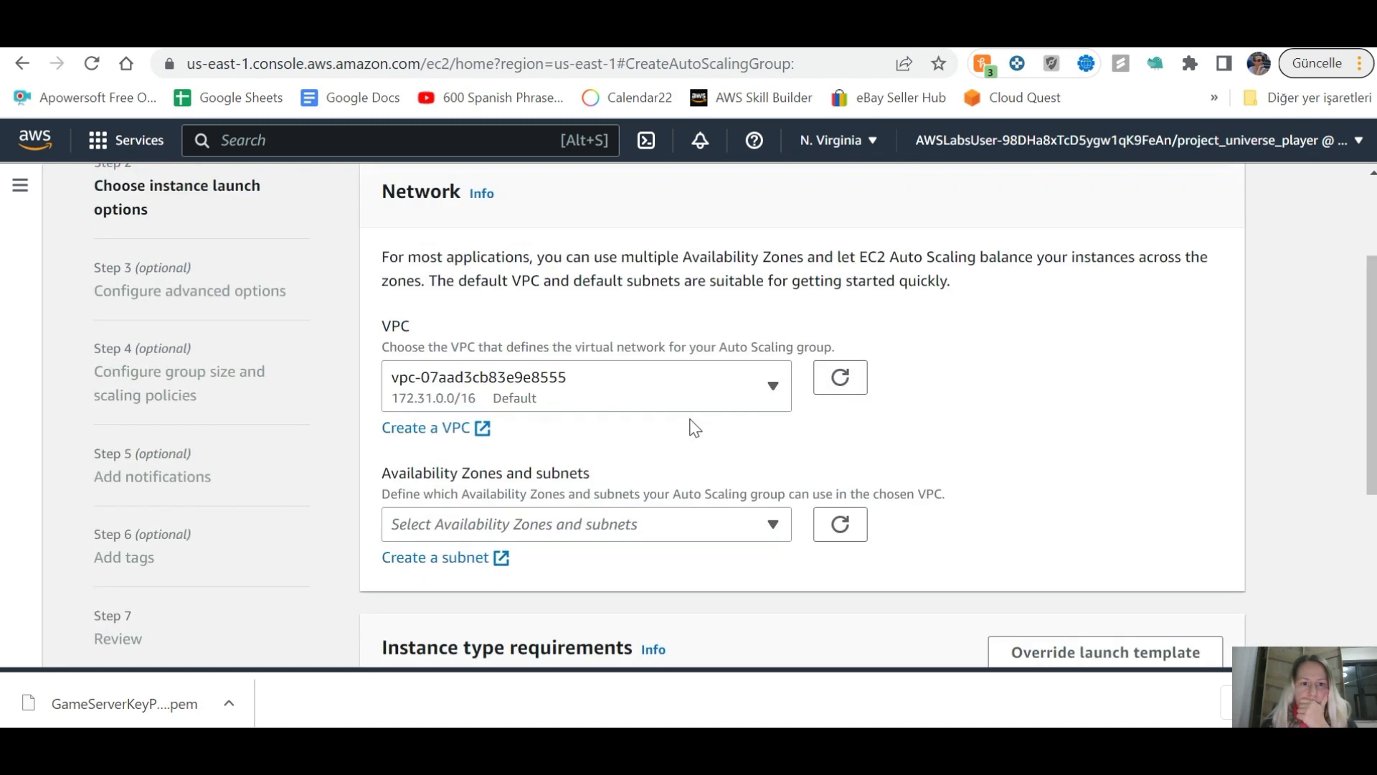
left_click(773, 391)
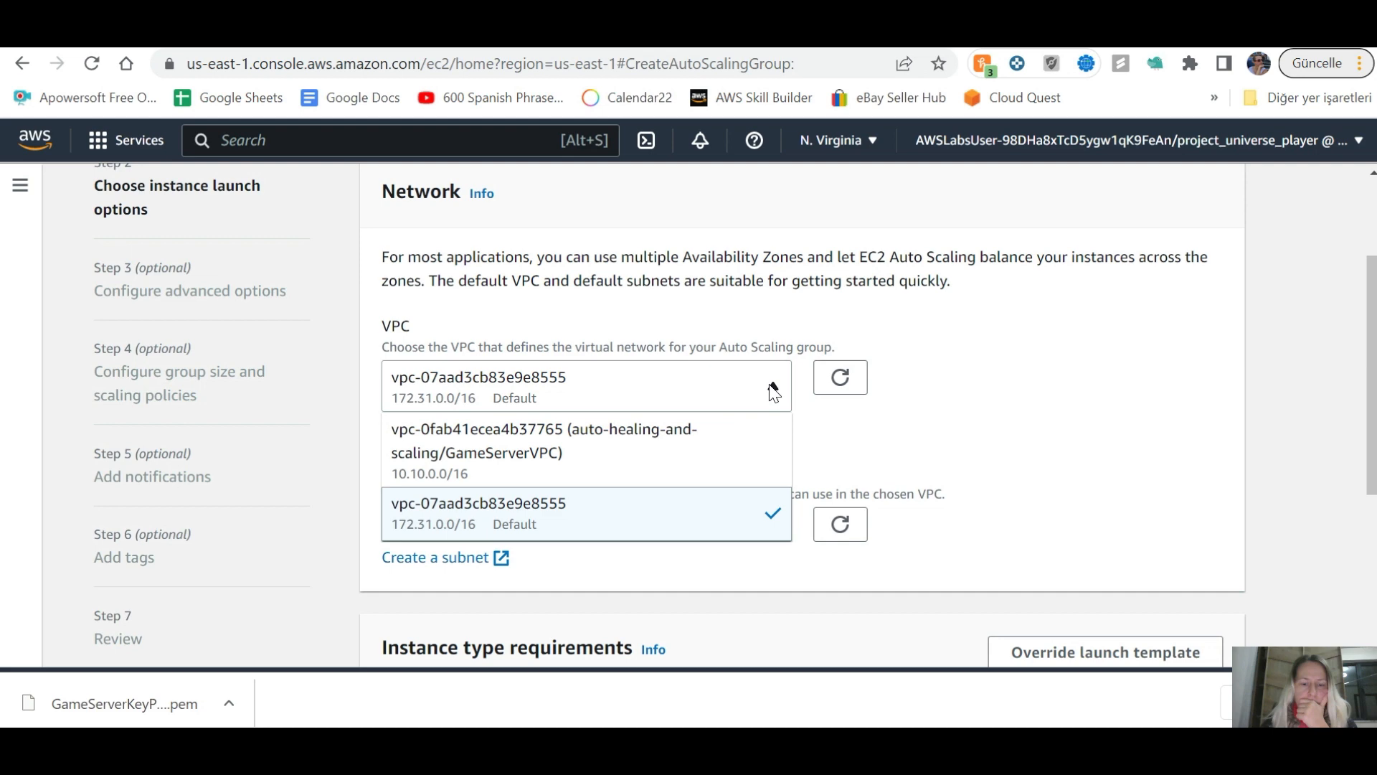
key("alt+Tab")
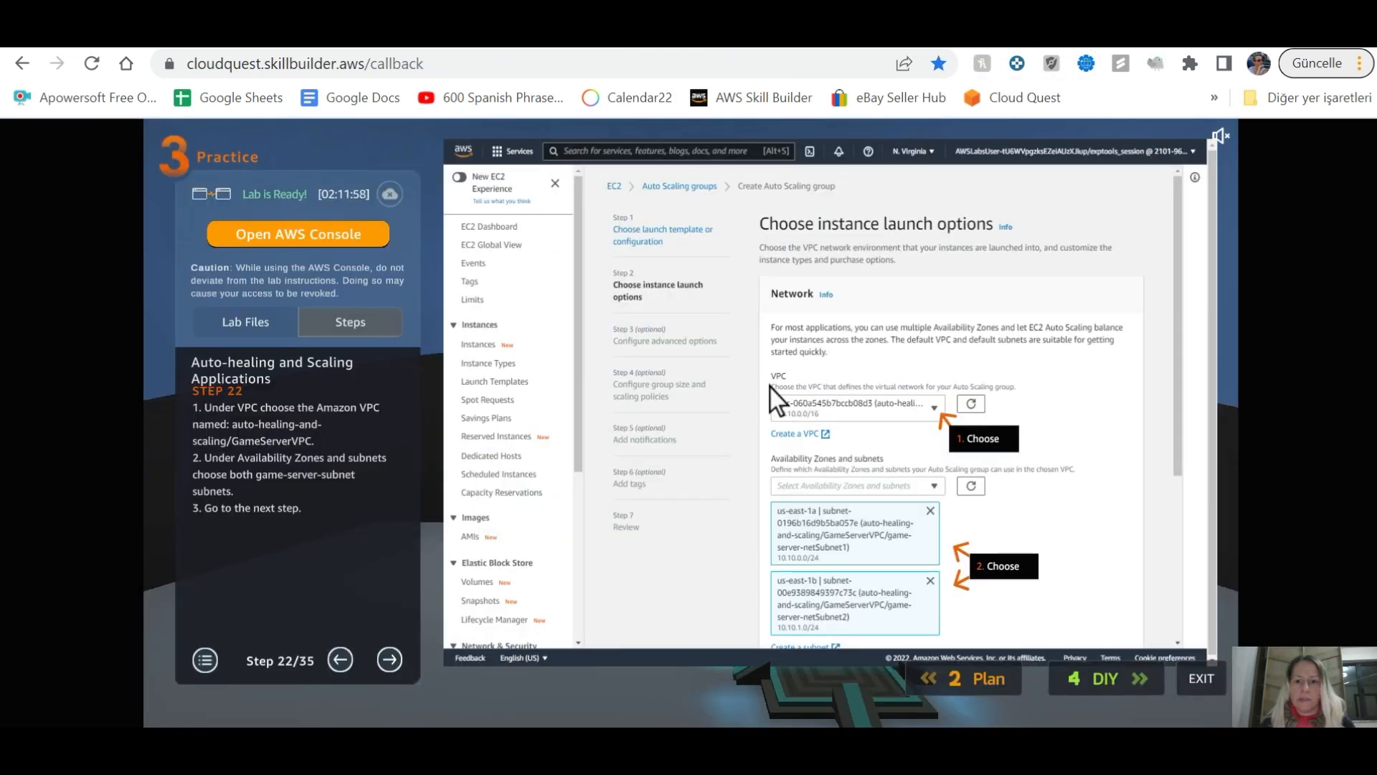
key("alt+Tab")
left_click(710, 394)
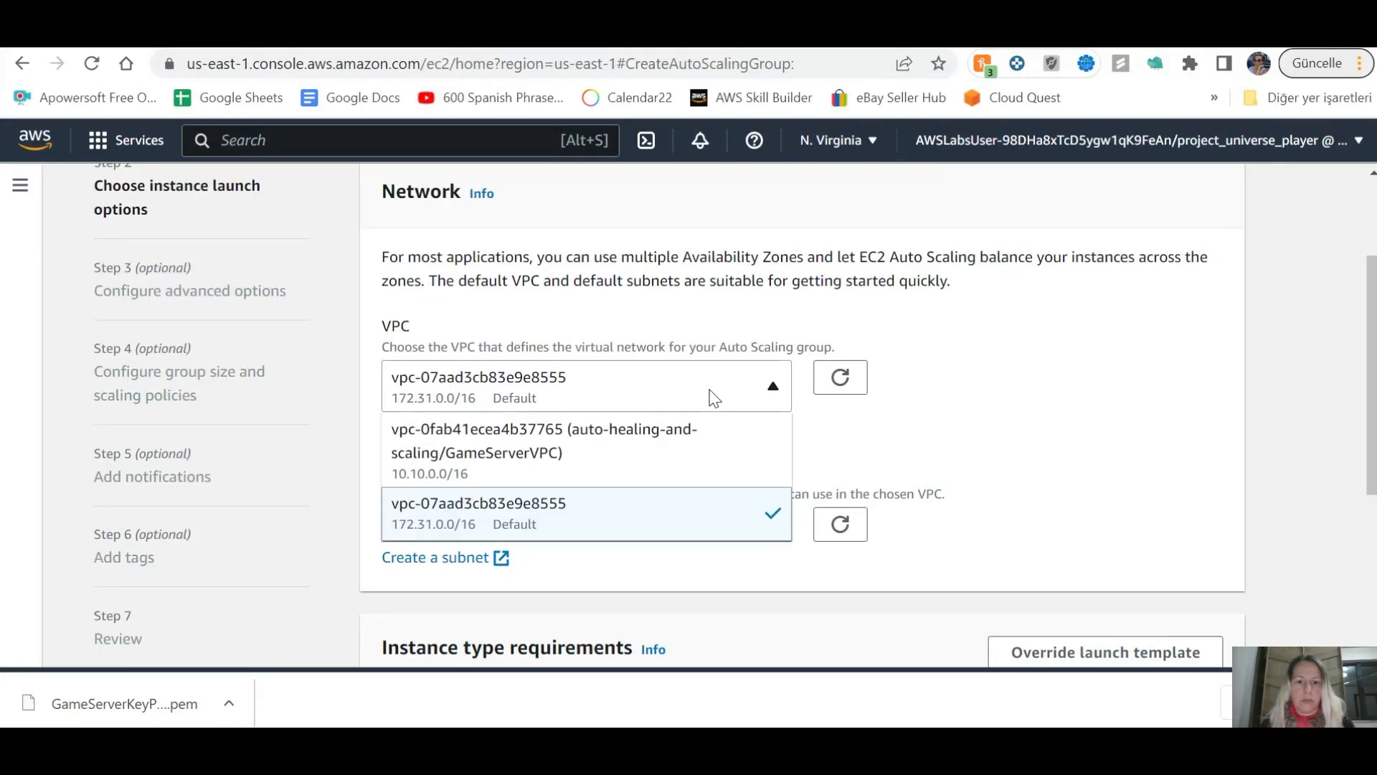
left_click(679, 453)
Step: Add the us-east-1a and us-east-1b game-server subnets
key("alt+Tab")
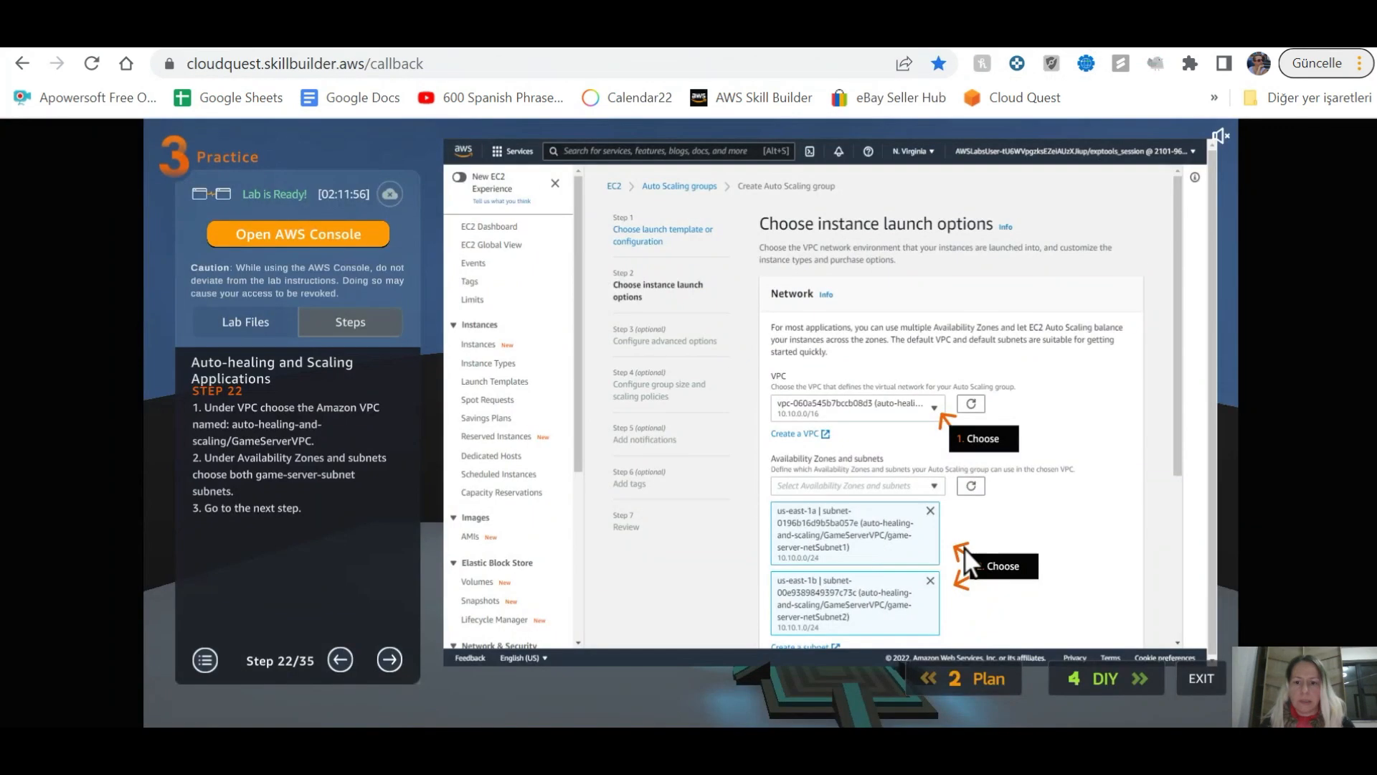
key("alt+Tab")
left_click(771, 528)
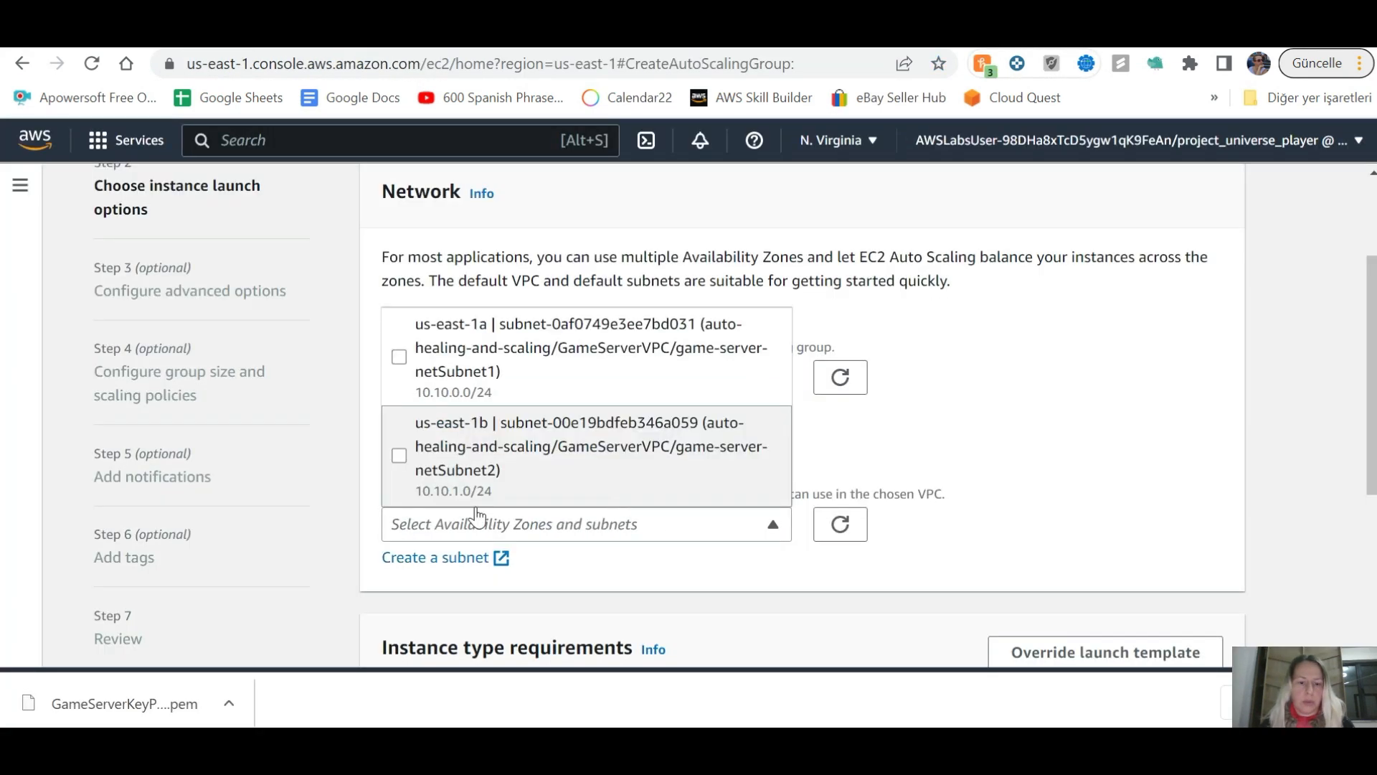
left_click(398, 456)
left_click(398, 357)
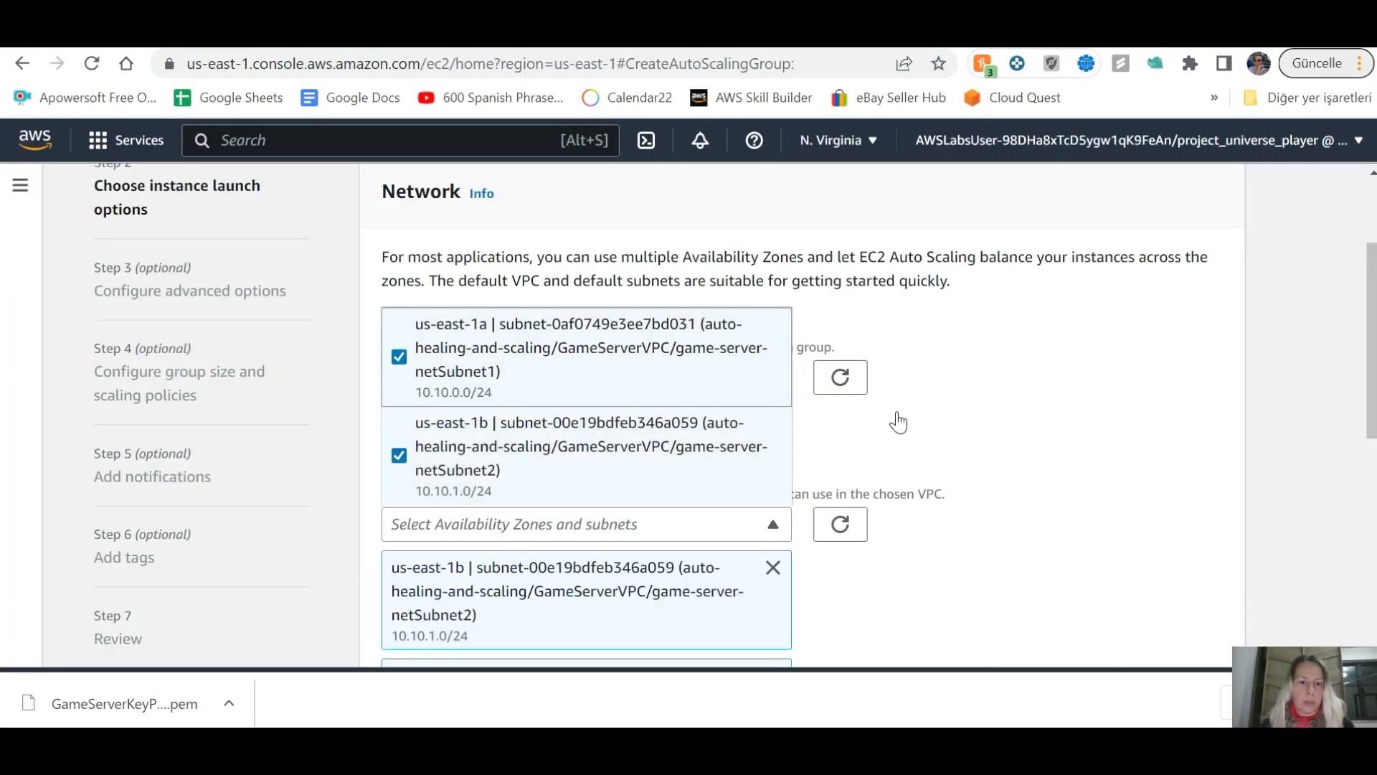
left_click(923, 423)
scroll(923, 423, "down", 6)
Step: Advance the guide to step 24, reach advanced options, and select the 300-second grace period
key("alt+Tab")
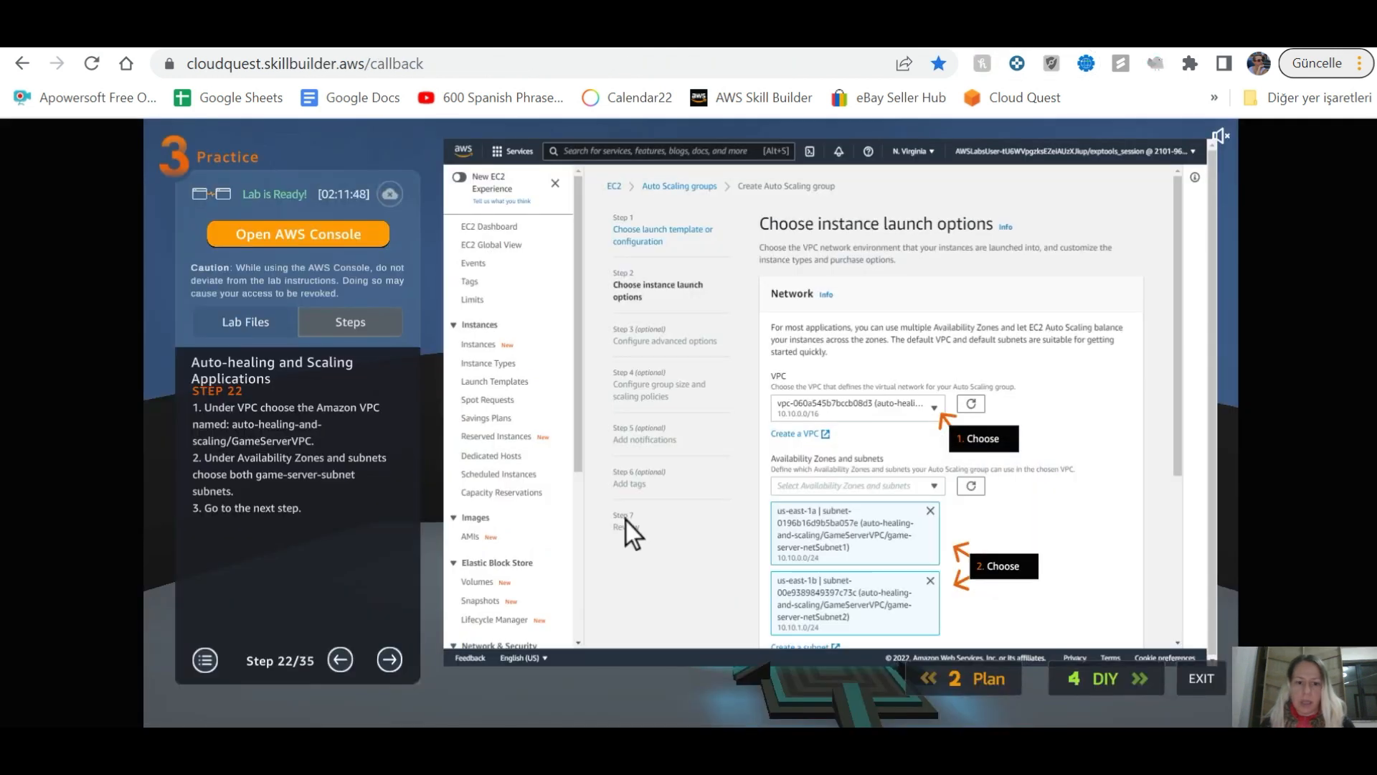
left_click(394, 657)
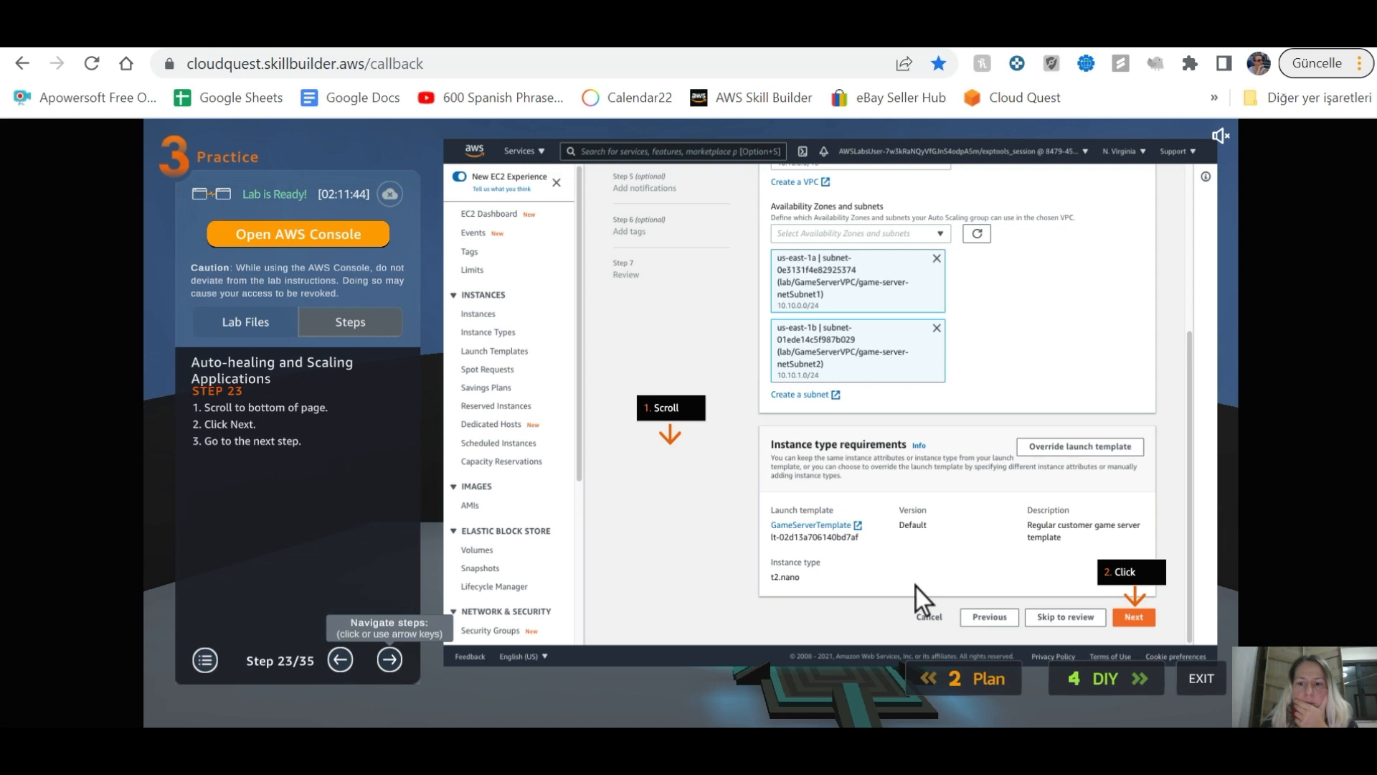
left_click(403, 660)
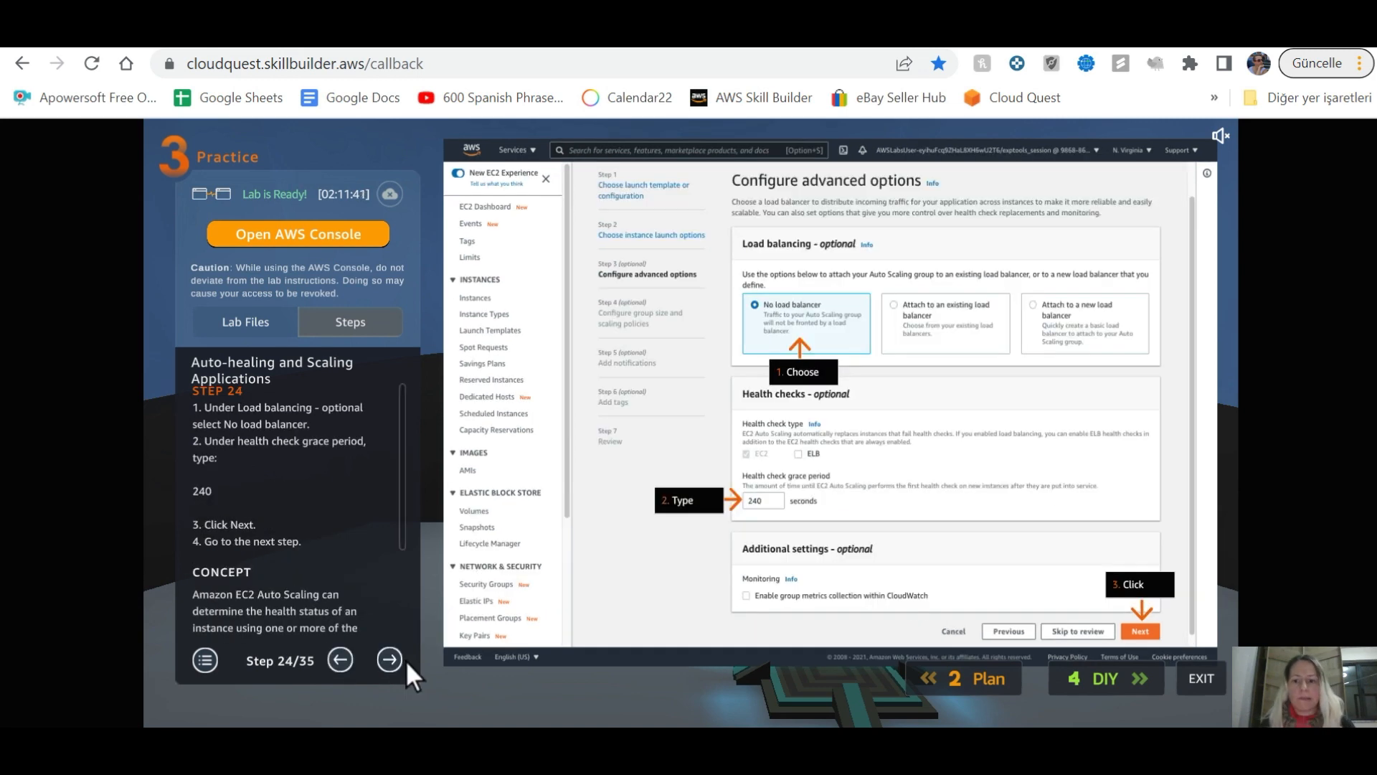
key("alt+Tab")
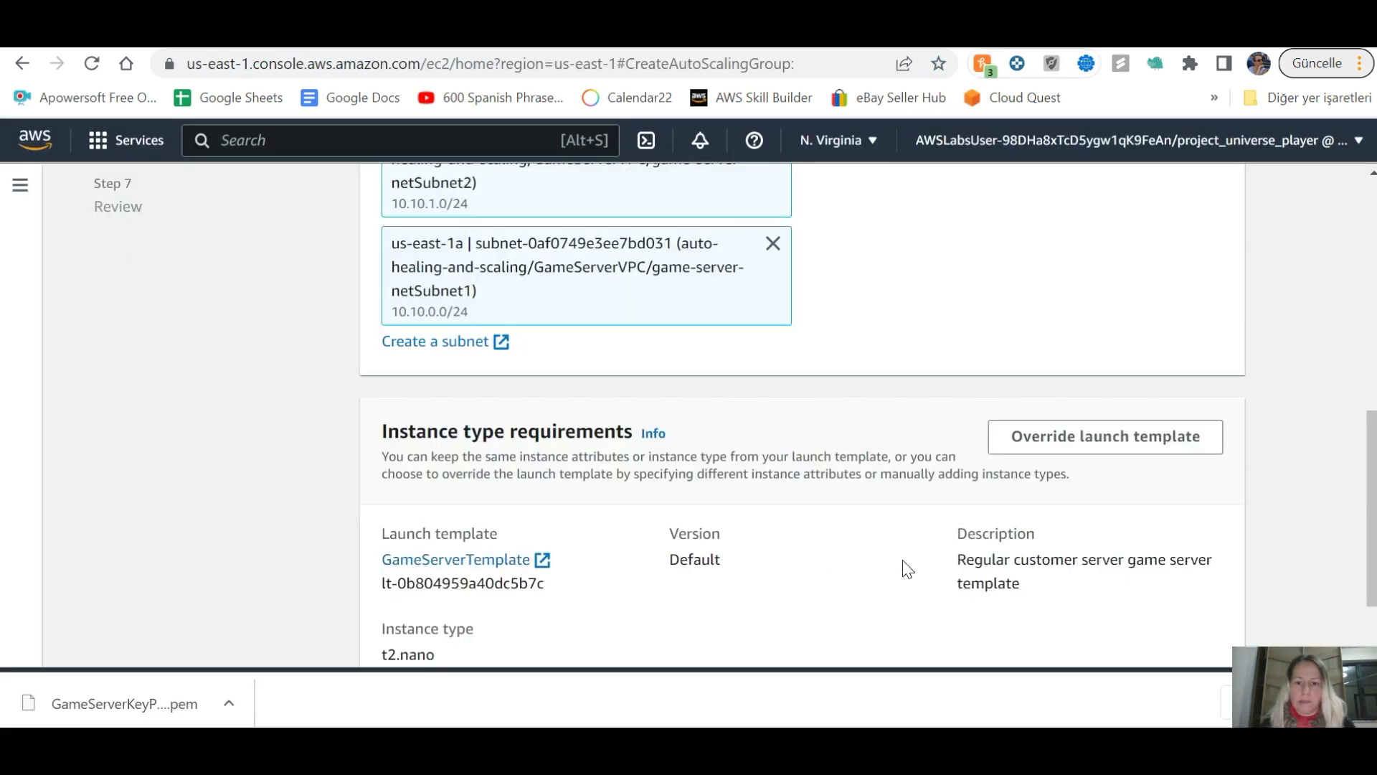
scroll(897, 567, "down", 2)
left_click(1194, 621)
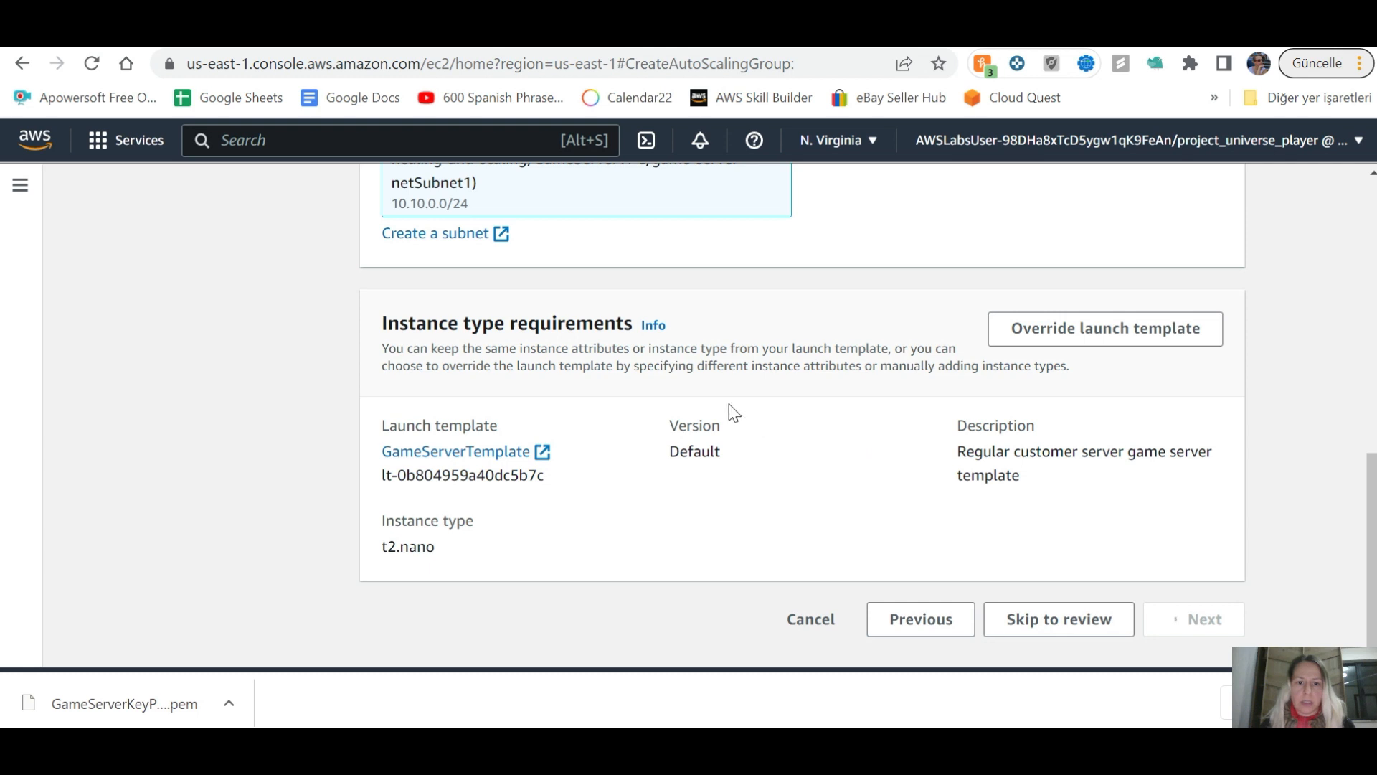
left_click(419, 244)
left_click_drag(419, 244, 355, 245)
Step: Set the health check grace period to 240 seconds and continue
type("240")
key("alt+Tab")
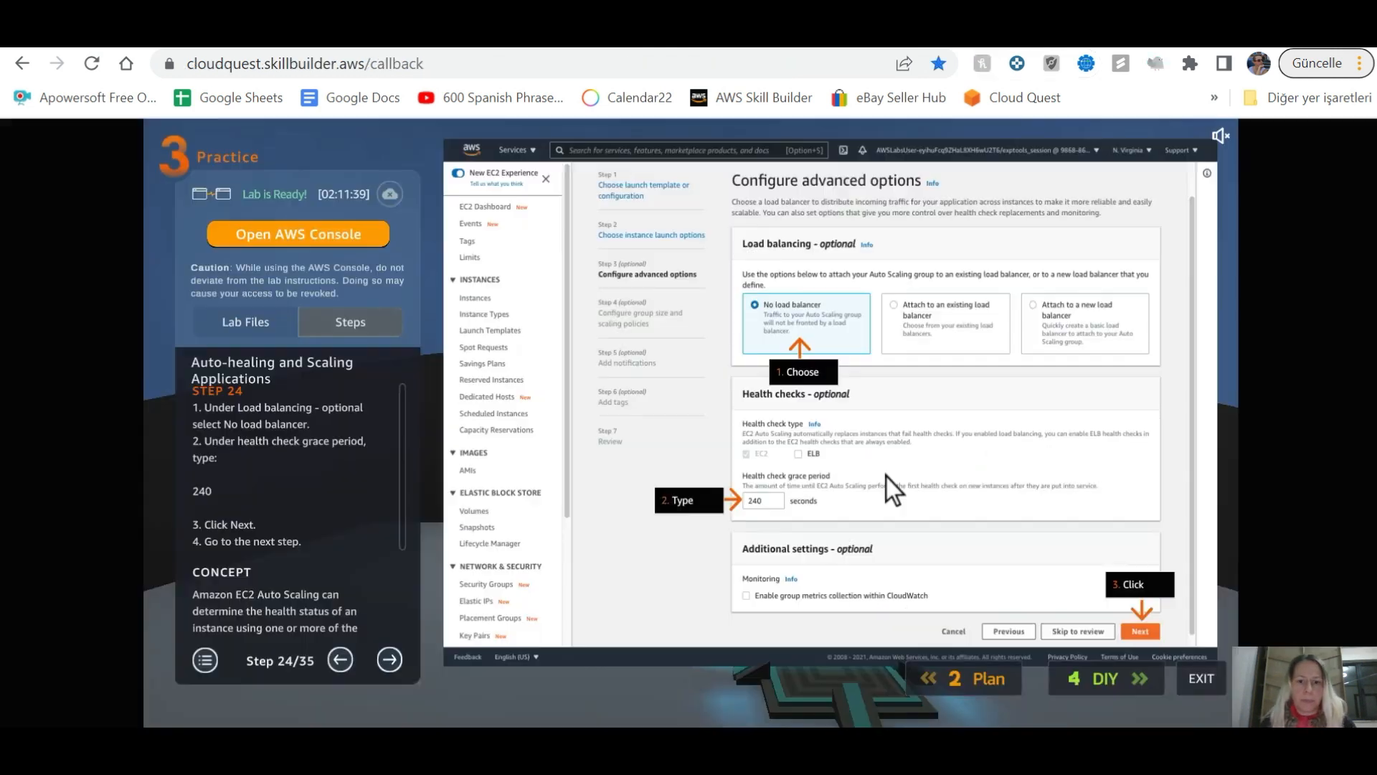
key("alt+Tab")
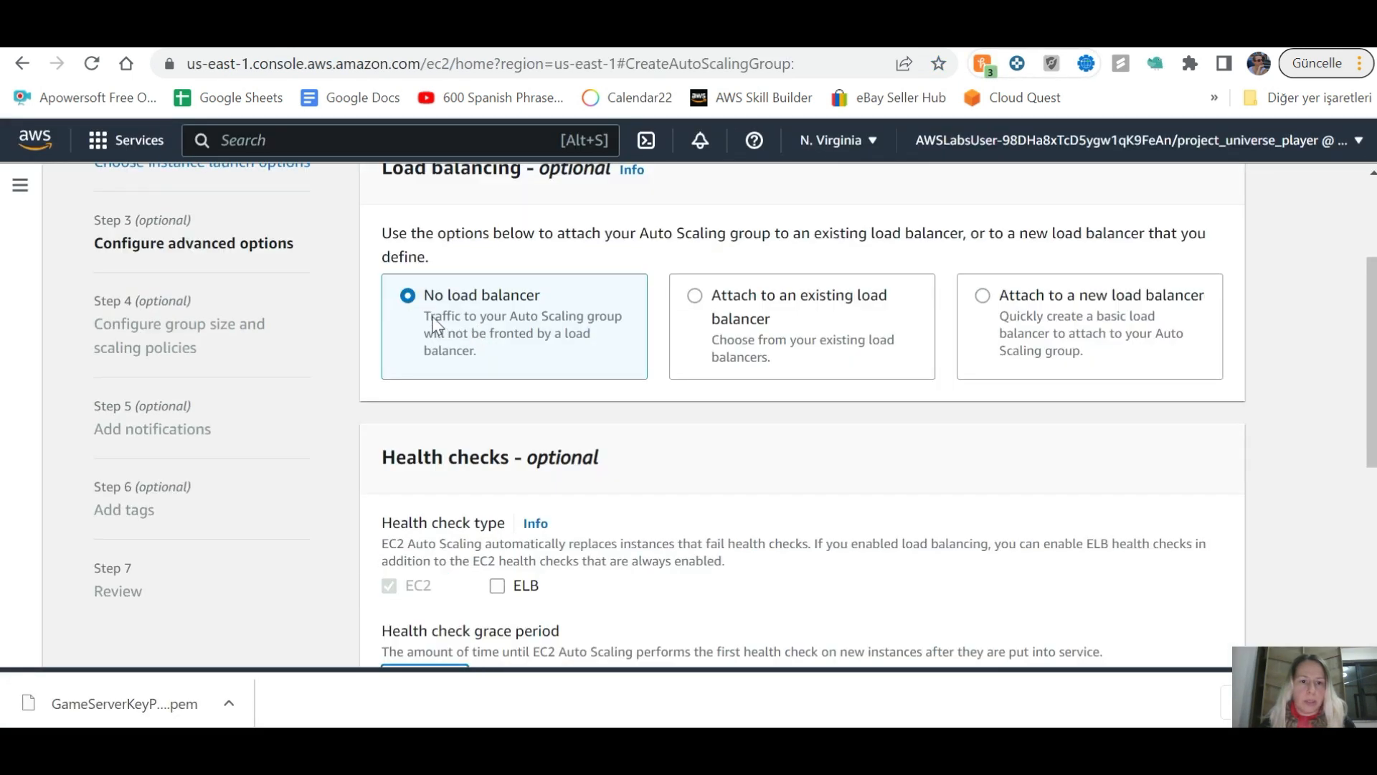
scroll(502, 344, "down", 6)
key("alt+Tab")
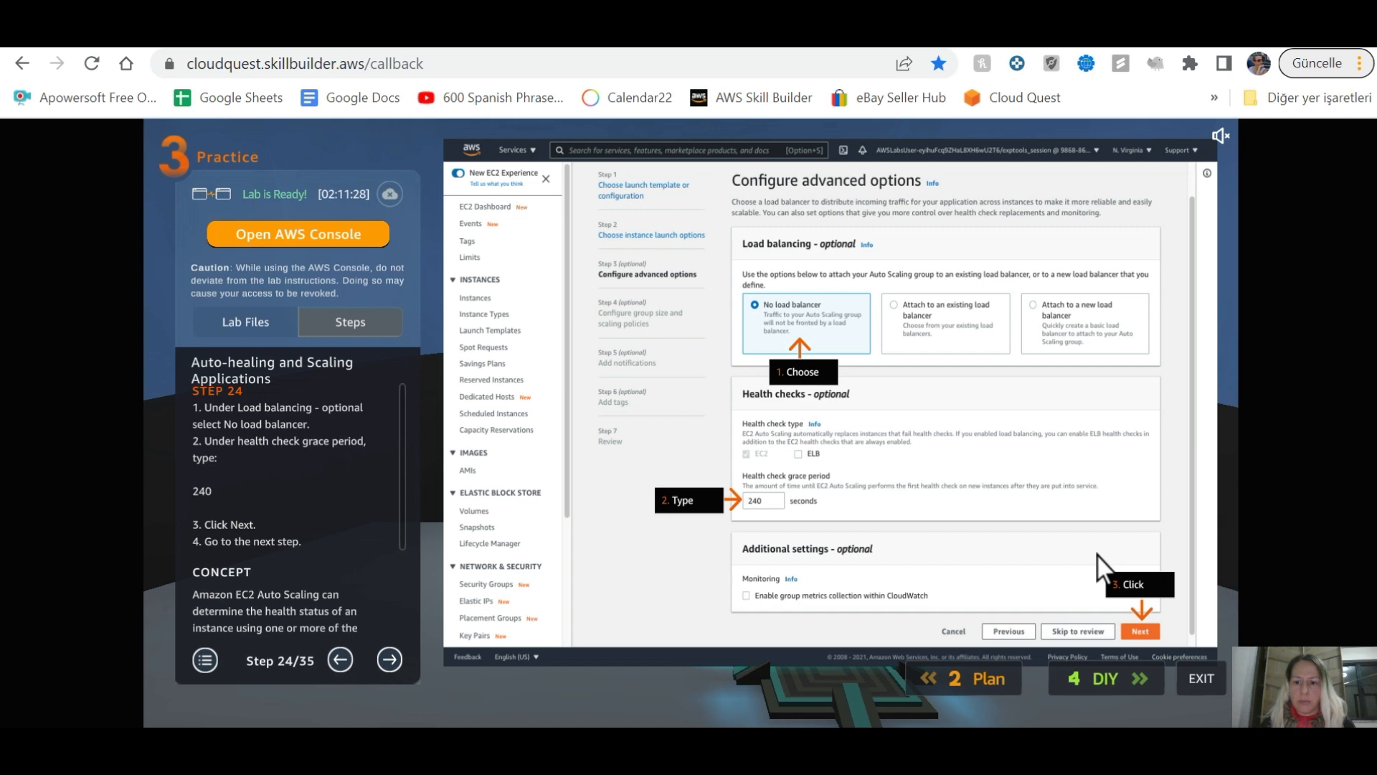
key("alt+Tab")
left_click(1180, 621)
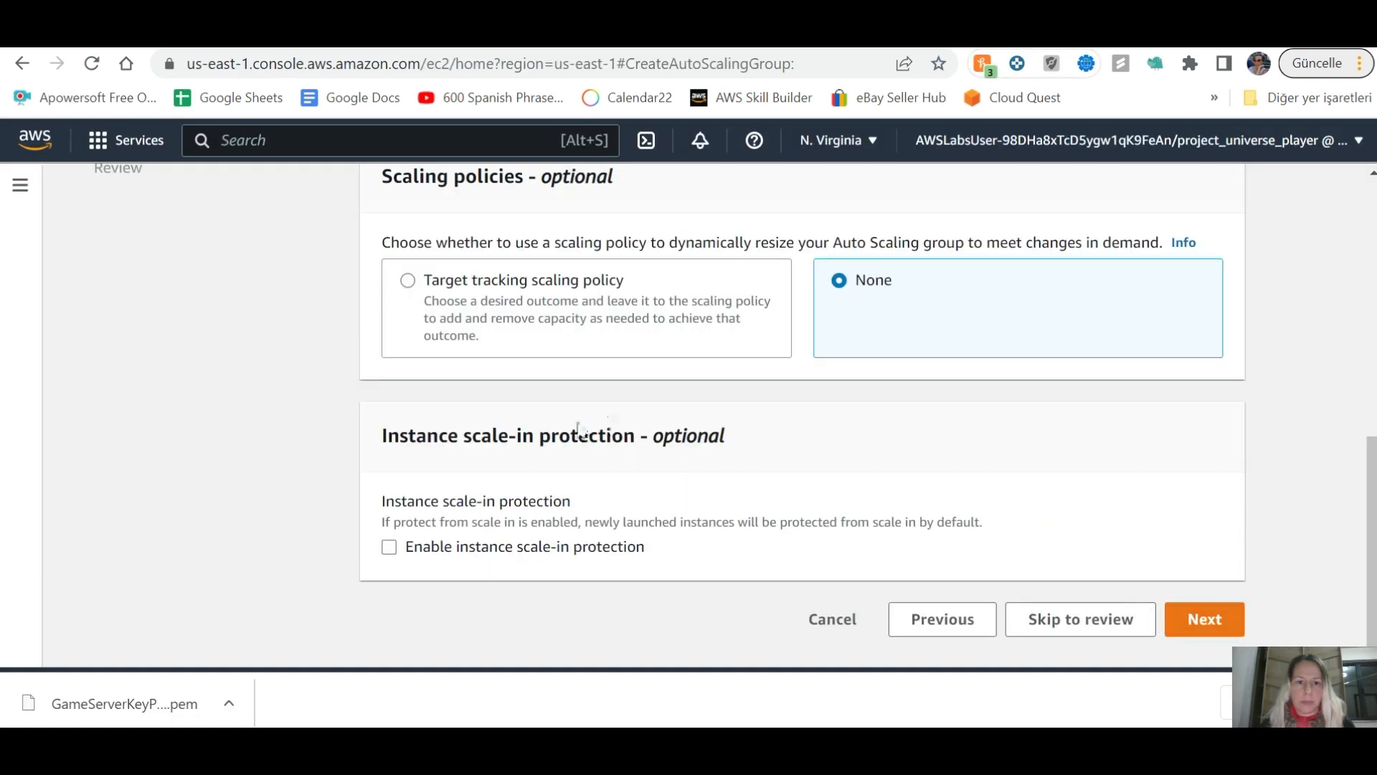
Step: Advance the guide to step 25 and set desired 2, minimum 2, maximum 4 capacity
key("alt+Tab")
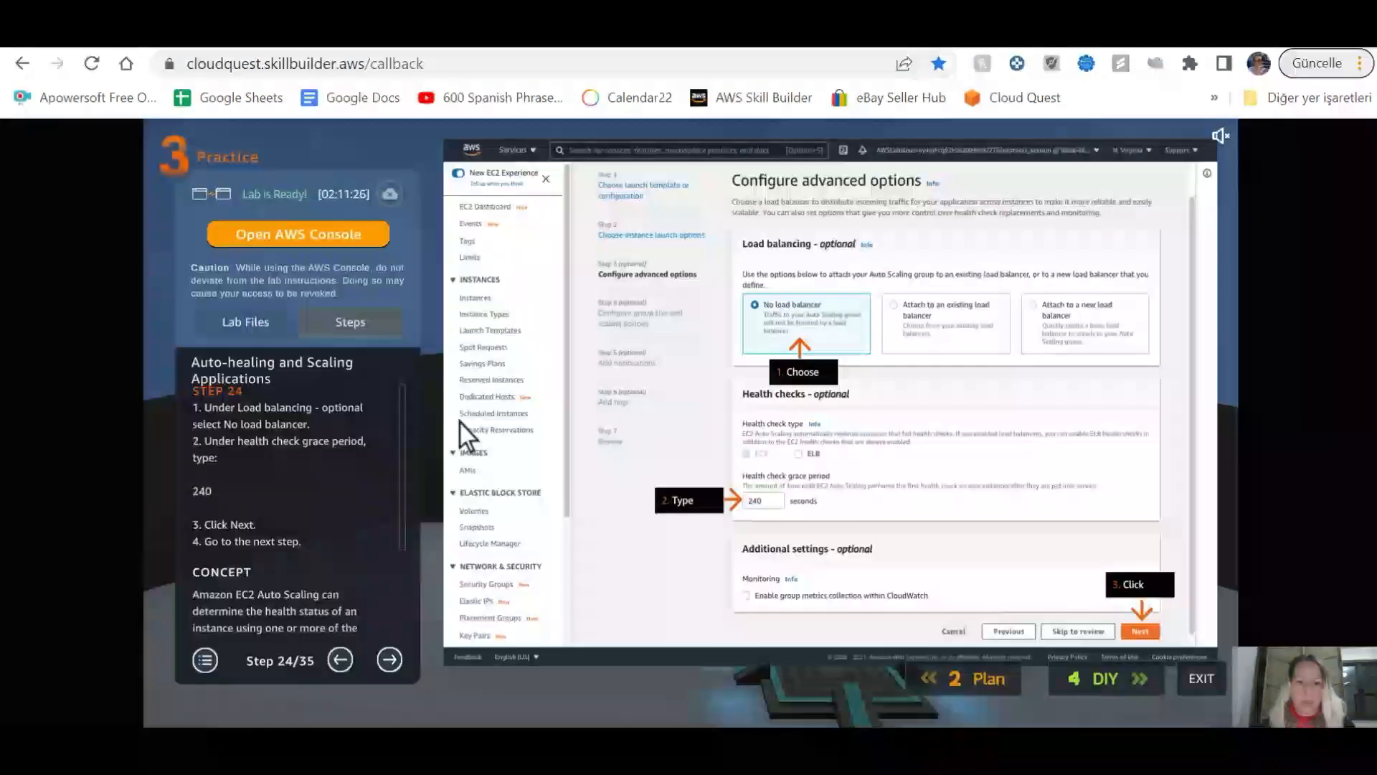
left_click(394, 654)
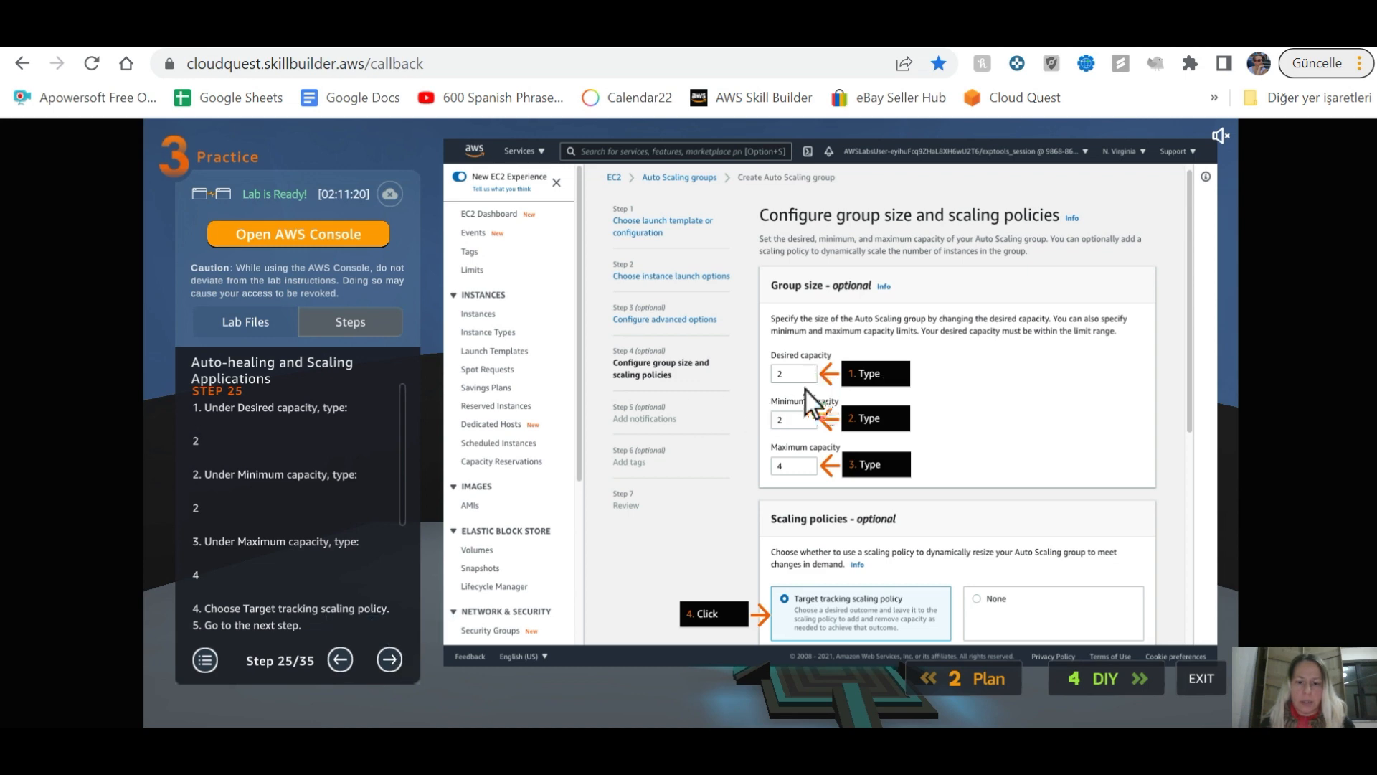
key("alt+Tab")
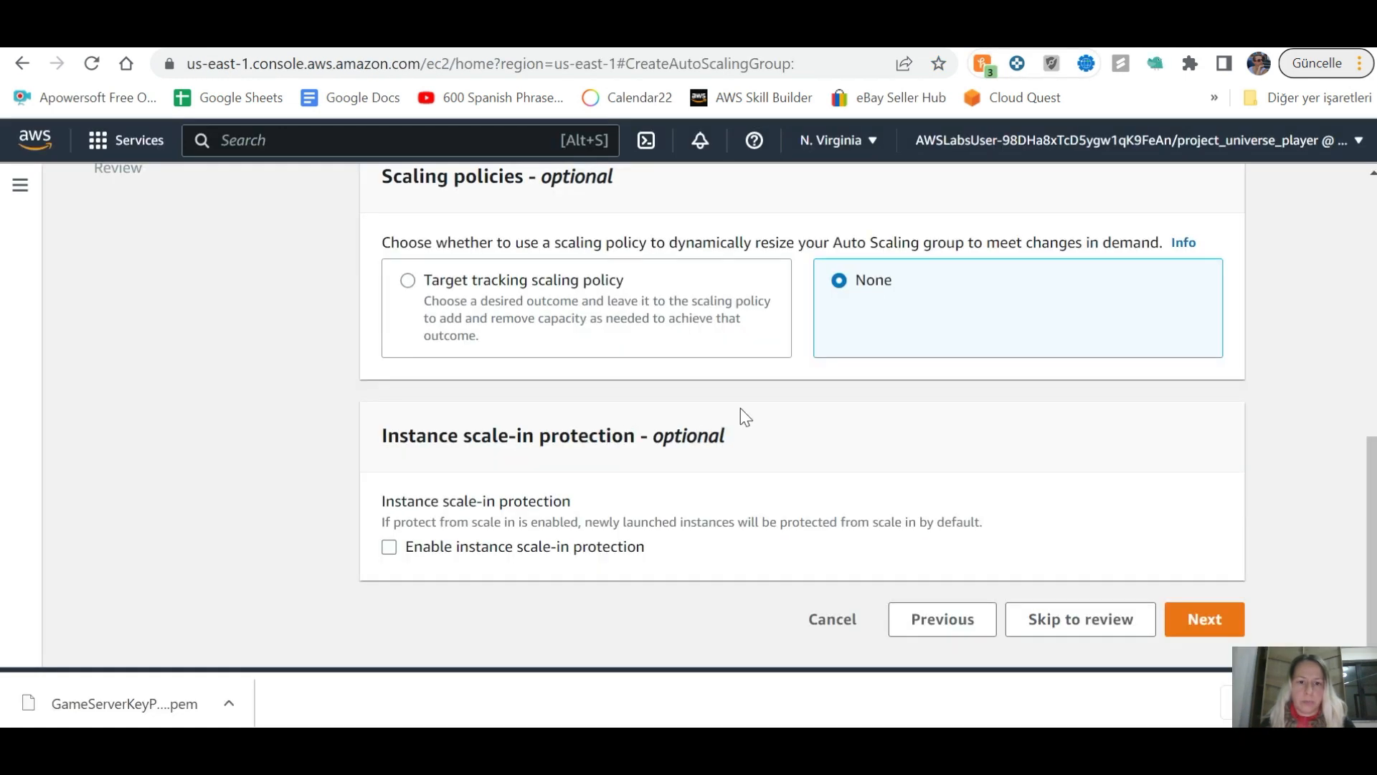
scroll(740, 407, "up", 5)
left_click(372, 452)
double_click(372, 452)
type("2")
left_click(376, 530)
key("BackSpace")
type("2")
key("Tab")
type("4")
Step: Select target tracking scaling policy and advance the lab guide to step 26
scroll(556, 509, "down", 6)
key("alt+Tab")
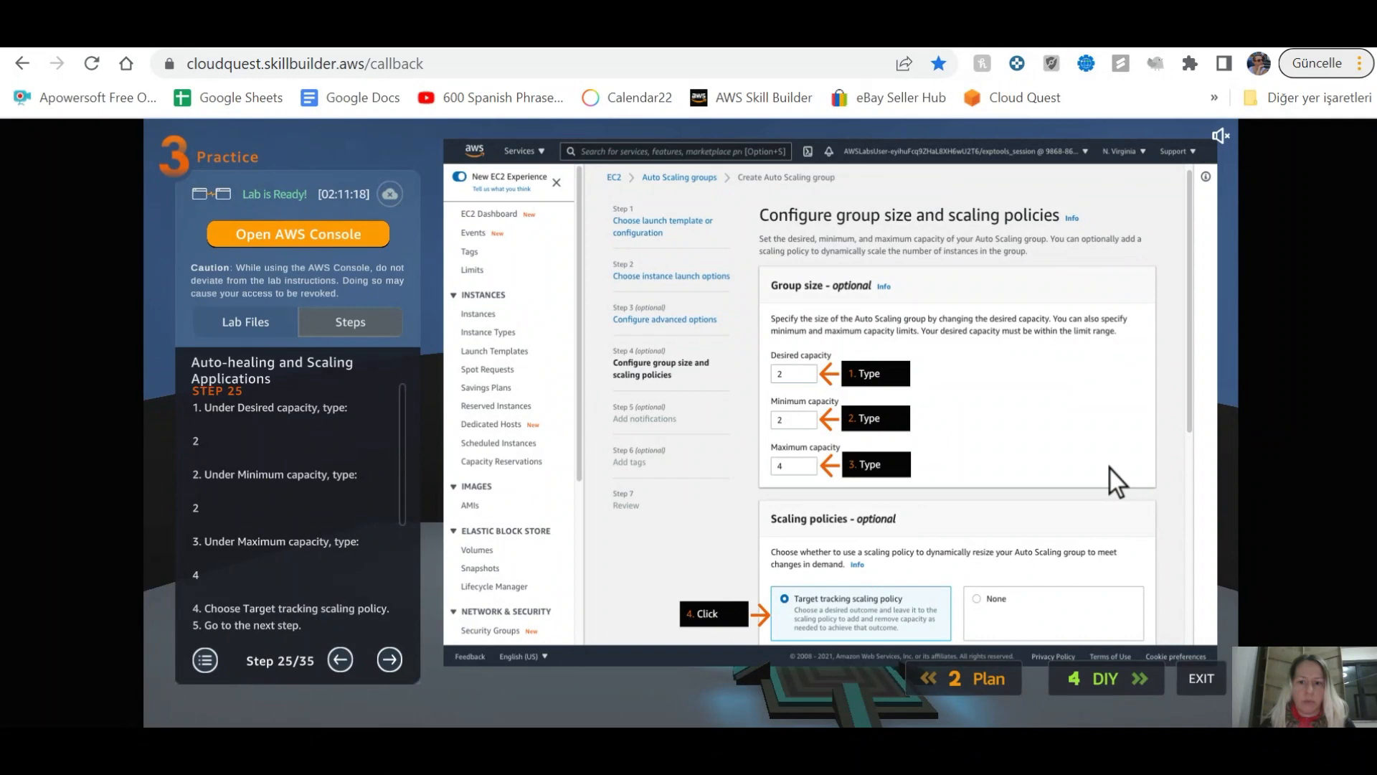
key("alt+Tab")
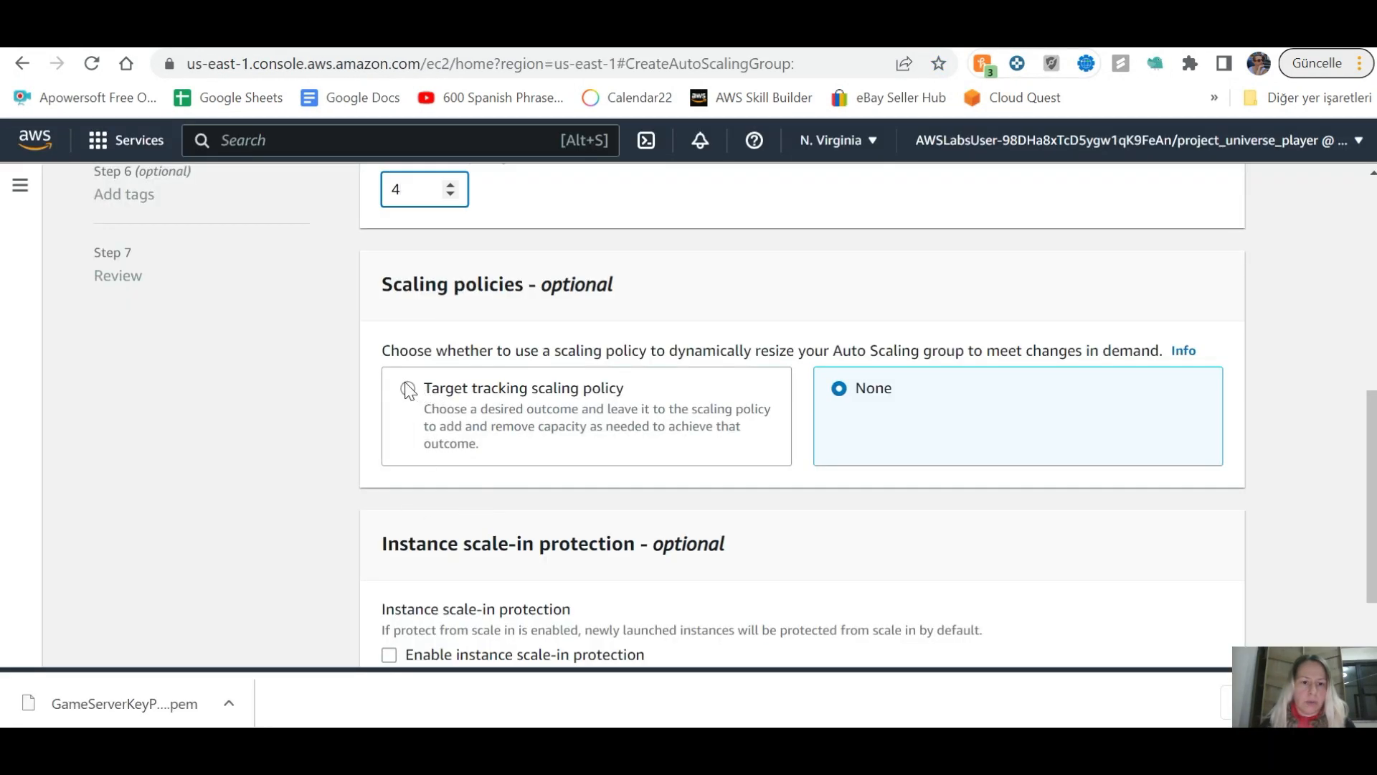
left_click(409, 389)
key("alt+Tab")
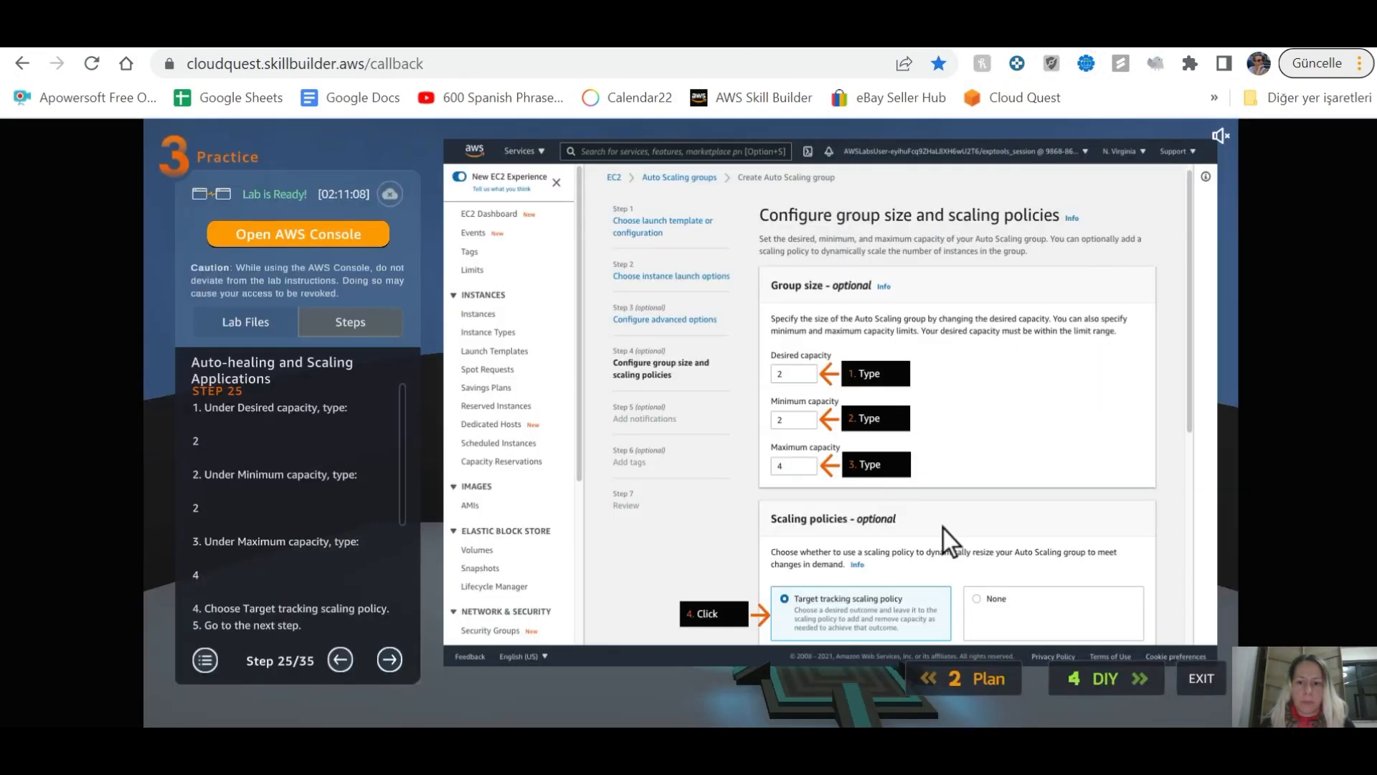
left_click(387, 655)
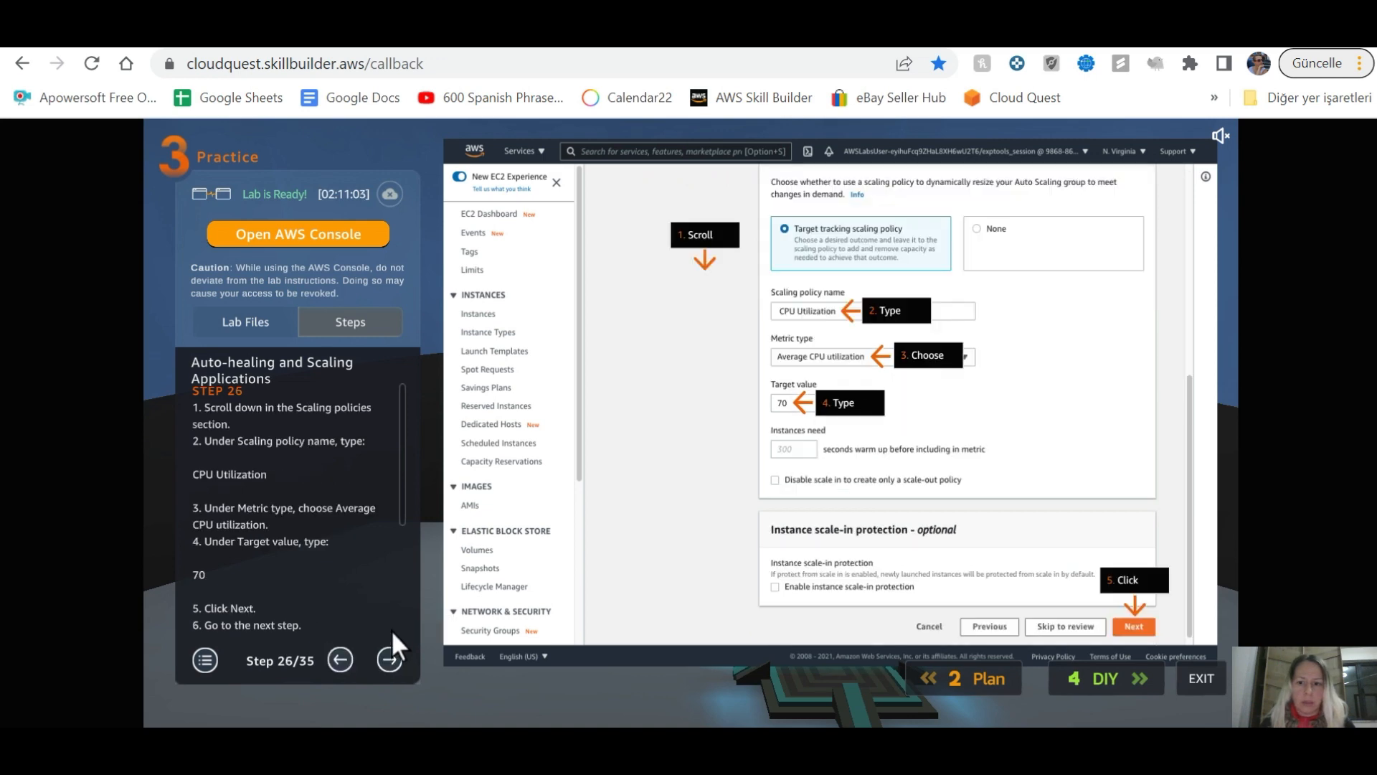
Step: Rename the scaling policy to 'CPU Utilization'
key("alt+Tab")
scroll(965, 617, "down", 5)
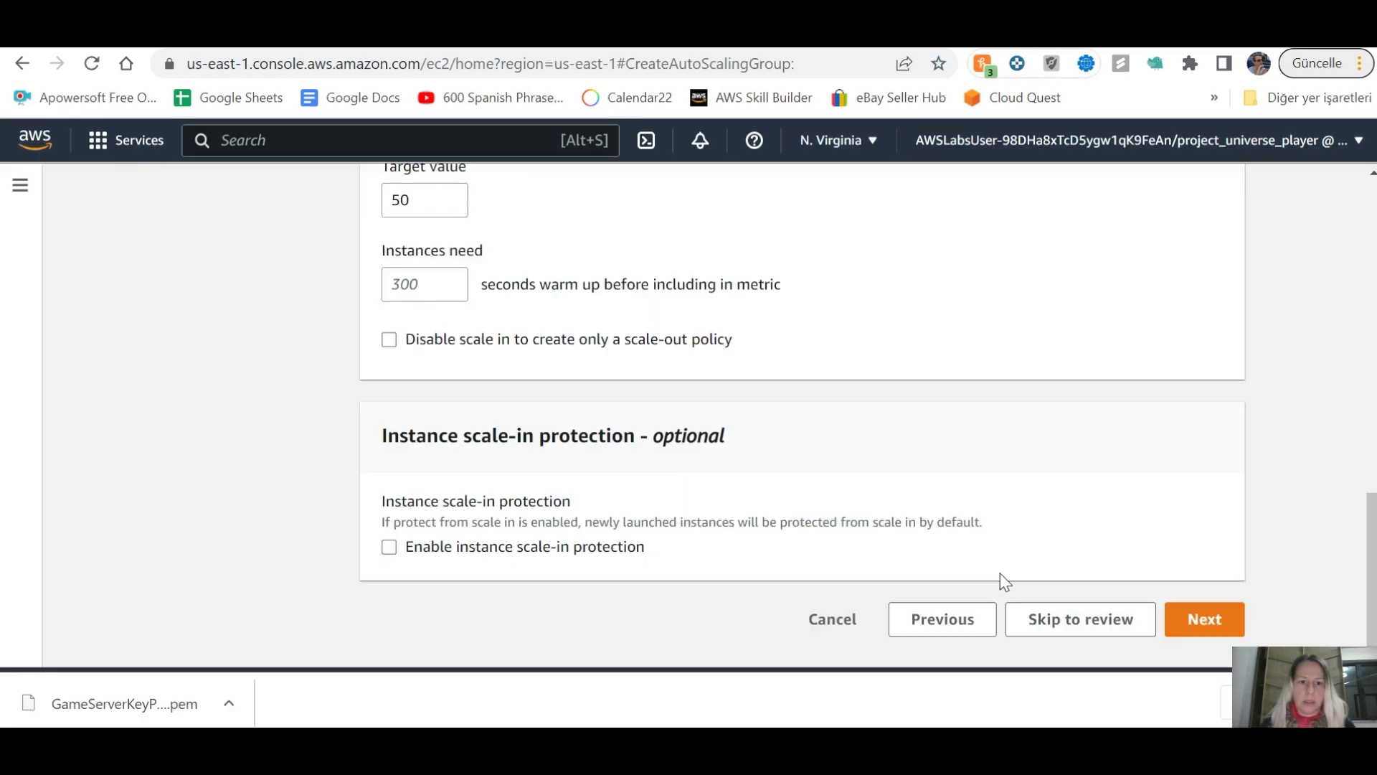
scroll(933, 552, "up", 2)
scroll(427, 309, "up", 3)
key("alt+Tab")
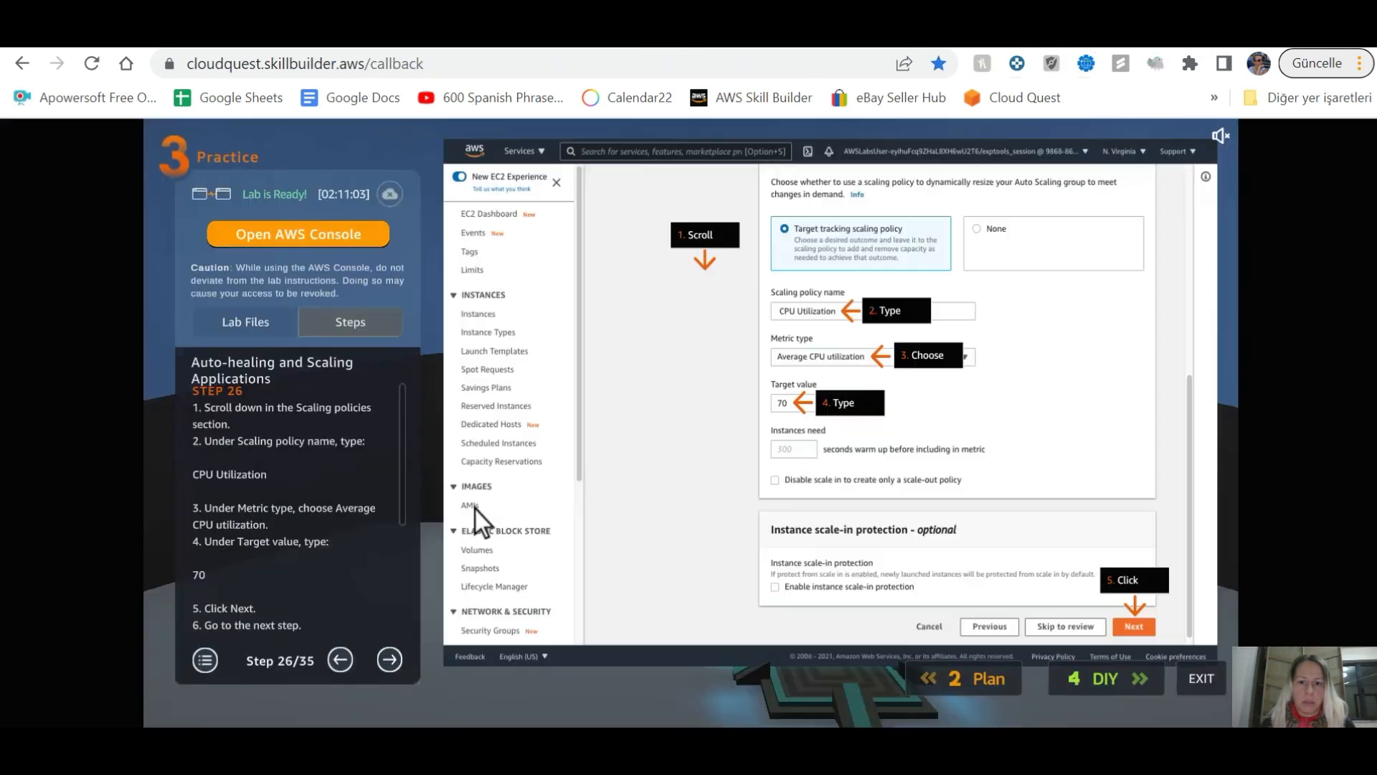
key("alt+Tab")
left_click(450, 353)
key("alt+Tab")
key("alt+Tab")
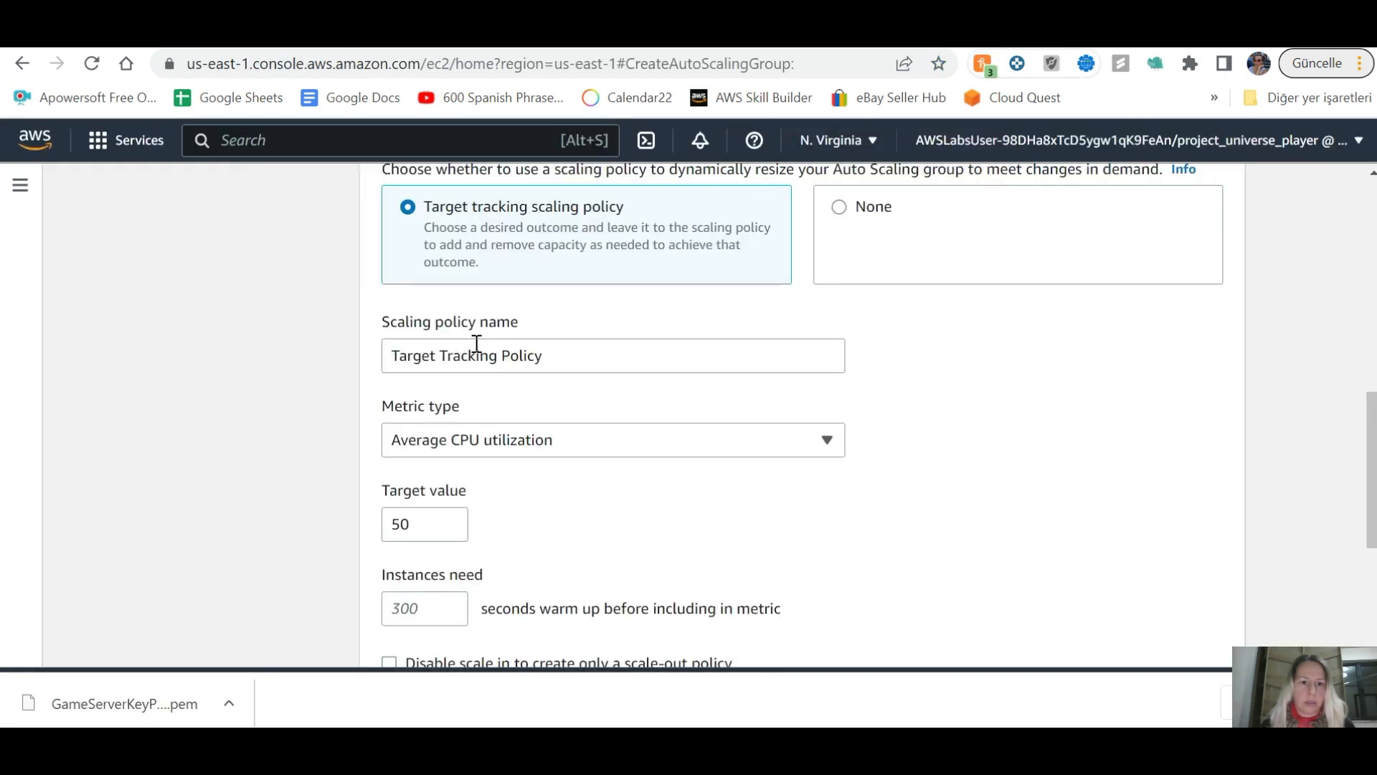
key("alt+Tab")
key("alt+Tab")
left_click_drag(573, 355, 330, 341)
type("CPU")
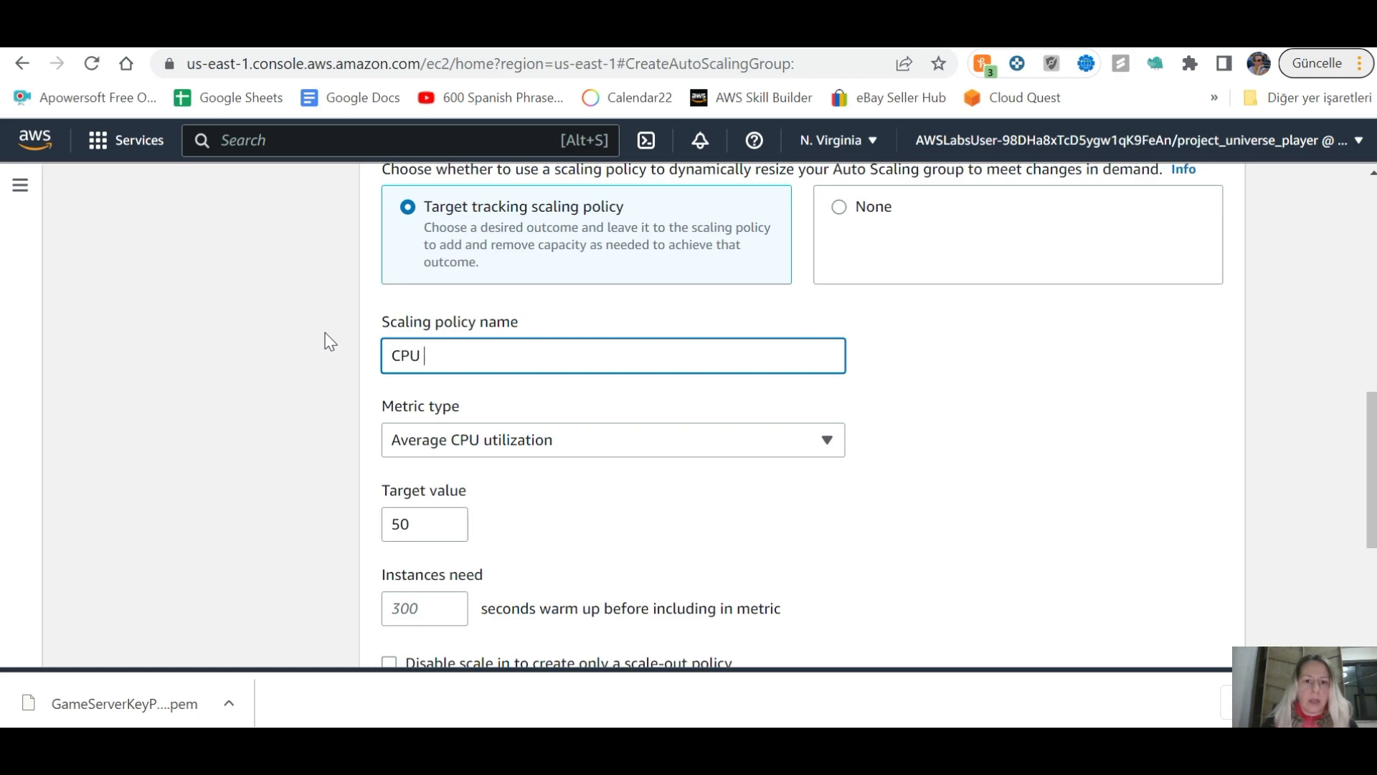
key("alt+Tab")
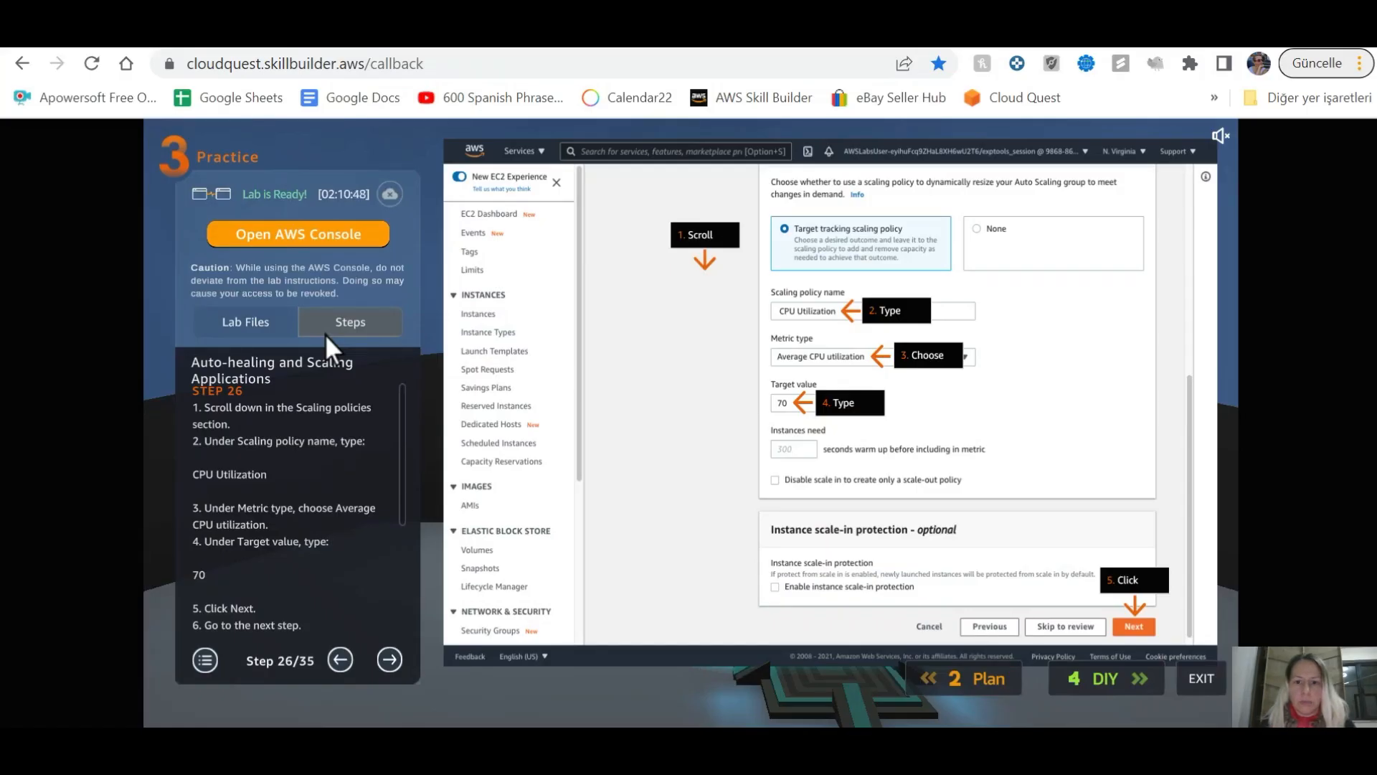
key("alt+Tab")
type("U")
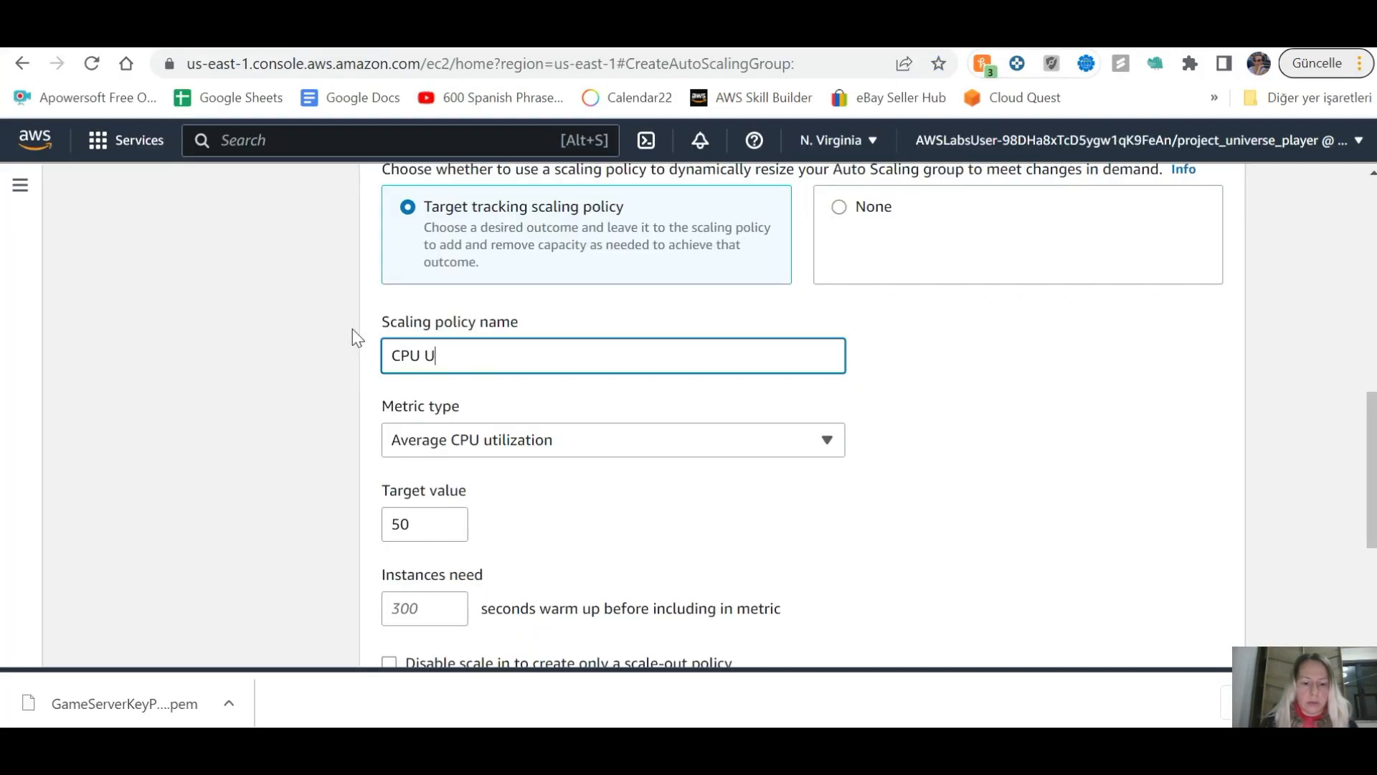
type("tilization")
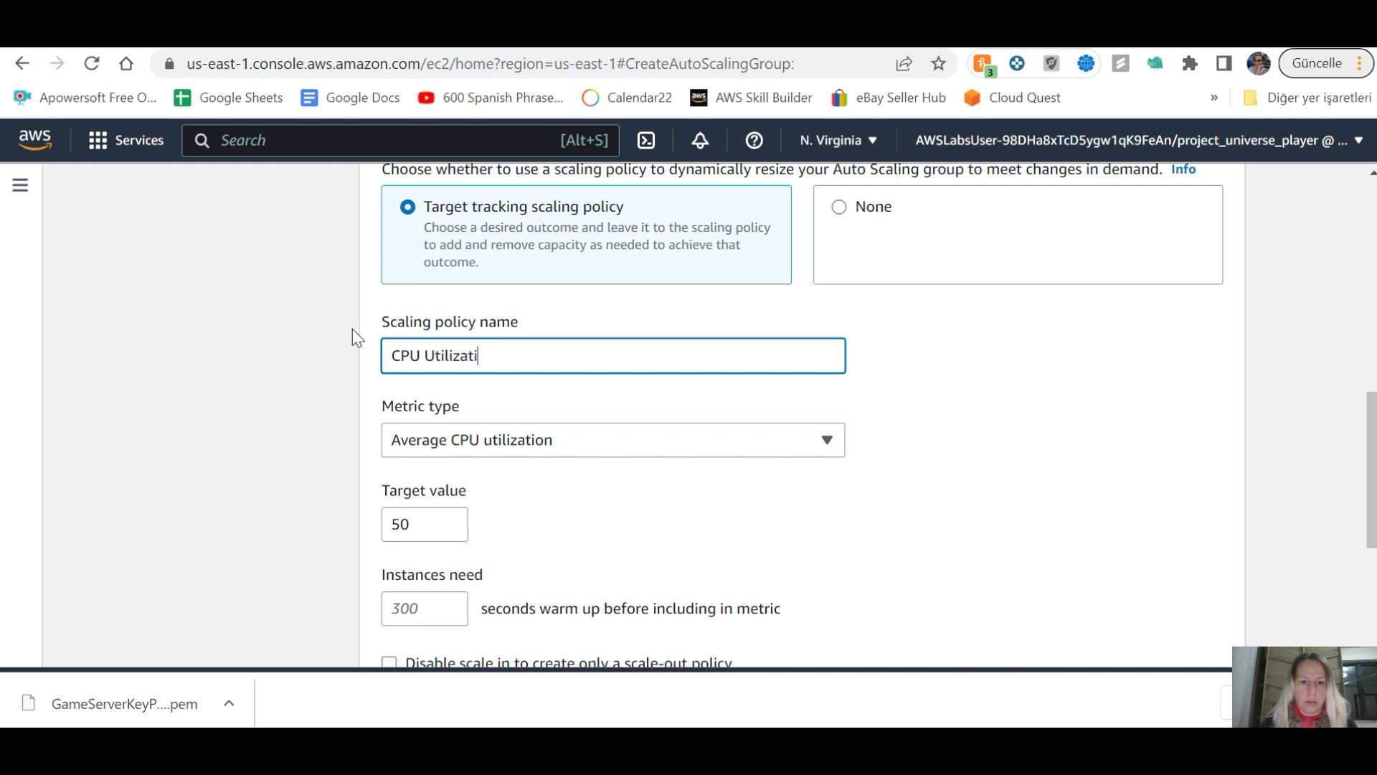
Step: Set the average CPU utilization target value to 70 and proceed to notifications
key("alt+Tab")
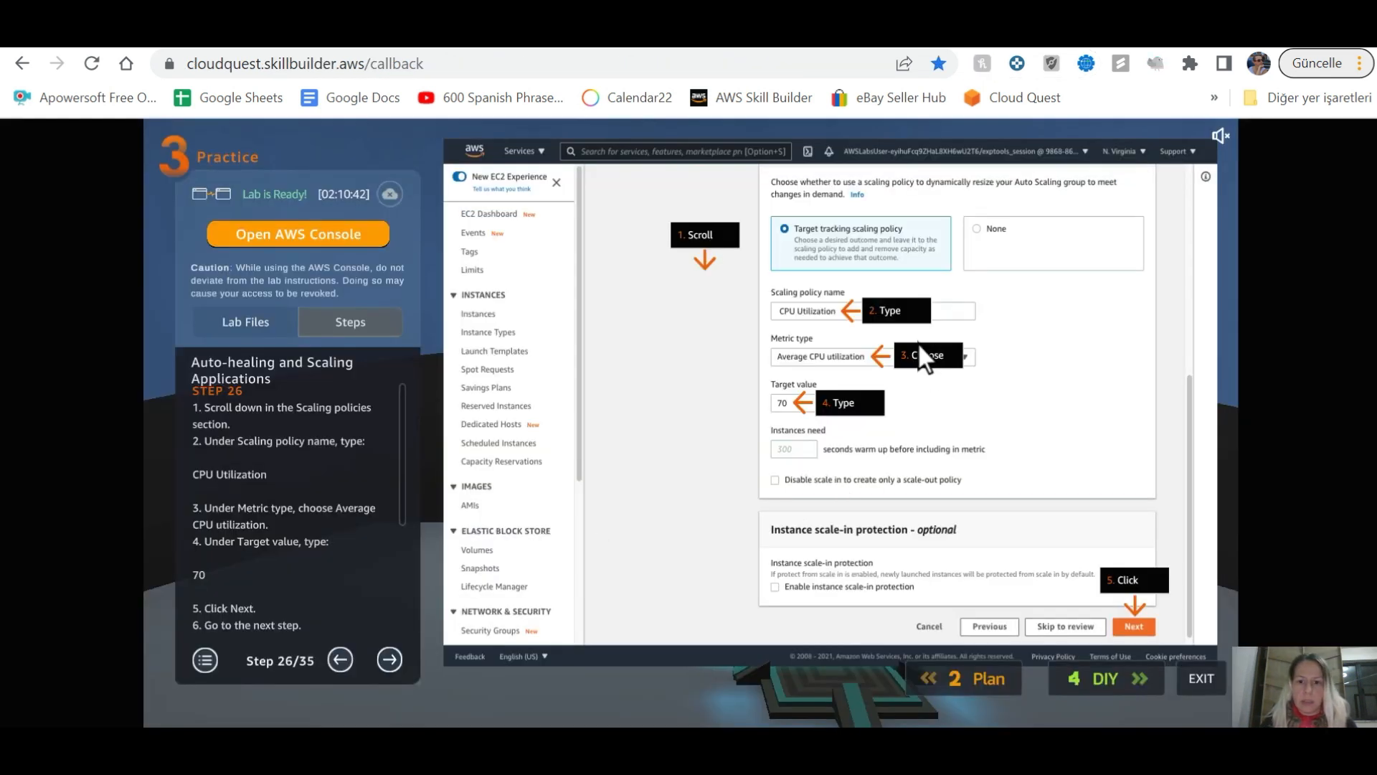
key("alt+Tab")
key("alt+Tab")
key("alt+Tab")
double_click(419, 522)
type("70")
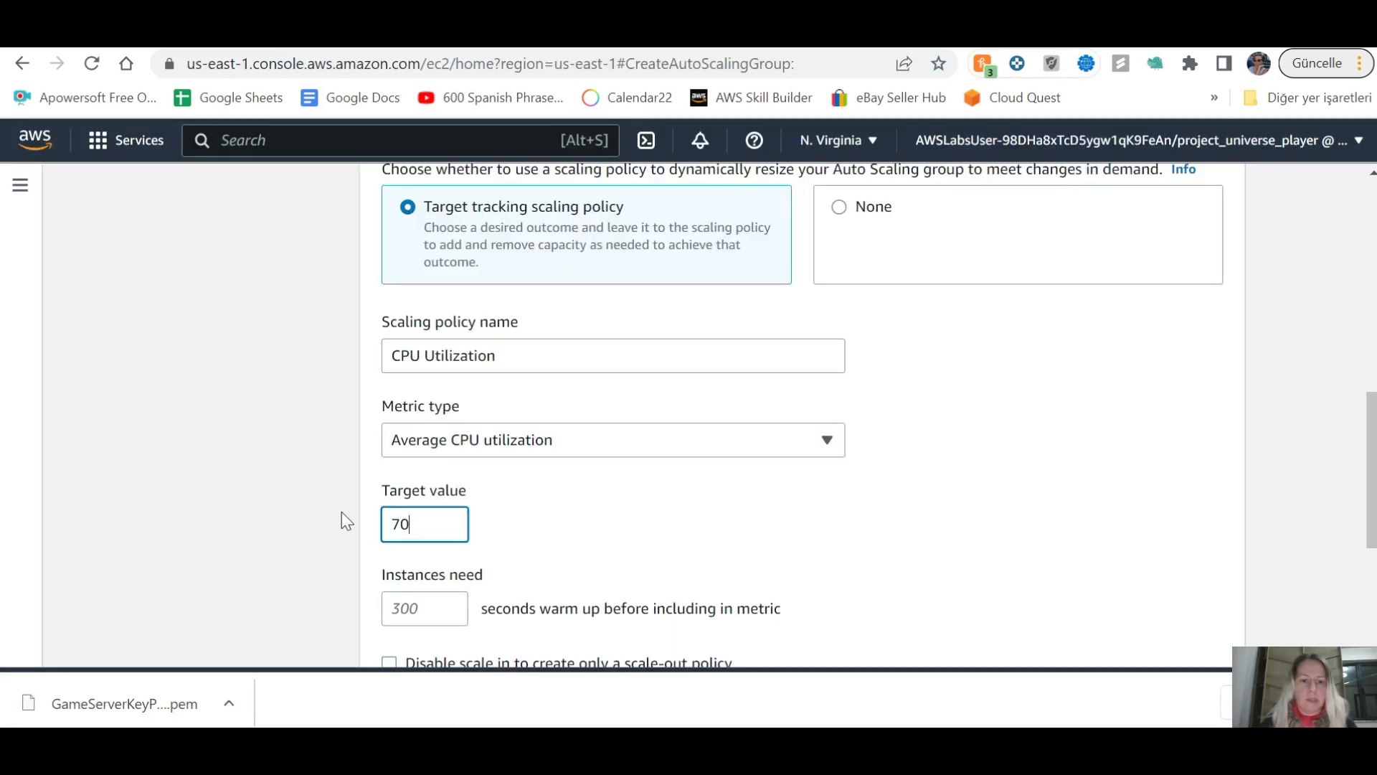
key("alt+Tab")
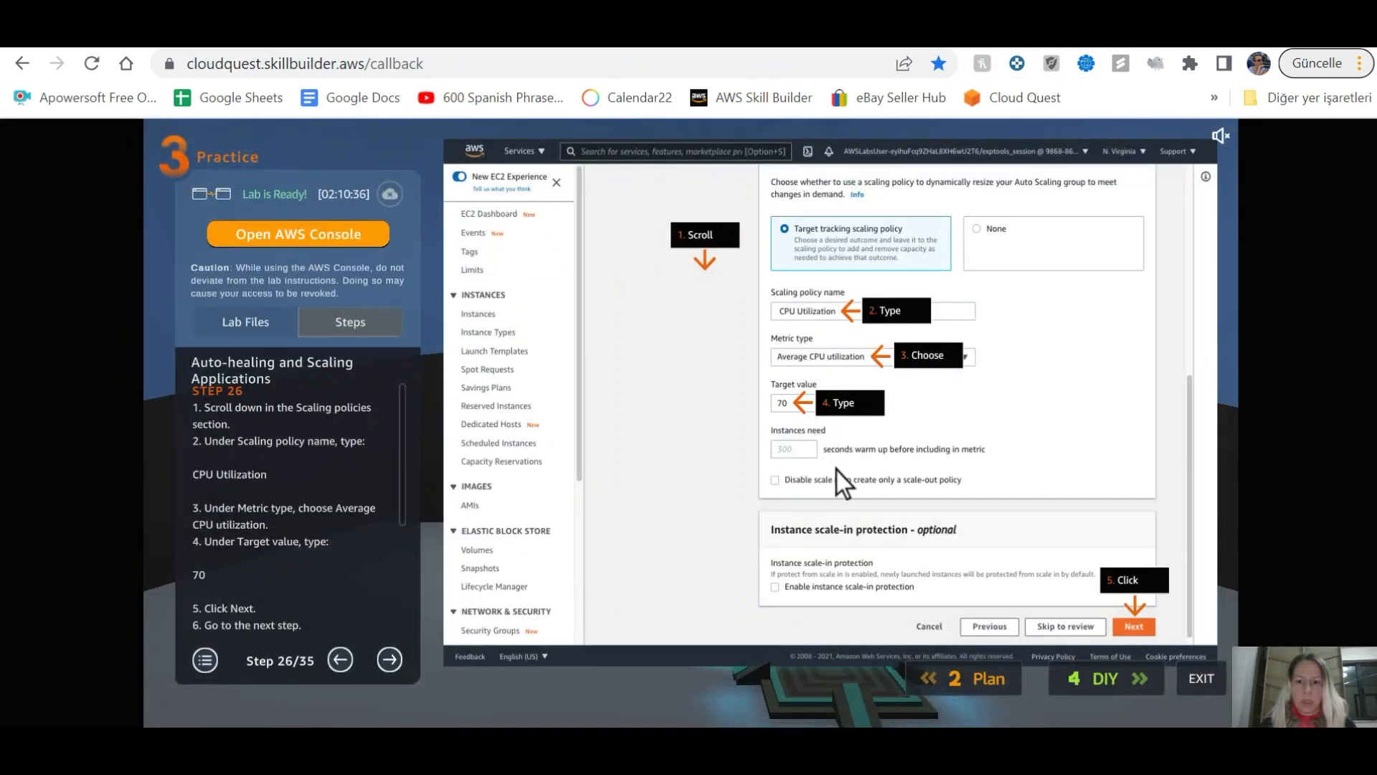
key("alt+Tab")
scroll(818, 486, "down", 5)
left_click(1204, 621)
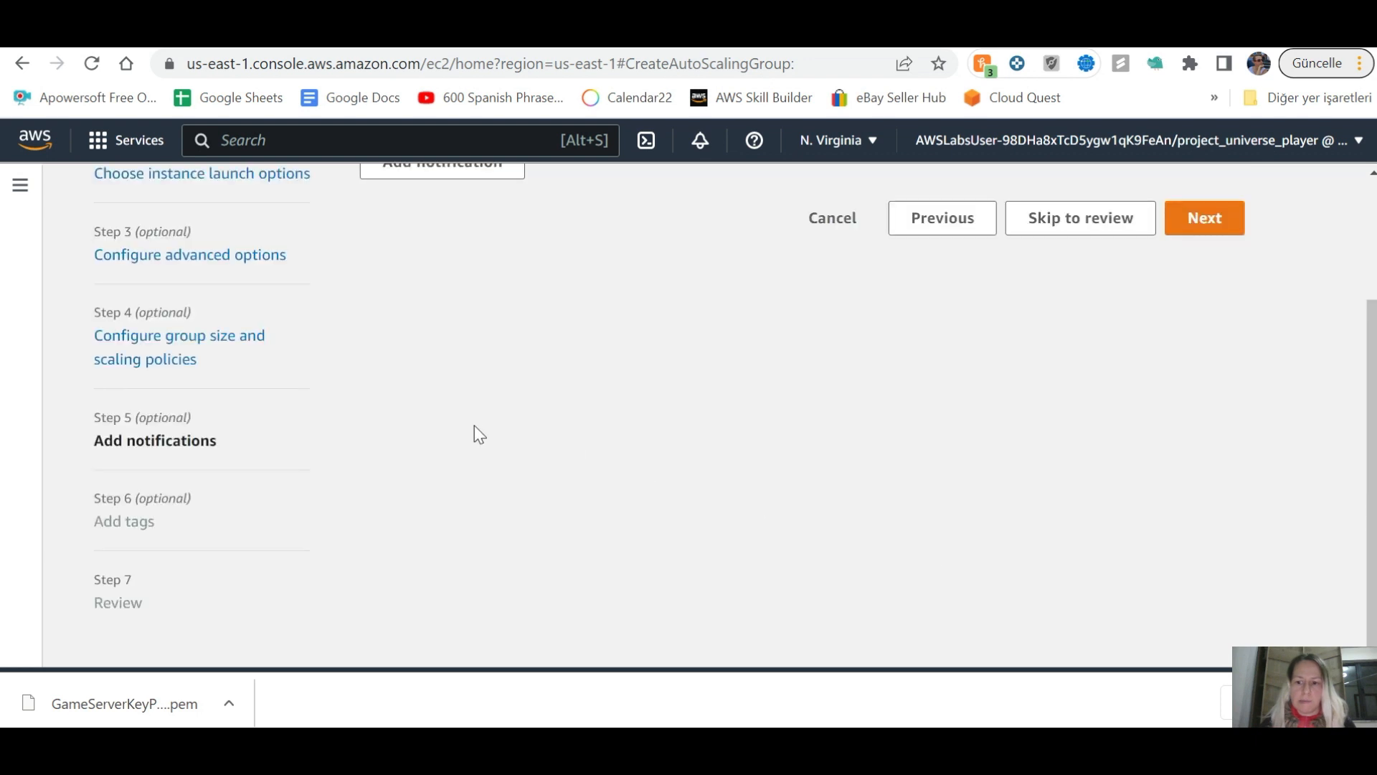
key("alt+Tab")
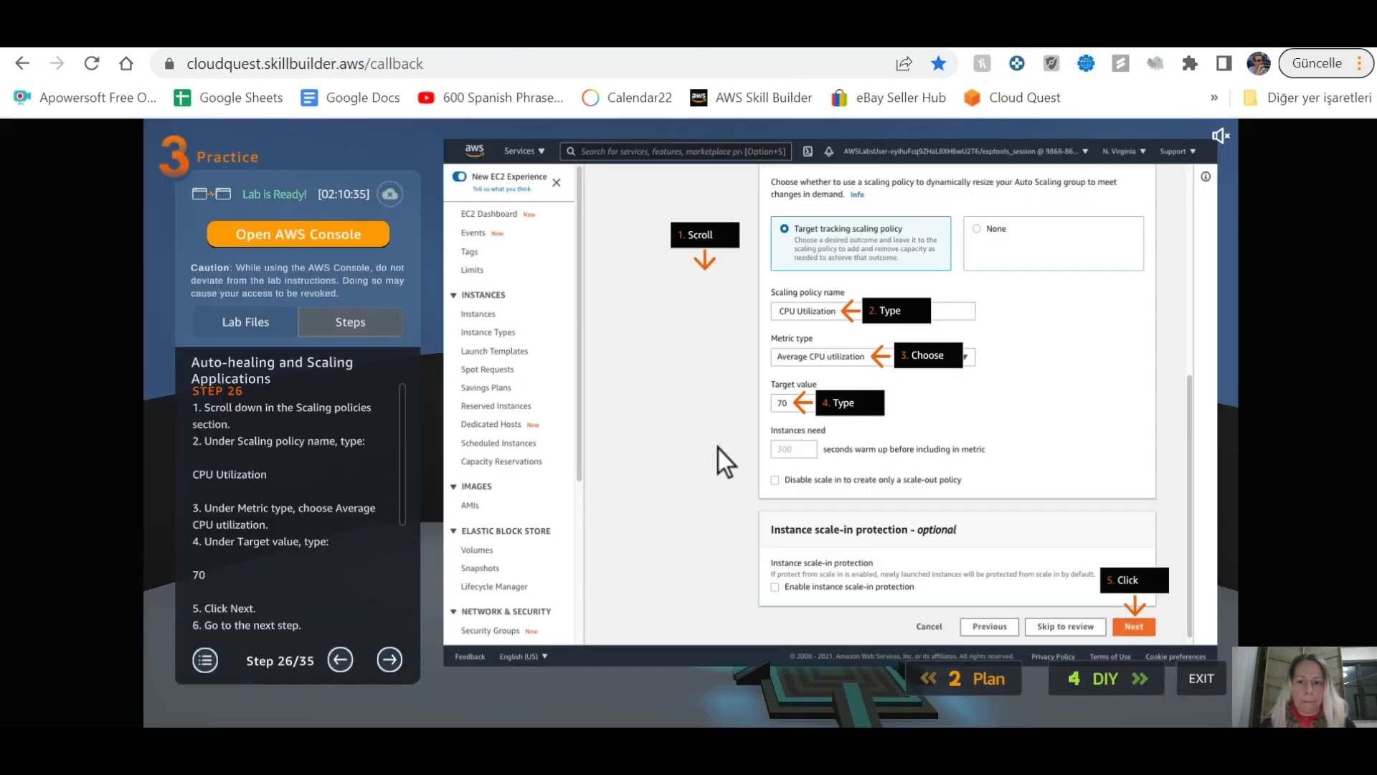
Step: Advance the lab guide through steps 27 and 28
left_click(387, 659)
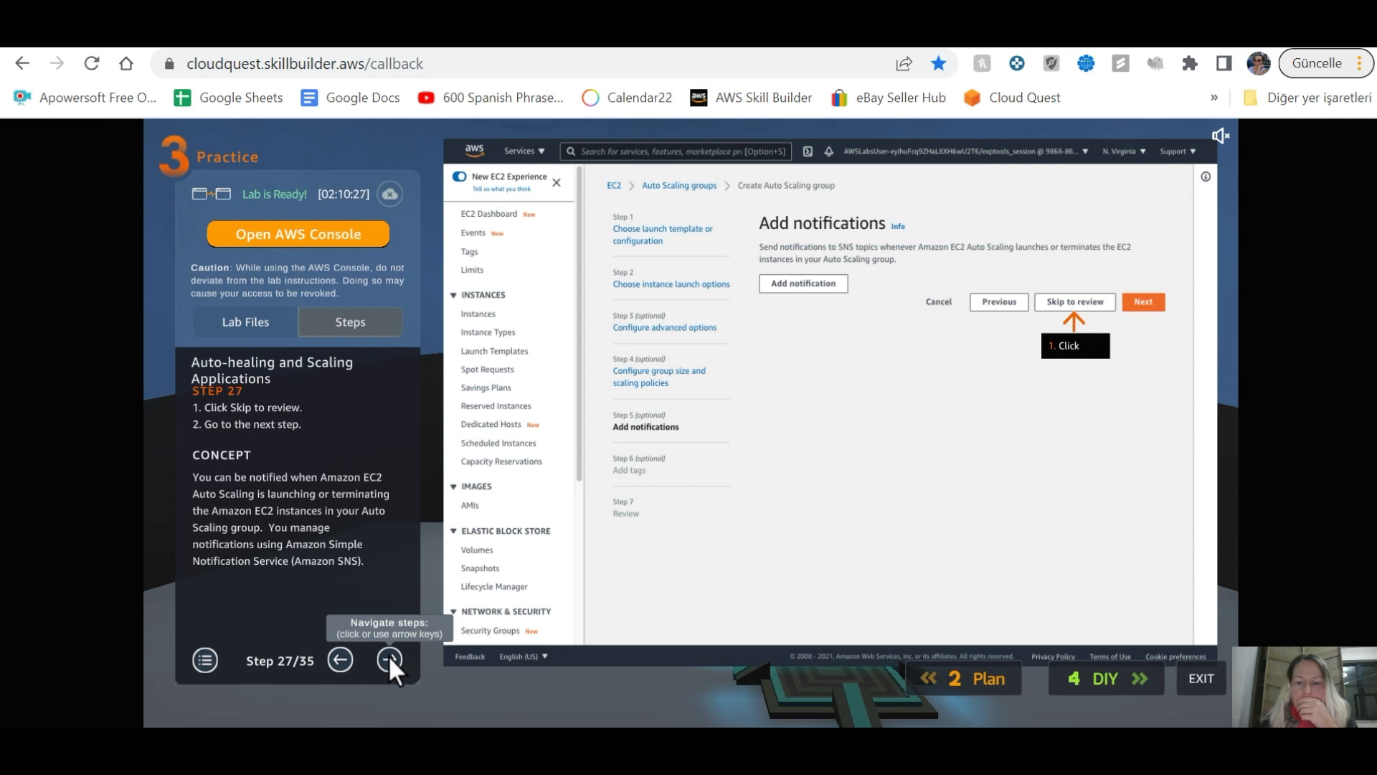
left_click(389, 656)
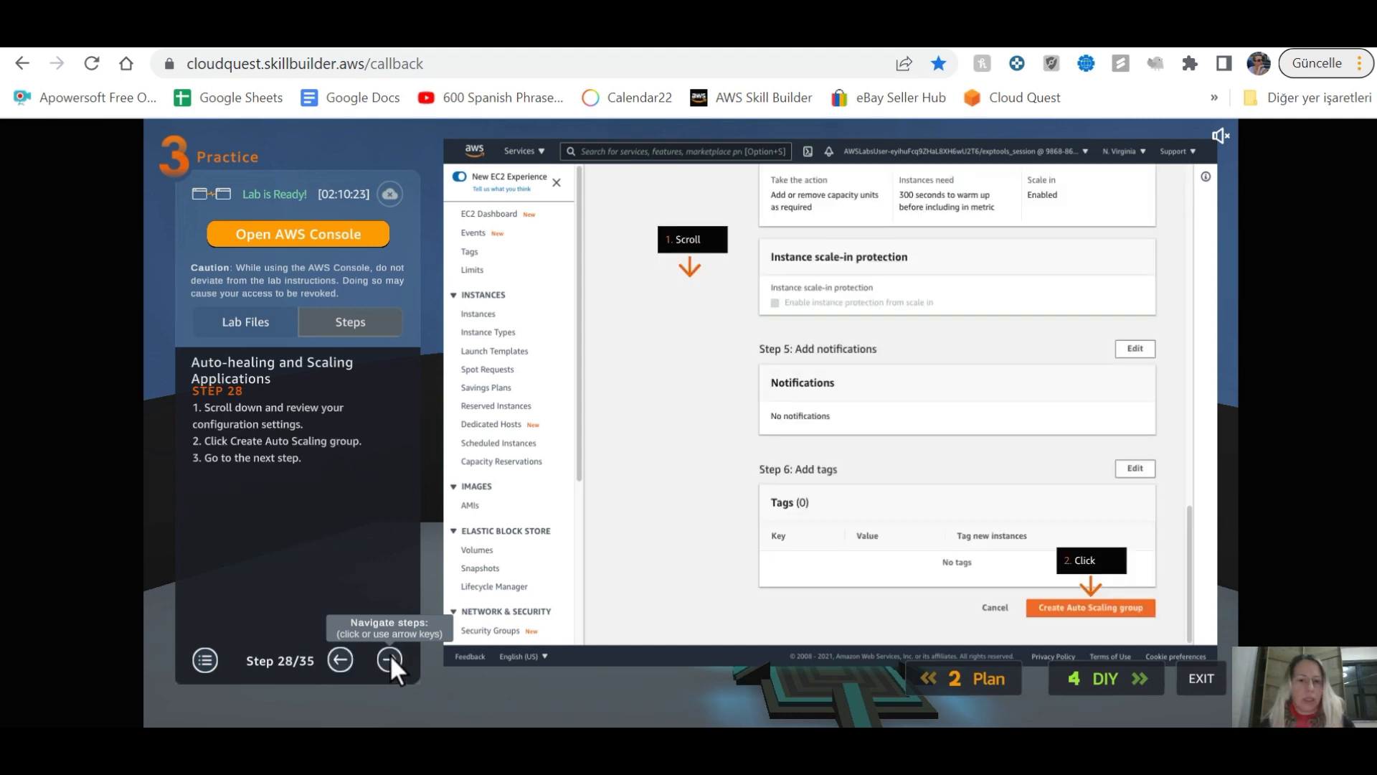
key("alt+Tab")
Step: Skip to review, create the RegularCustomerGameServer group, and advance the guide to step 29
left_click(1090, 236)
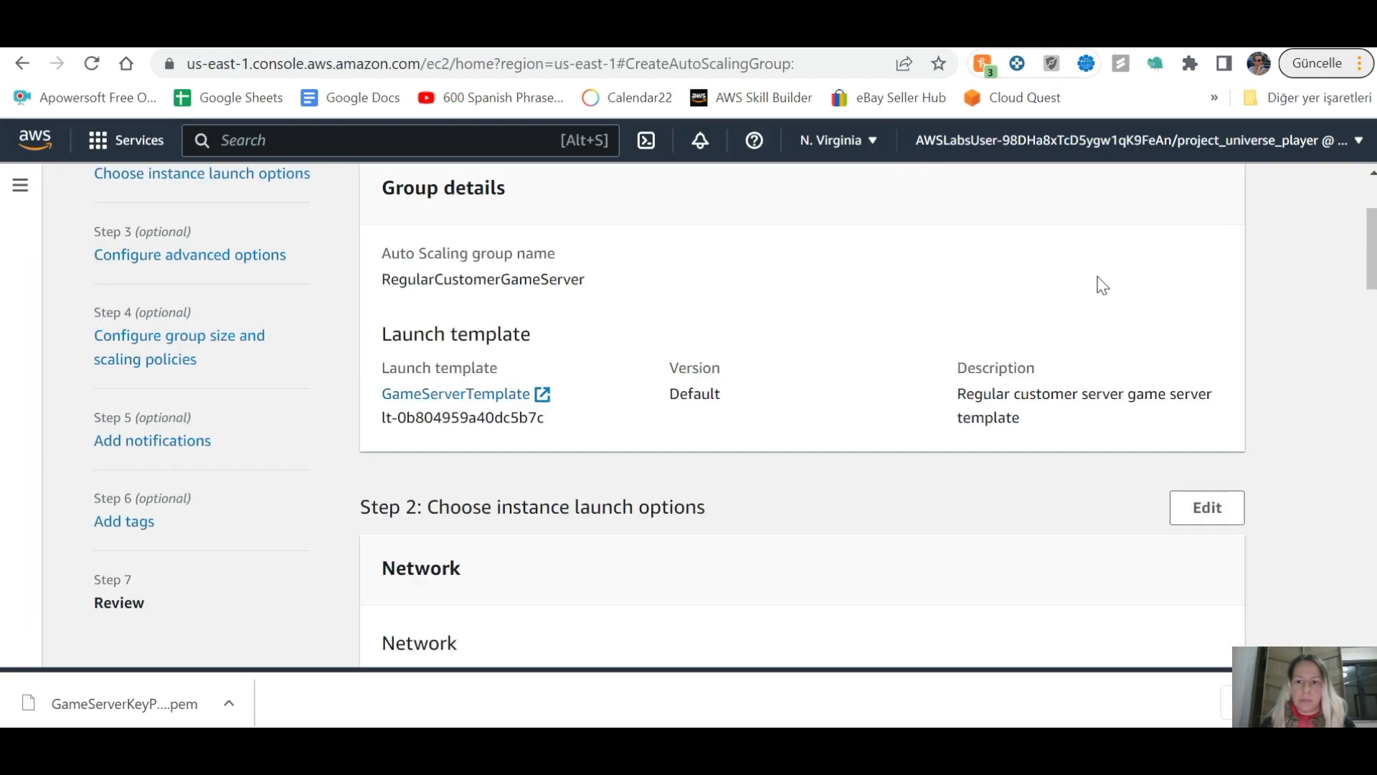
scroll(969, 532, "down", 15)
scroll(993, 543, "down", 10)
left_click(1113, 618)
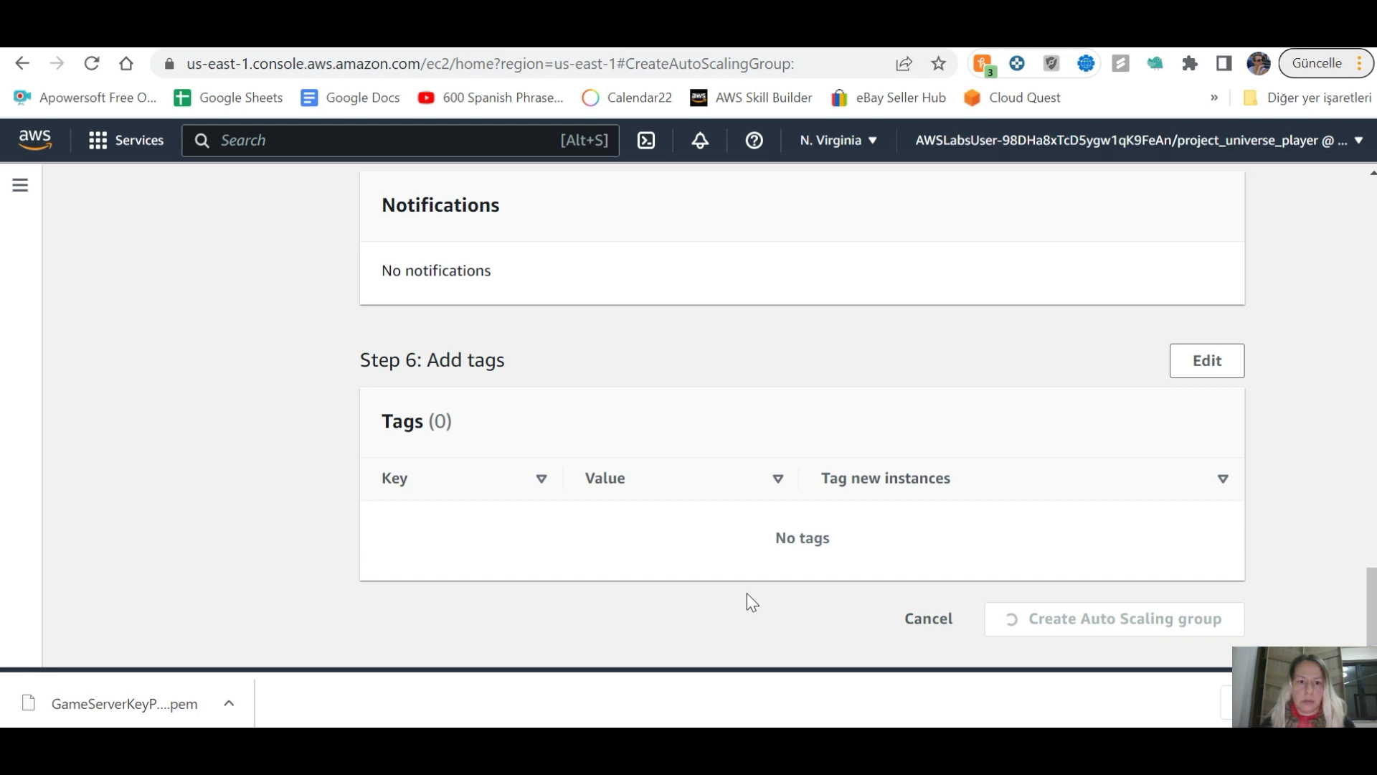
key("alt+Tab")
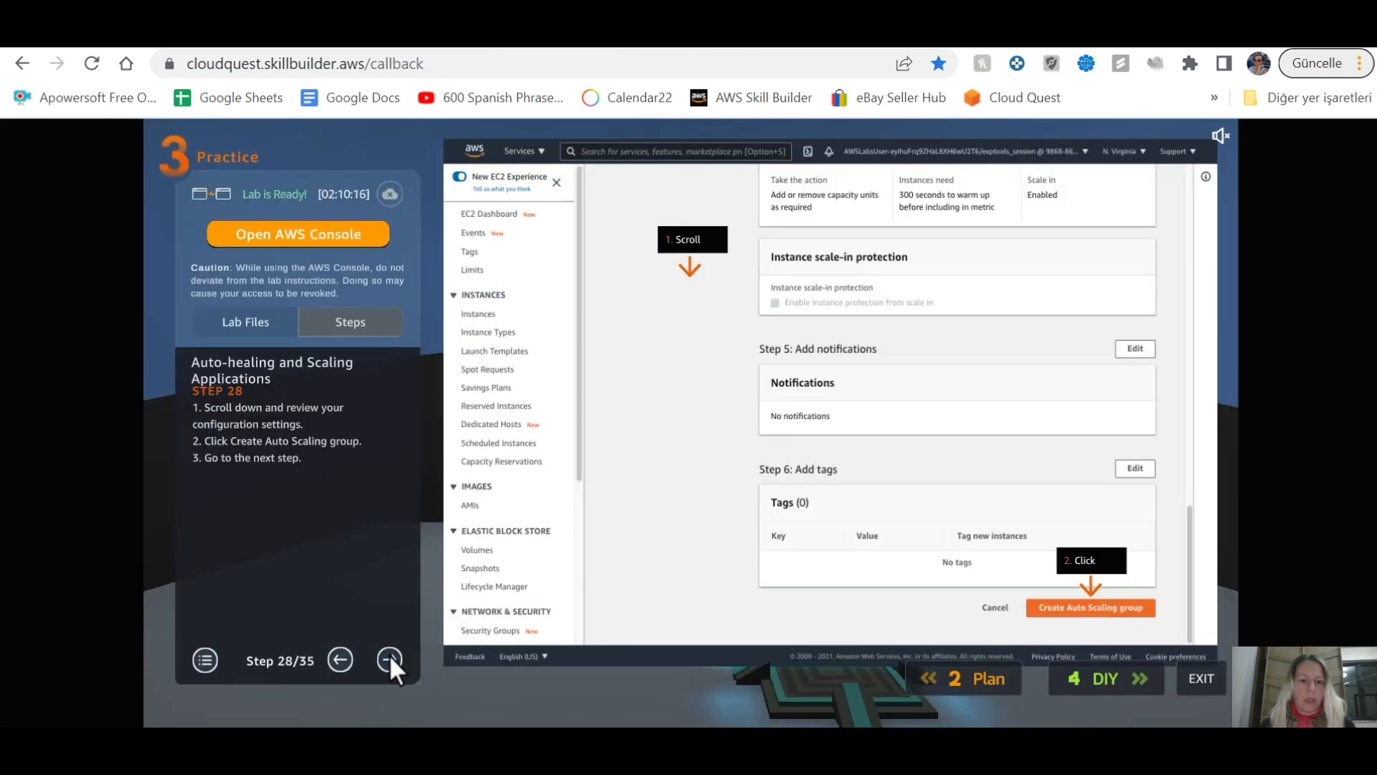
left_click(390, 659)
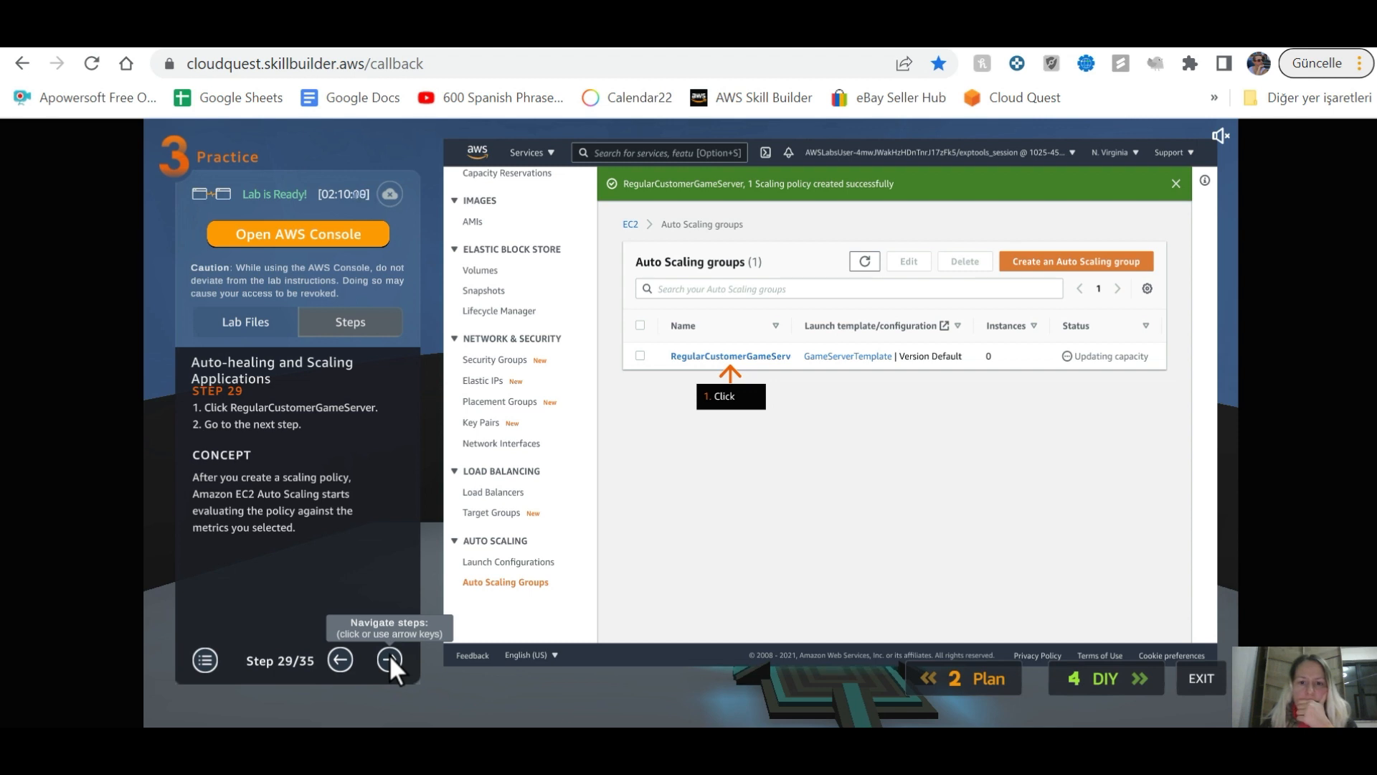
Step: Show RegularCustomerGameServer's activity history with two launching instances; guide advanced to step 31
left_click(389, 658)
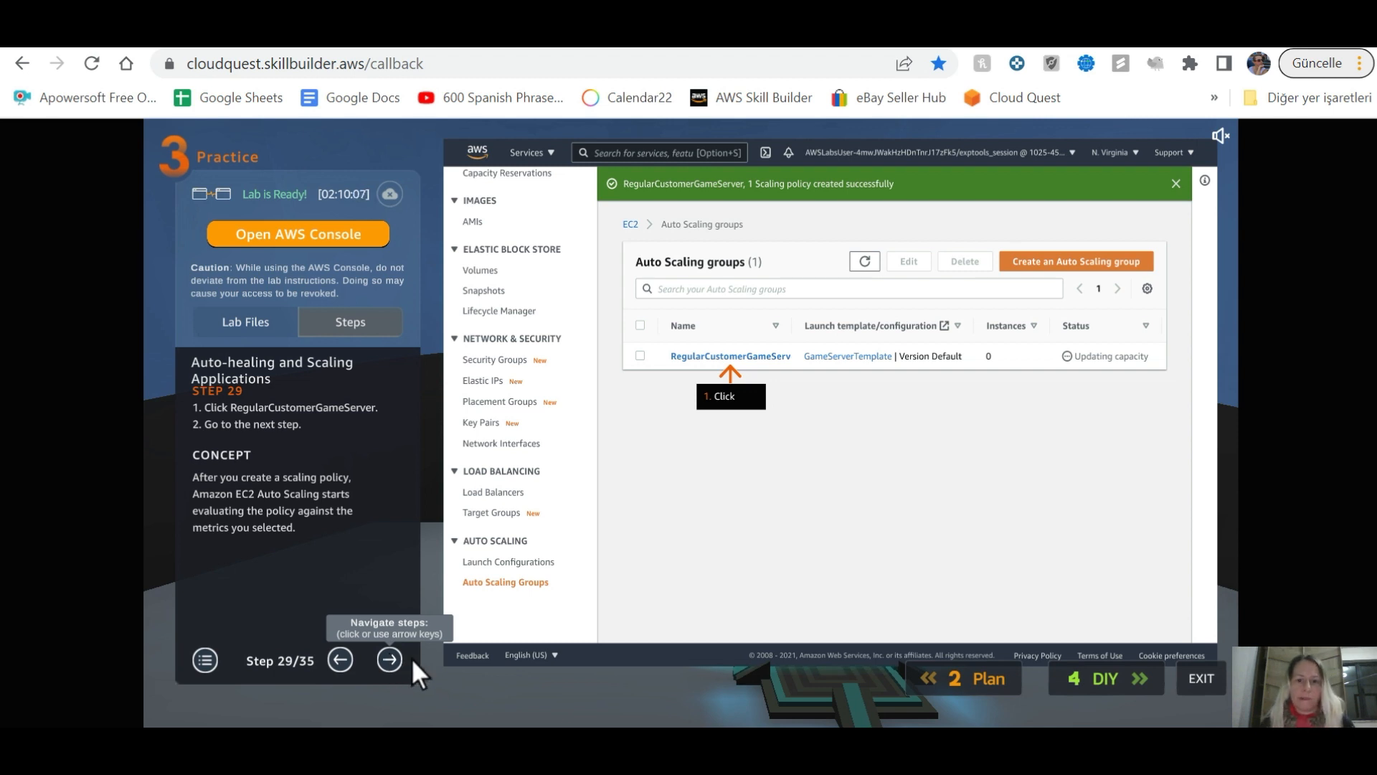
key("alt+Tab")
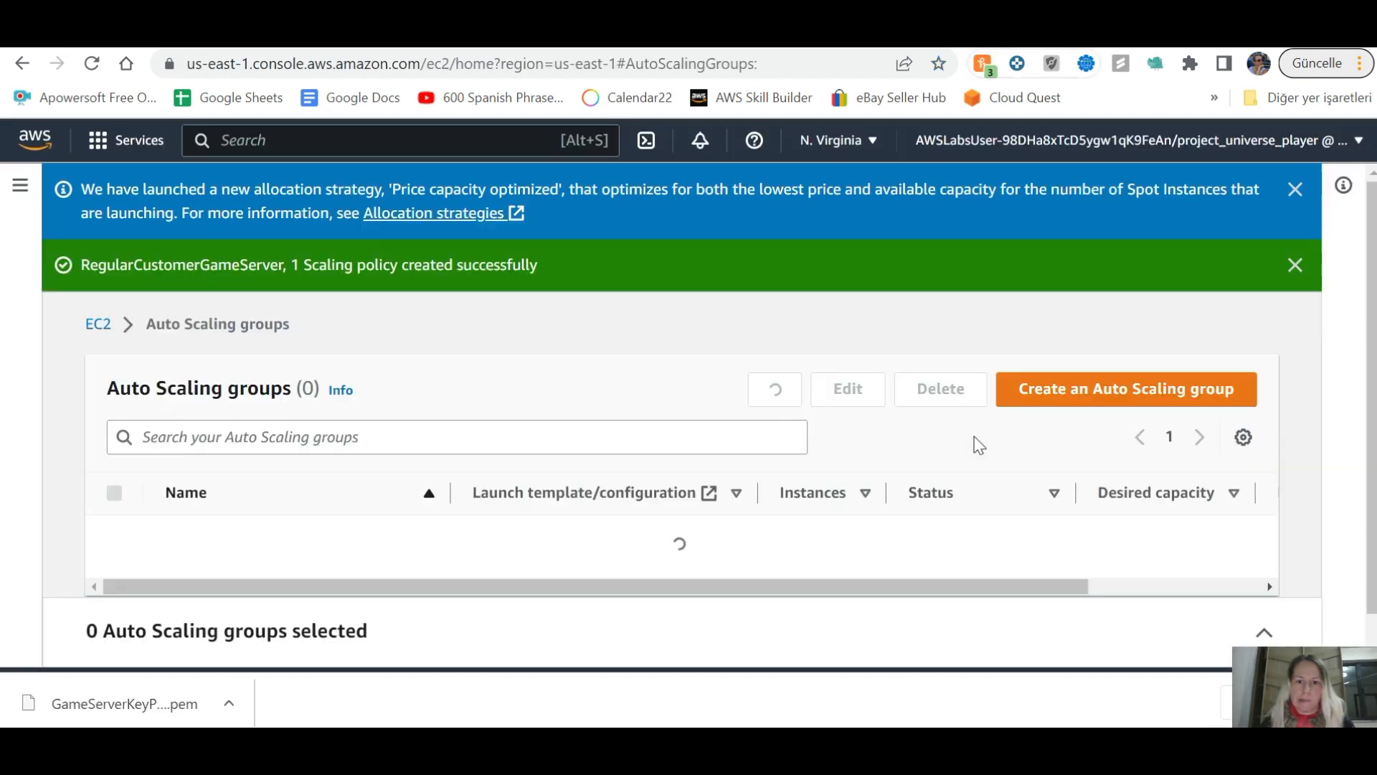
left_click(355, 516)
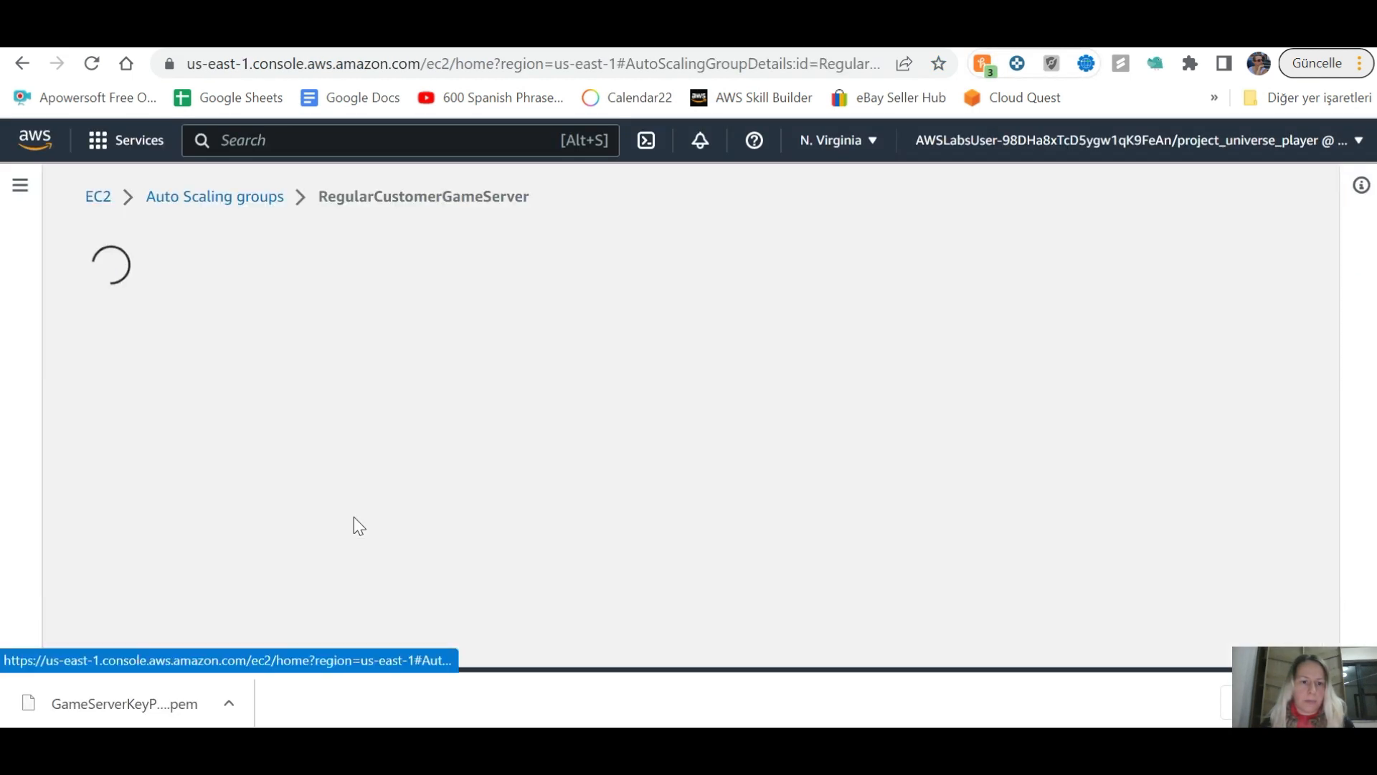
key("alt+Tab")
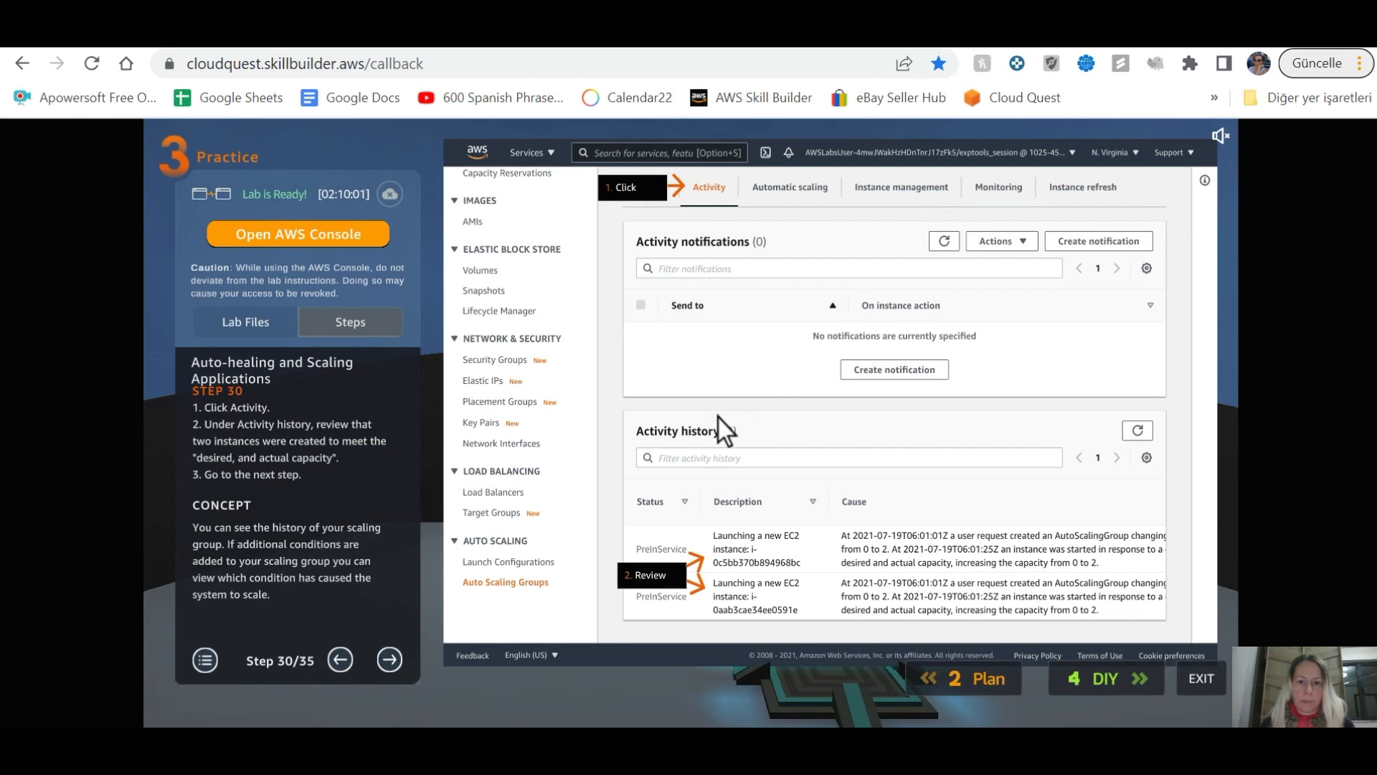
key("alt+Tab")
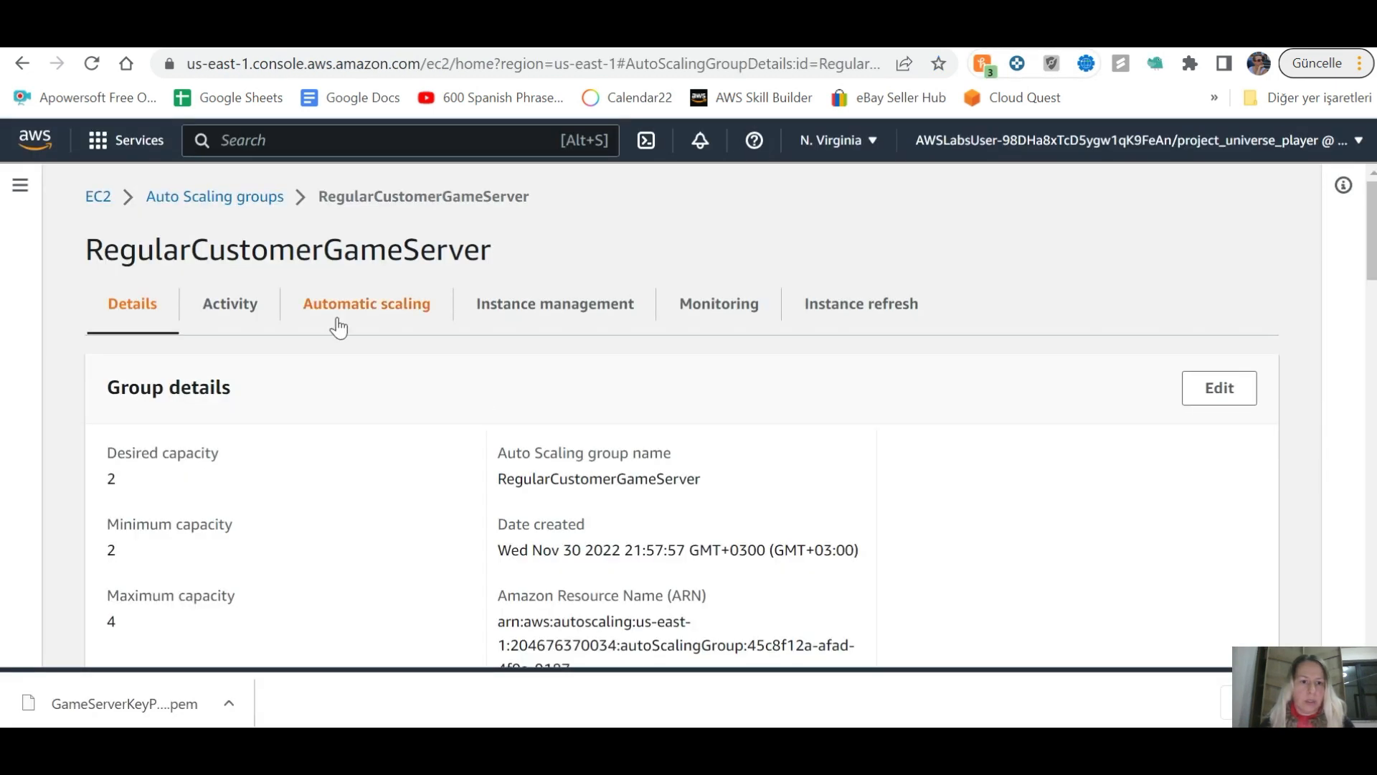
left_click(236, 304)
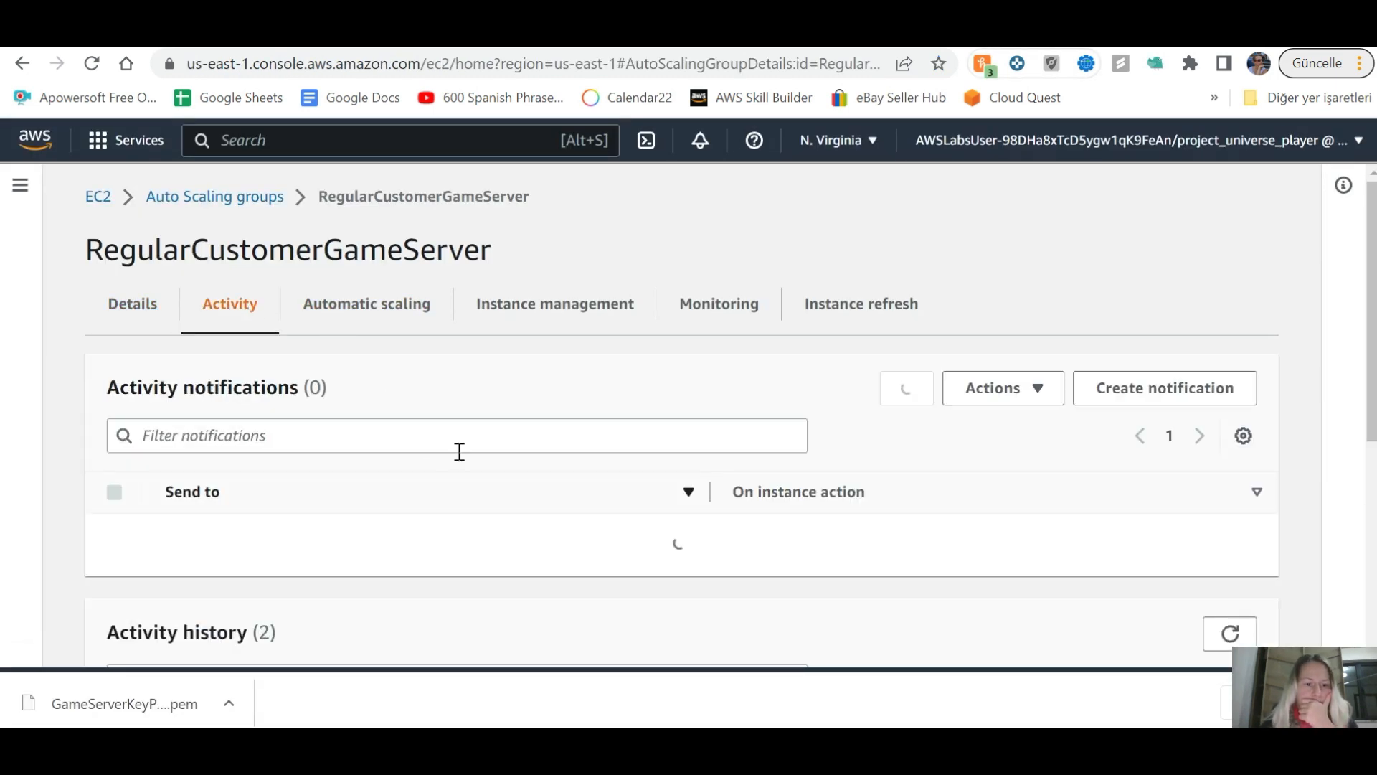
scroll(459, 459, "down", 6)
scroll(461, 450, "down", 1)
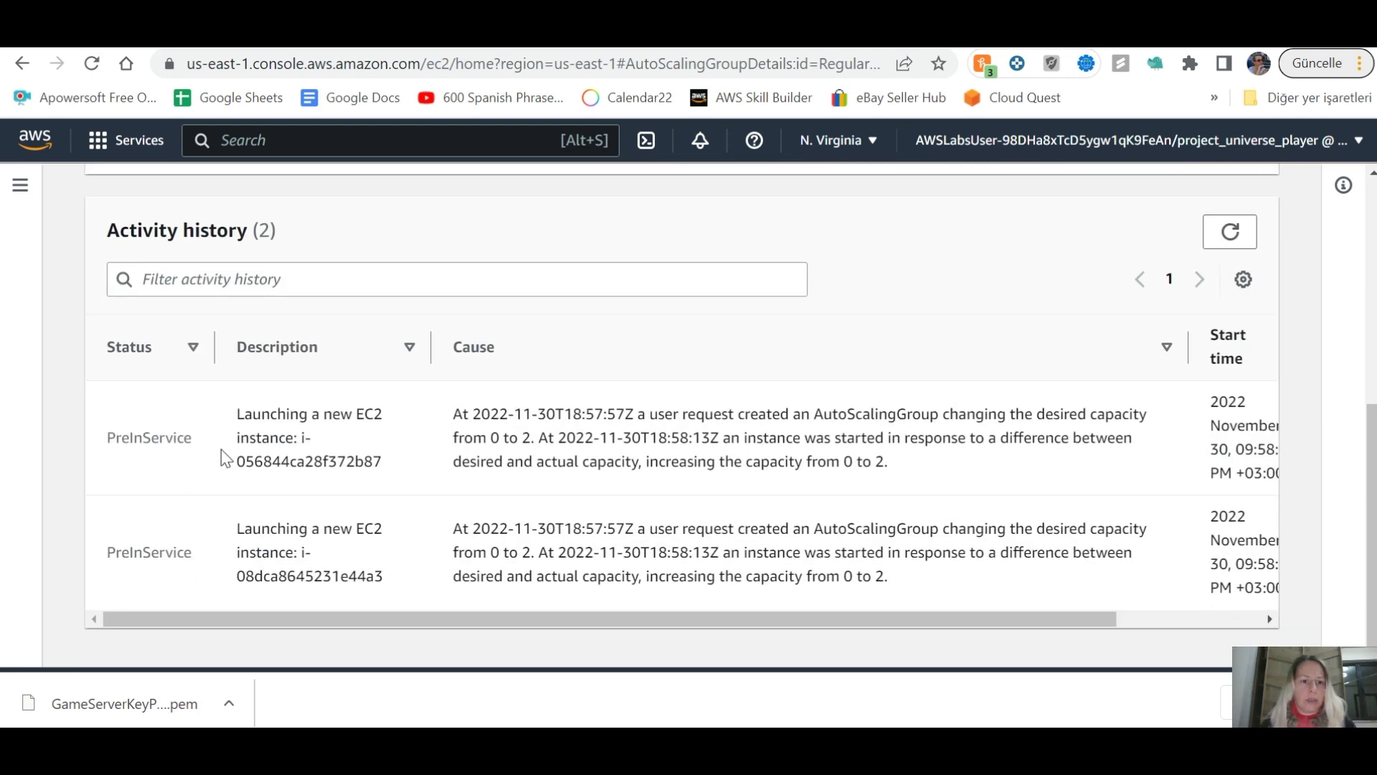
key("alt+Tab")
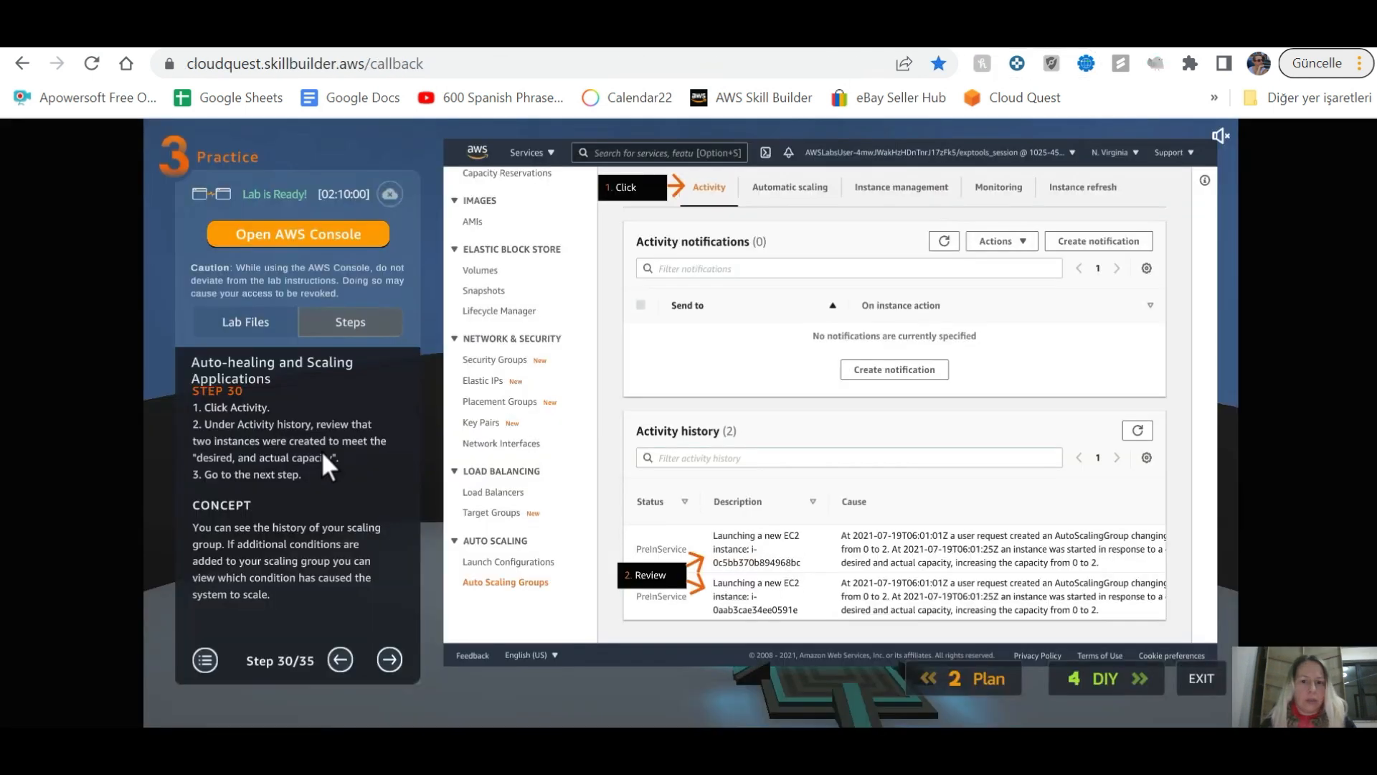
left_click(392, 658)
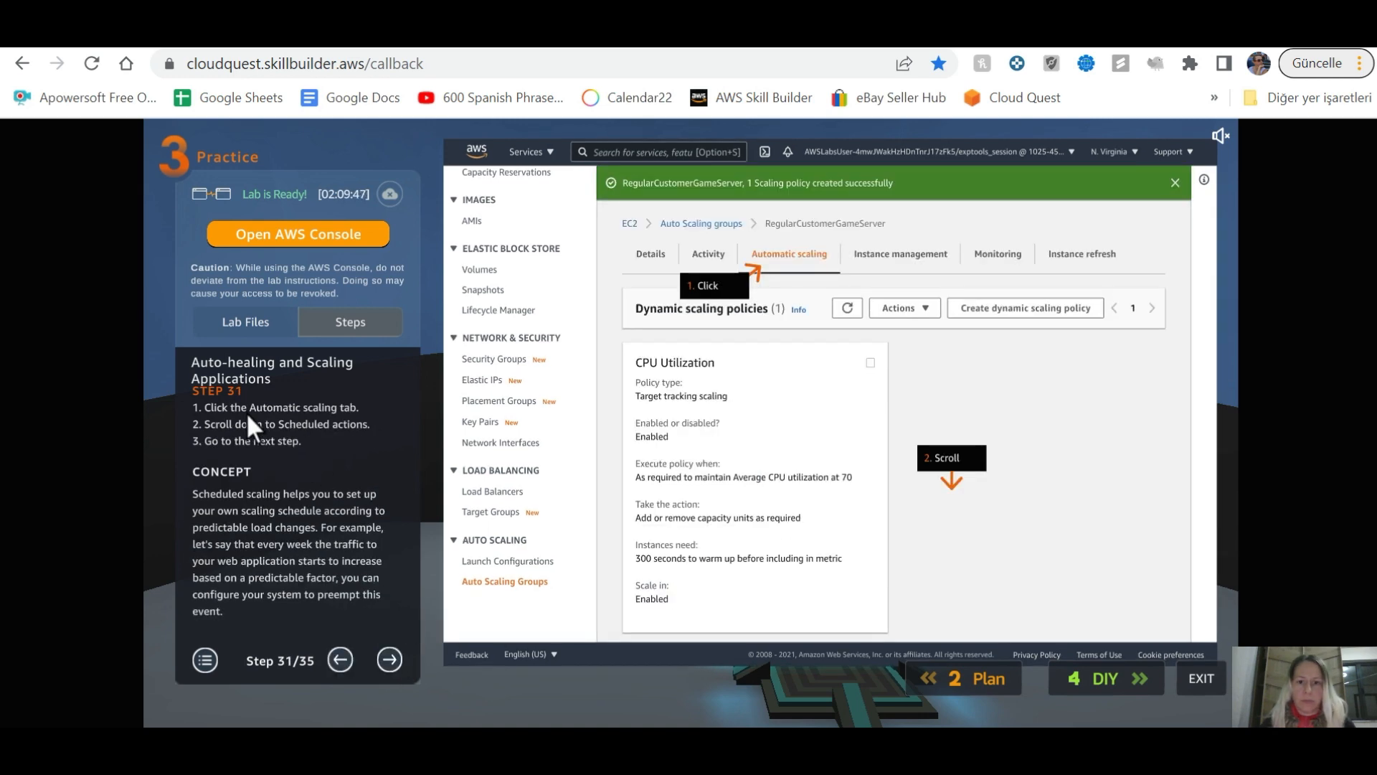
Step: Open the group's automatic scaling view and advance the lab guide to step 33
key("alt+Tab")
scroll(364, 367, "up", 5)
left_click(391, 332)
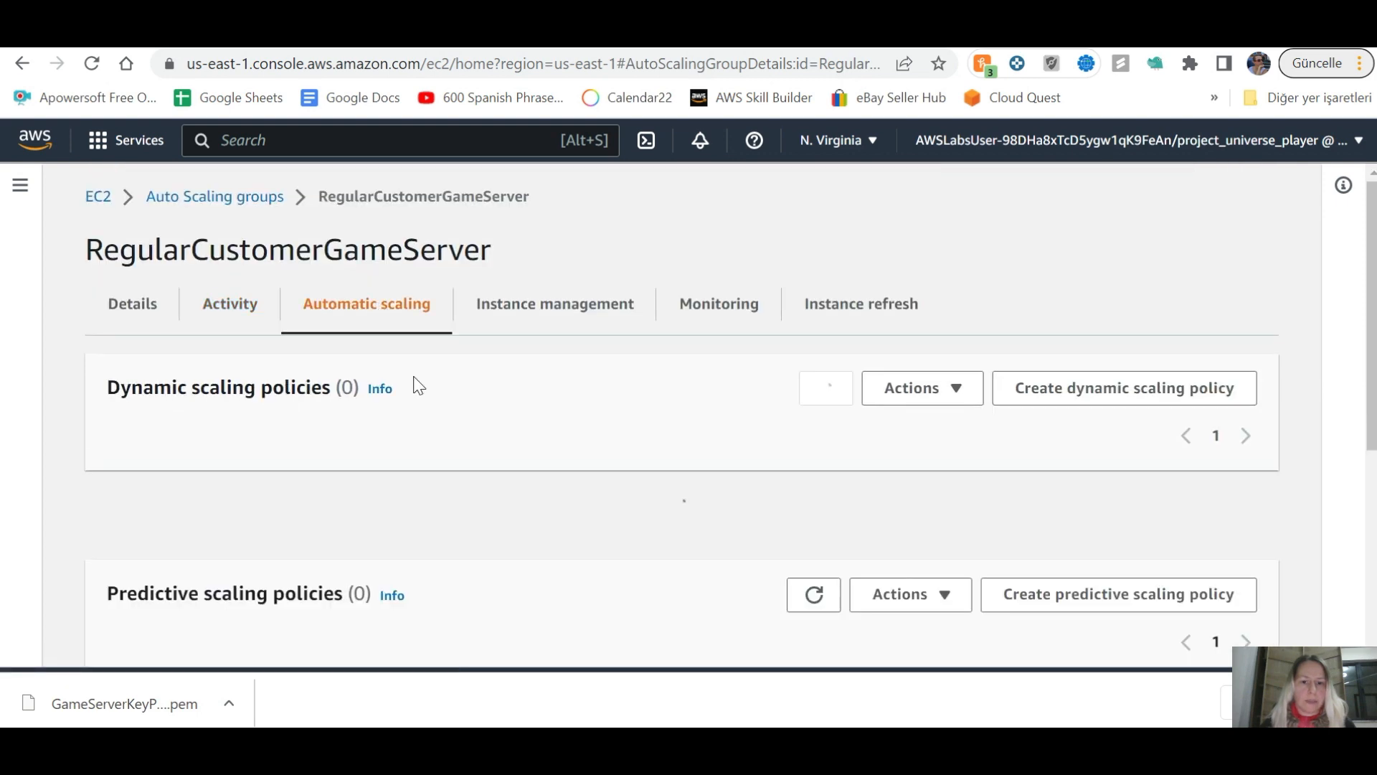
key("alt+Tab")
key("alt+Tab")
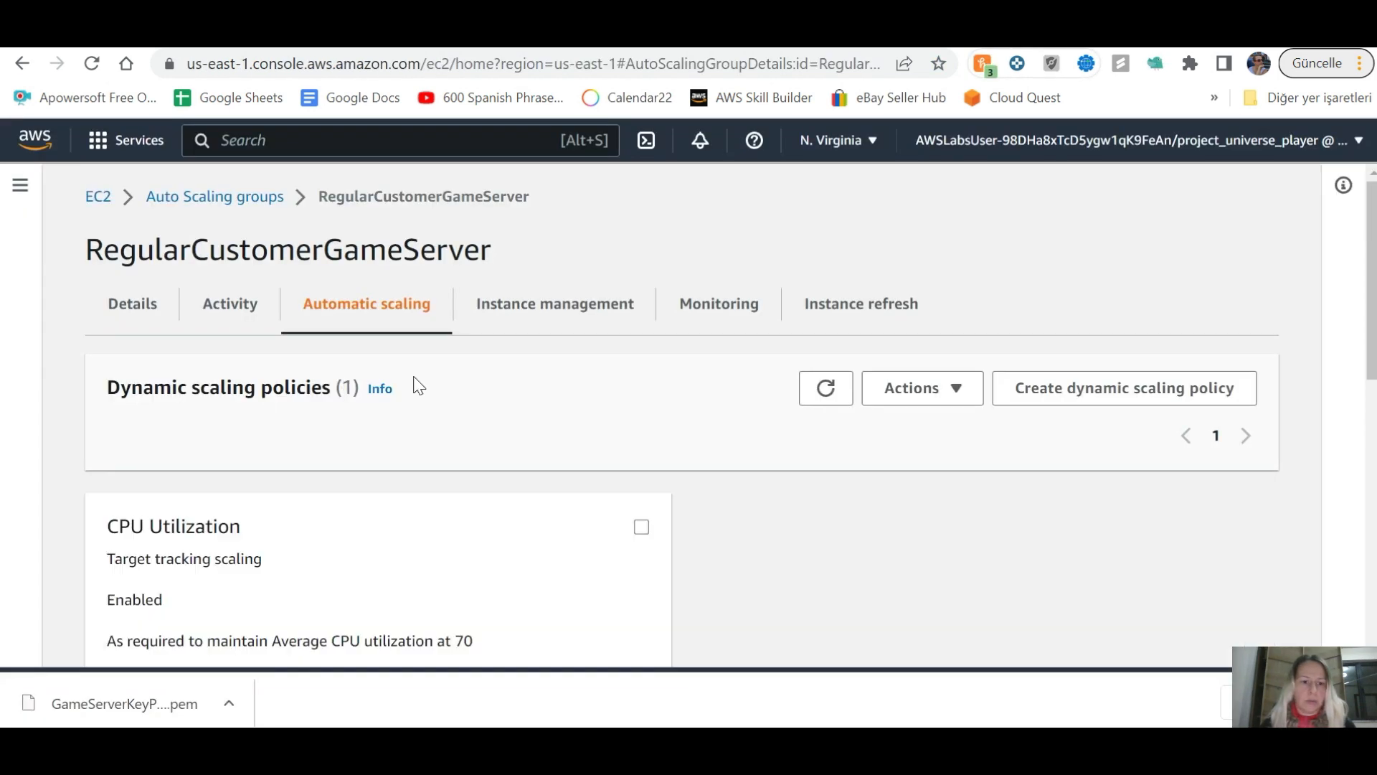
scroll(416, 385, "down", 10)
key("alt+Tab")
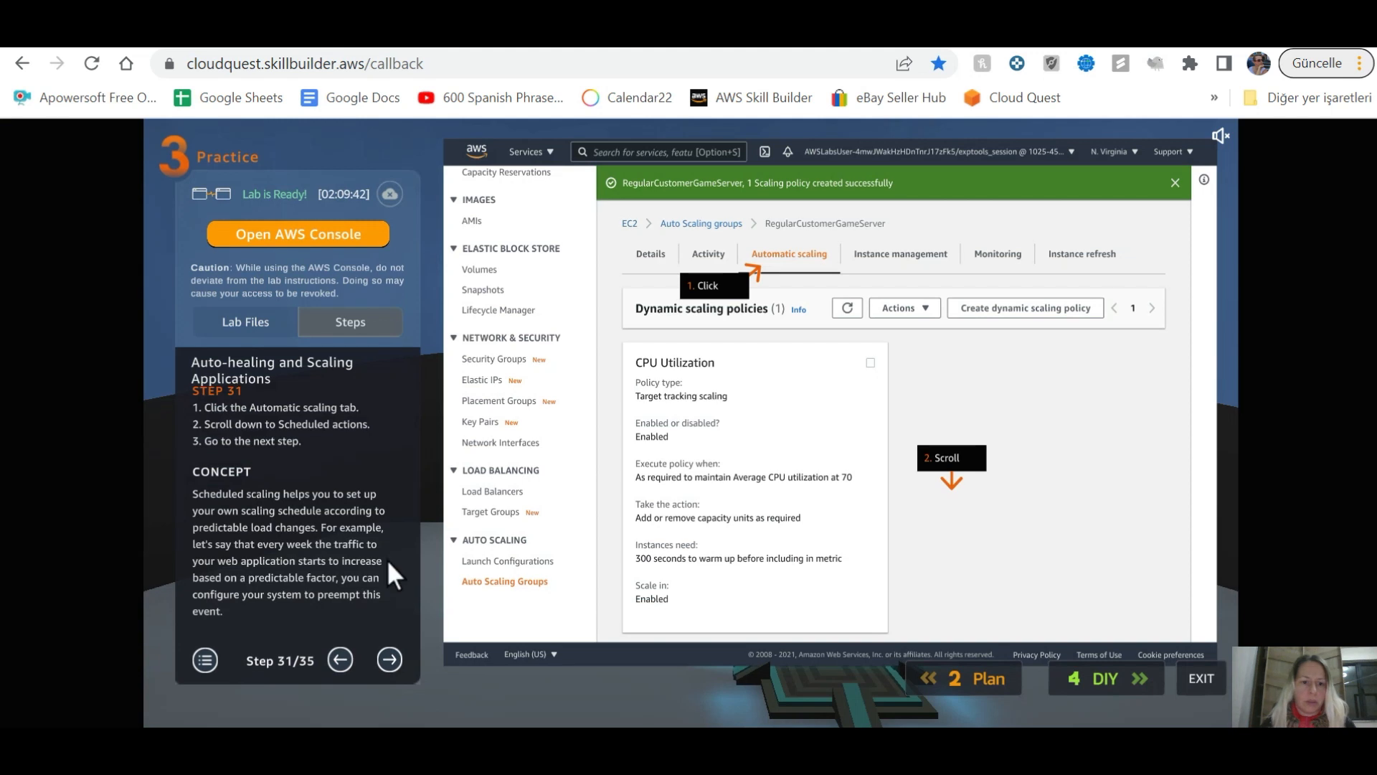
left_click(388, 660)
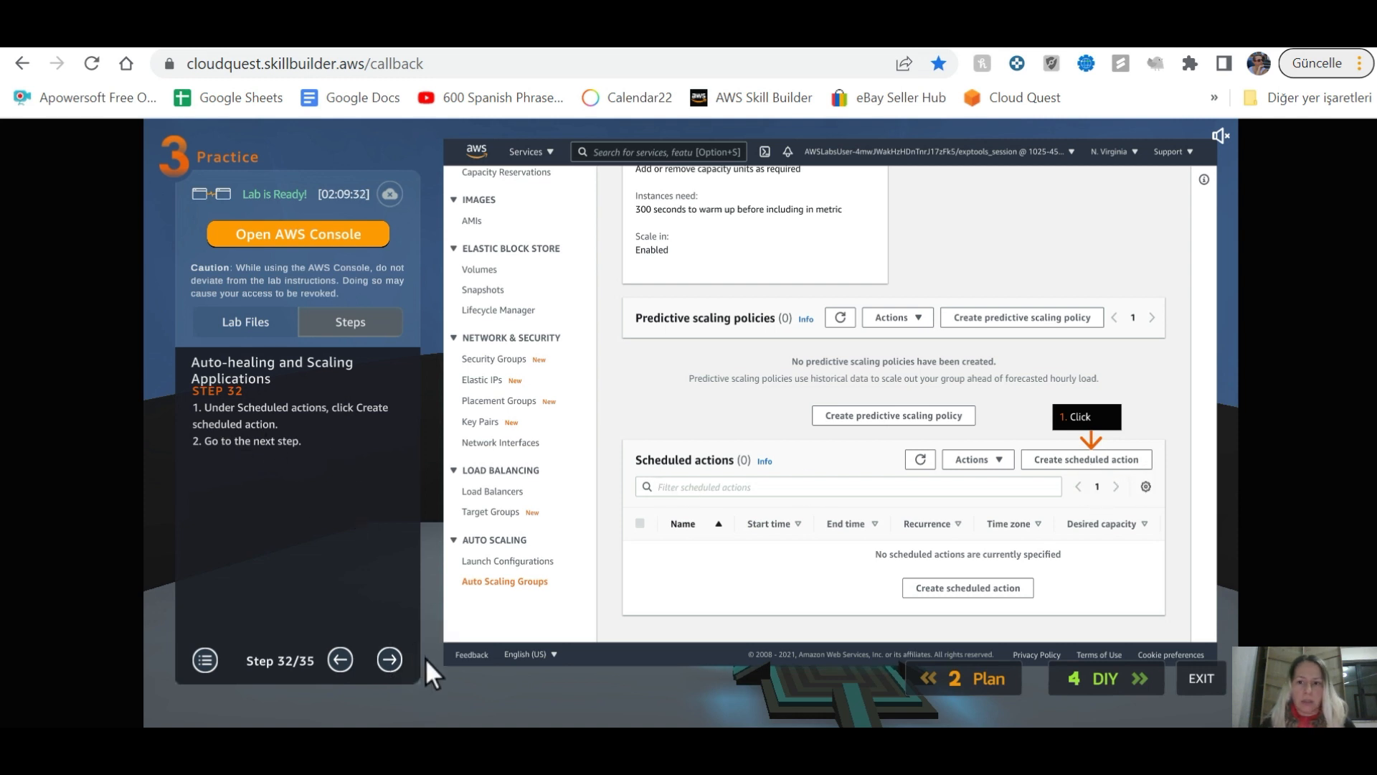
left_click(389, 660)
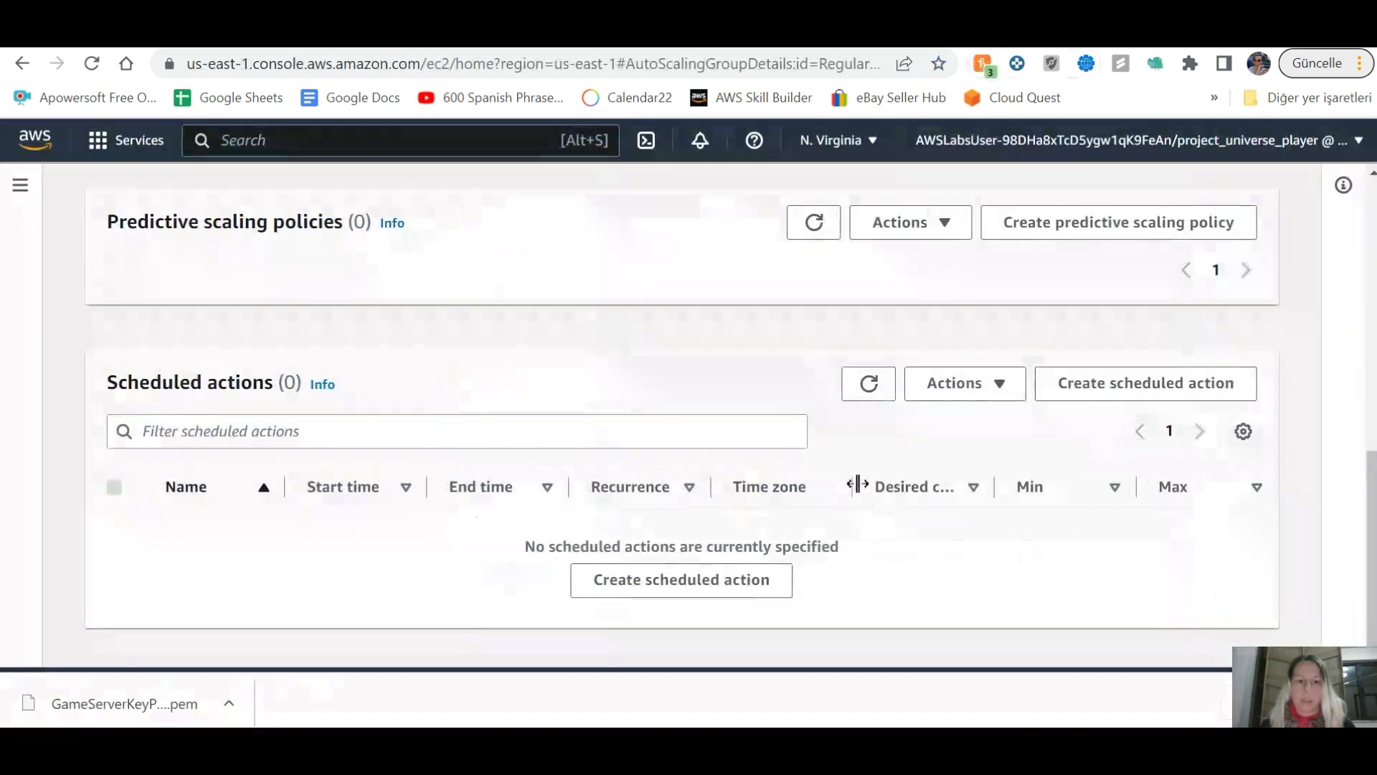
Step: Start a new scheduled action named SecondWaveOfRegulars
left_click(1167, 388)
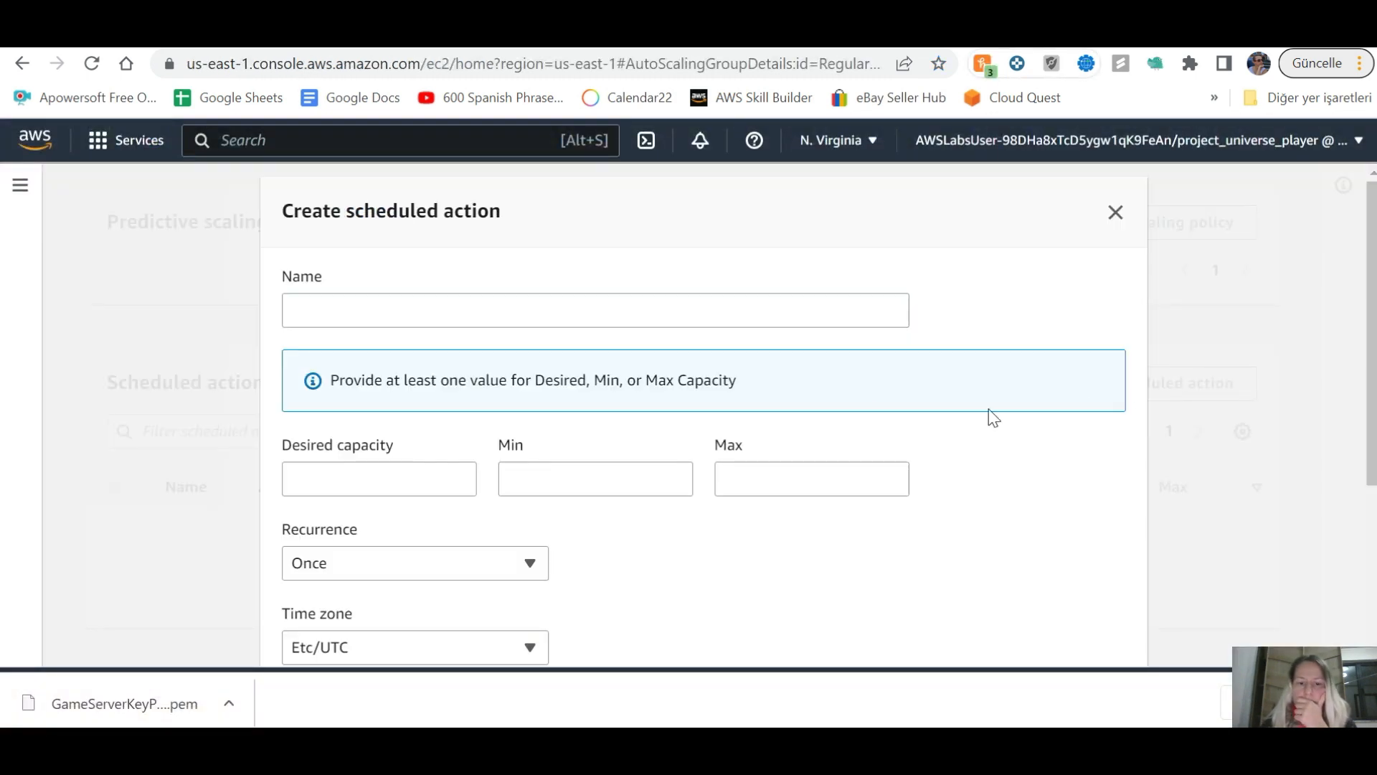
left_click(345, 313)
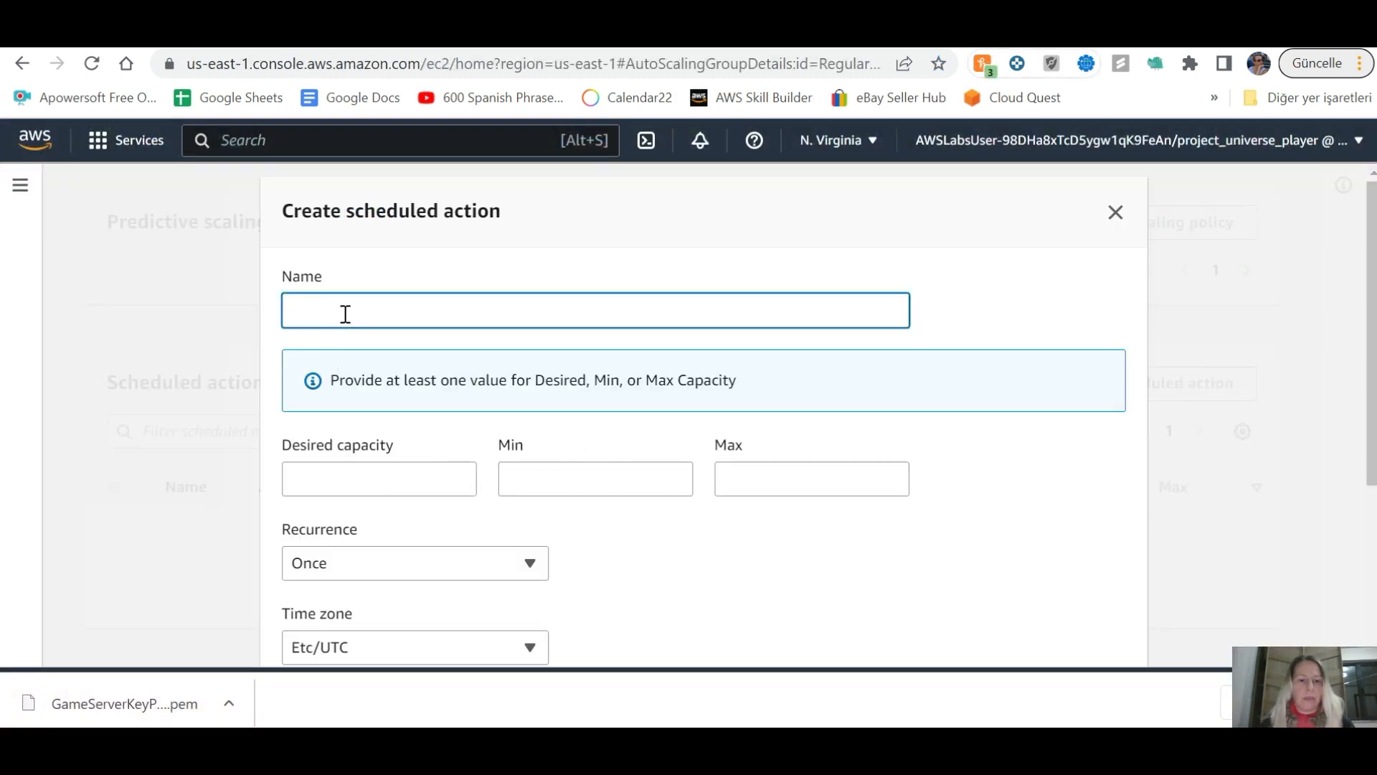
key("alt+Tab")
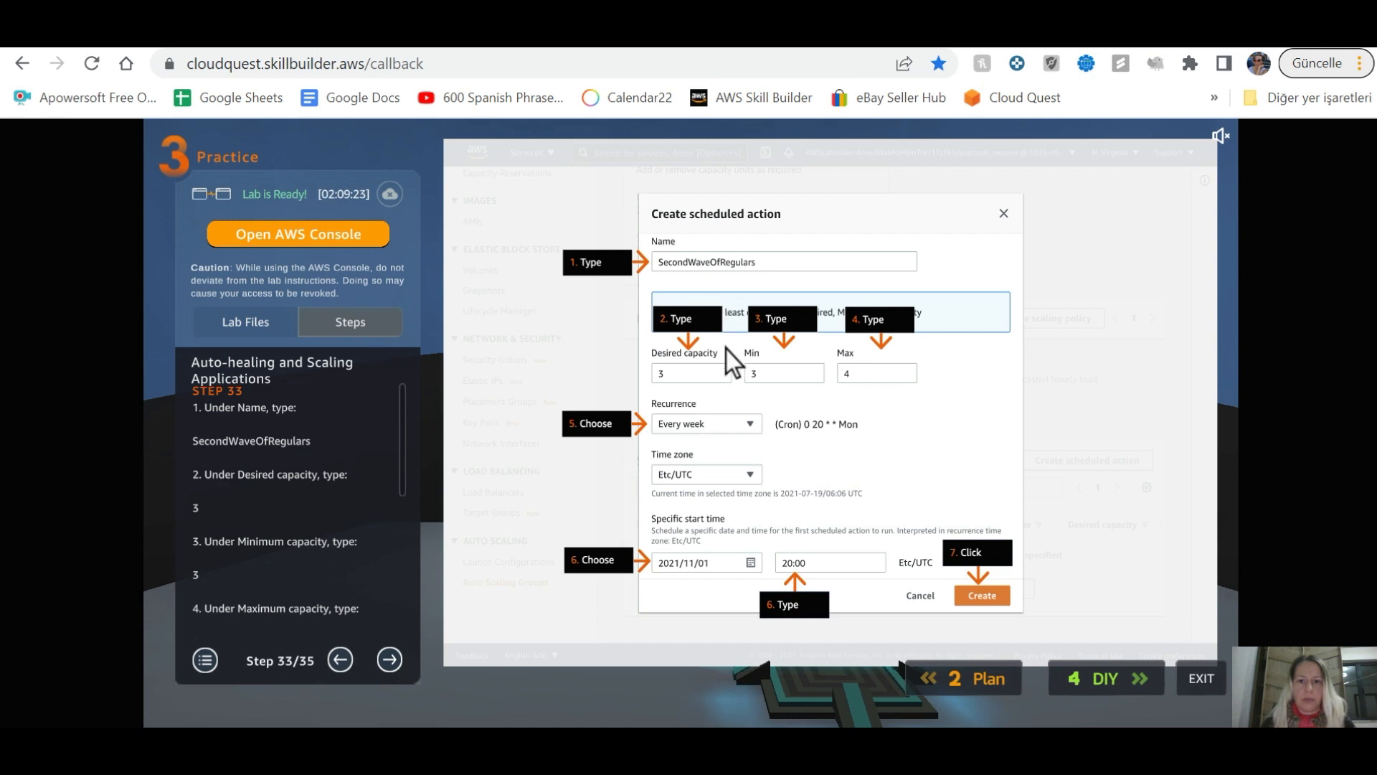
key("alt+Tab")
left_click(477, 327)
type("SecondWaveo")
key("BackSpace")
type("OfRegulars")
Step: Set desired capacity 3, maximum 4, and Every week recurrence
key("alt+Tab")
key("alt+Tab")
left_click(344, 475)
type("3")
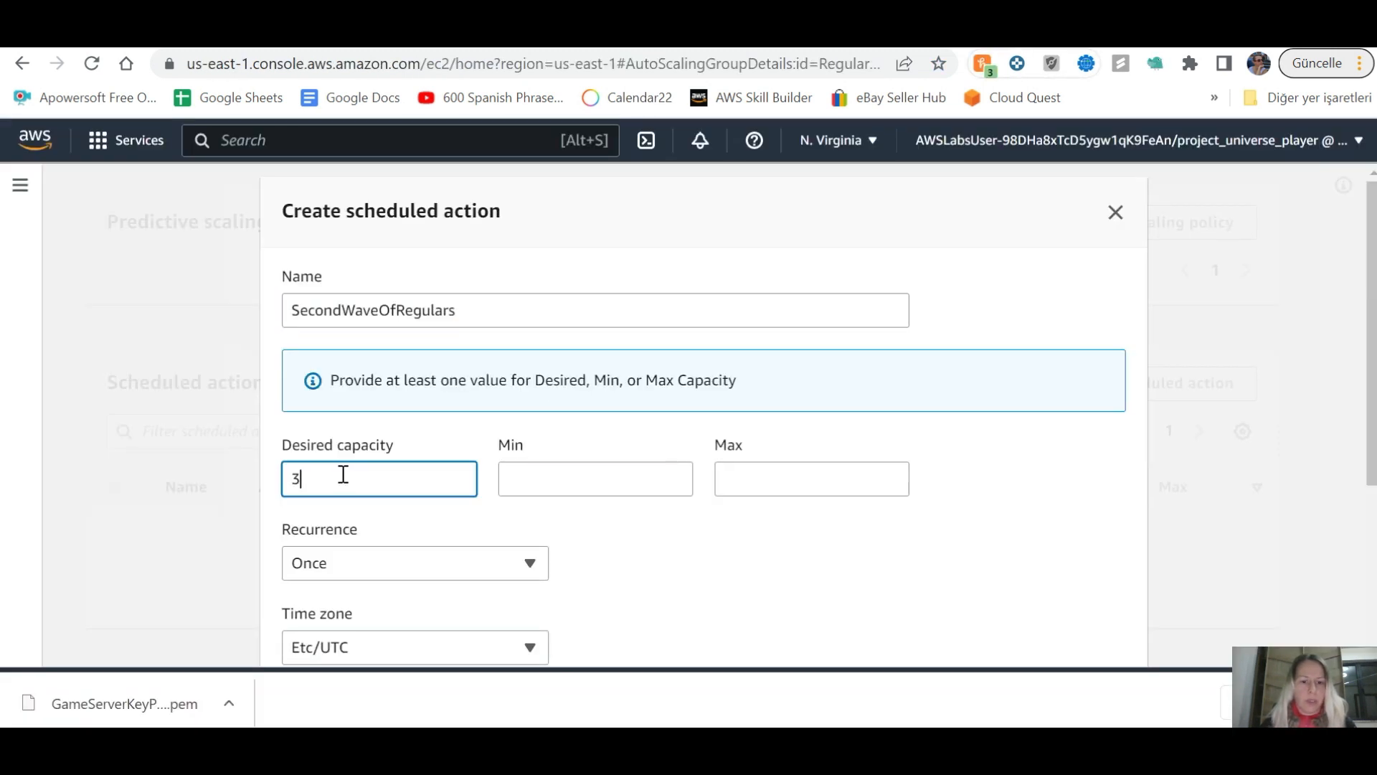
key("Tab")
left_click(749, 479)
type("4")
key("alt+Tab")
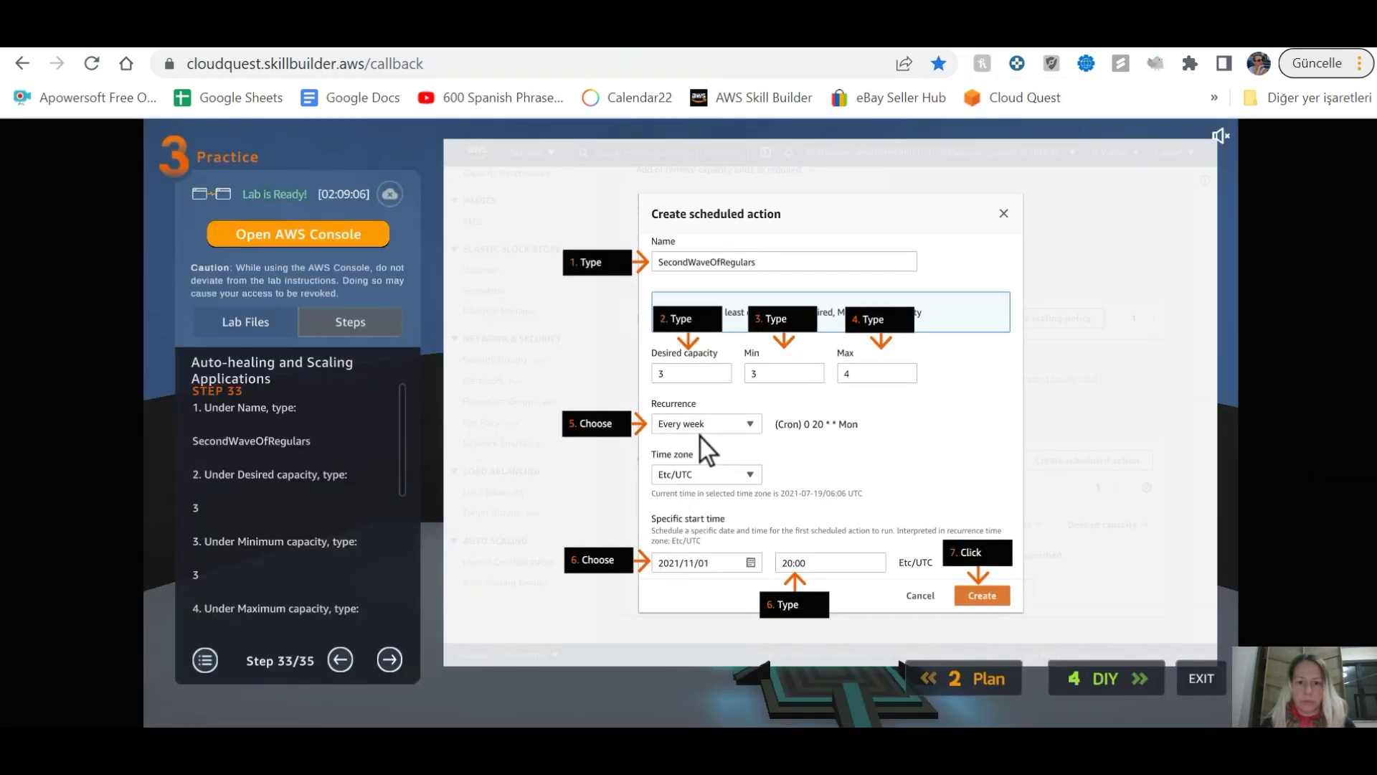
key("alt+Tab")
left_click(504, 562)
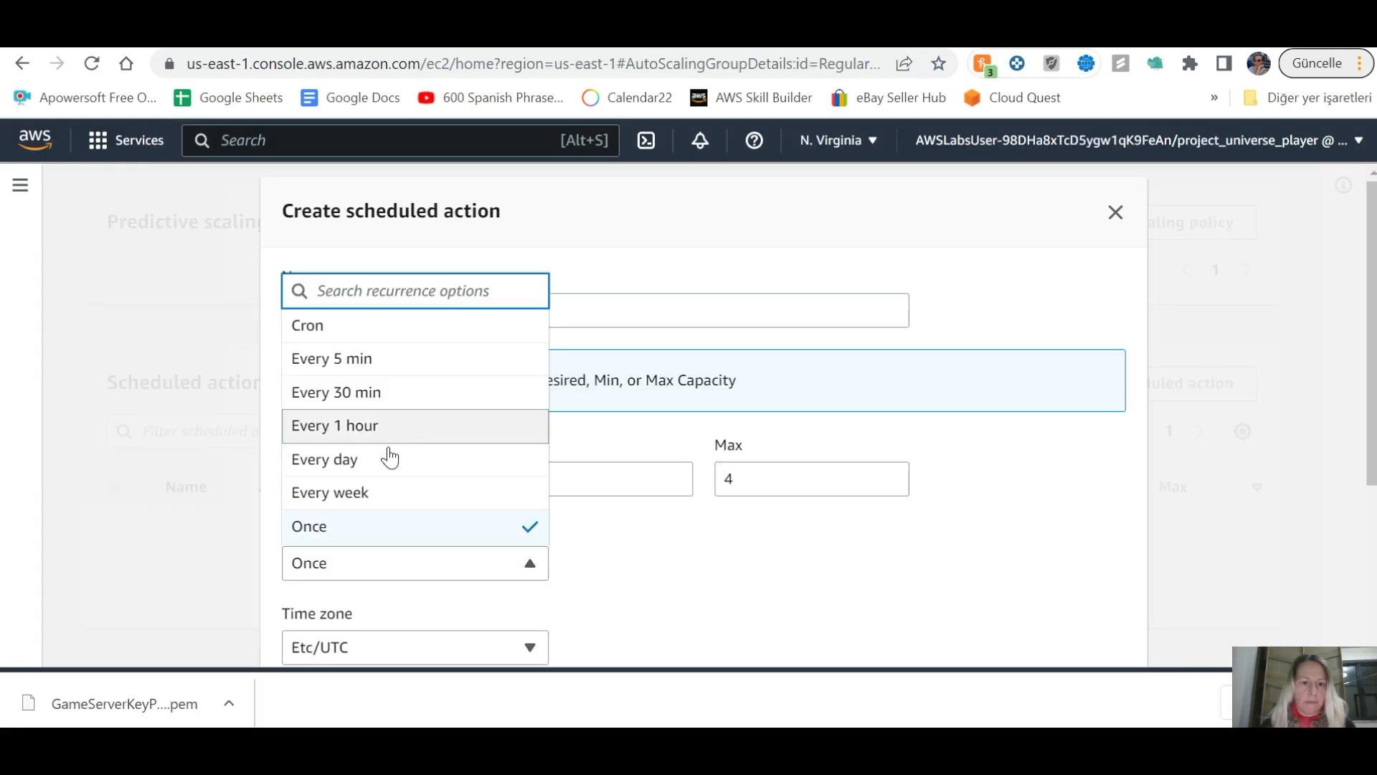
left_click(391, 492)
key("alt+Tab")
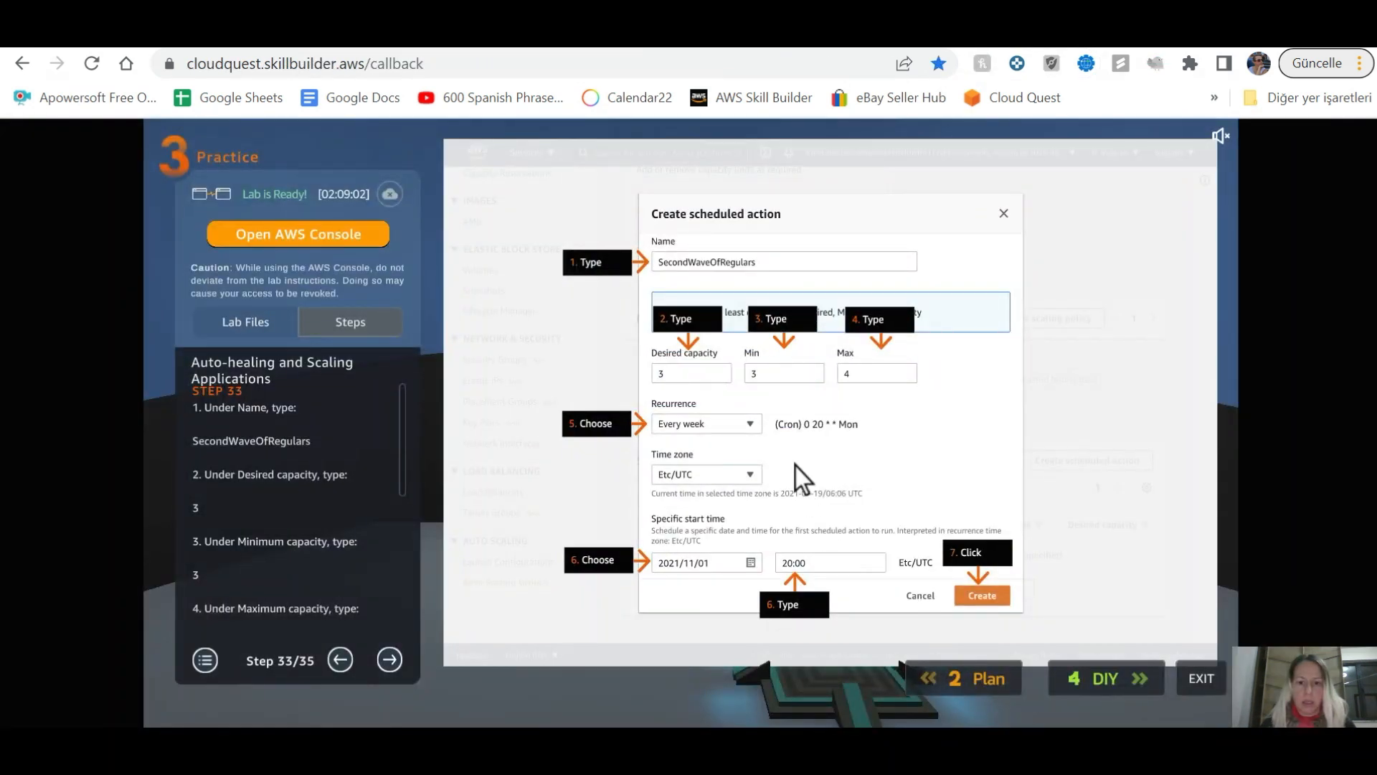
key("alt+Tab")
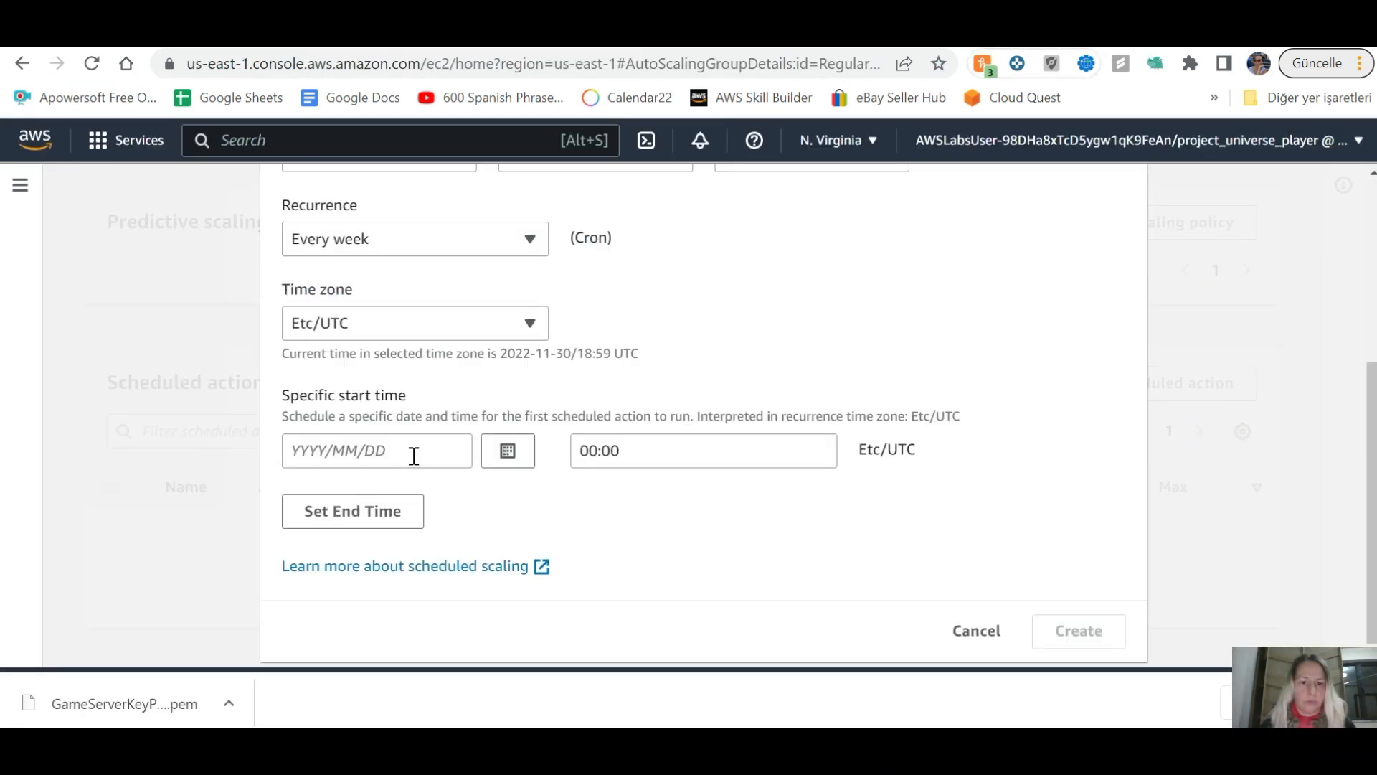
key("alt+Tab")
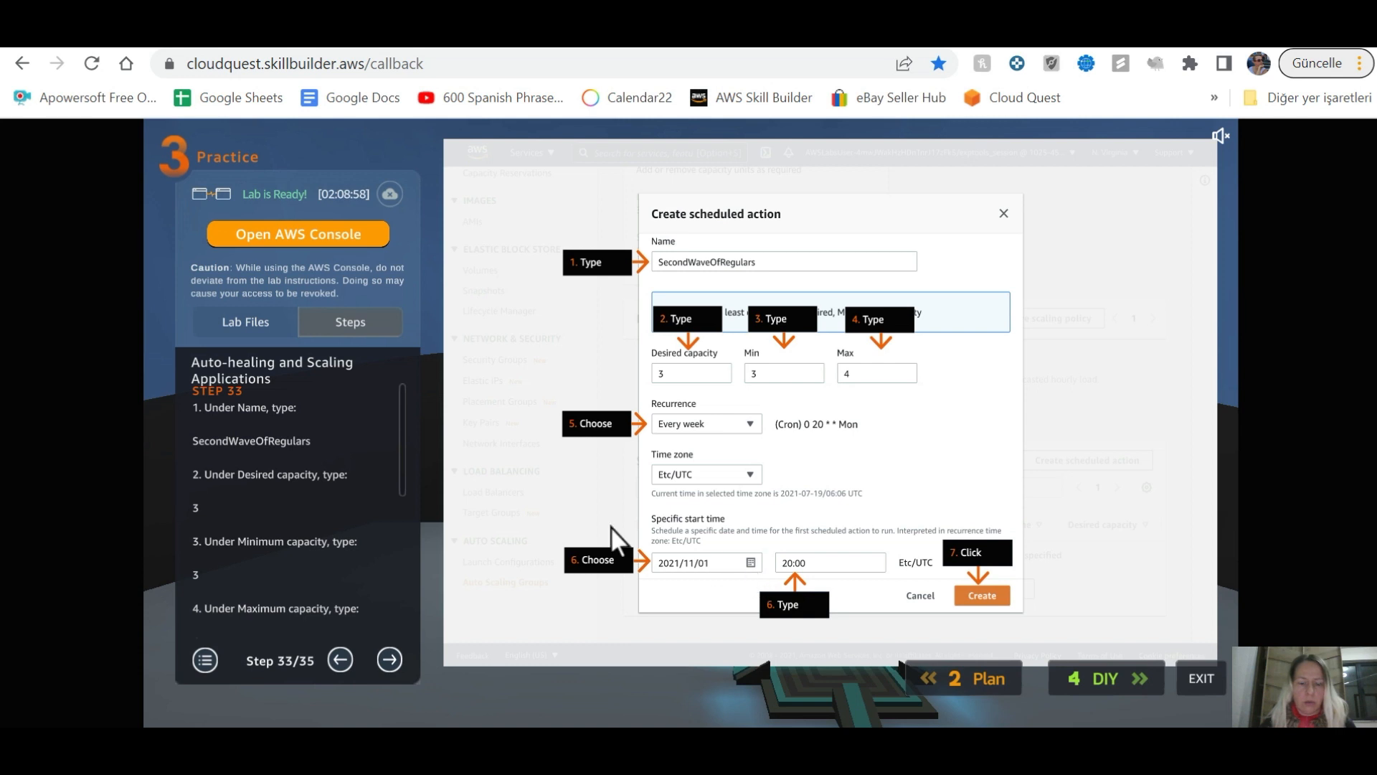
Step: Start the weekly action on 2022/12/10 at 20:00 UTC and create it
key("alt+Tab")
left_click(508, 450)
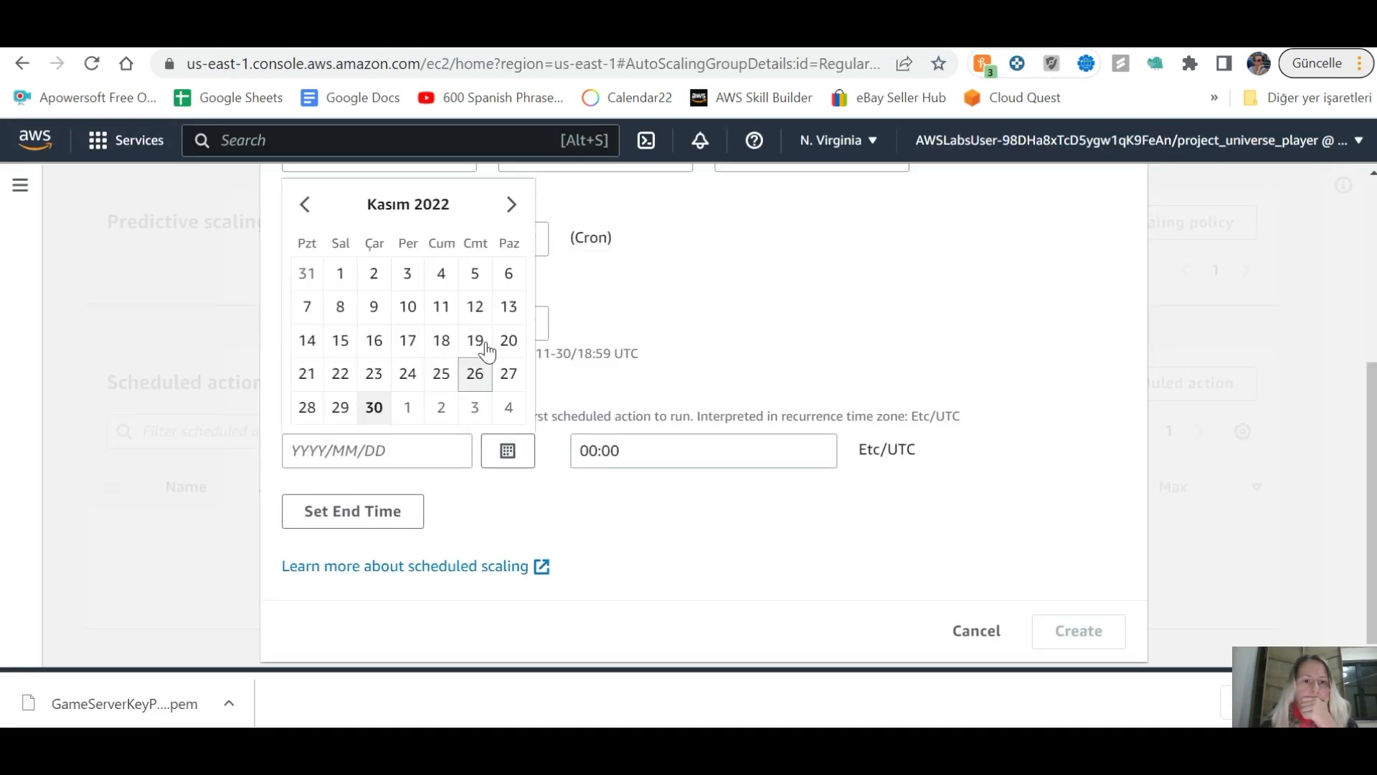
left_click(511, 205)
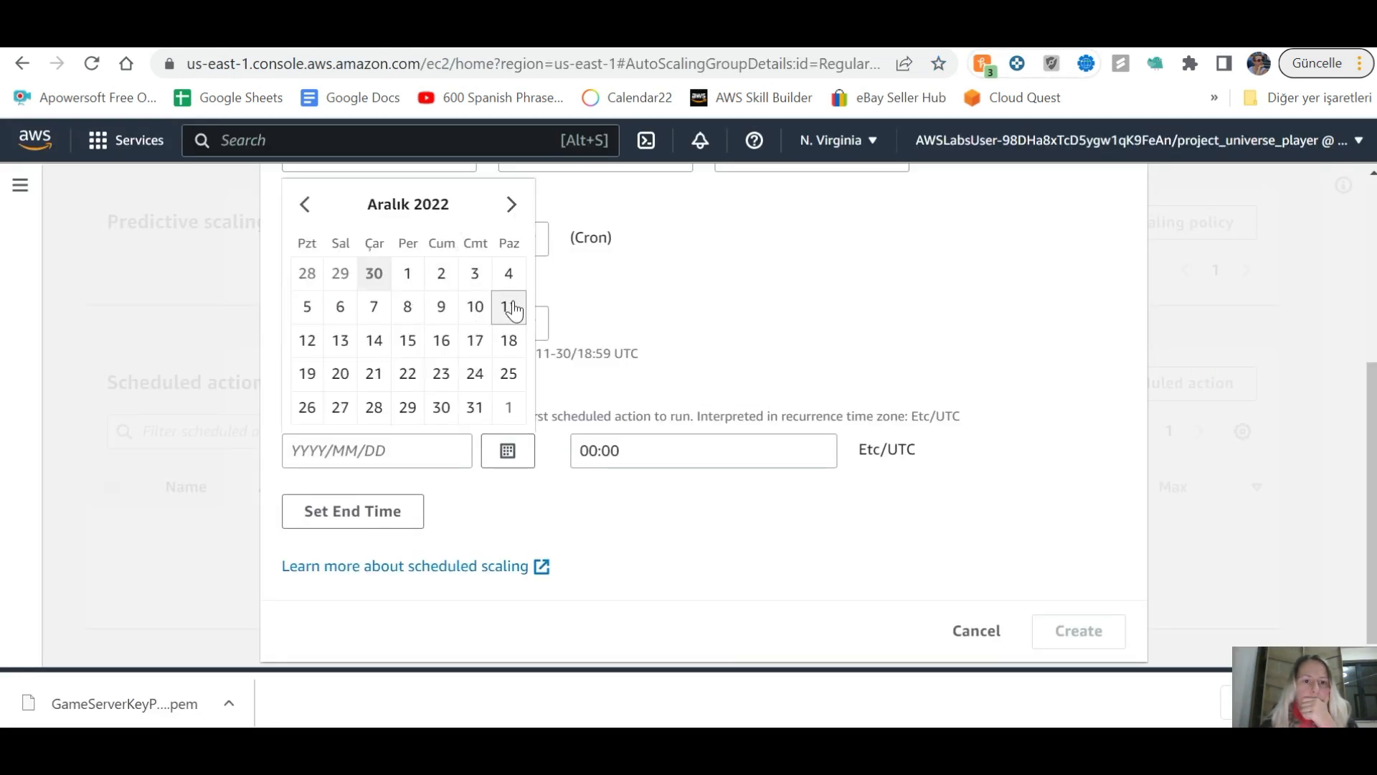
left_click(475, 307)
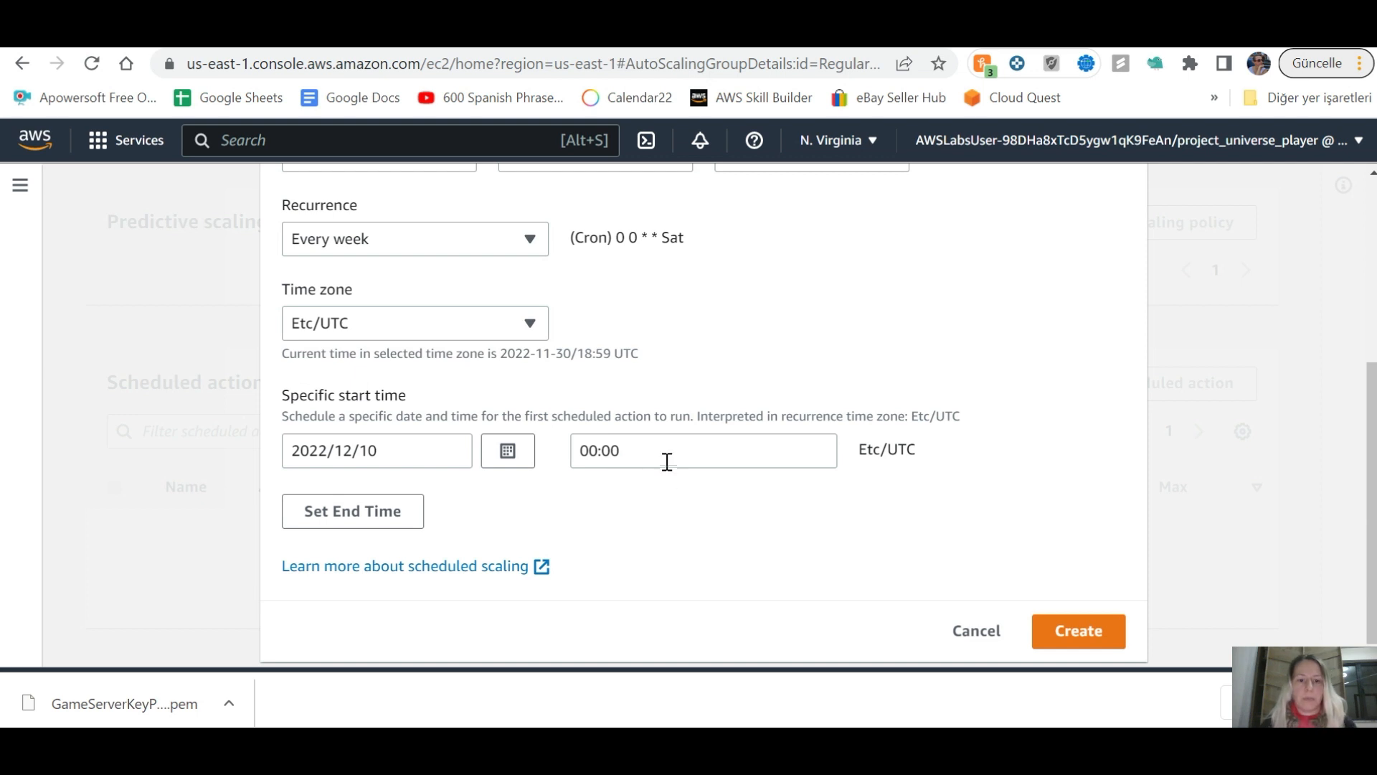
key("alt+Tab")
key("alt+Tab")
left_click_drag(597, 450, 573, 455)
type("20")
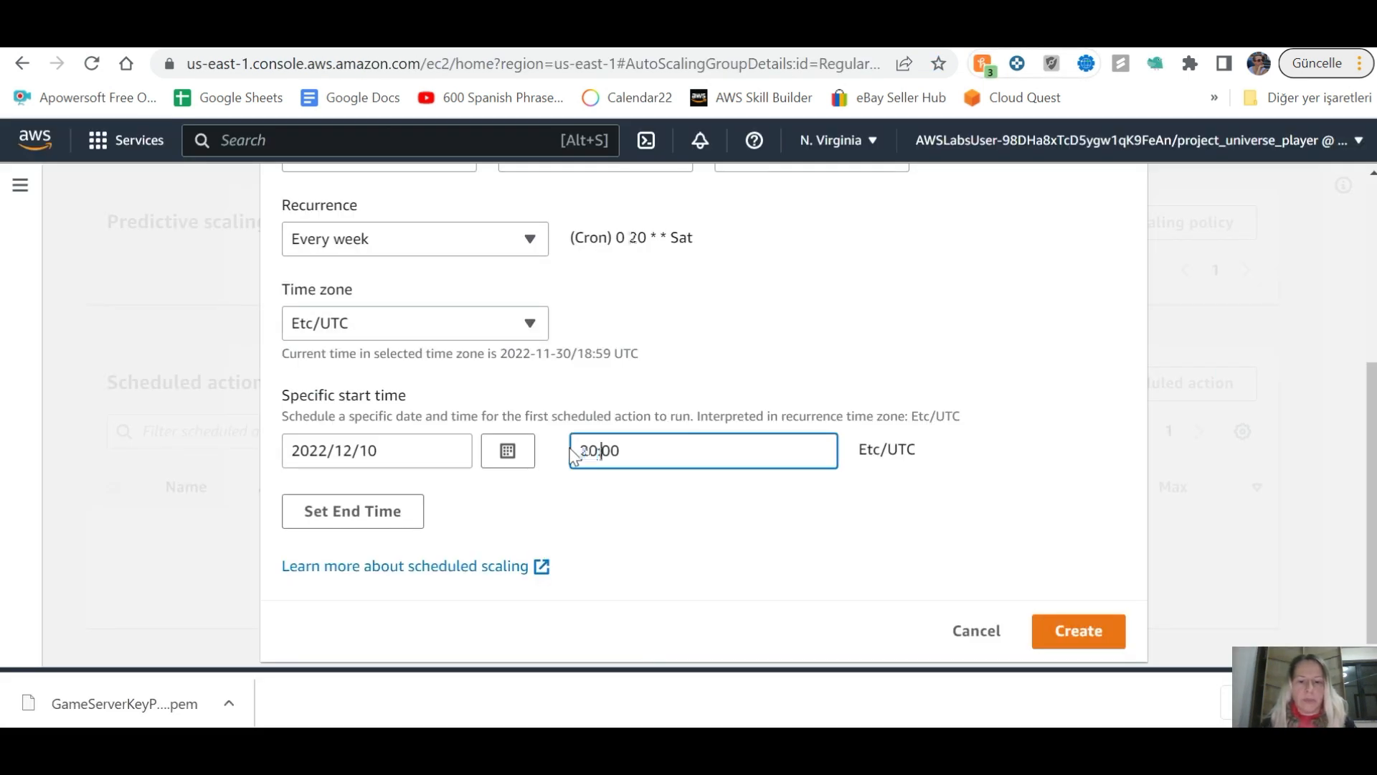
key("alt+Tab")
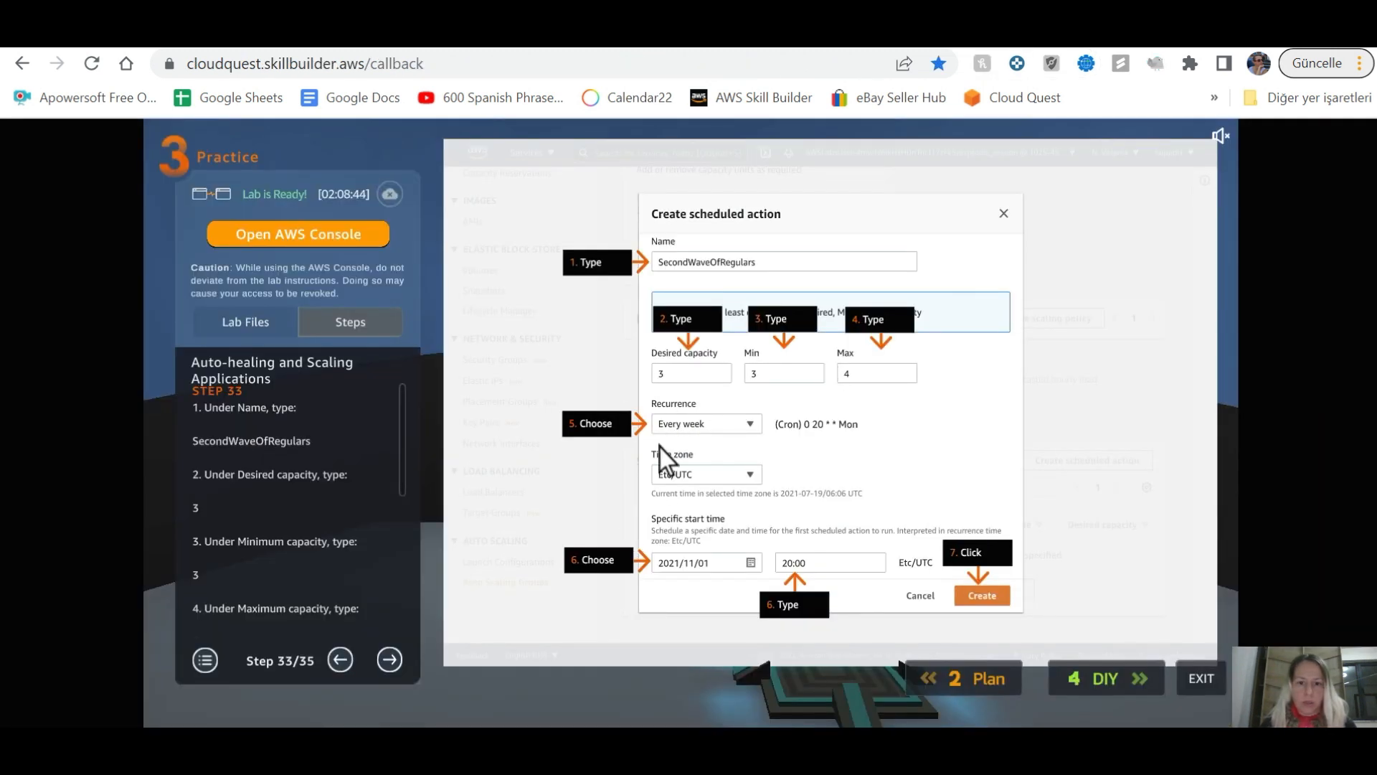
key("alt+Tab")
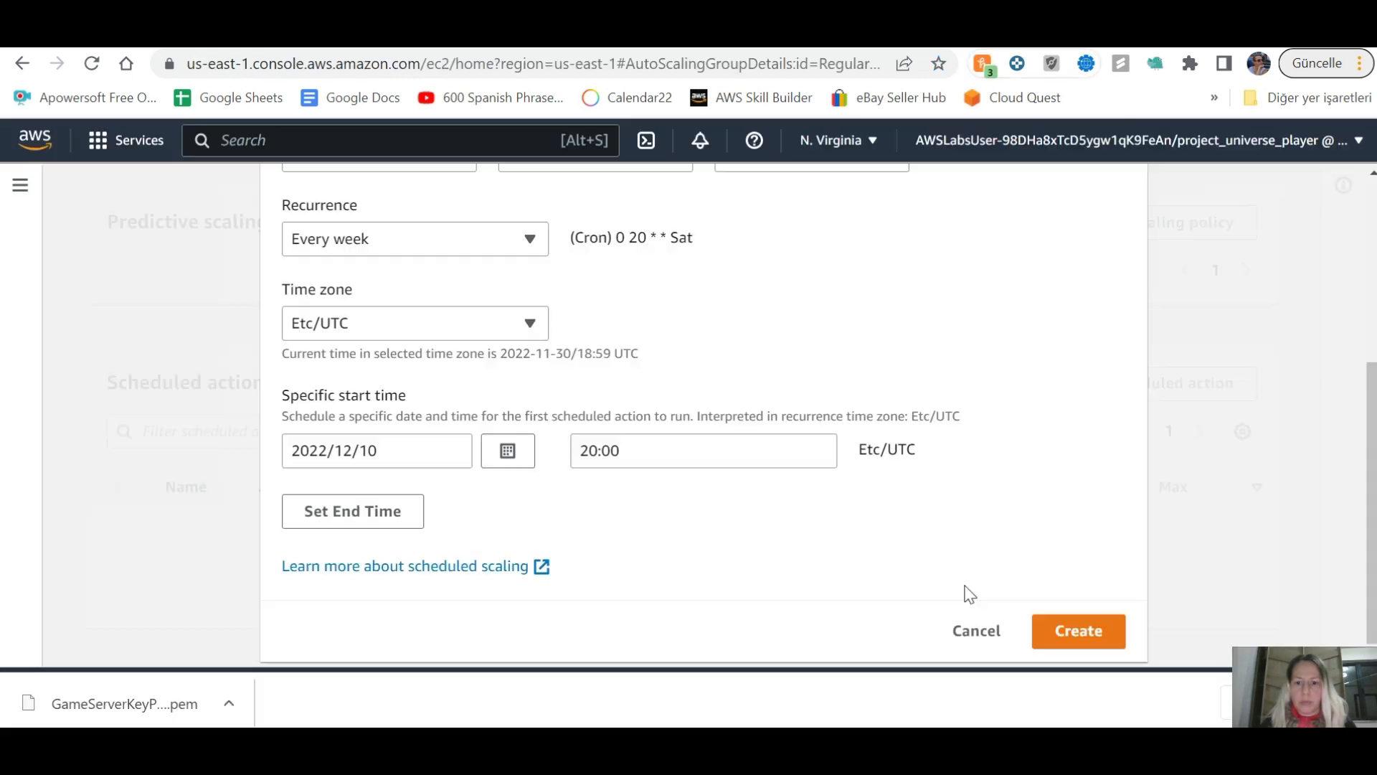
key("Return")
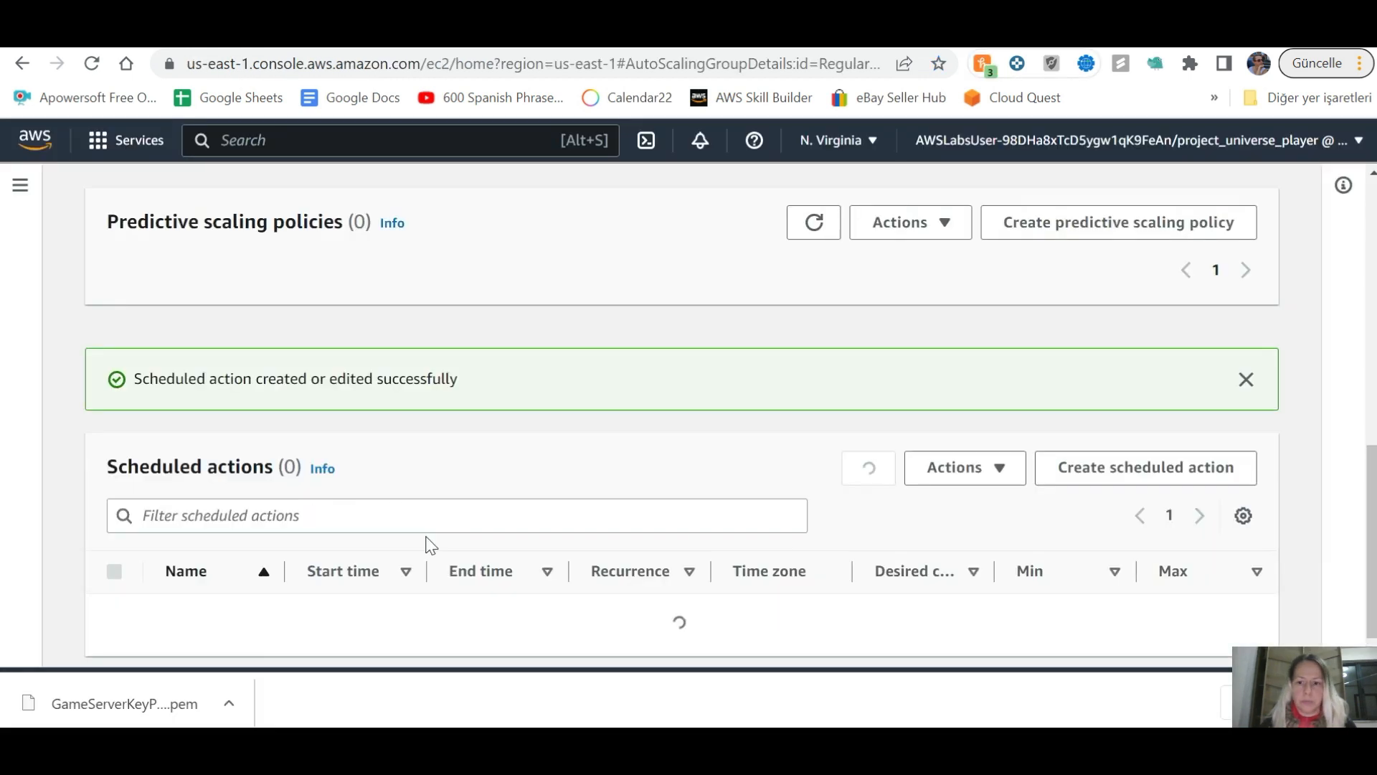
Step: Advance the Cloud Quest guide through steps 34 and 35 to the Congratulations screen
key("alt+Tab")
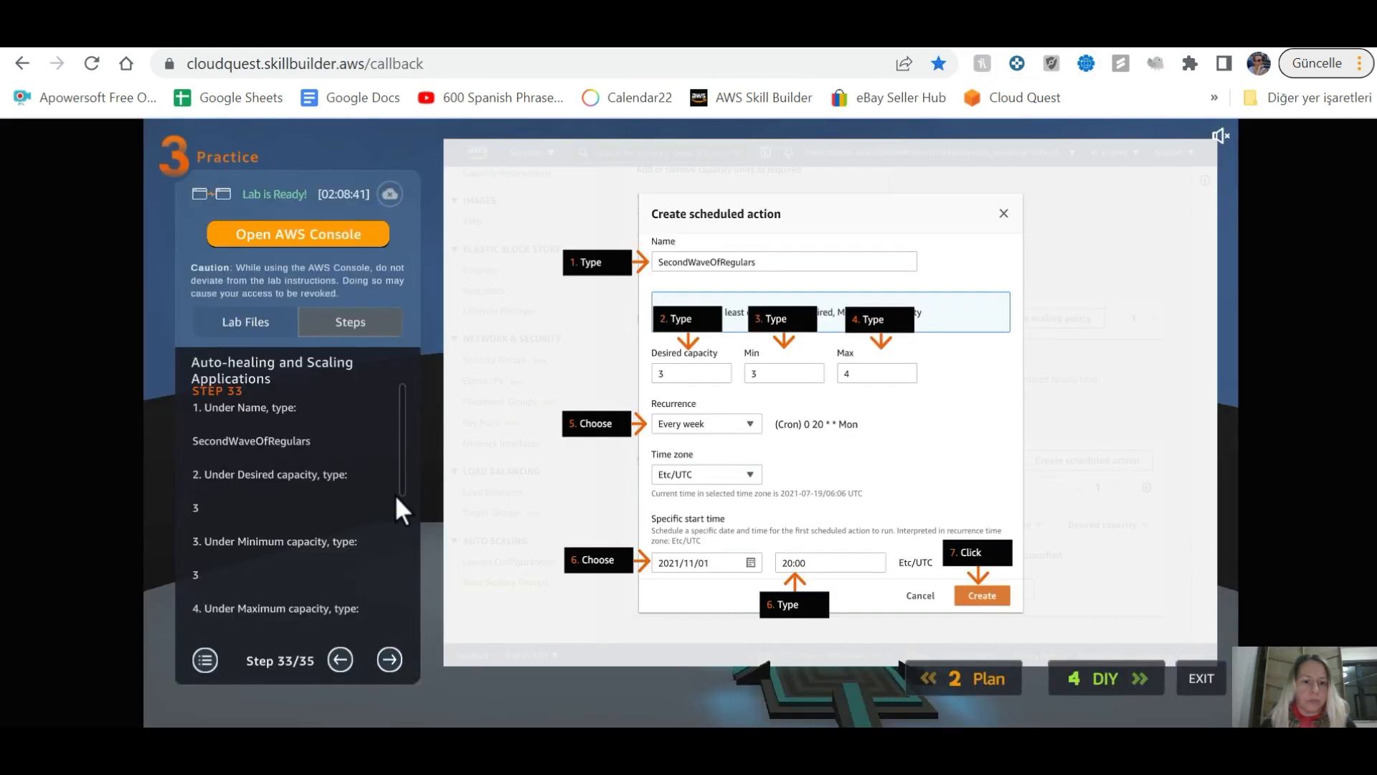
left_click(393, 654)
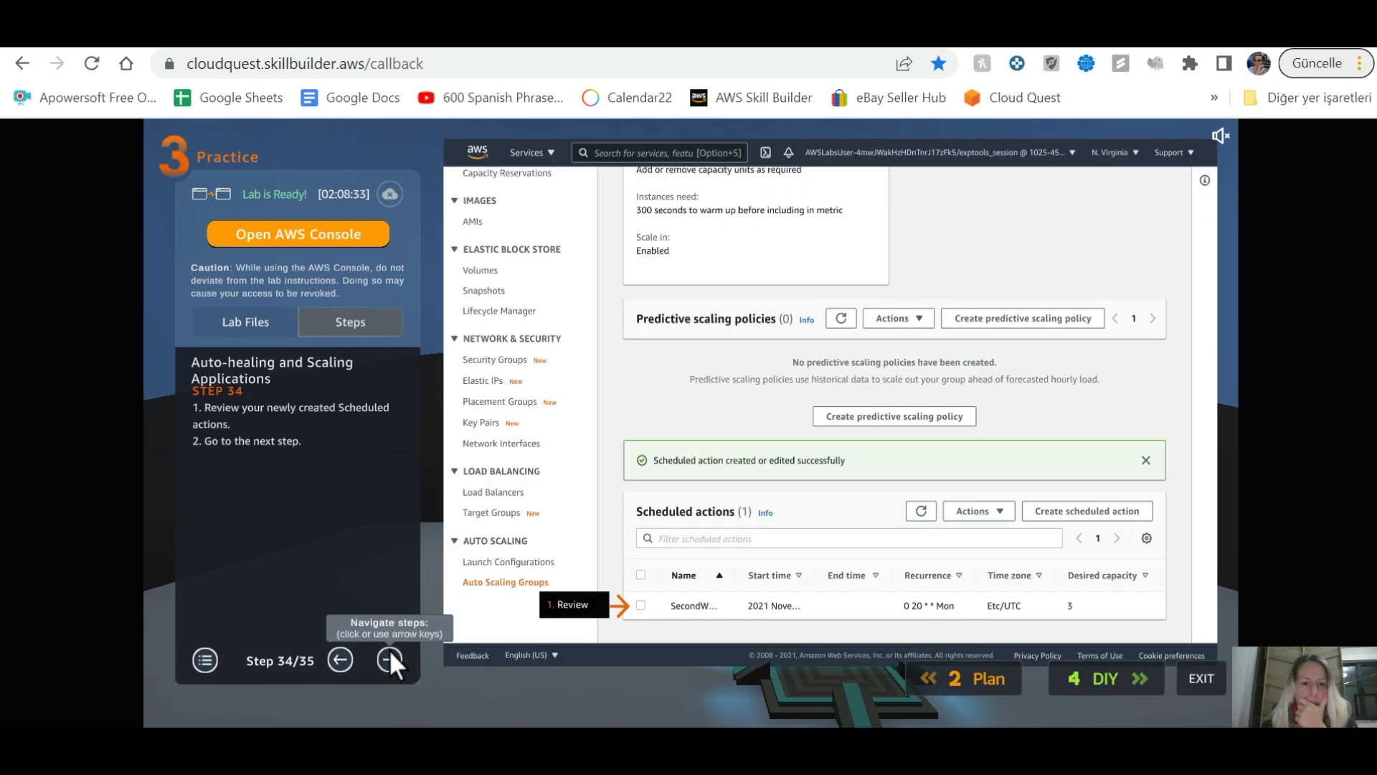
left_click(391, 658)
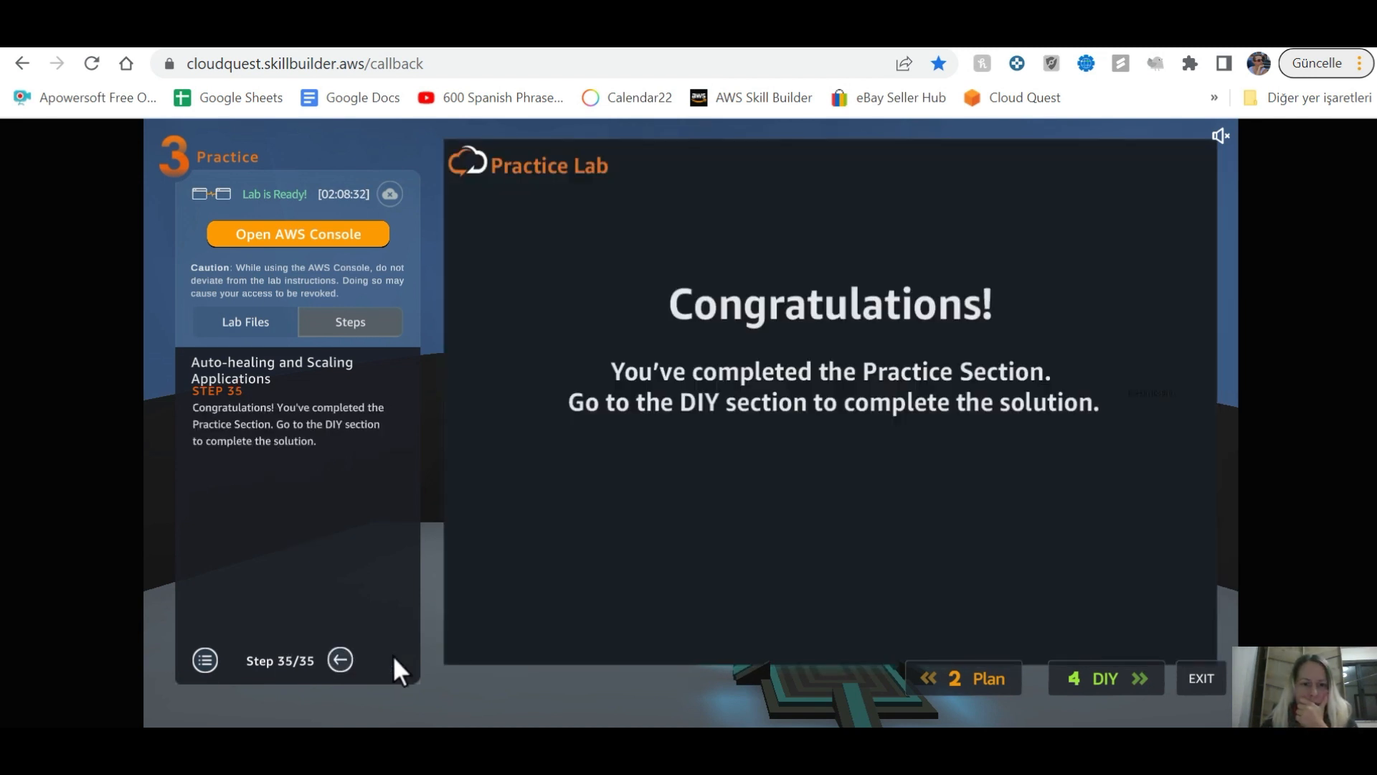
key("alt+Tab")
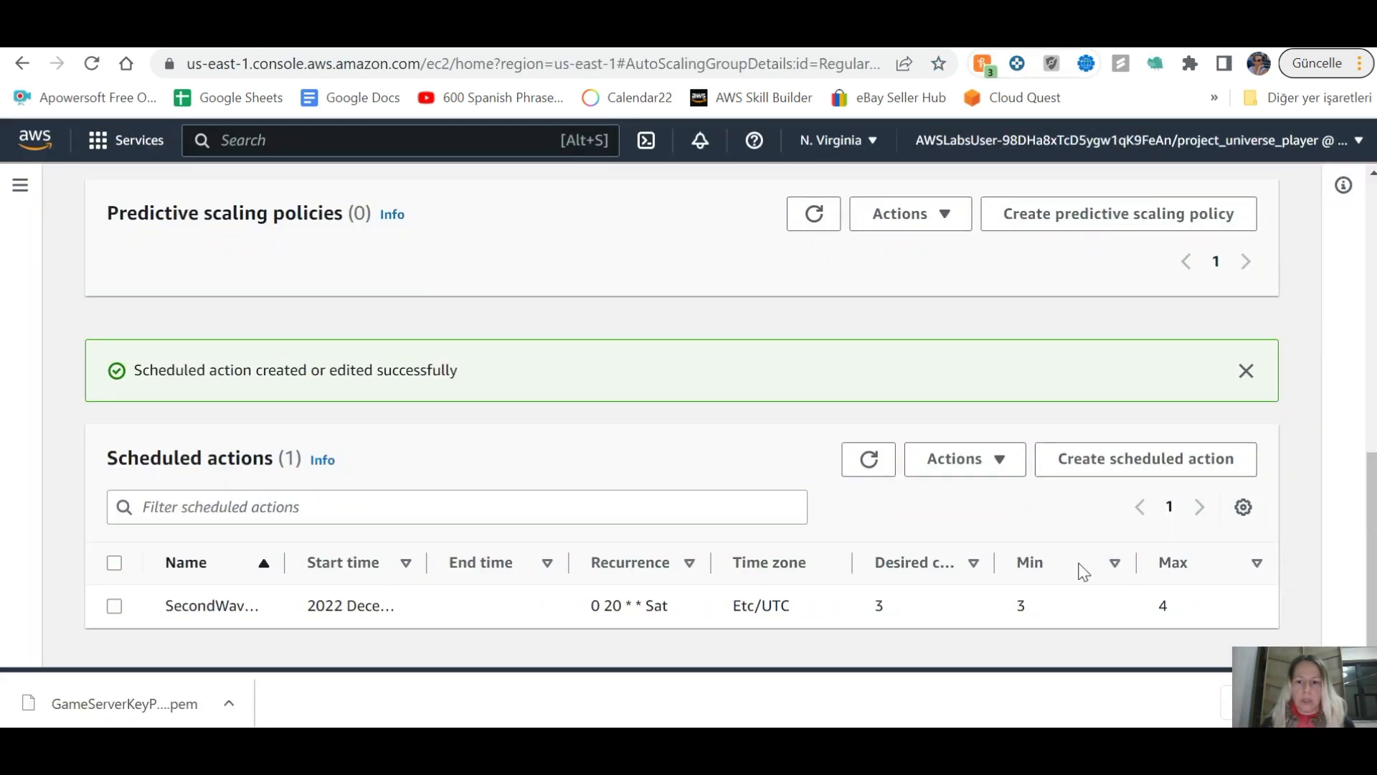
key("alt+Tab")
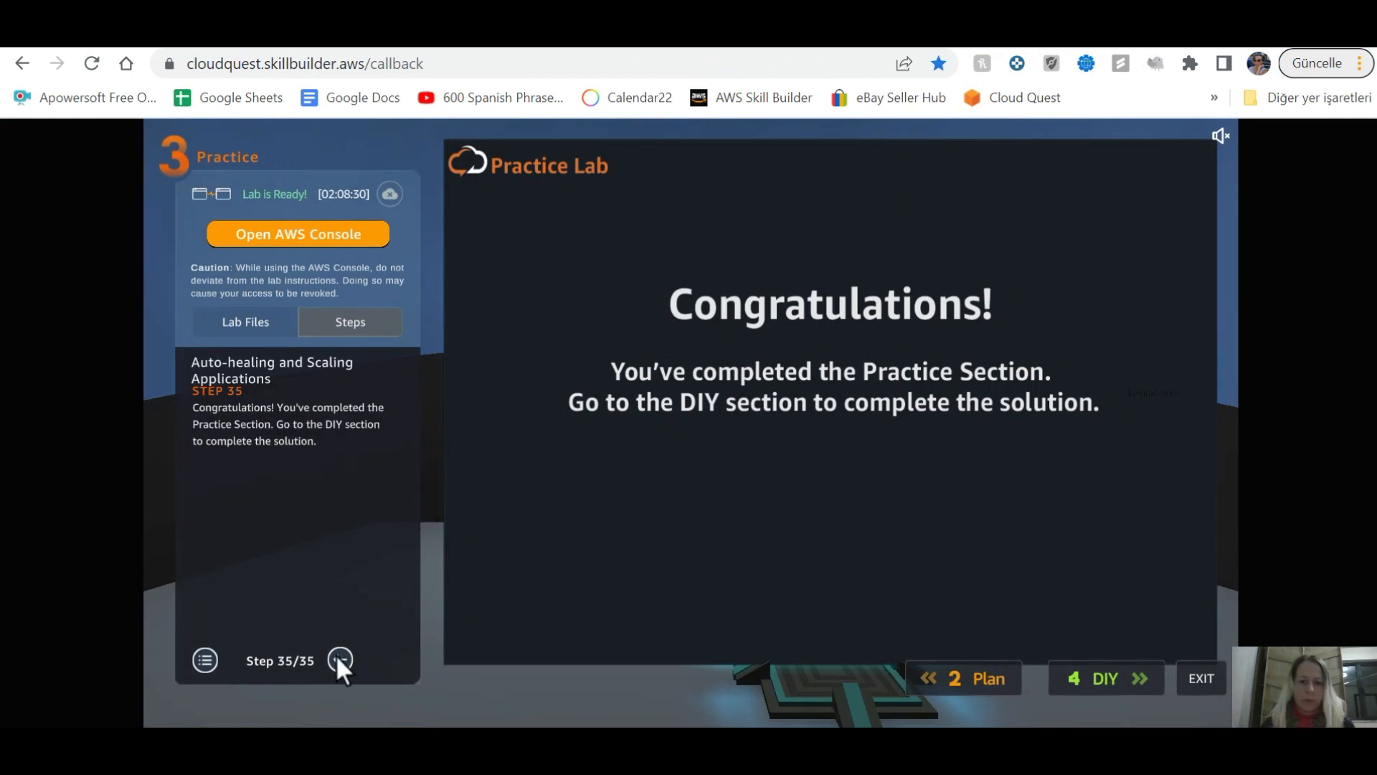
Step: Open the DIY section and review the console's scaling policies and scheduled actions
left_click(1116, 675)
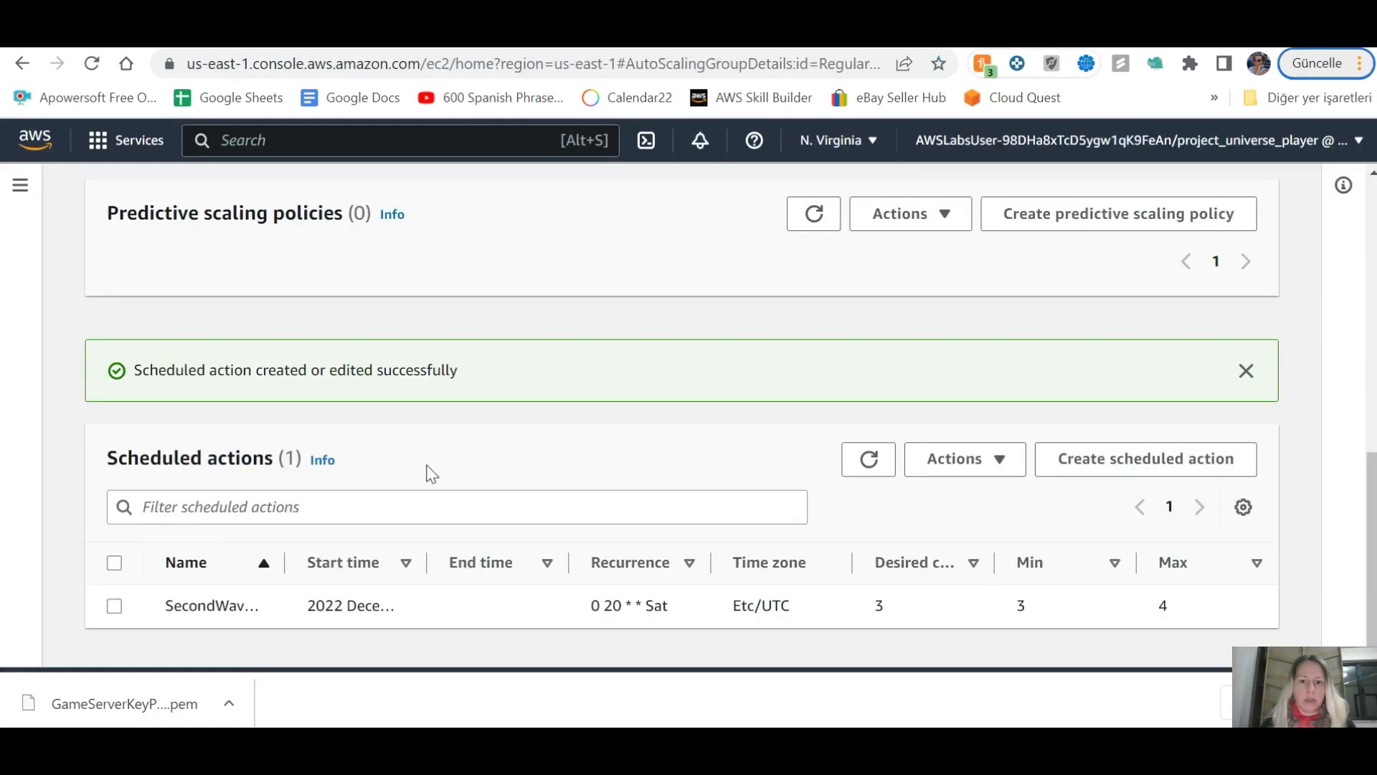
scroll(557, 436, "up", 6)
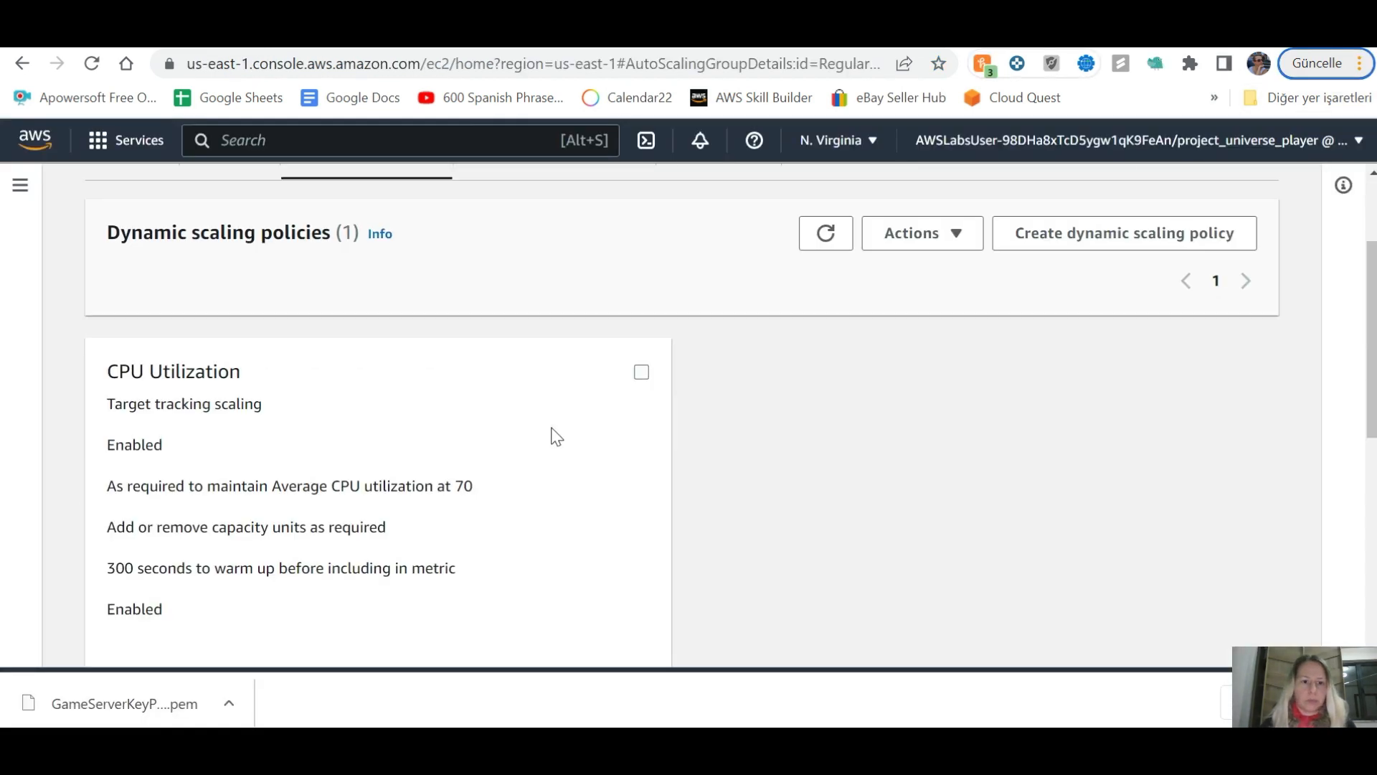
scroll(556, 436, "down", 5)
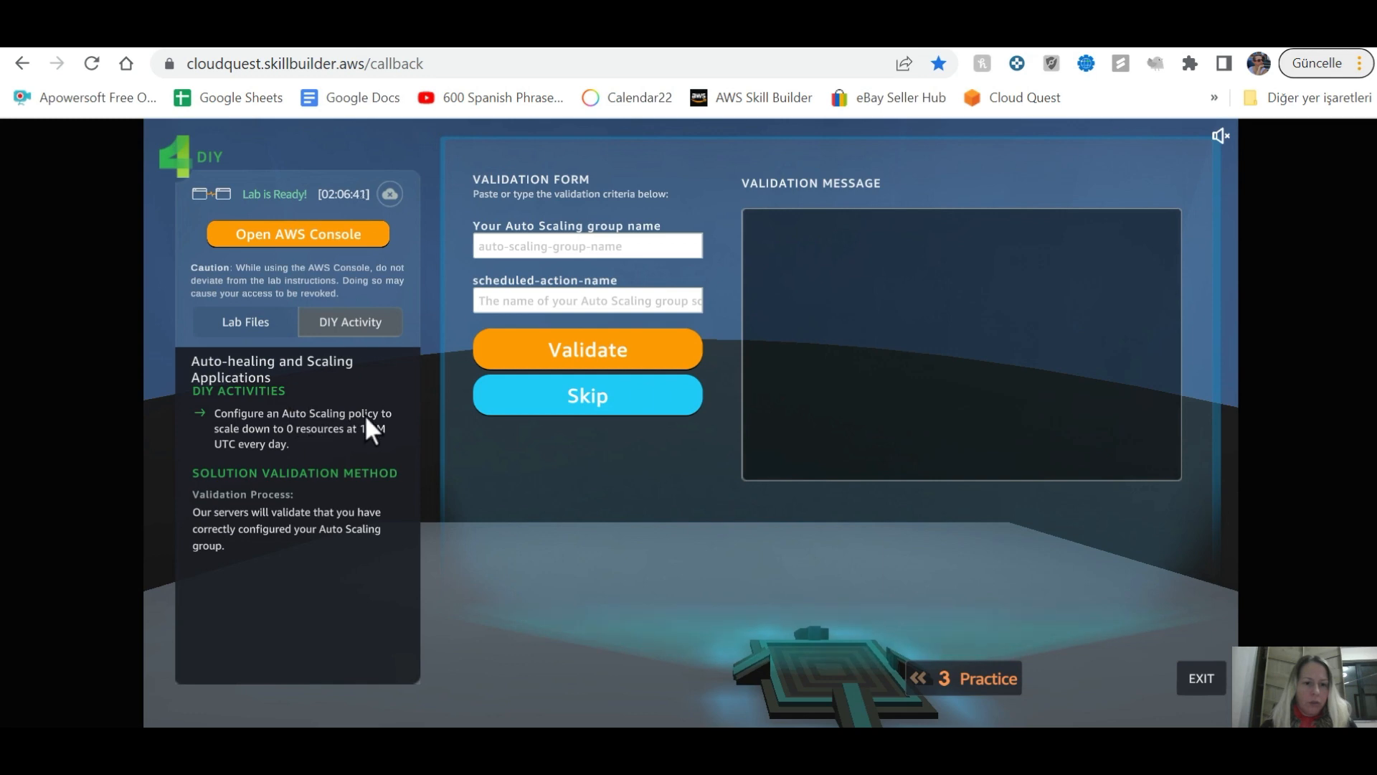
key("alt+Tab")
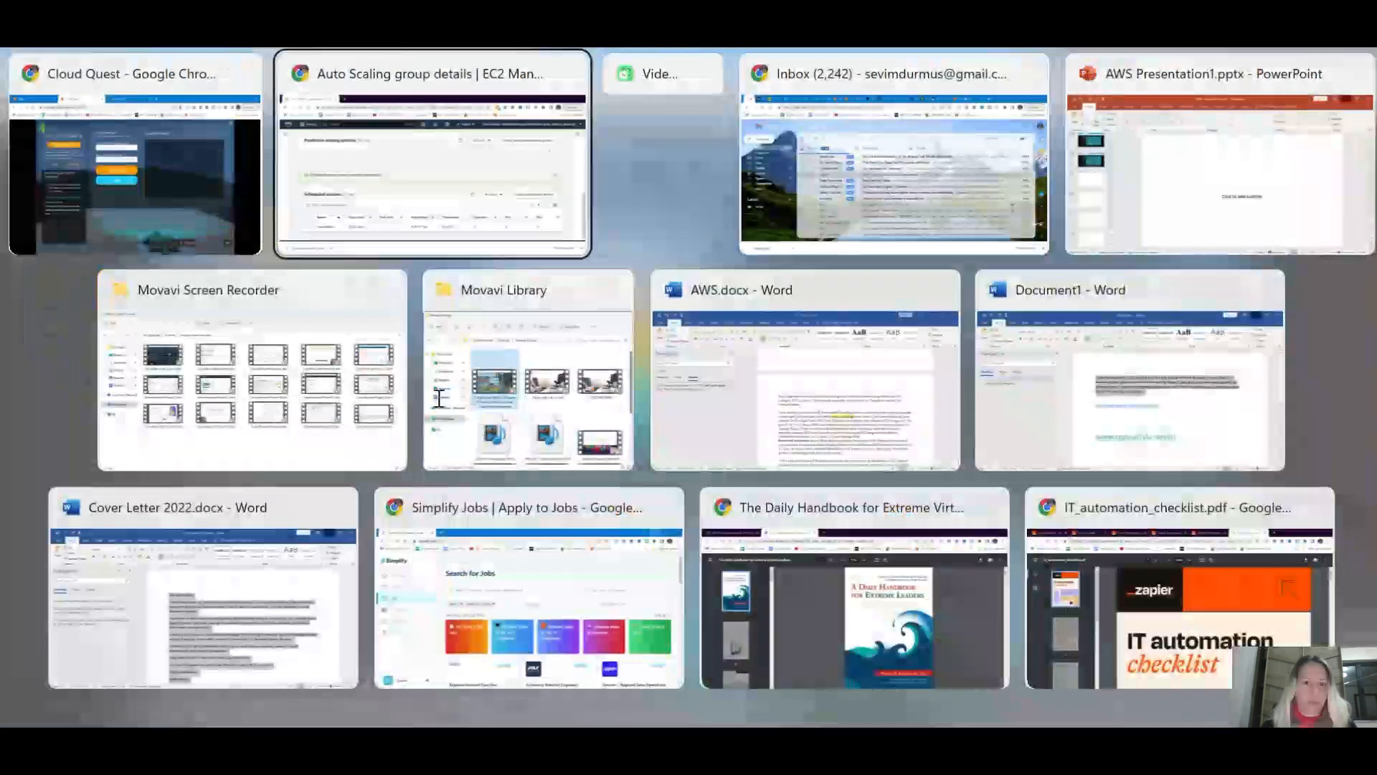
scroll(513, 393, "up", 4)
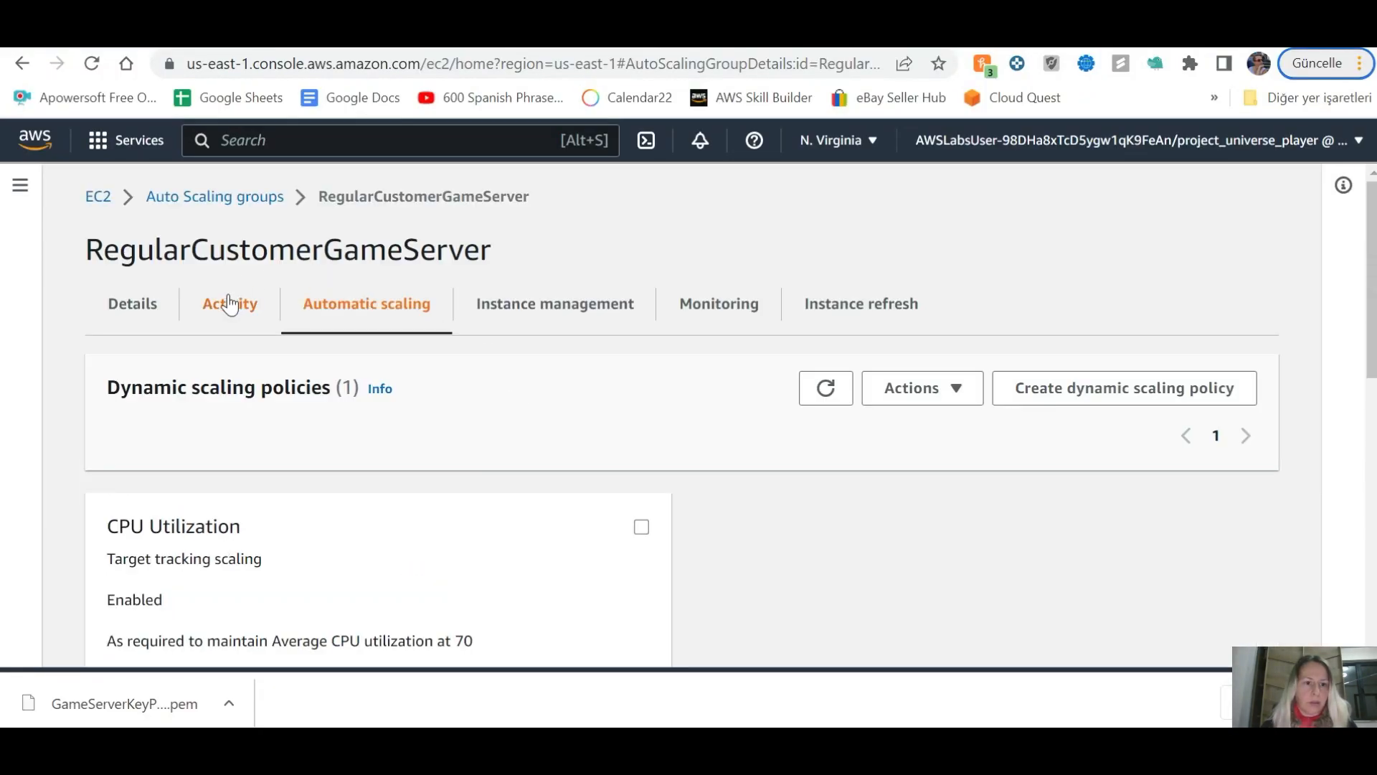
left_click(265, 198)
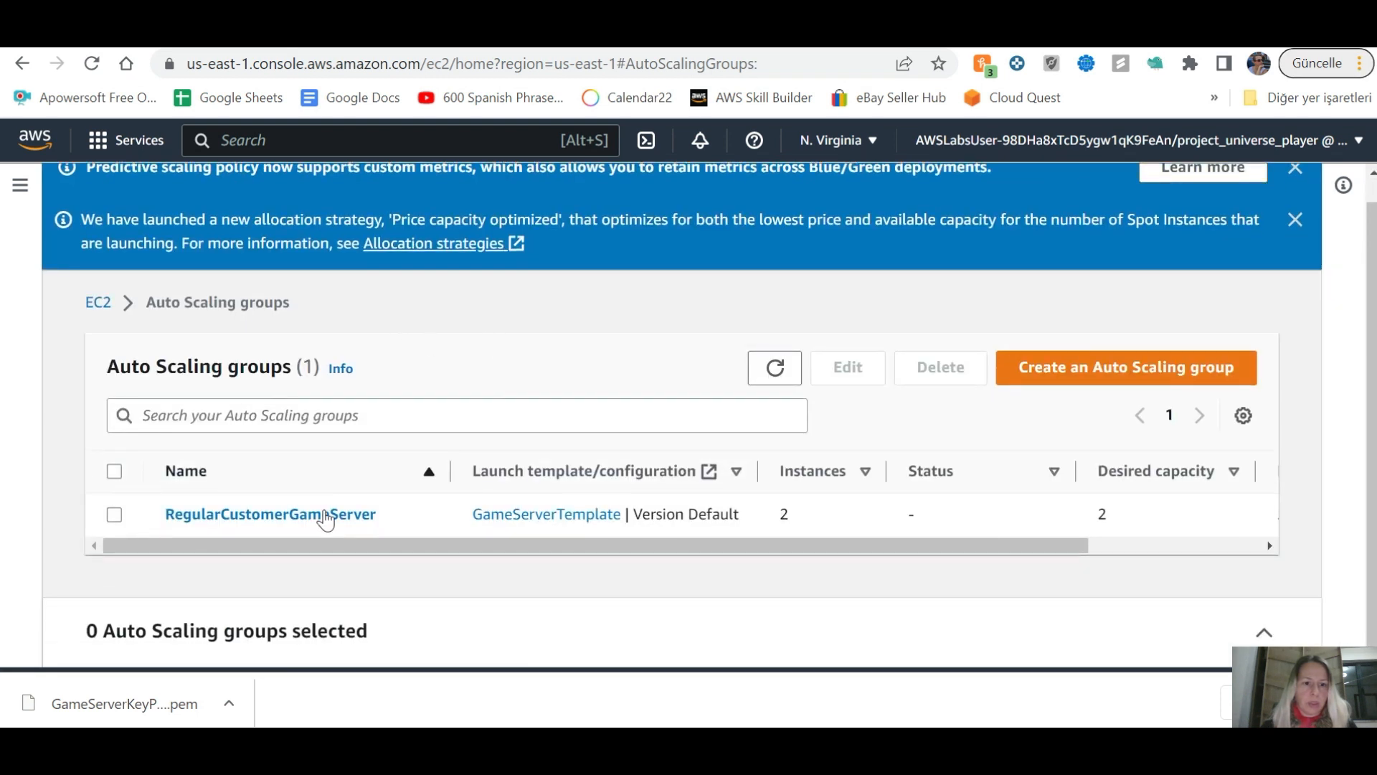
left_click(328, 522)
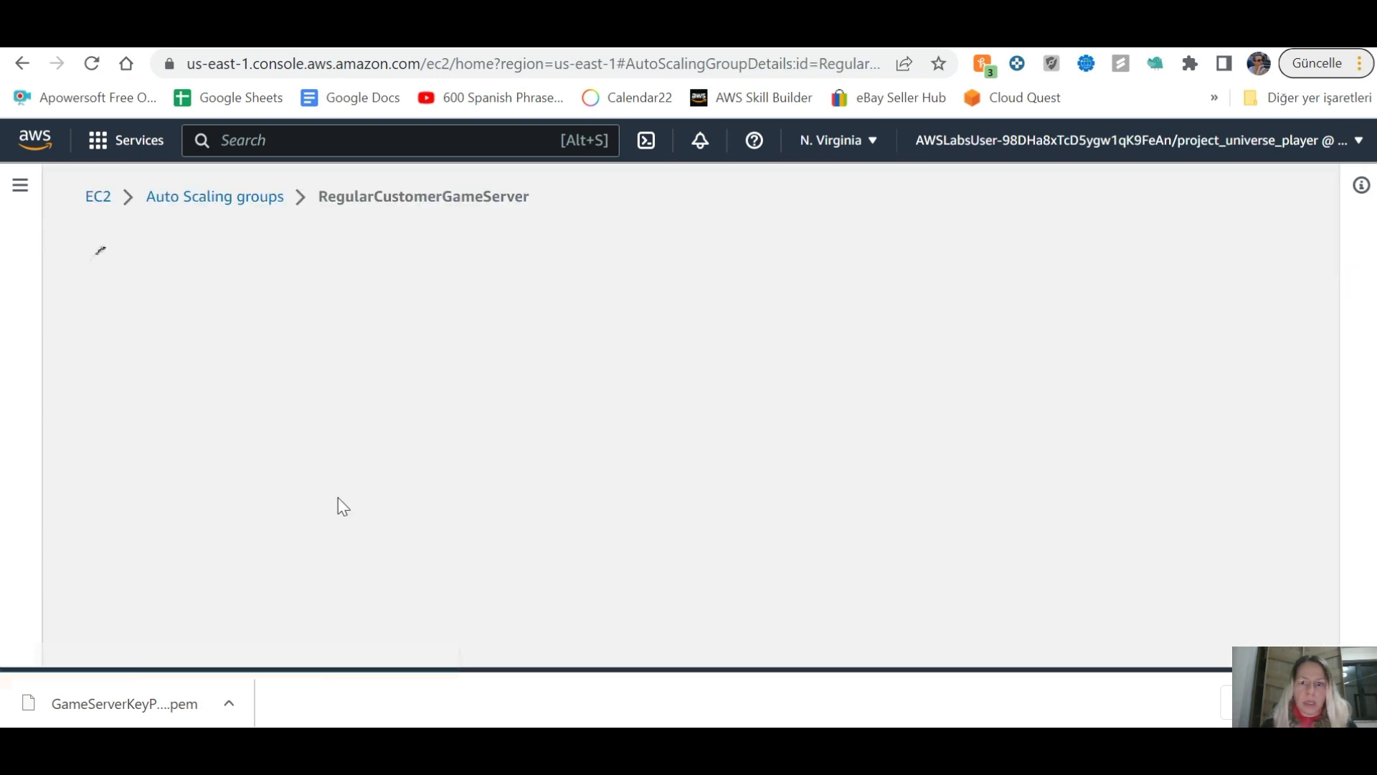
scroll(436, 400, "down", 15)
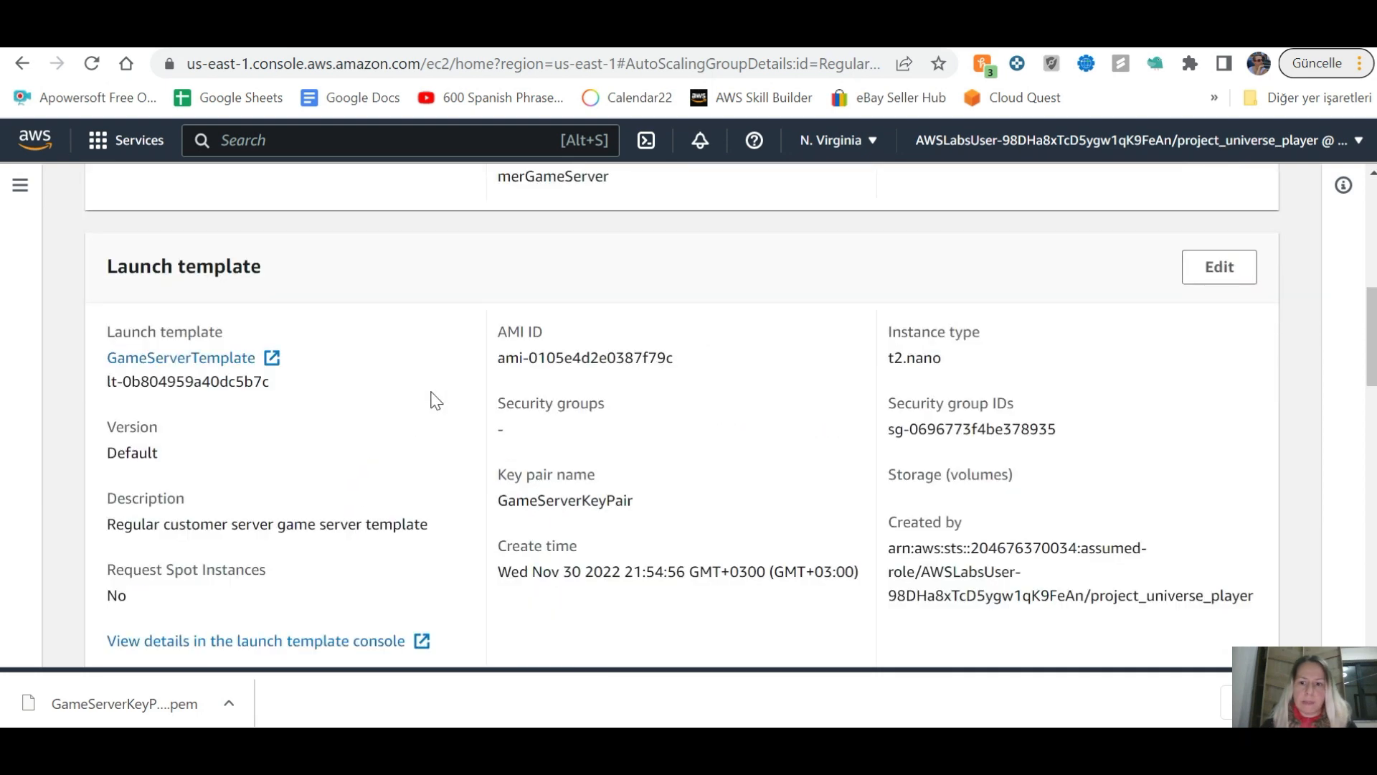
scroll(436, 400, "down", 6)
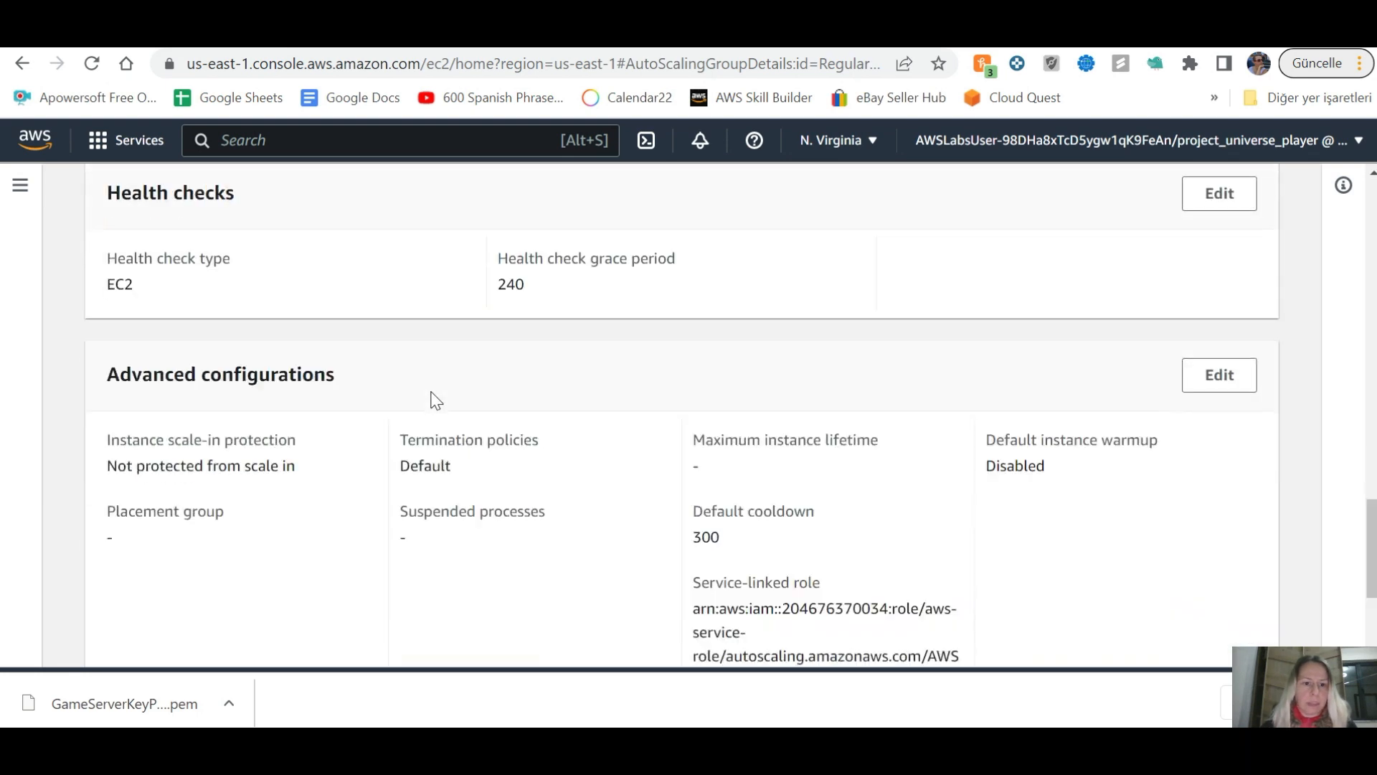
scroll(437, 395, "up", 14)
scroll(439, 389, "up", 10)
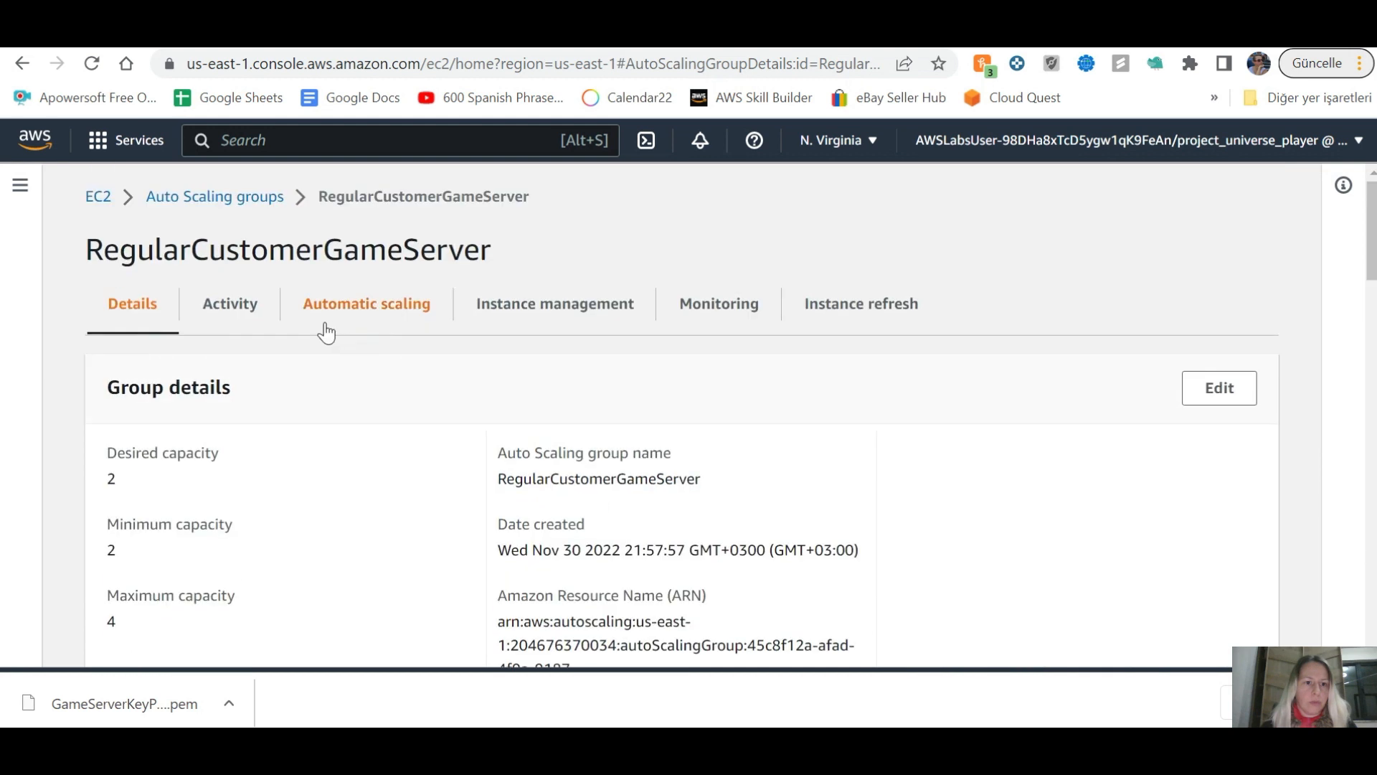
left_click(266, 312)
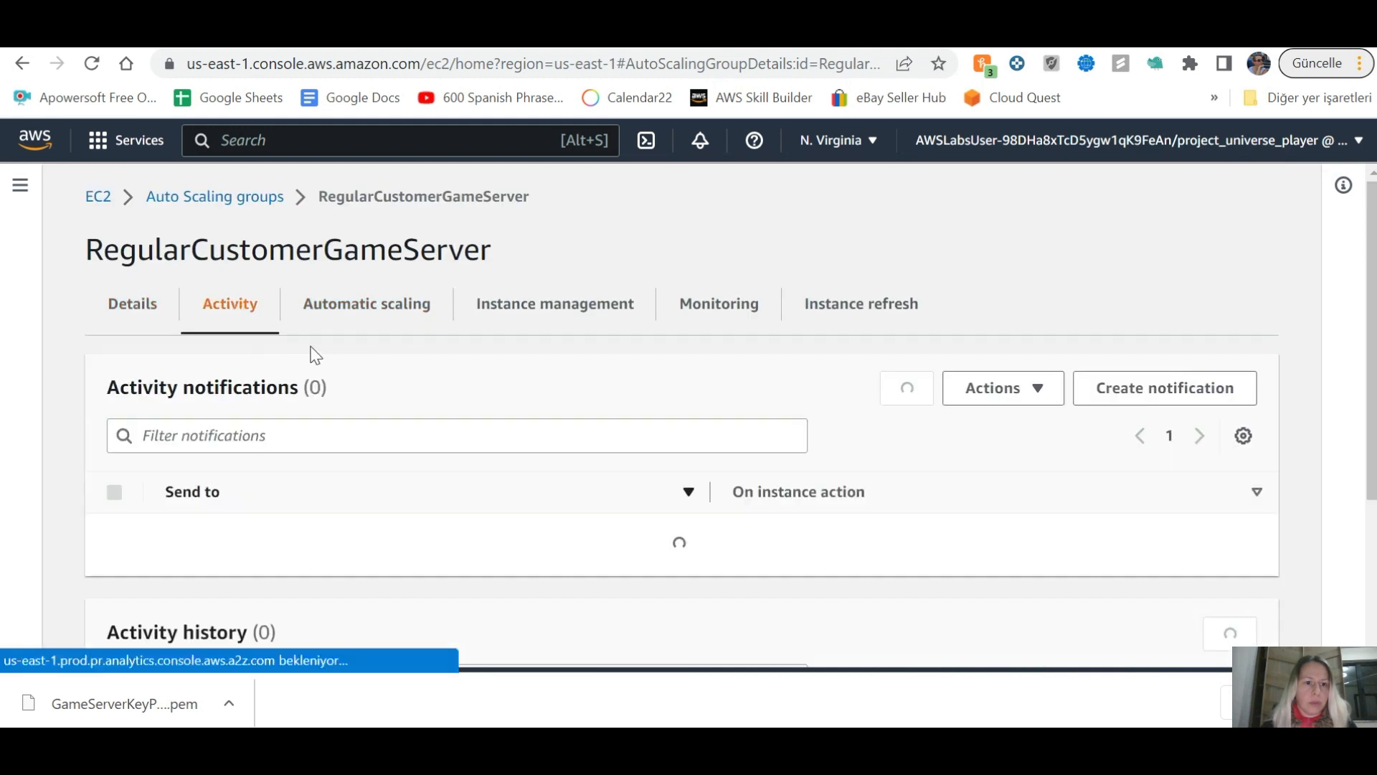
left_click(406, 313)
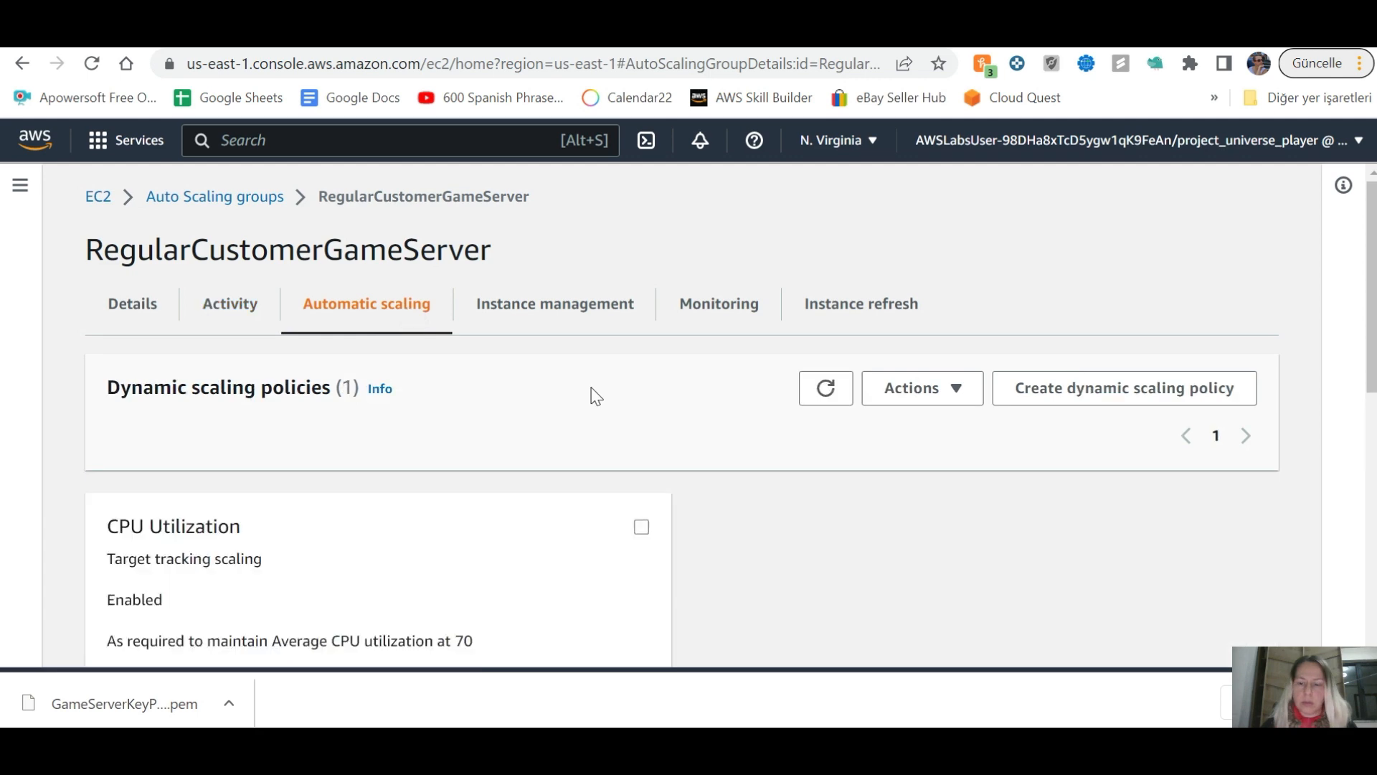
scroll(594, 394, "down", 5)
scroll(595, 395, "up", 3)
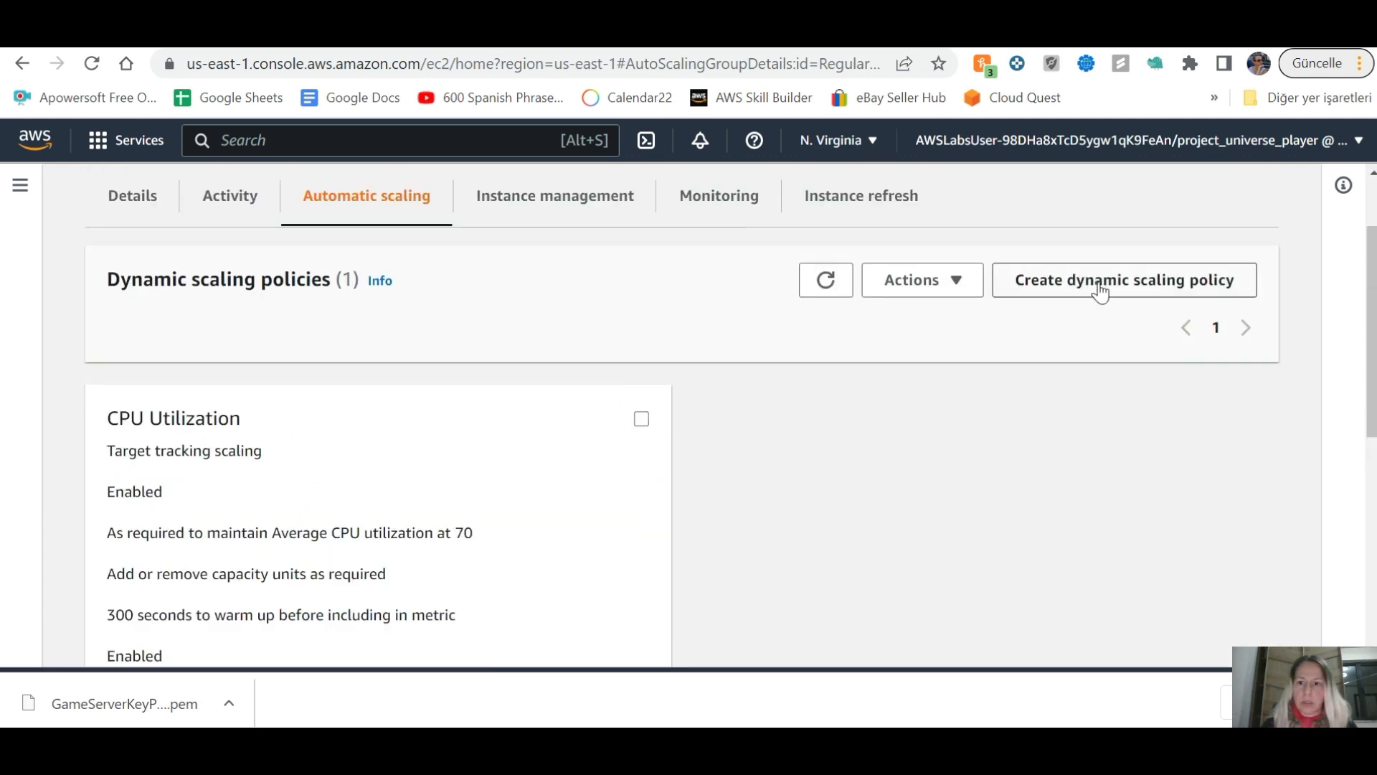
scroll(846, 398, "down", 5)
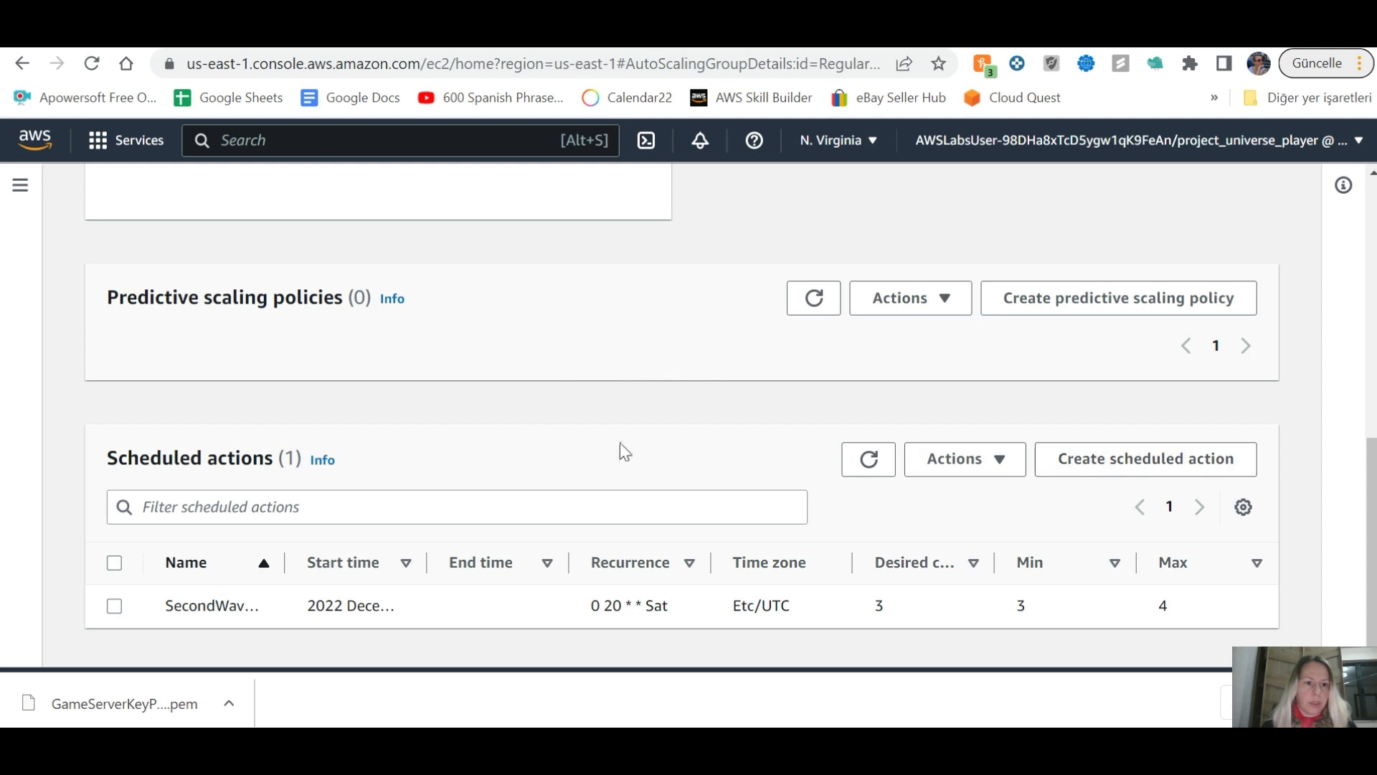
key("alt+Tab")
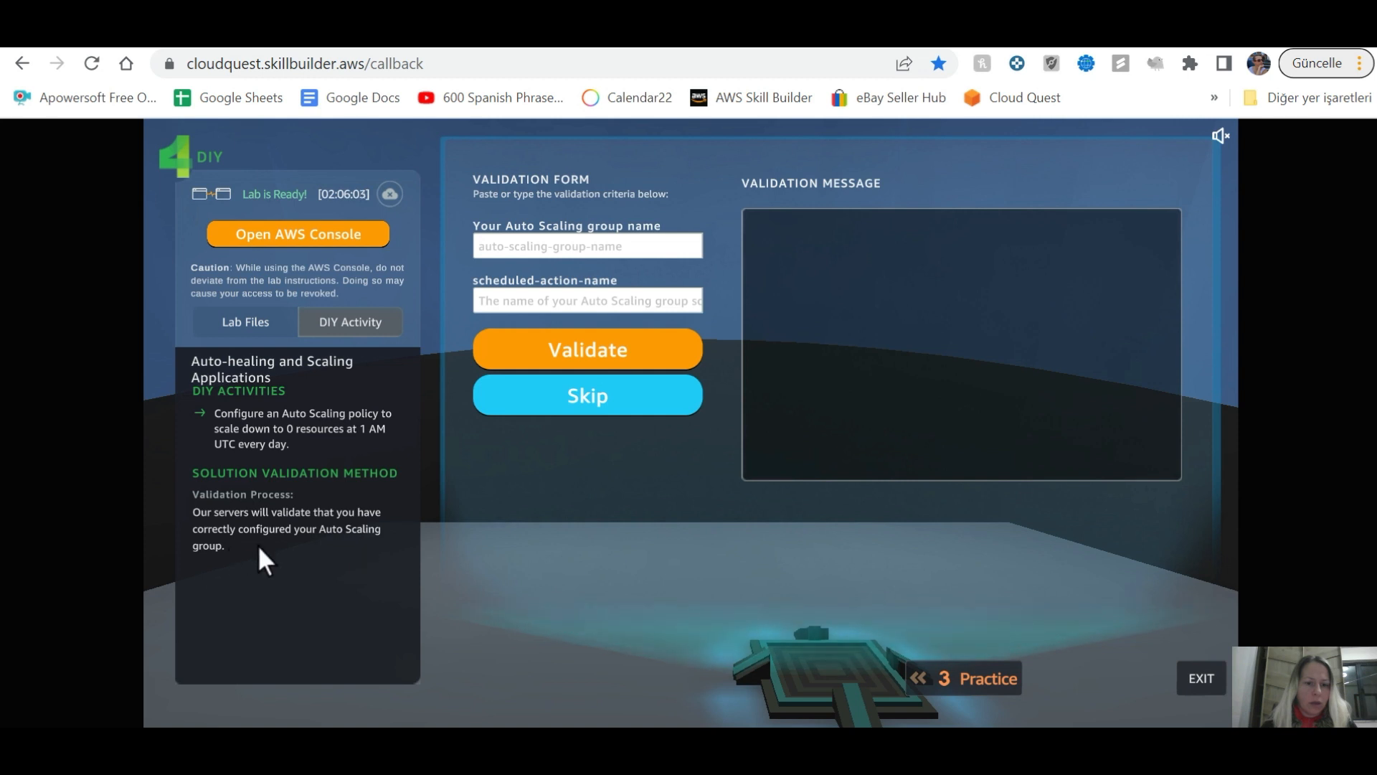
key("alt+Tab")
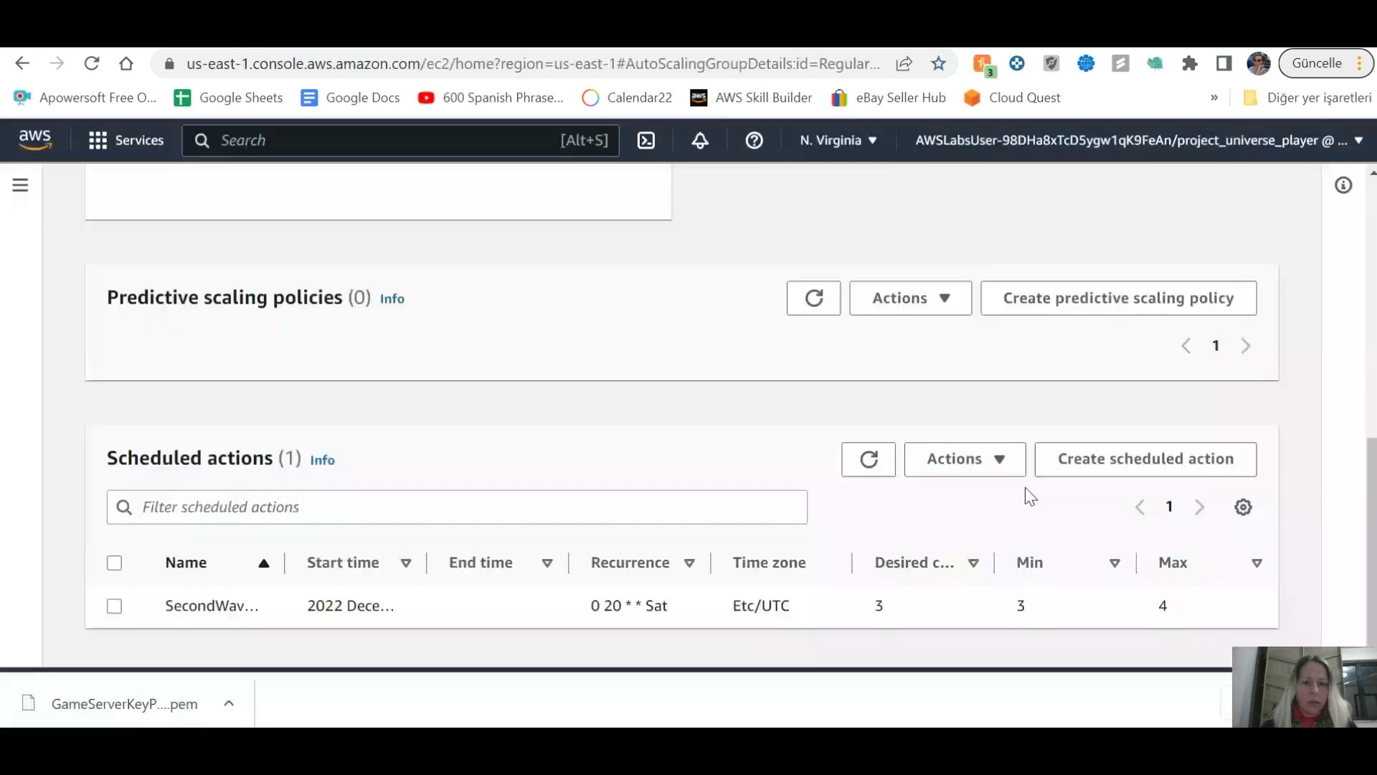
Step: Start a new scheduled action named DowntoZeroDIY
left_click(1146, 470)
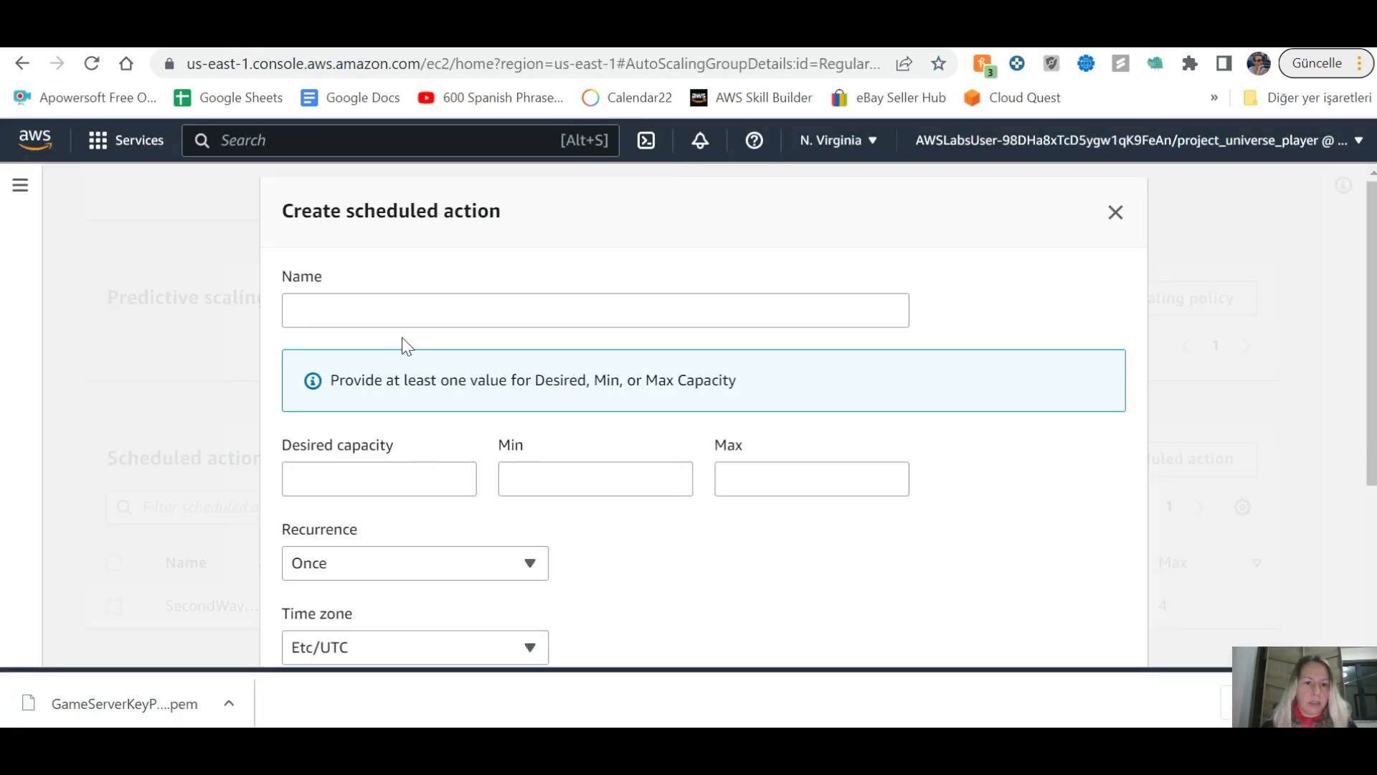
key("alt+Tab")
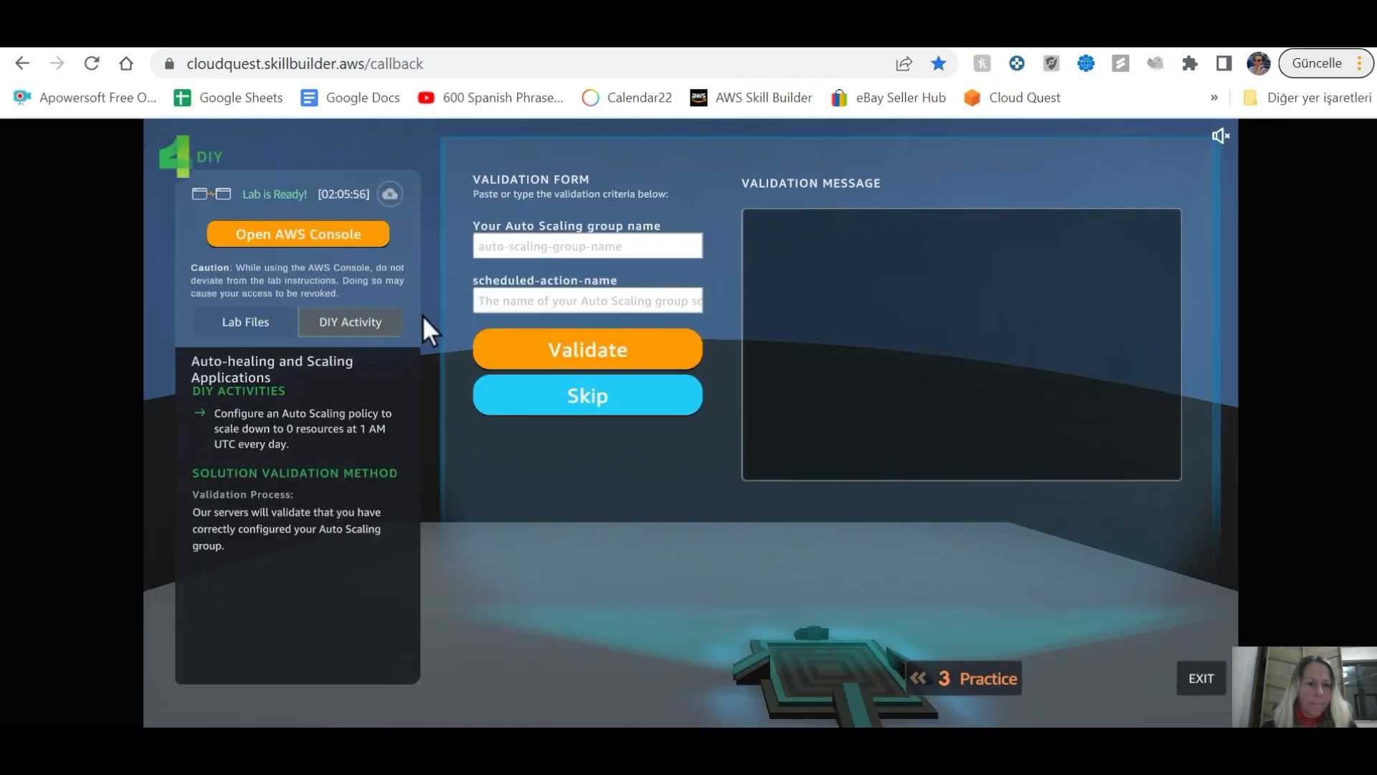
key("alt+Tab")
left_click(418, 309)
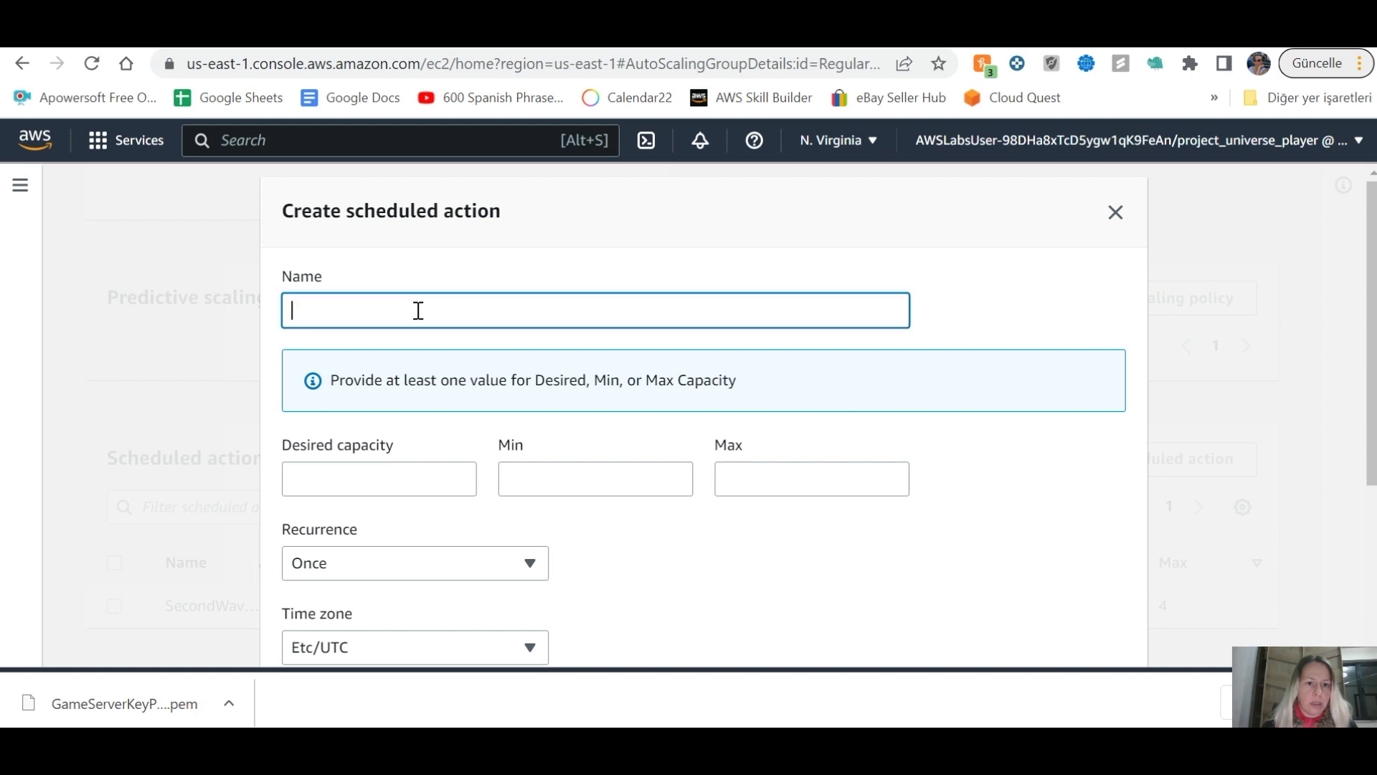
key("alt+Tab")
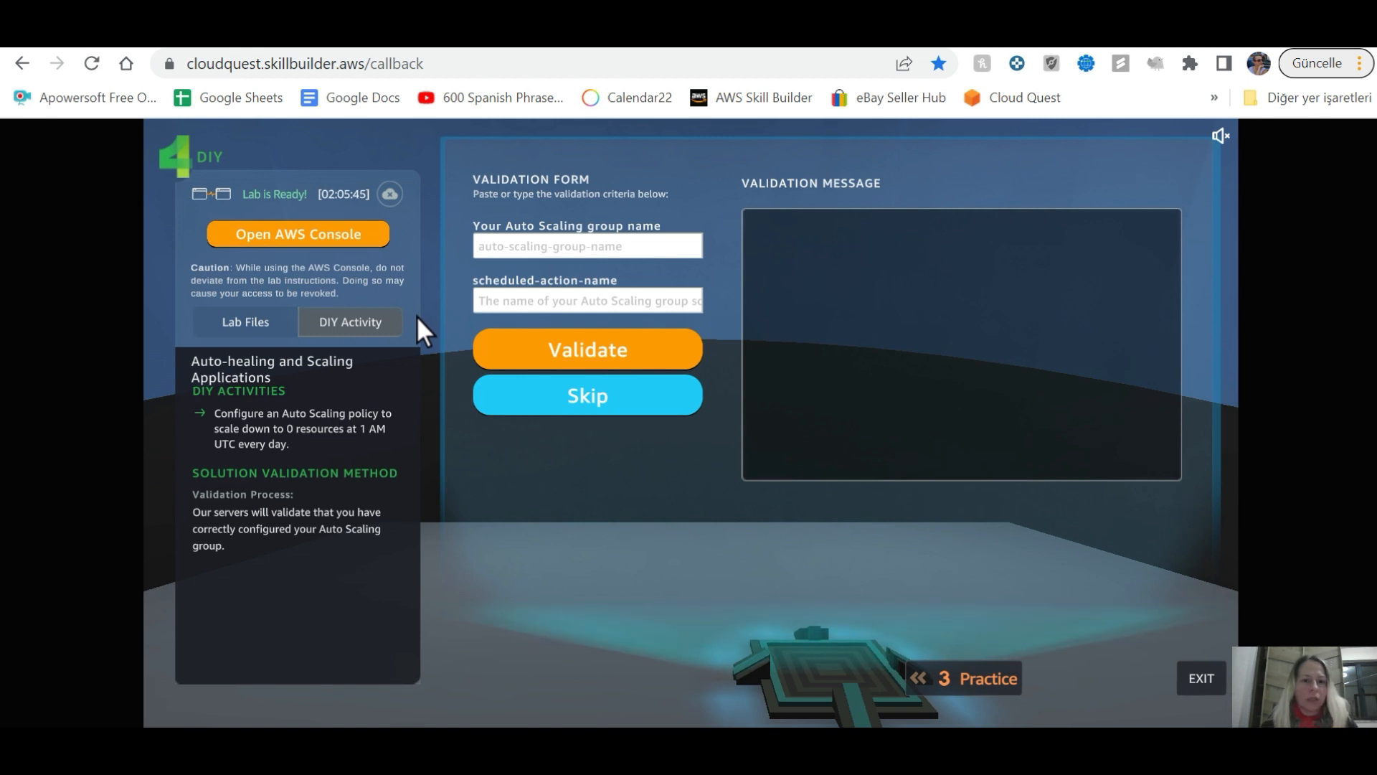
key("alt+Tab")
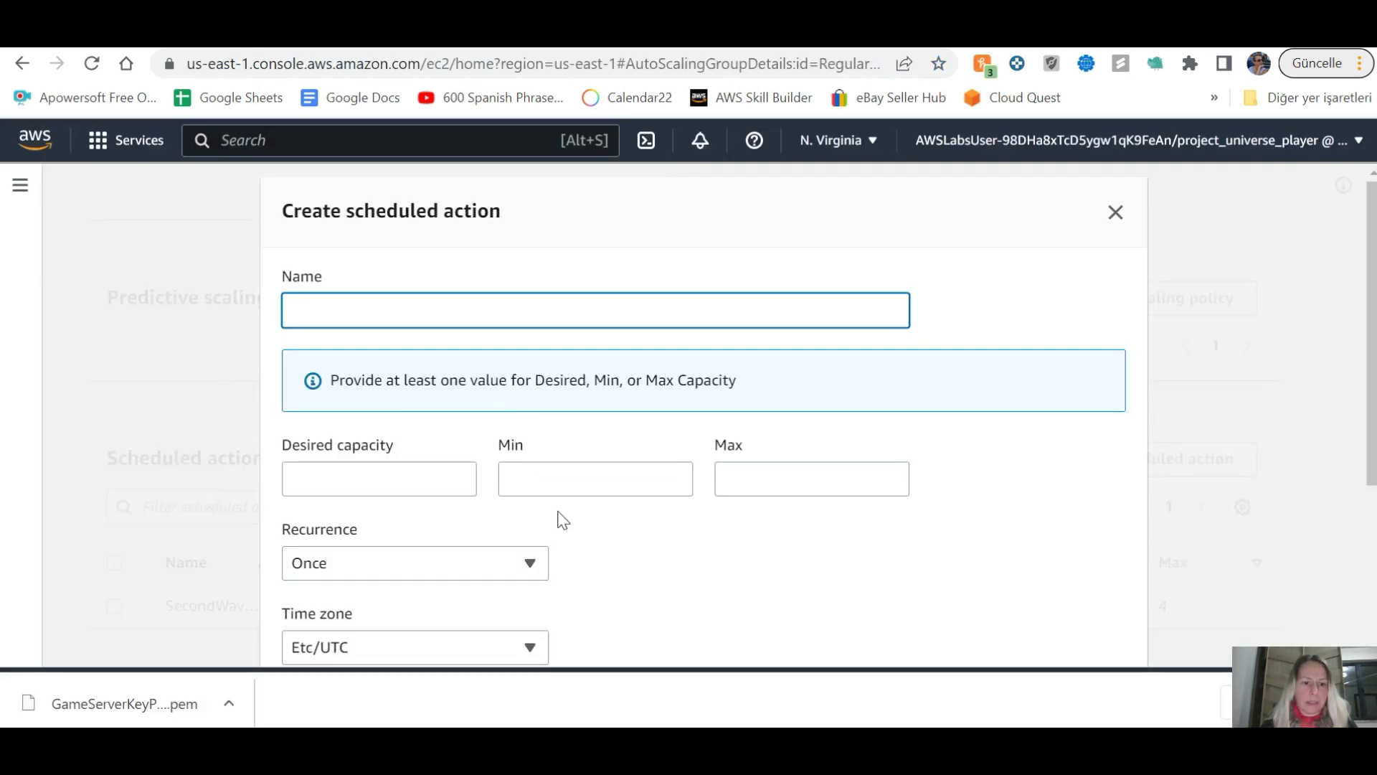
scroll(563, 518, "down", 4)
scroll(563, 518, "up", 4)
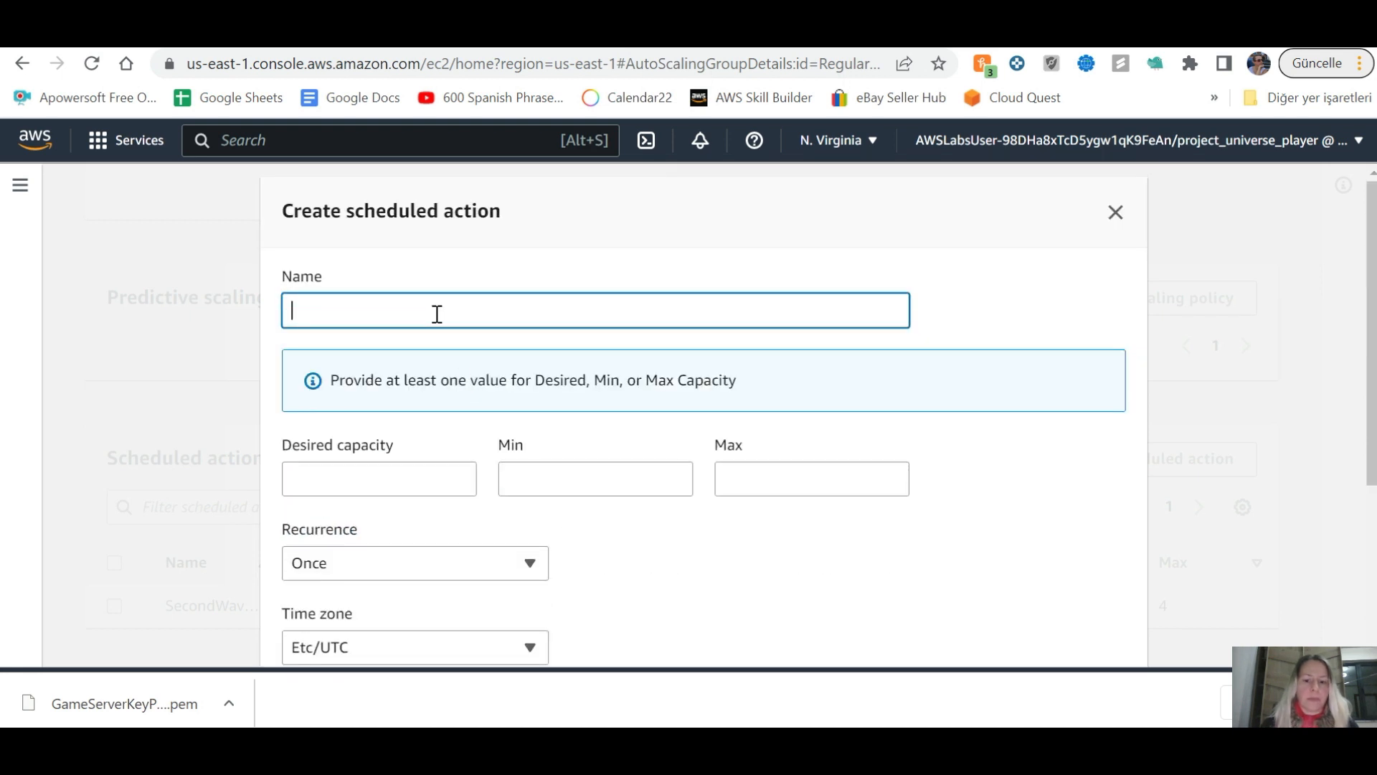
key("alt+Tab")
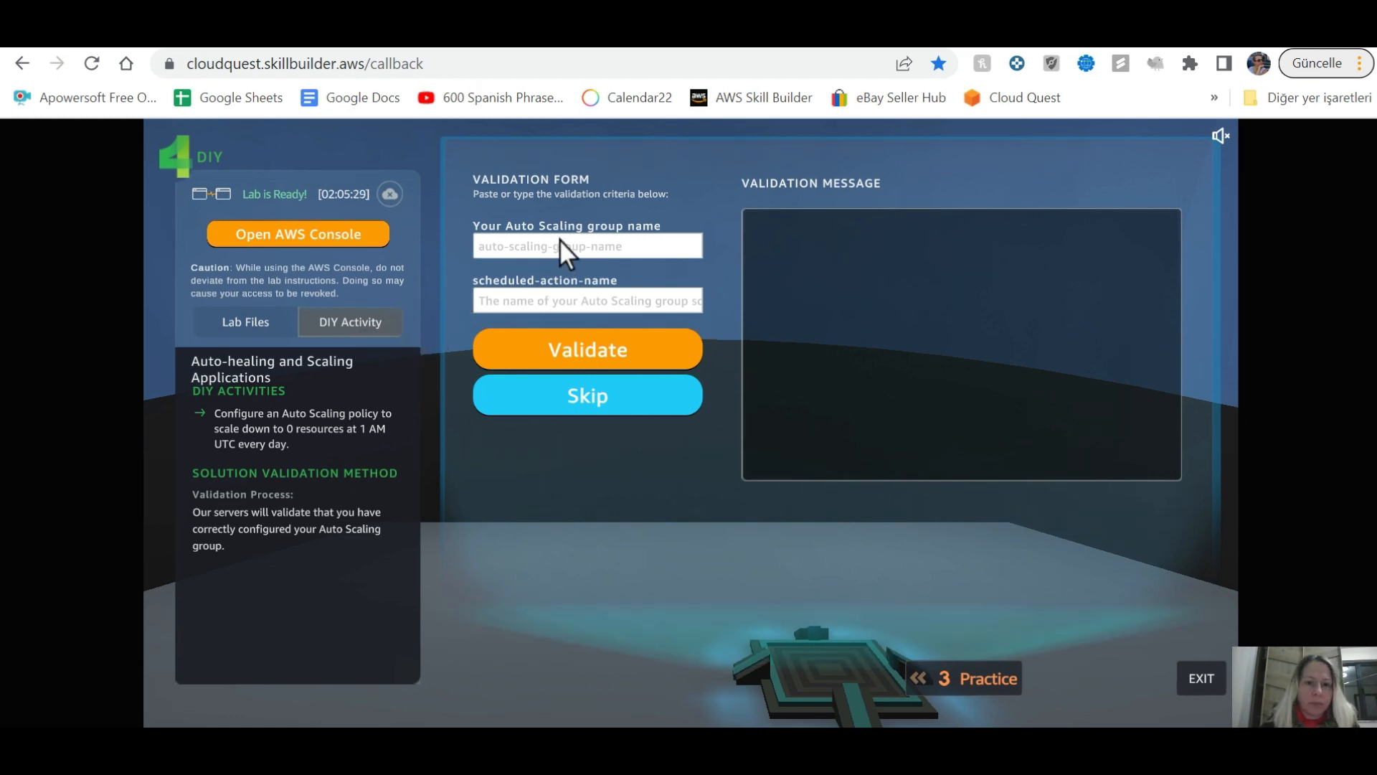
key("alt+Tab")
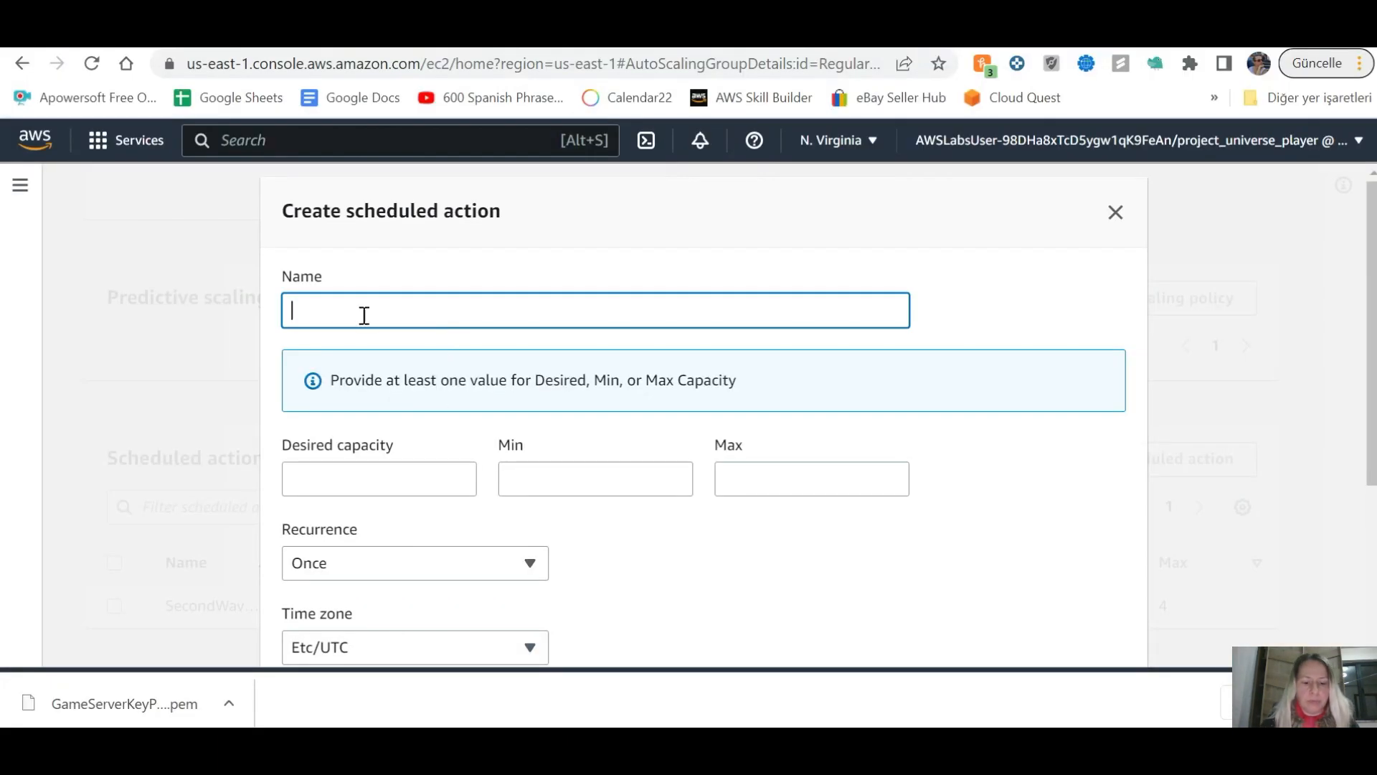
type("Down")
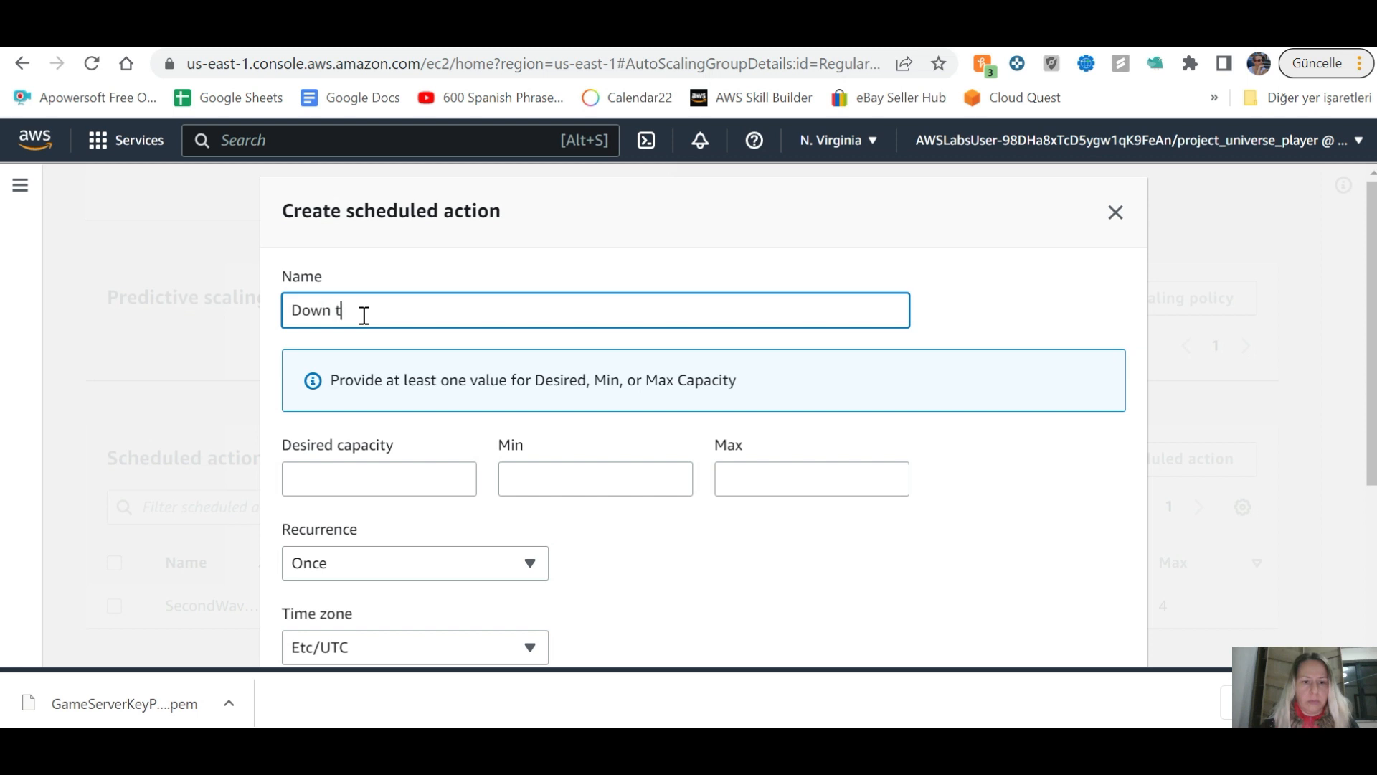
type("toZeroDIY")
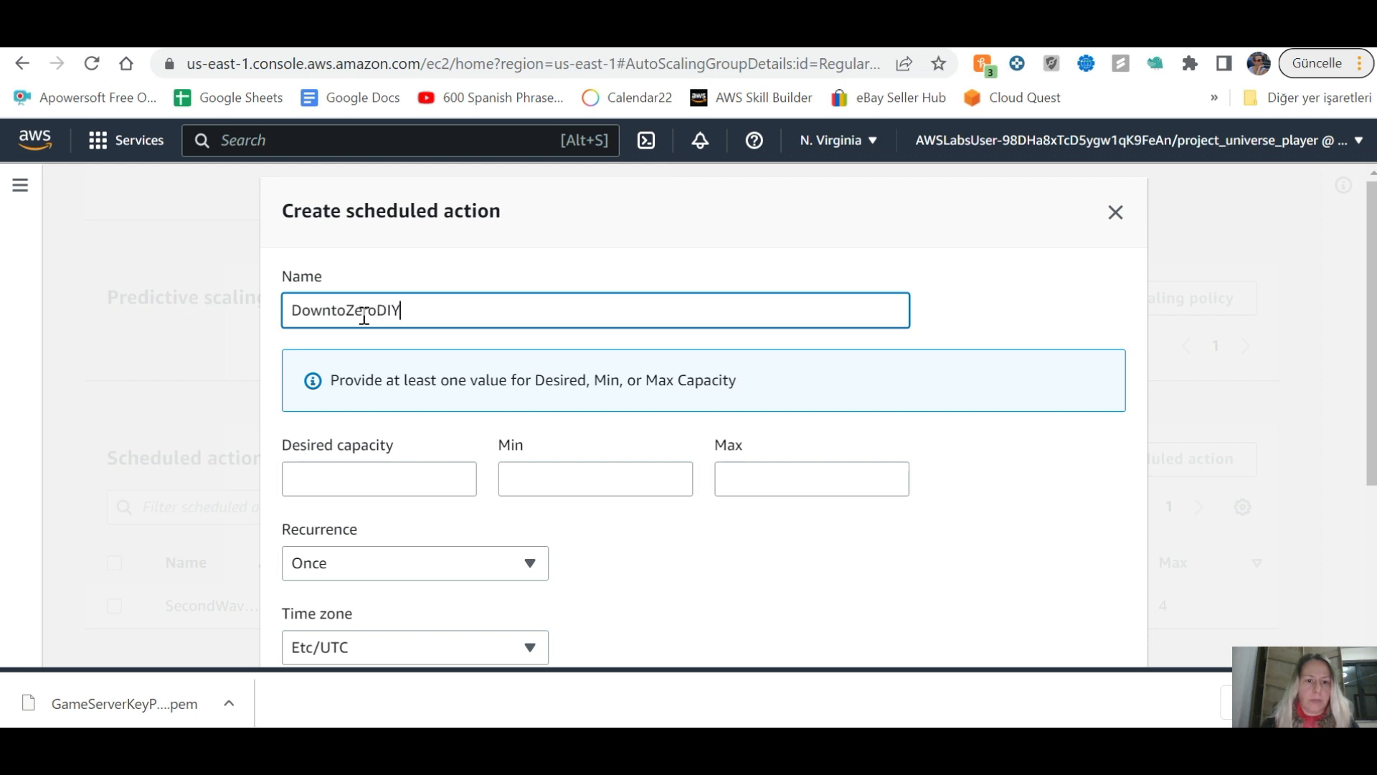
Step: Set desired, minimum and maximum capacity all to 0
left_click(390, 474)
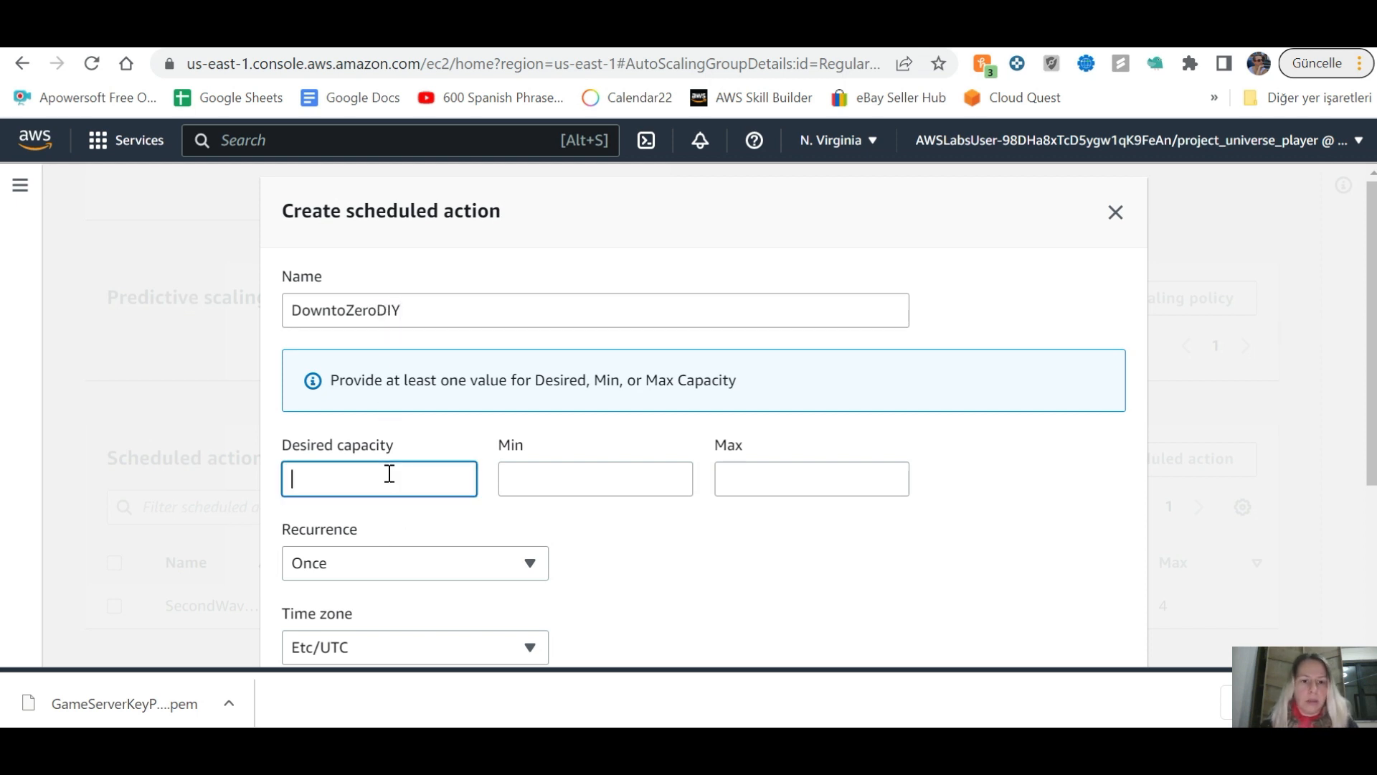
left_click(531, 485)
type("0")
left_click(739, 476)
type("0")
left_click(579, 499)
key("alt+Tab")
key("alt+Tab")
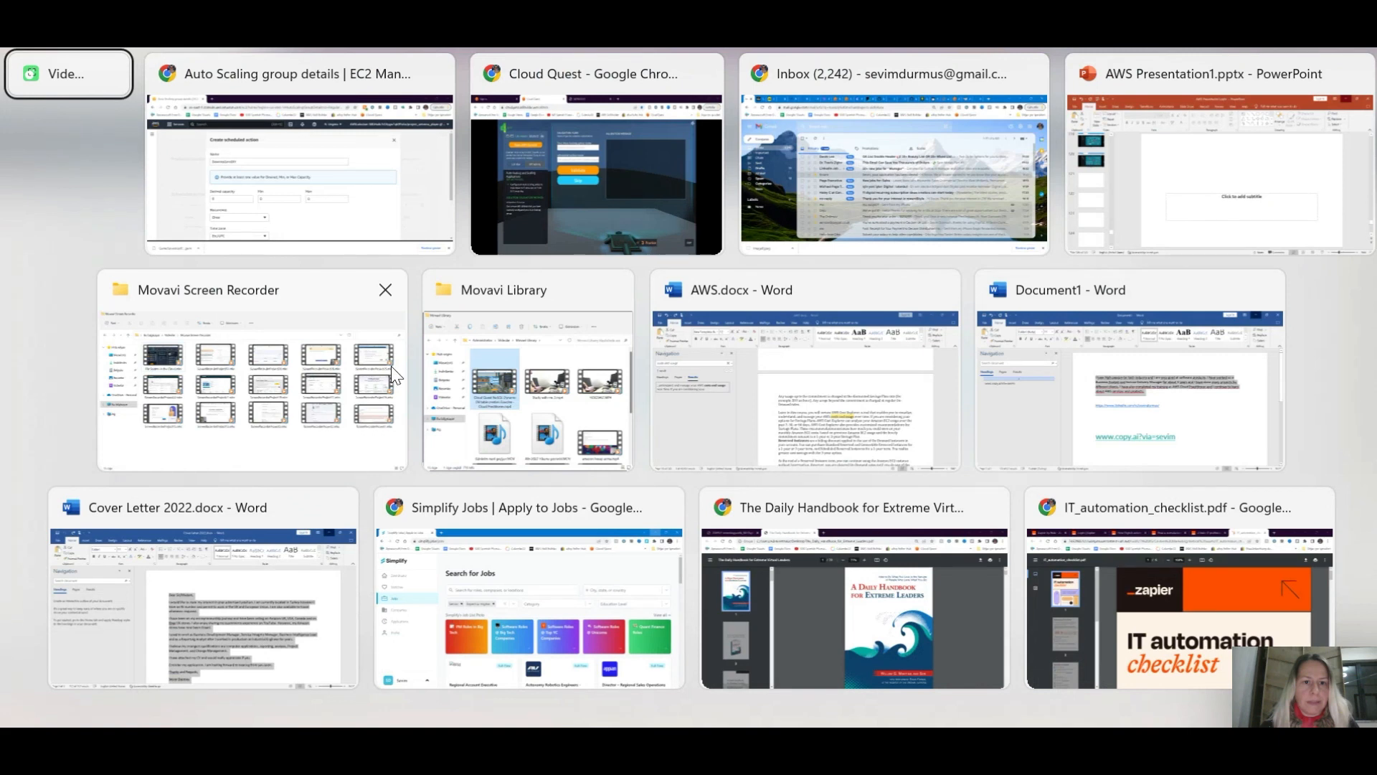
key("Tab")
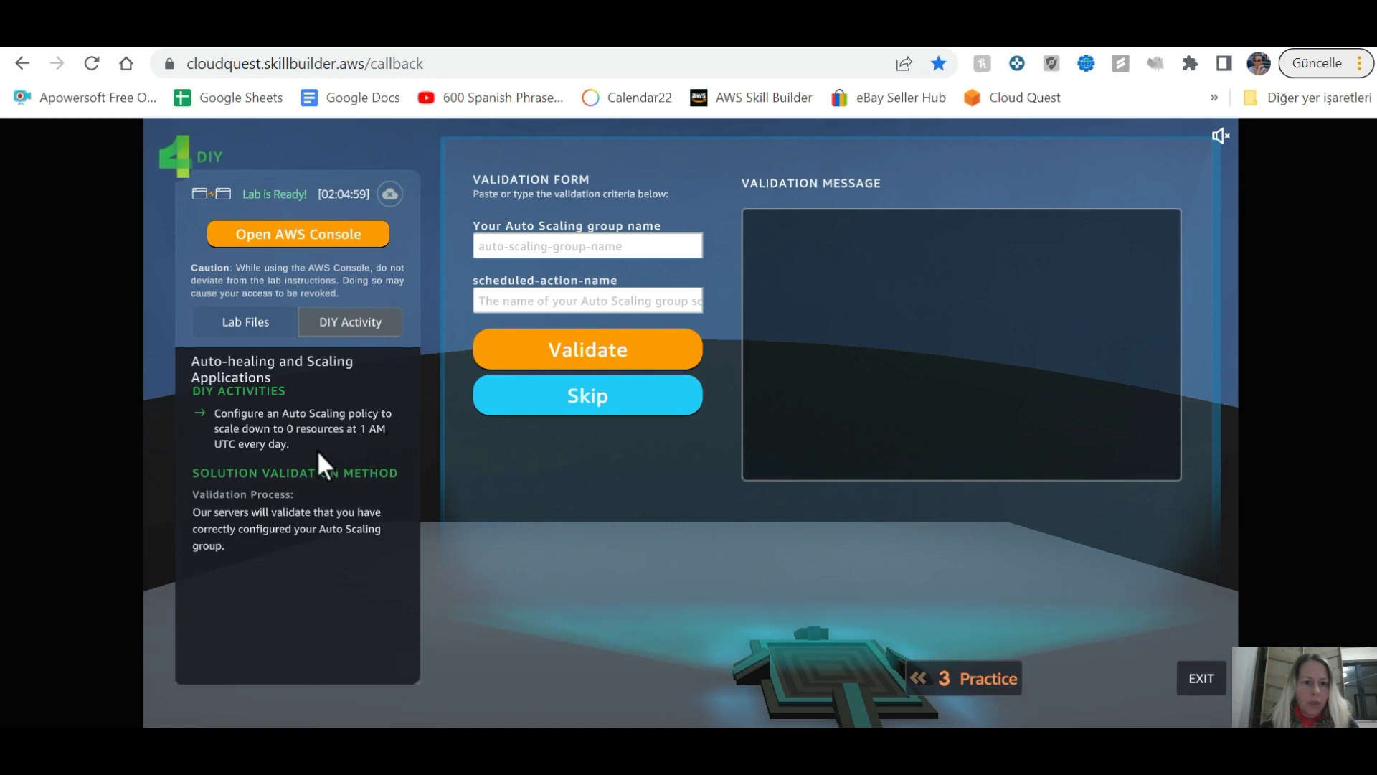
key("alt+Tab")
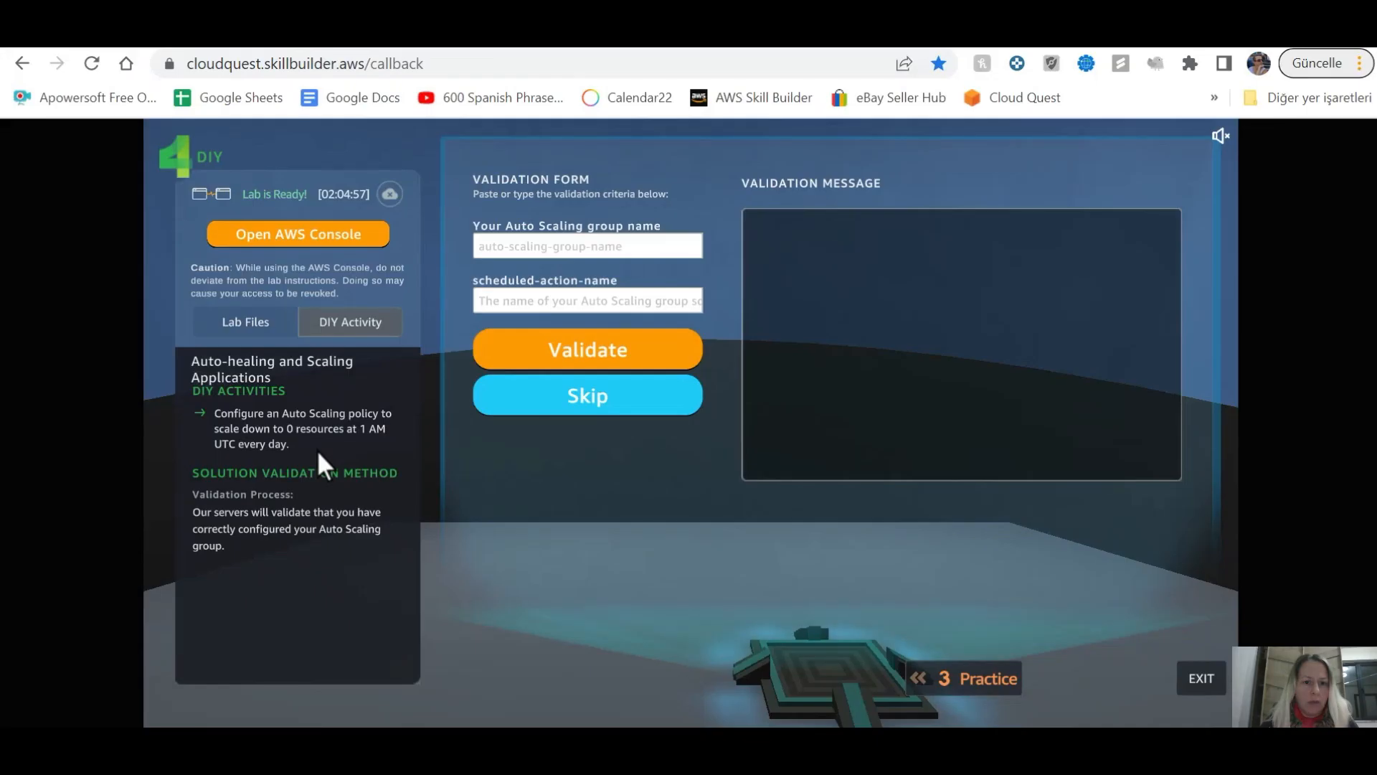
key("alt+Tab")
key("Tab")
Step: Set DowntoZeroDIY's recurrence to Every day
scroll(535, 514, "down", 1)
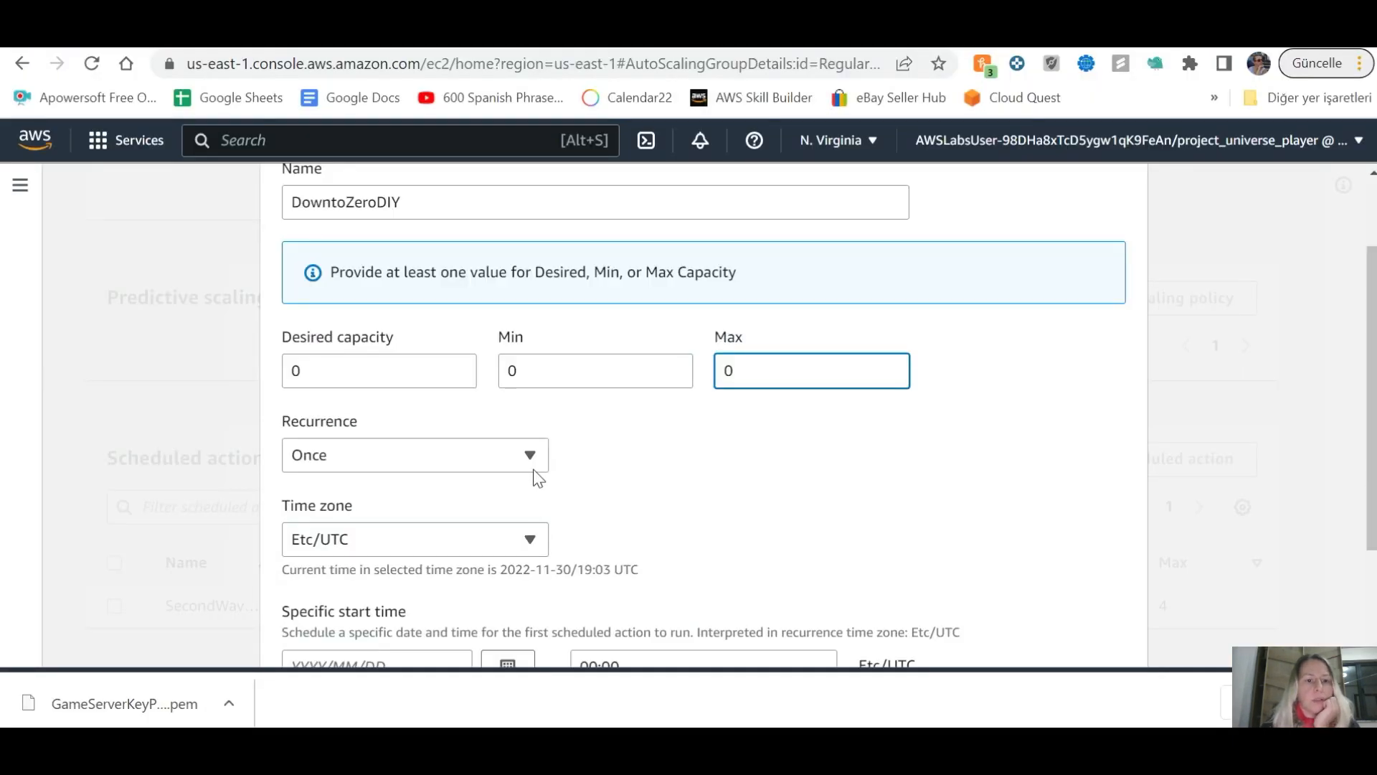
left_click(531, 459)
scroll(410, 323, "down", 1)
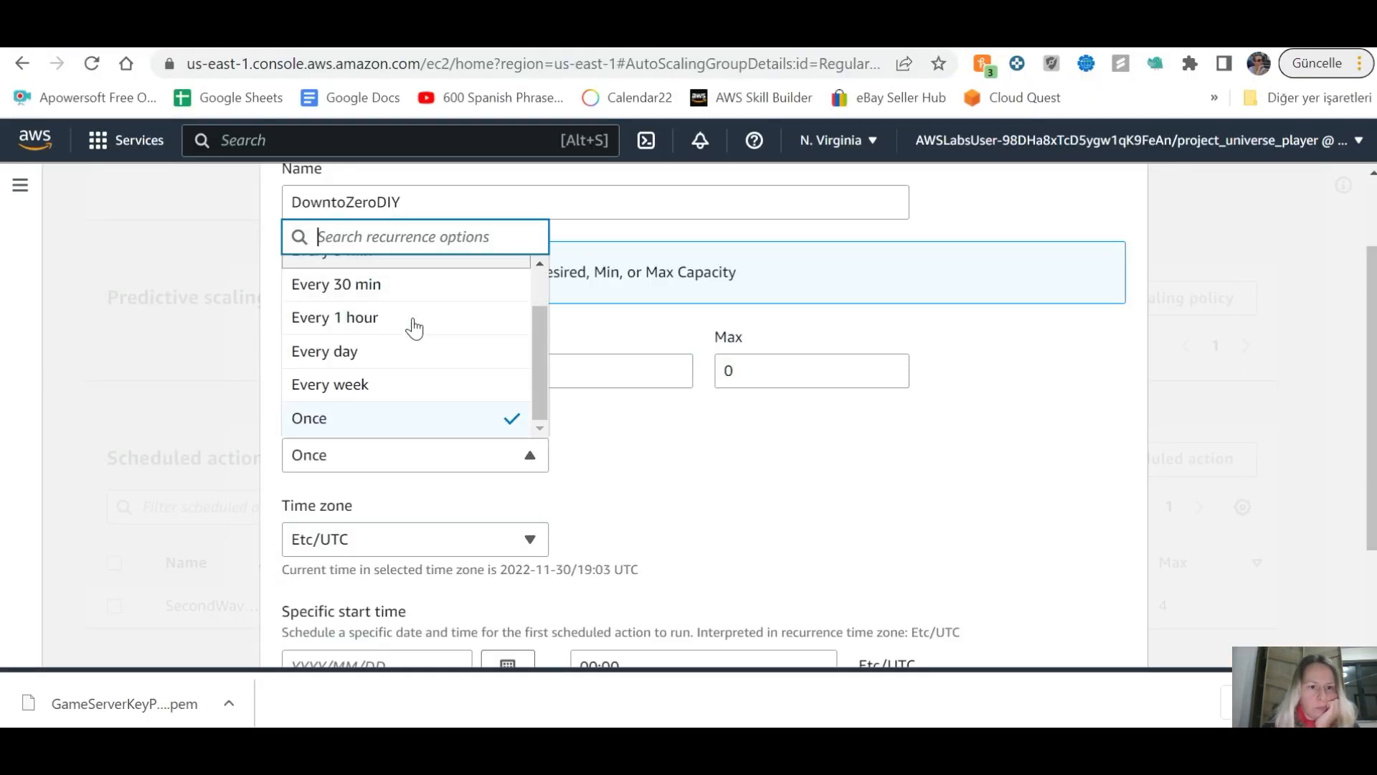
left_click(393, 351)
scroll(545, 466, "down", 1)
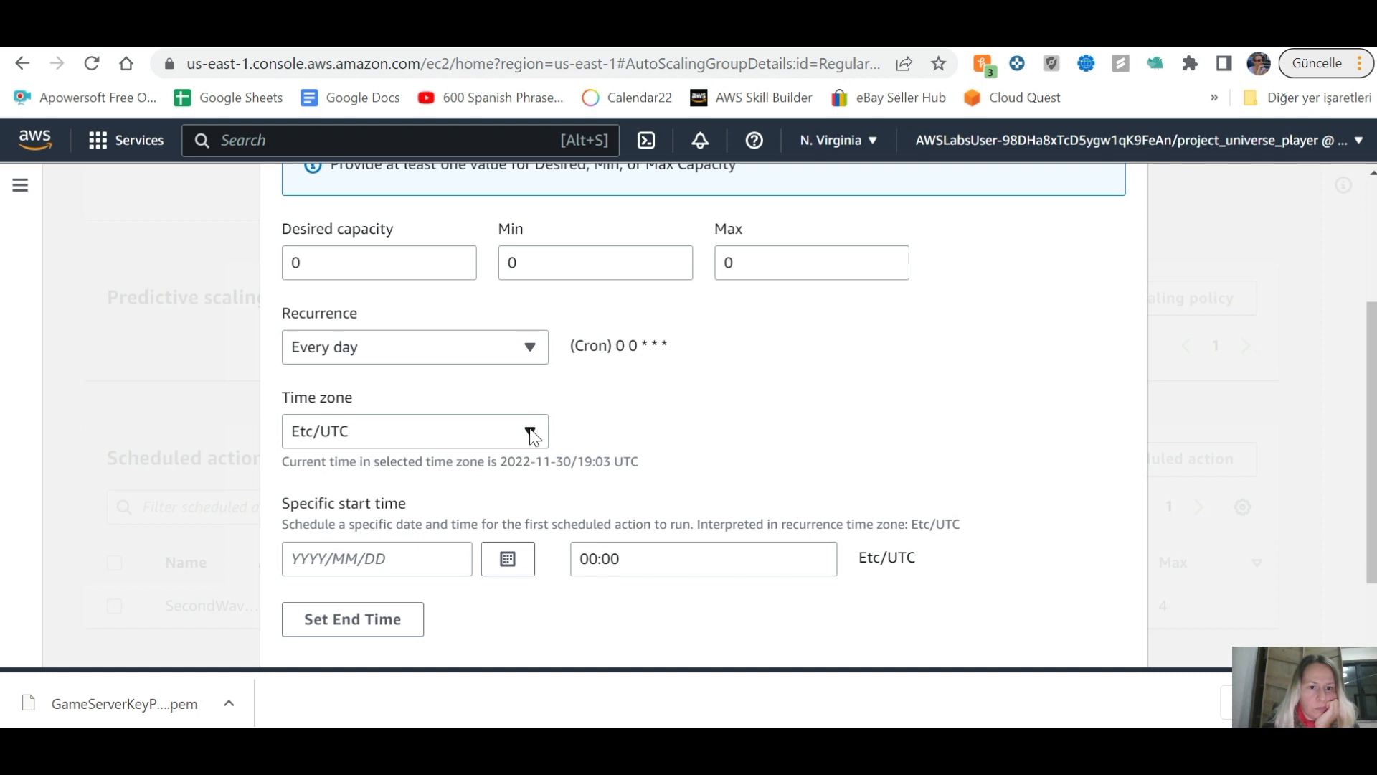
scroll(529, 523, "down", 1)
Step: Set the start to 2022/12/10 at 01:00 UTC
left_click(511, 450)
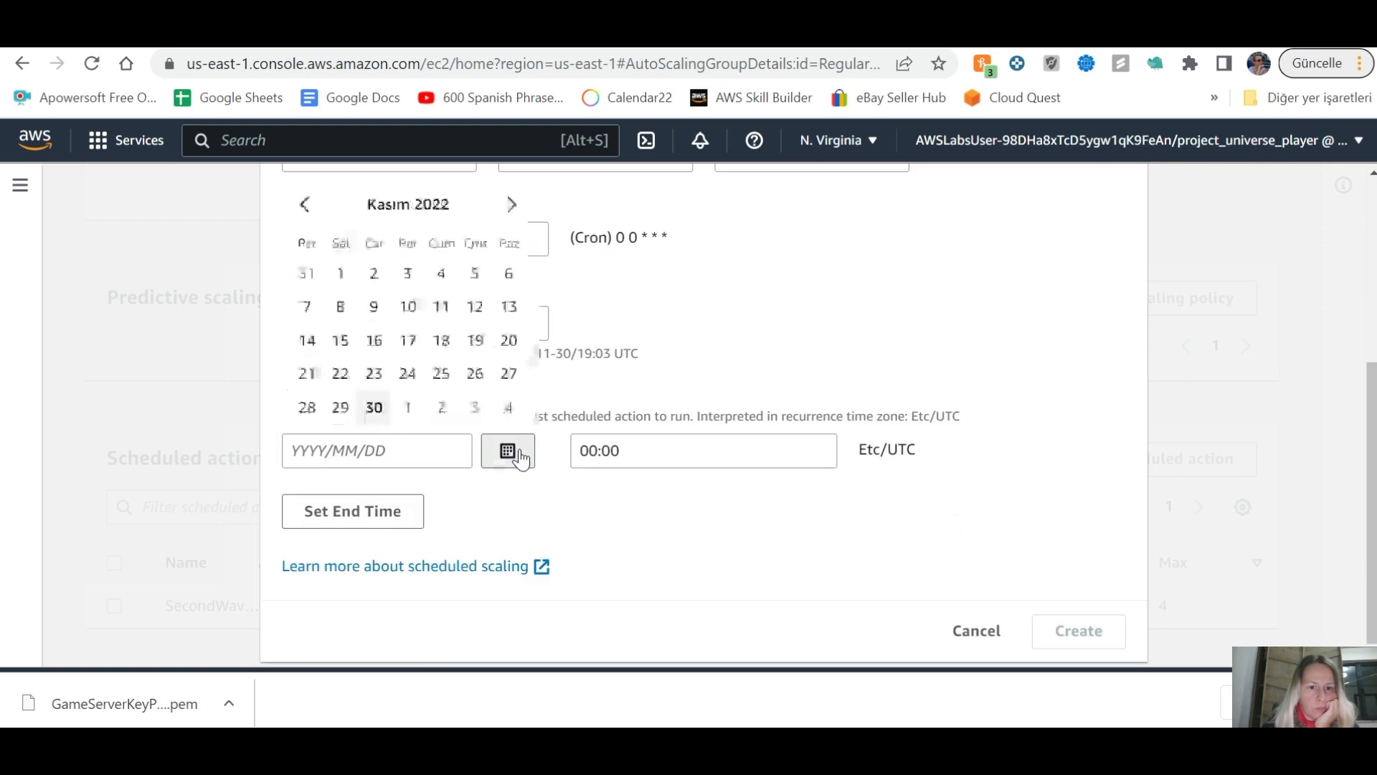
left_click(506, 206)
left_click(475, 306)
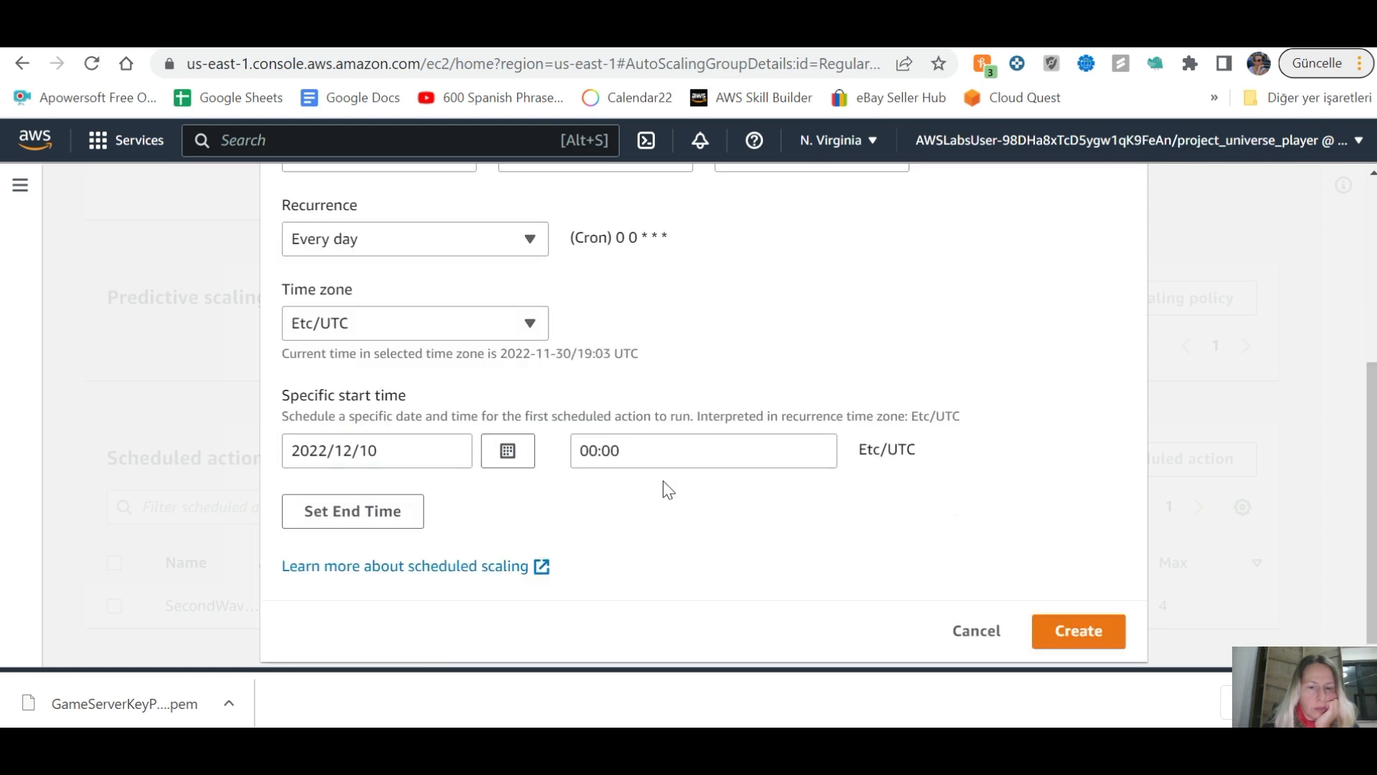
left_click(576, 449)
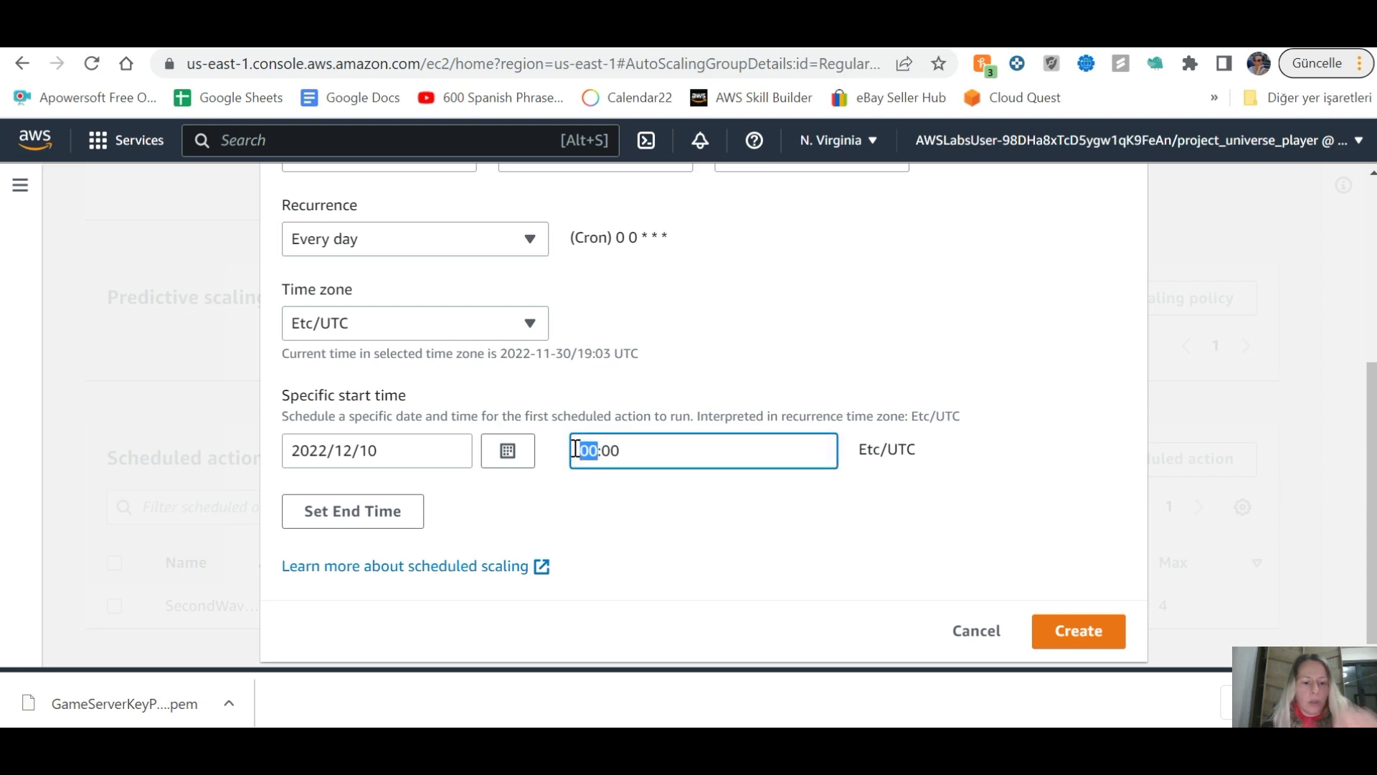
type("1")
key("BackSpace")
type("1")
left_click(624, 530)
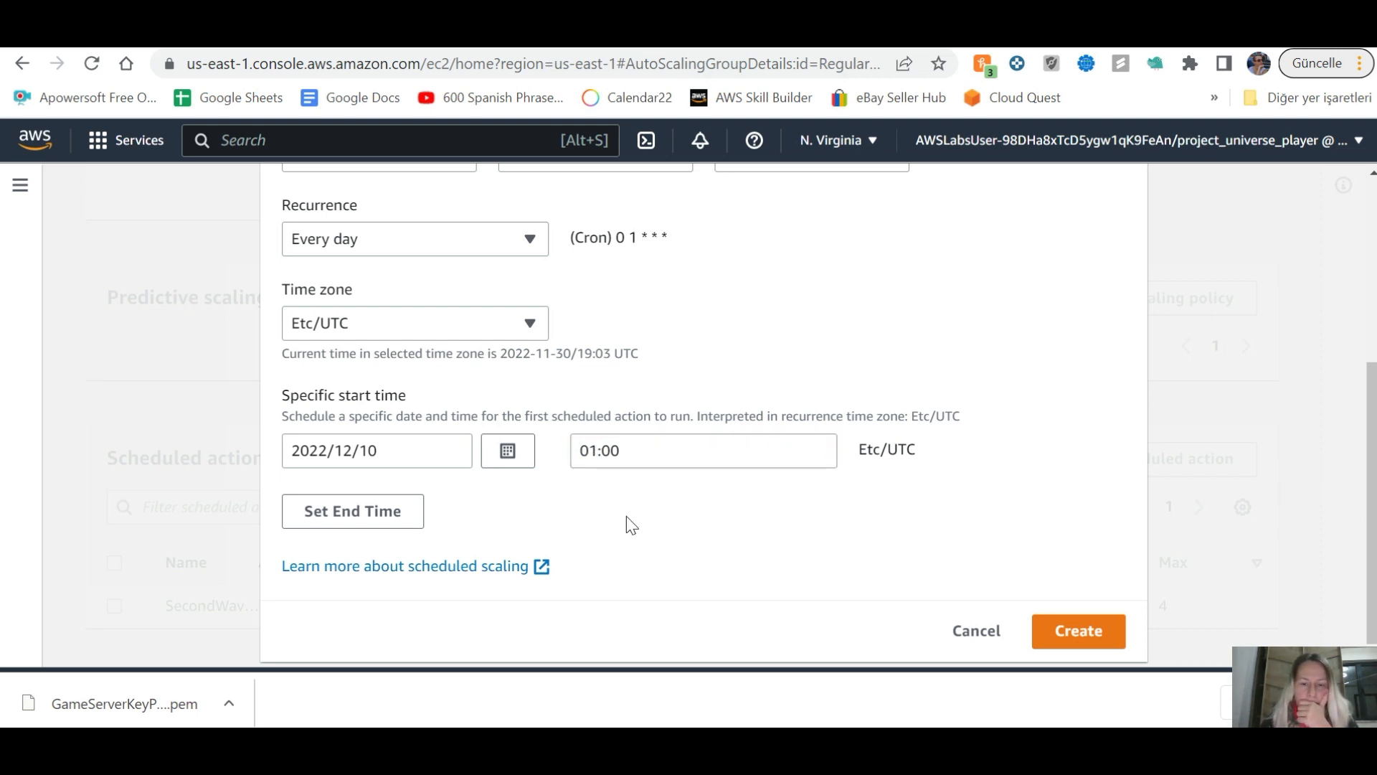
Step: Create the DowntoZeroDIY scheduled action
scroll(625, 513, "up", 5)
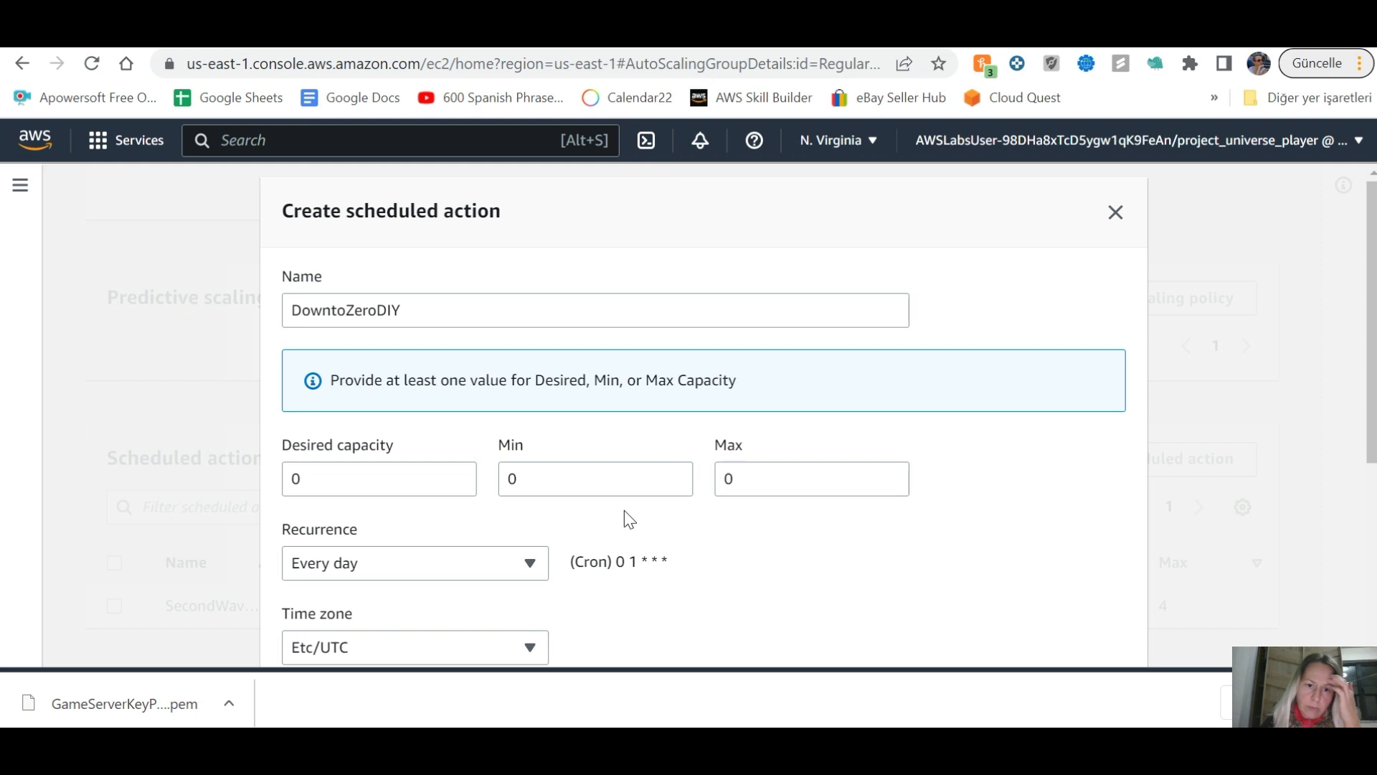
scroll(624, 510, "down", 5)
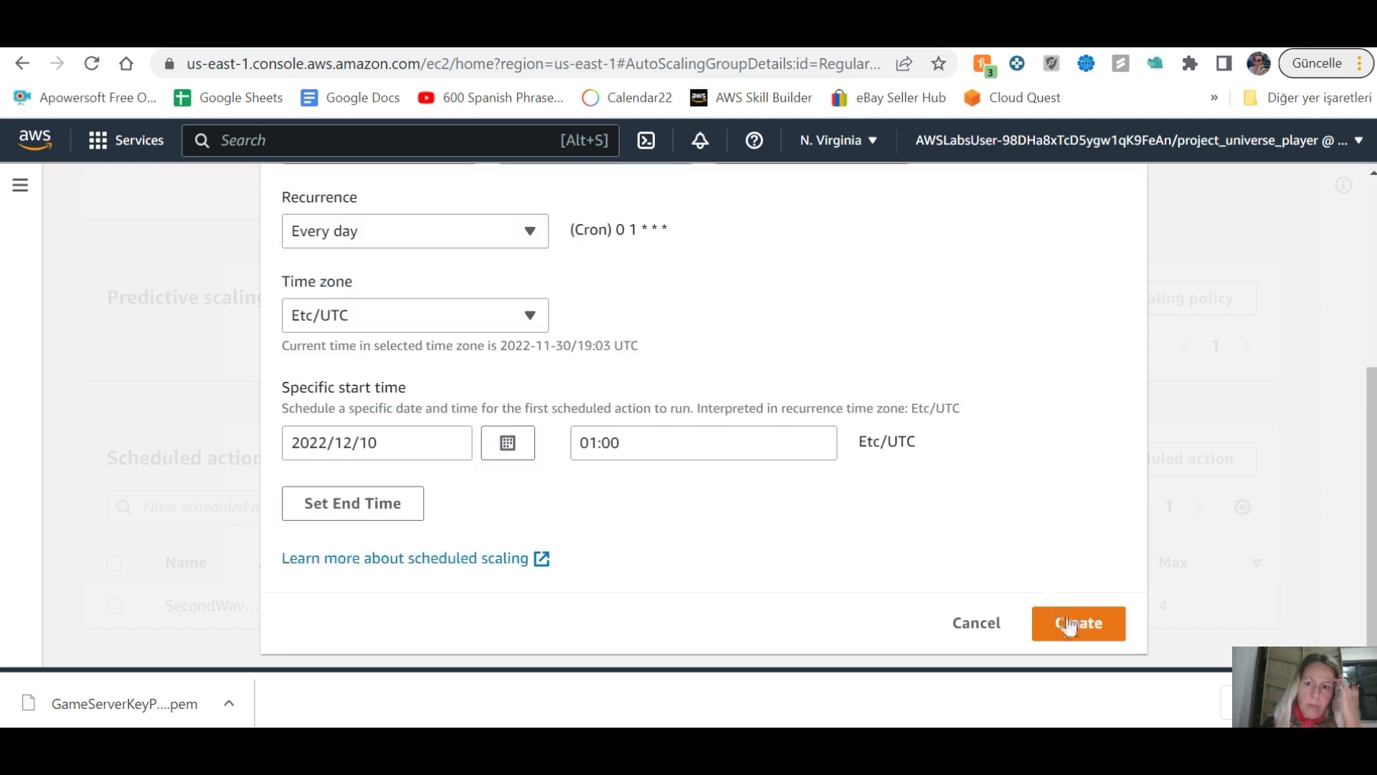
key("Return")
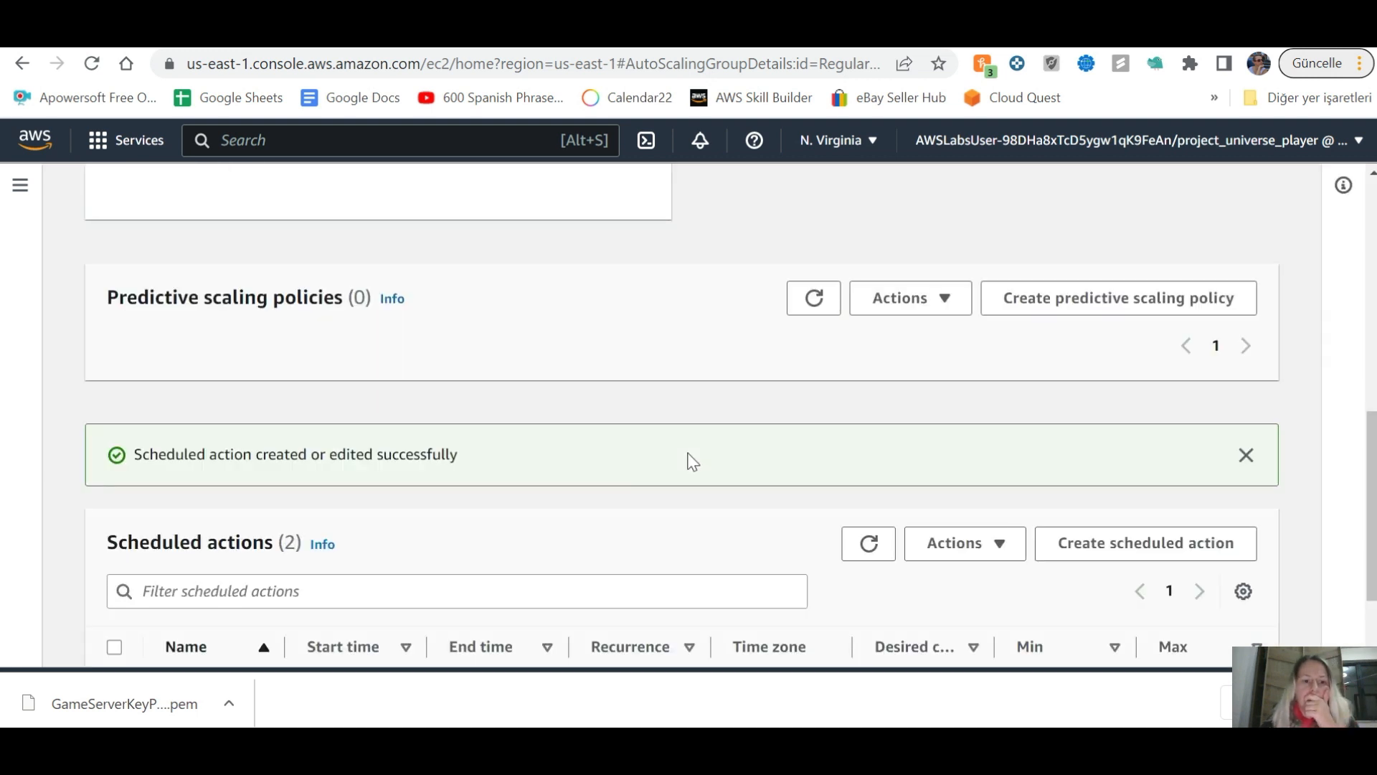
scroll(693, 461, "down", 2)
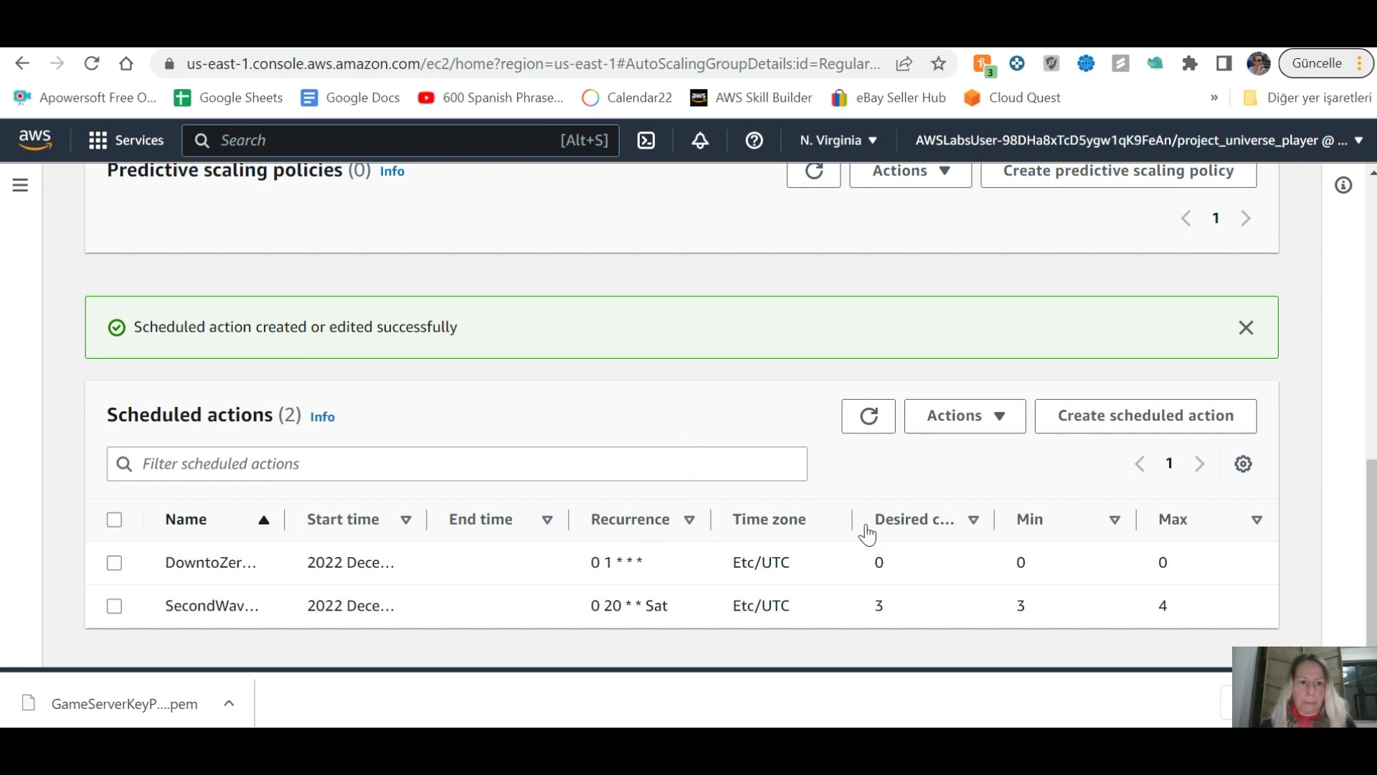
key("alt+Tab")
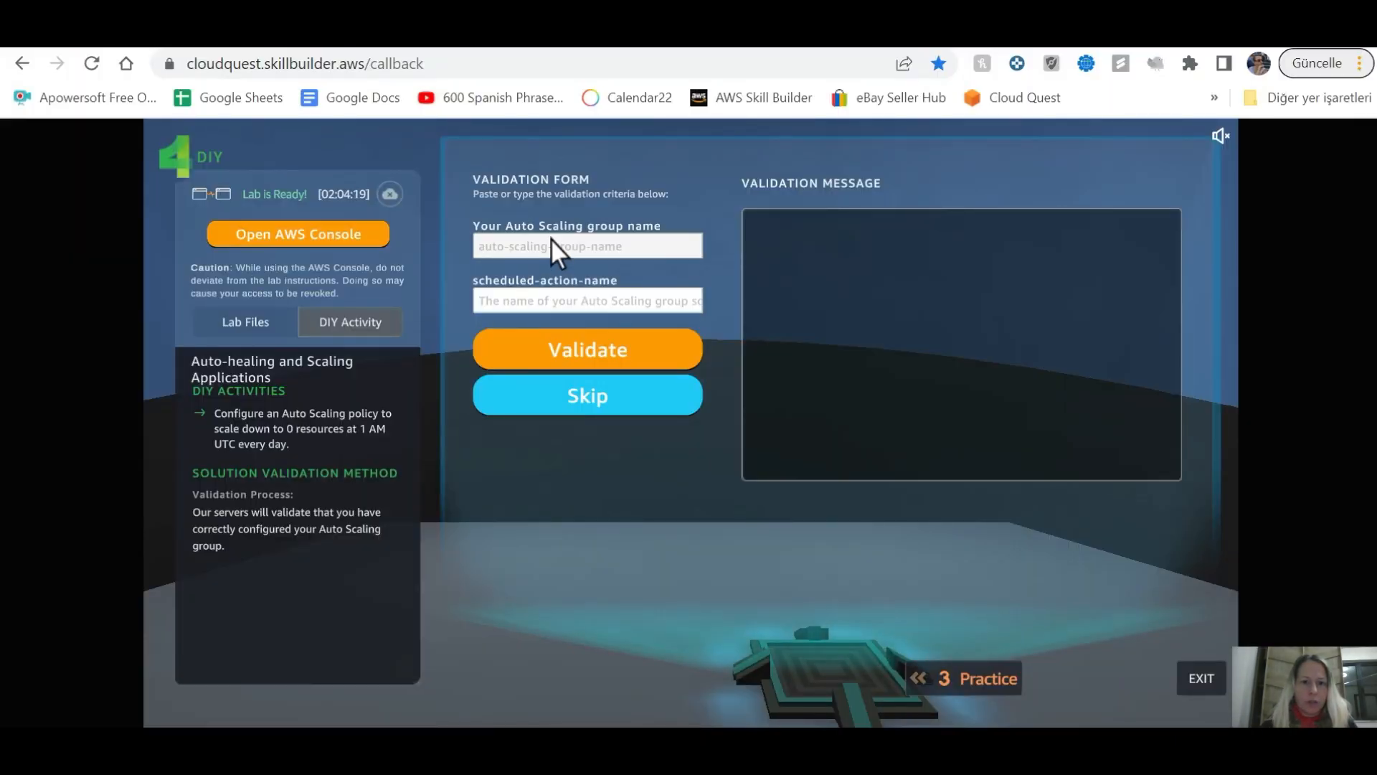
Step: Paste RegularCustomerGameServer from the console into Cloud Quest's Auto Scaling group name field
key("alt+Tab")
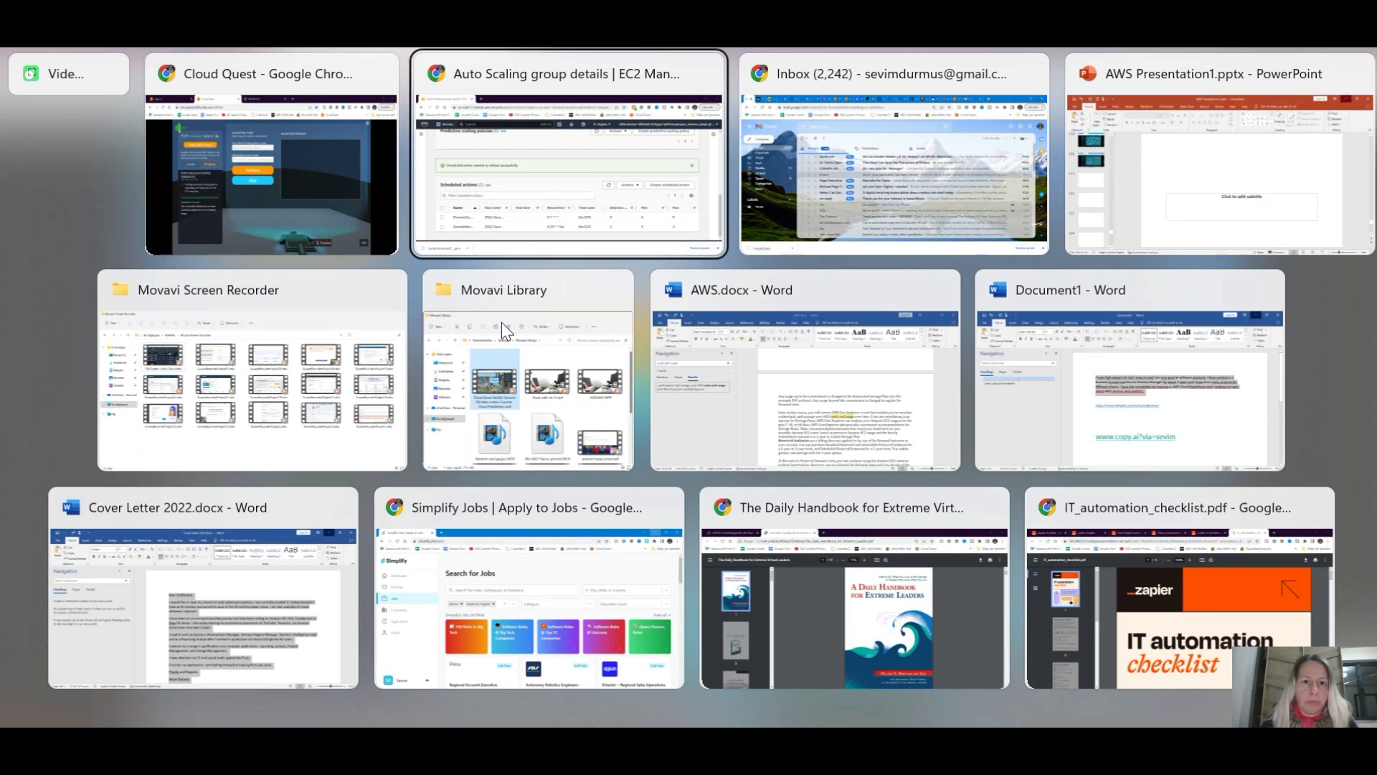
scroll(500, 325, "up", 3)
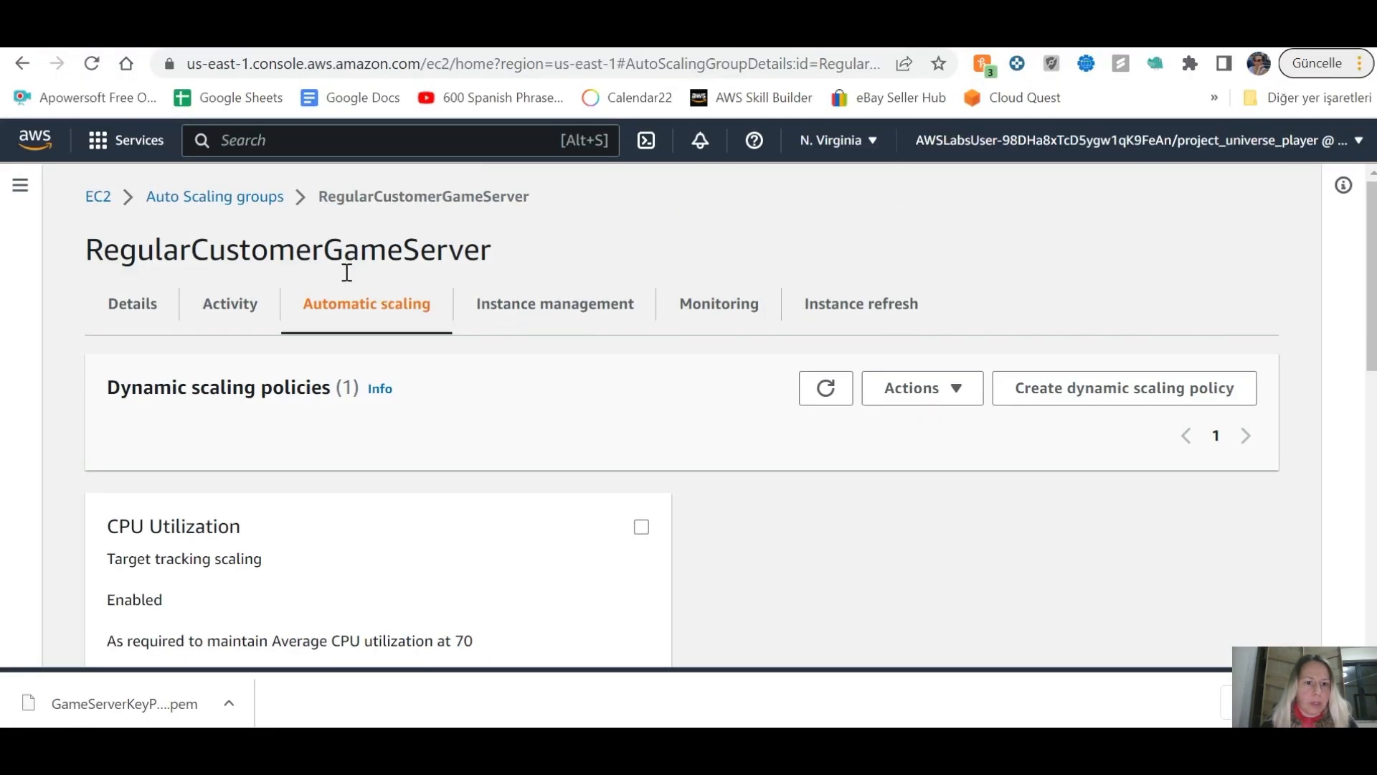
left_click_drag(504, 252, 93, 251)
key("ctrl+c")
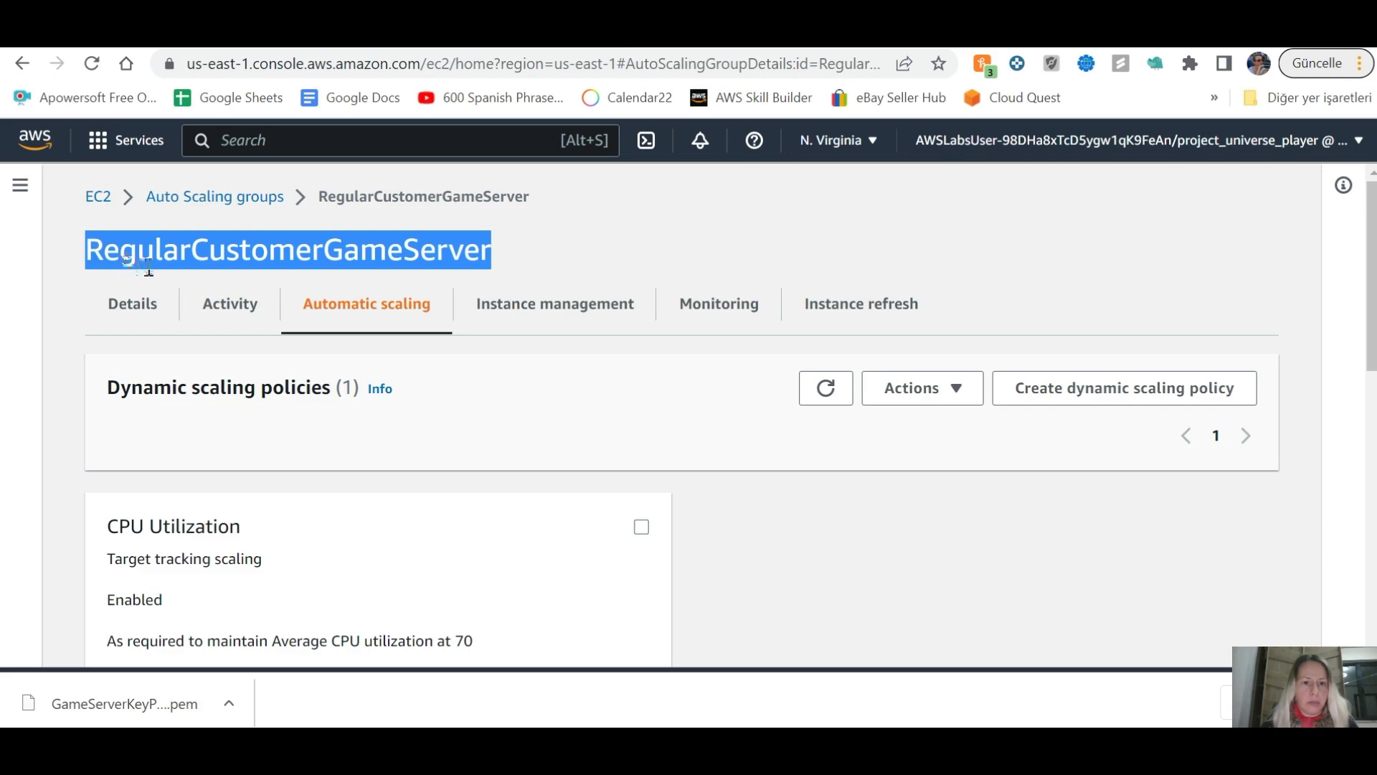
key("alt+Tab")
key("Tab")
key("Tab")
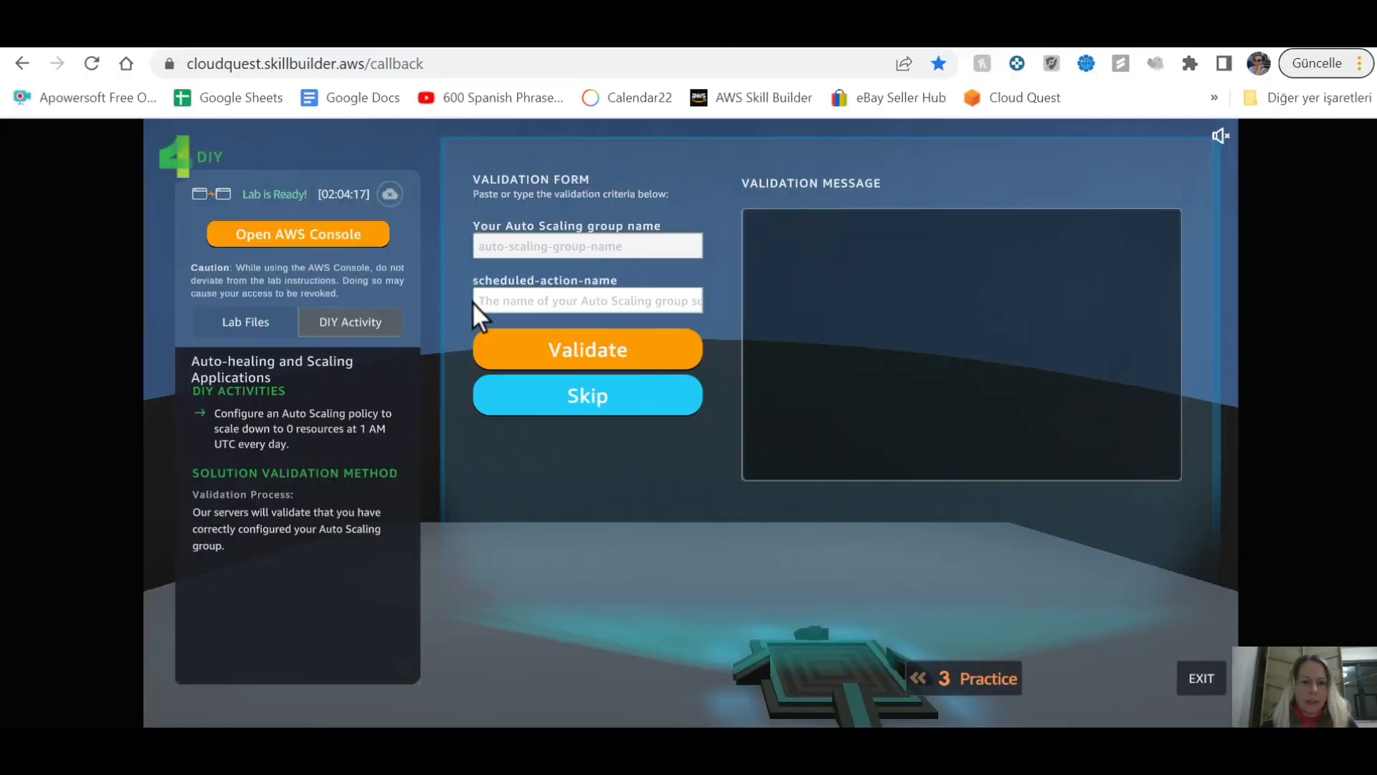
left_click(562, 242)
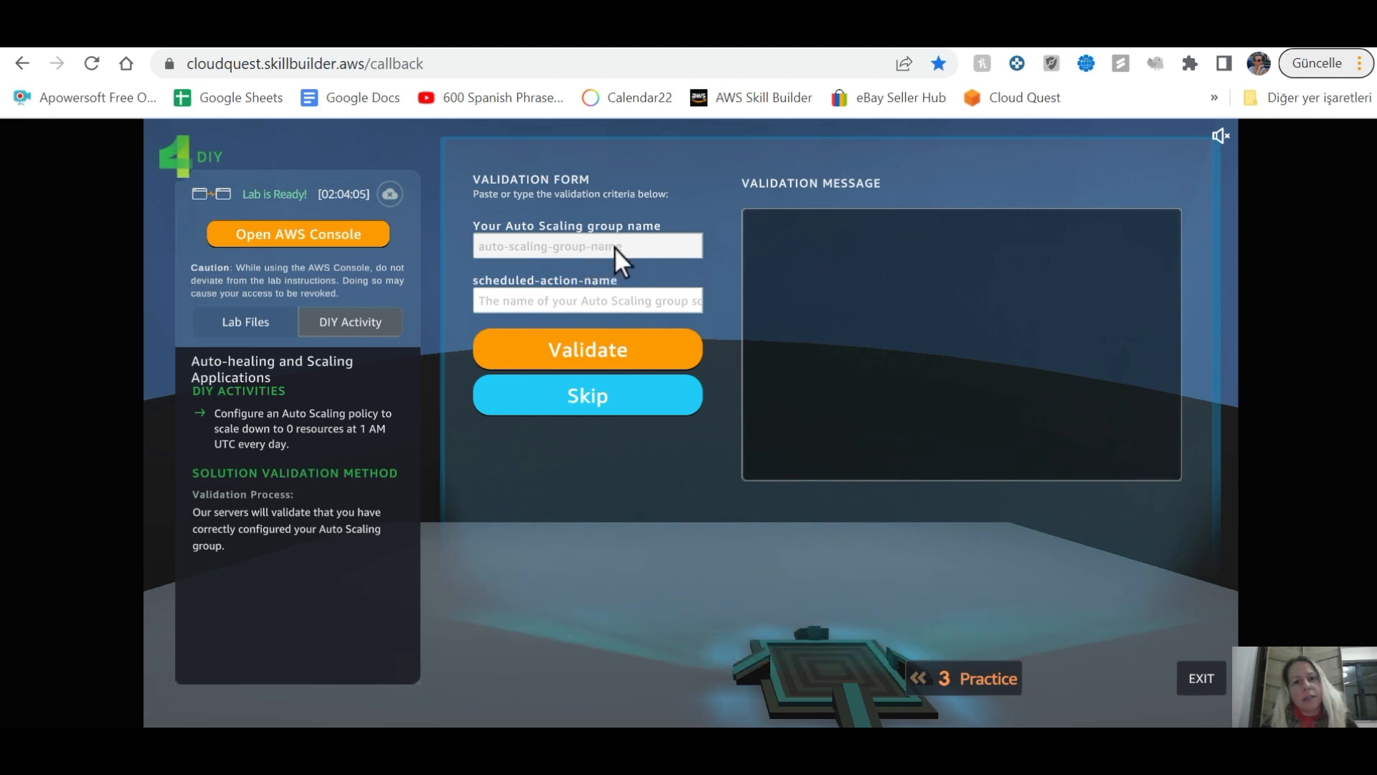
key("ctrl+v")
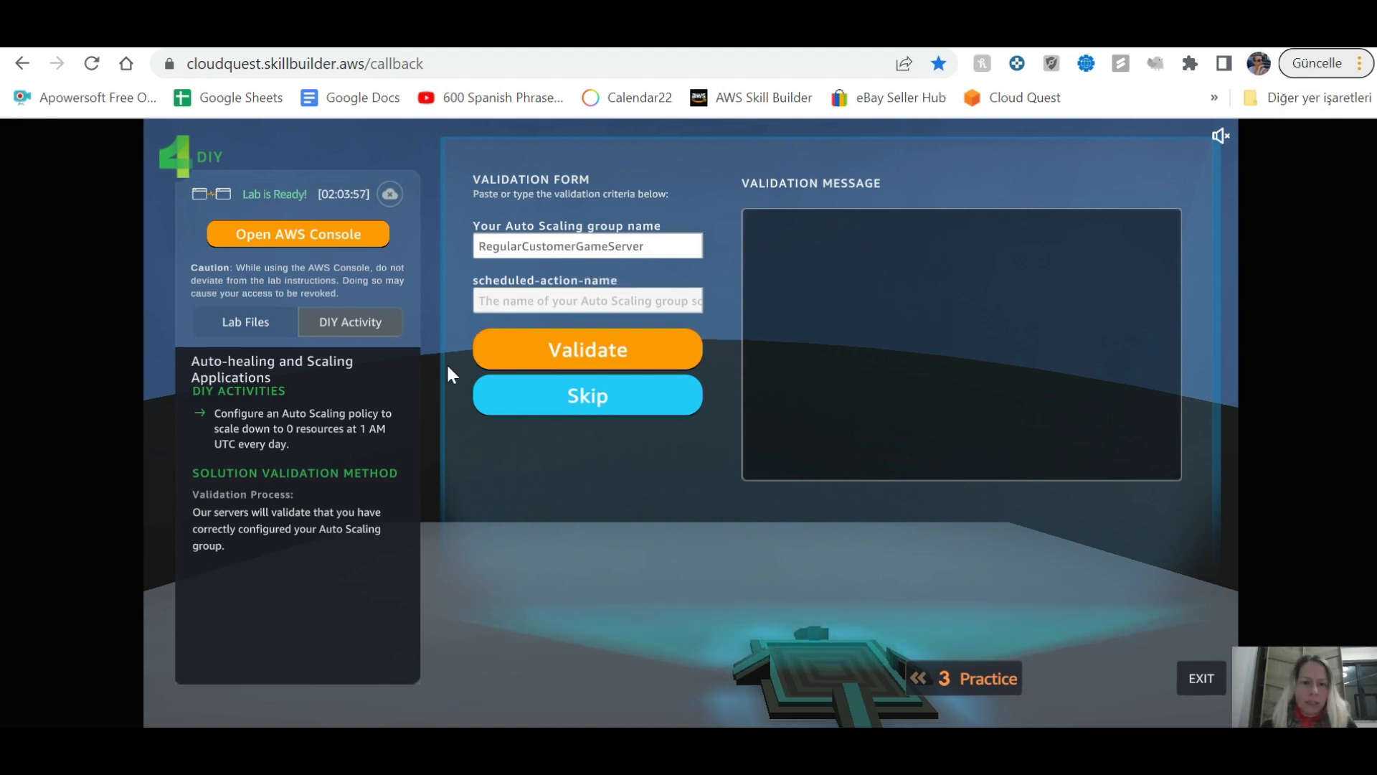
left_click(646, 301)
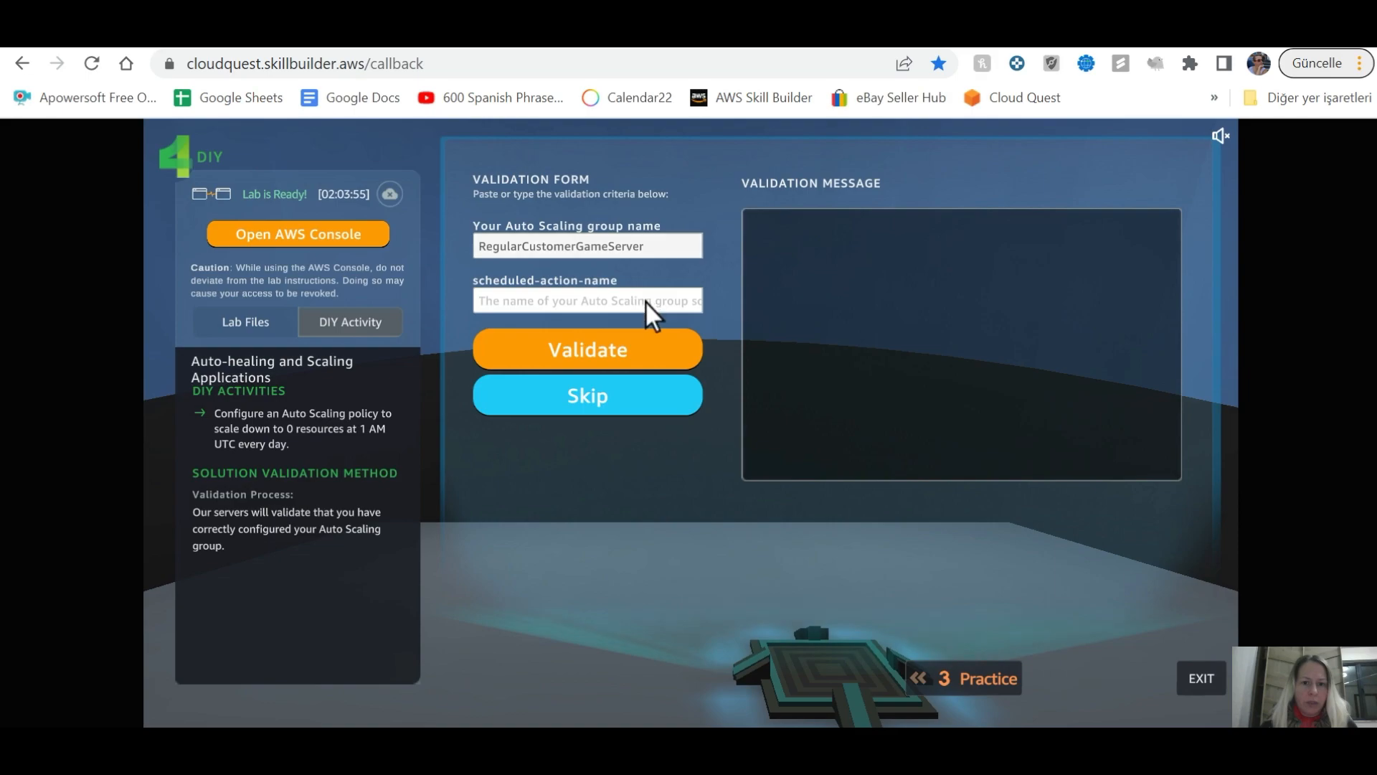
key("alt+Tab")
scroll(431, 570, "down", 5)
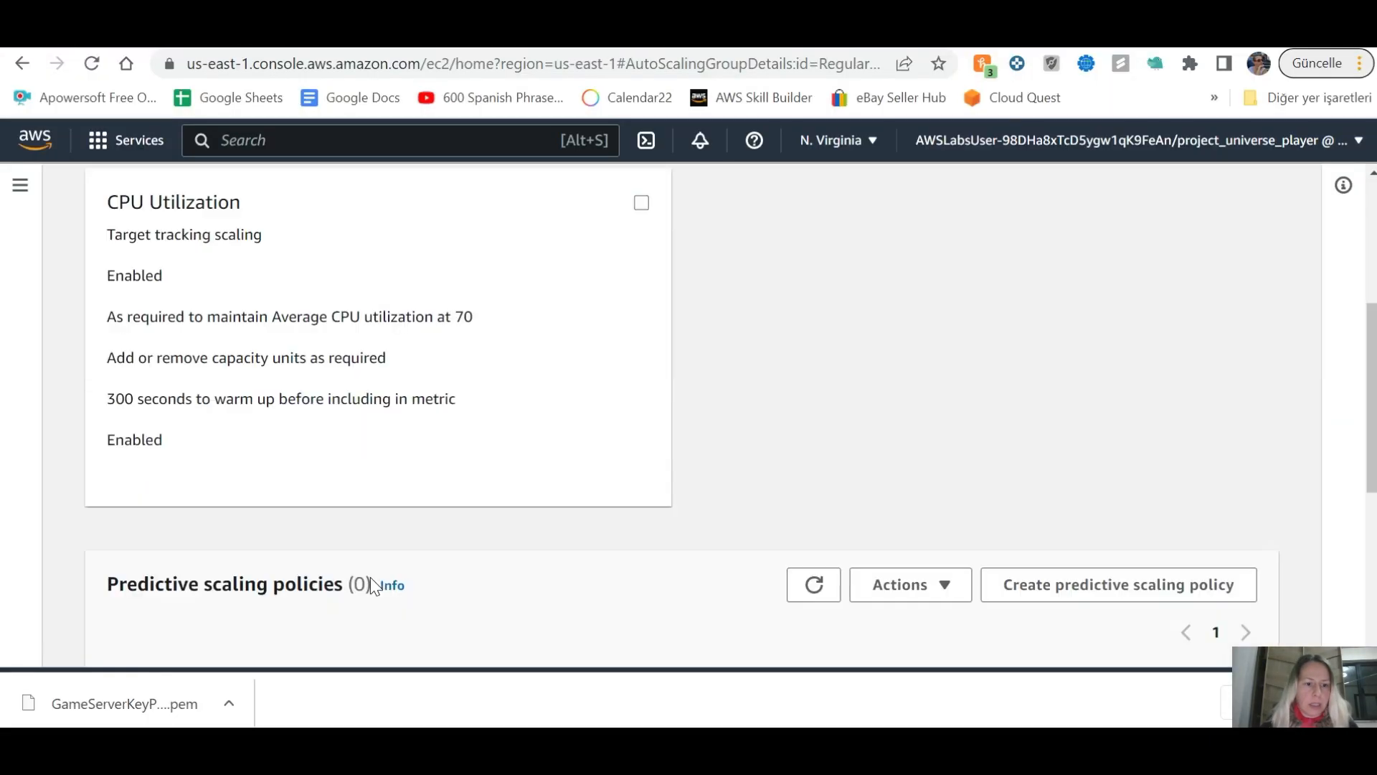
Step: Copy the DowntoZeroDIY name from its Edit details and return to Cloud Quest
scroll(370, 577, "down", 5)
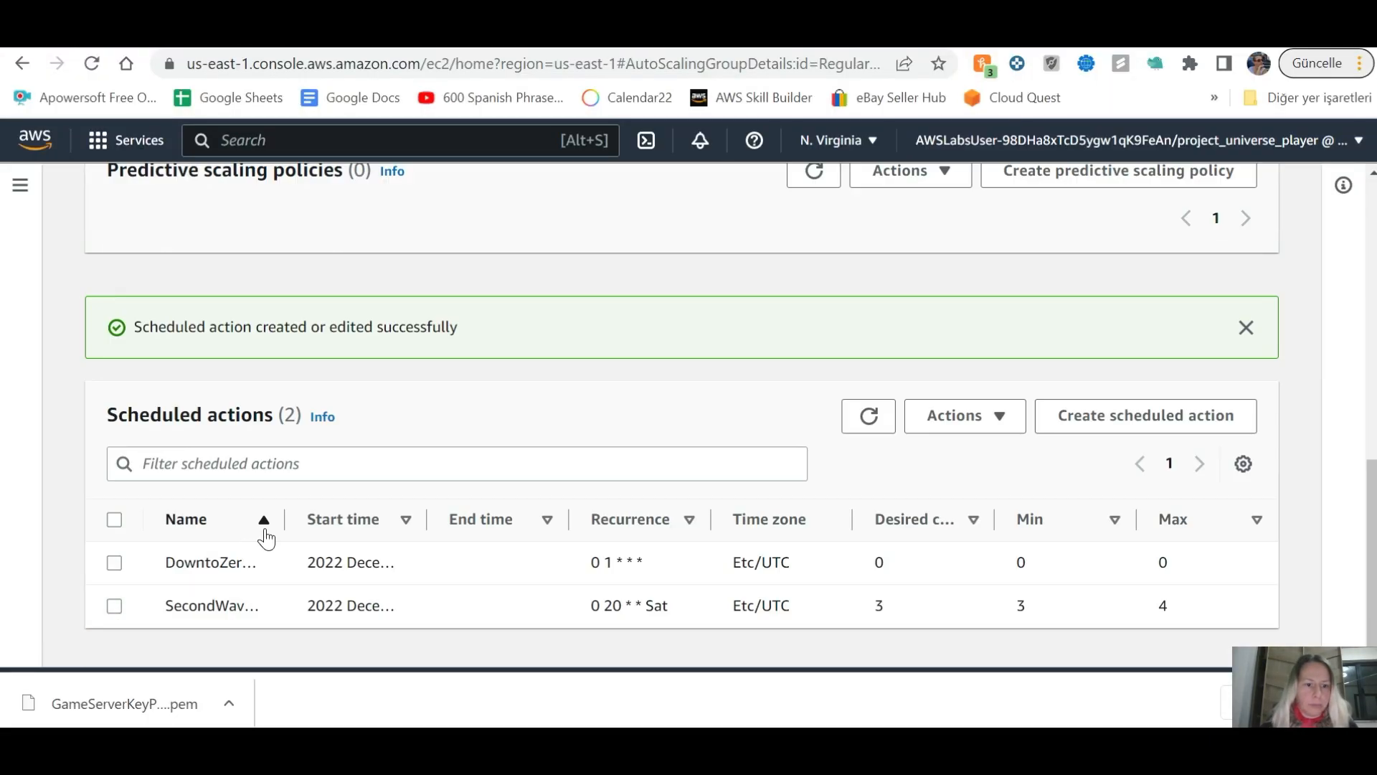
double_click(177, 562)
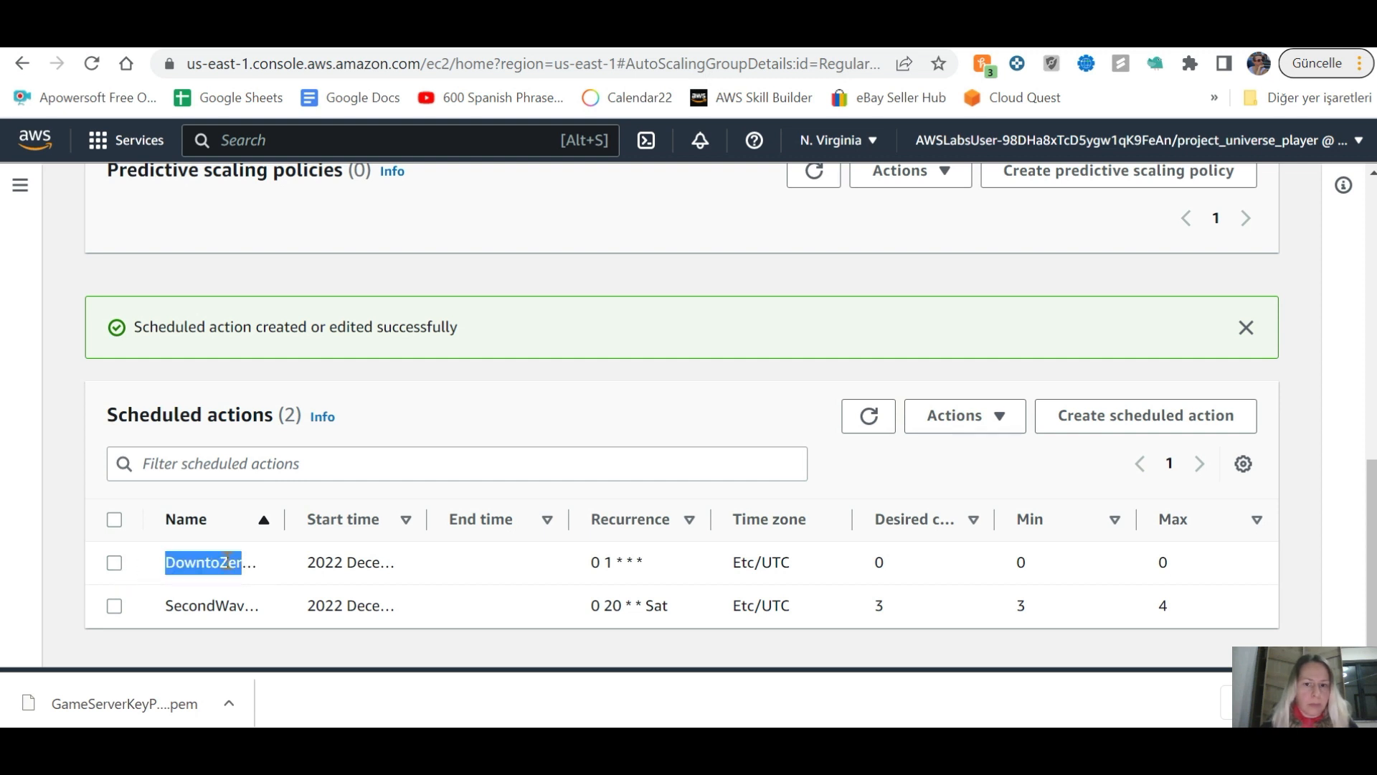
left_click(114, 562)
left_click(994, 423)
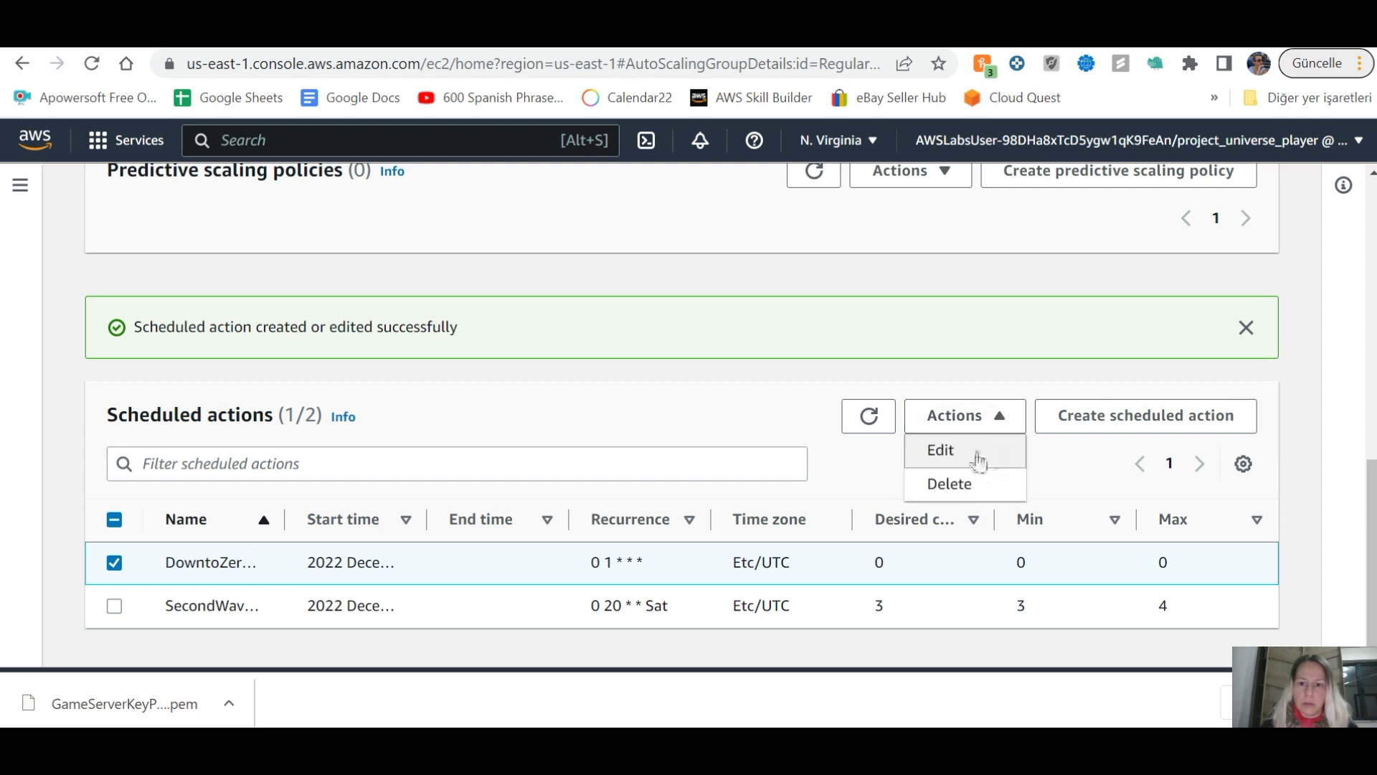
left_click(975, 460)
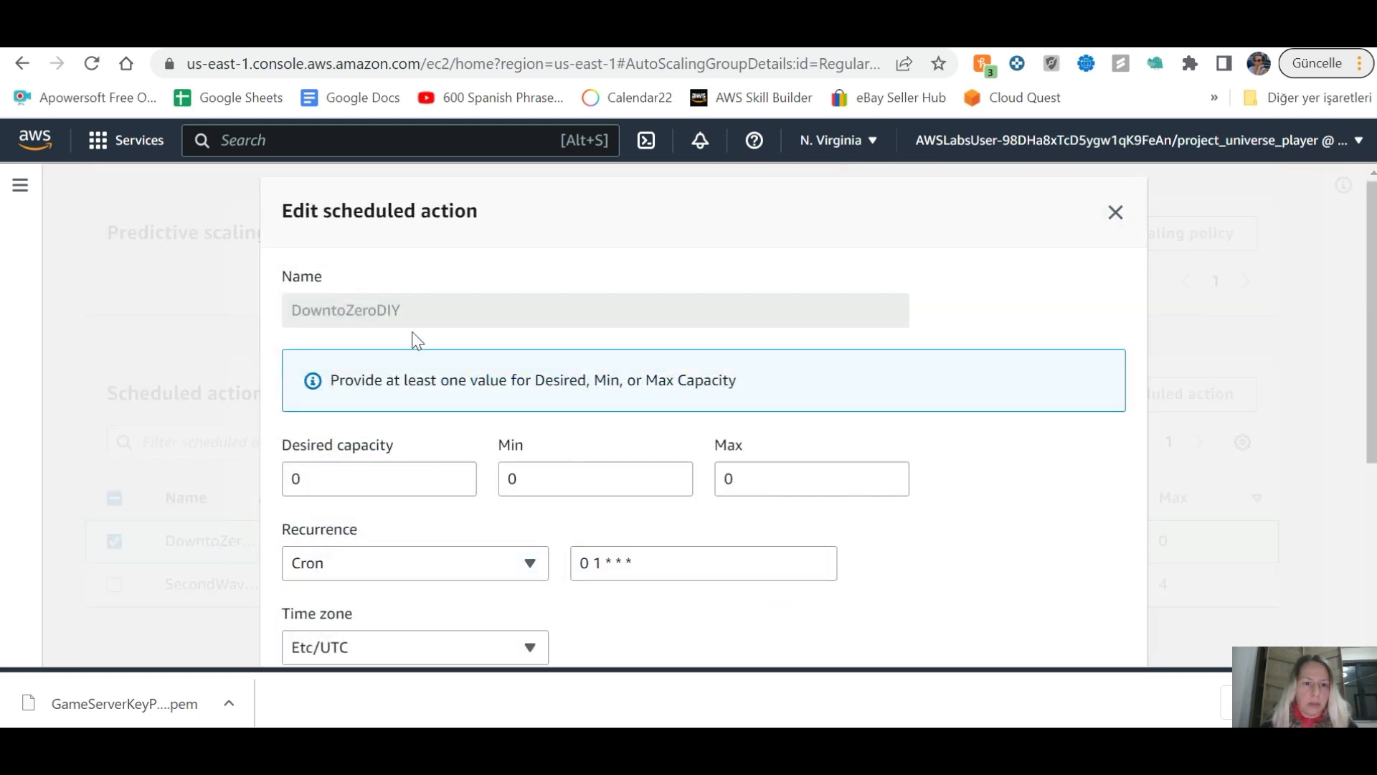
double_click(333, 309)
key("ctrl+c")
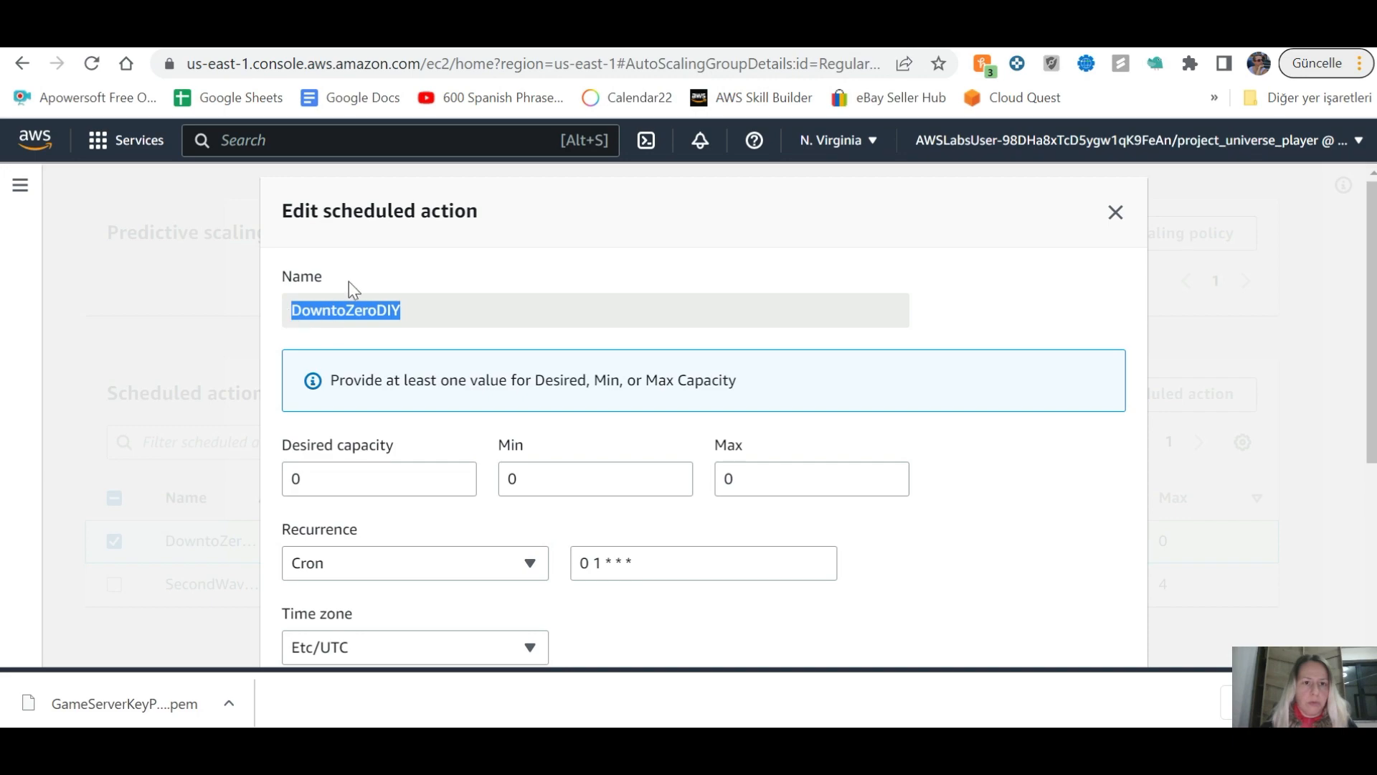
key("alt+Tab")
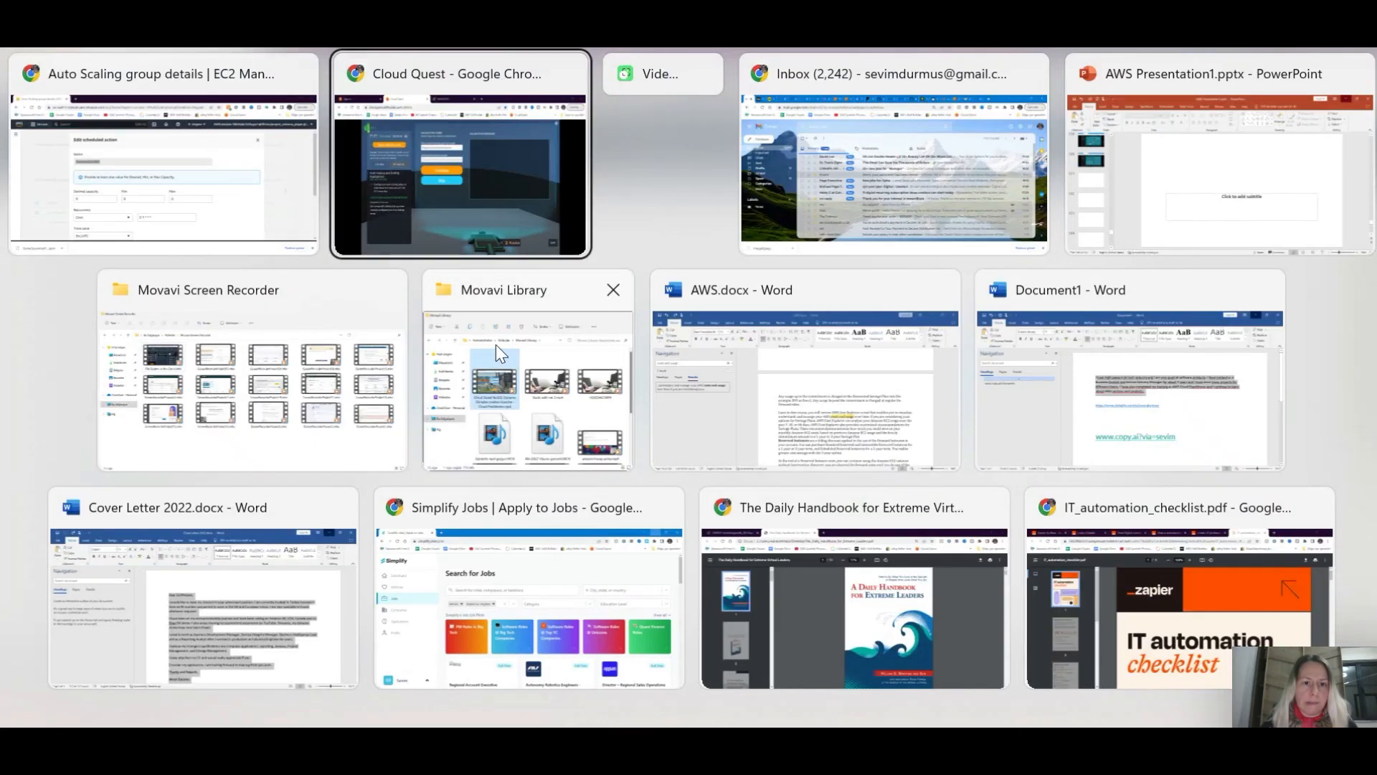
left_click(492, 144)
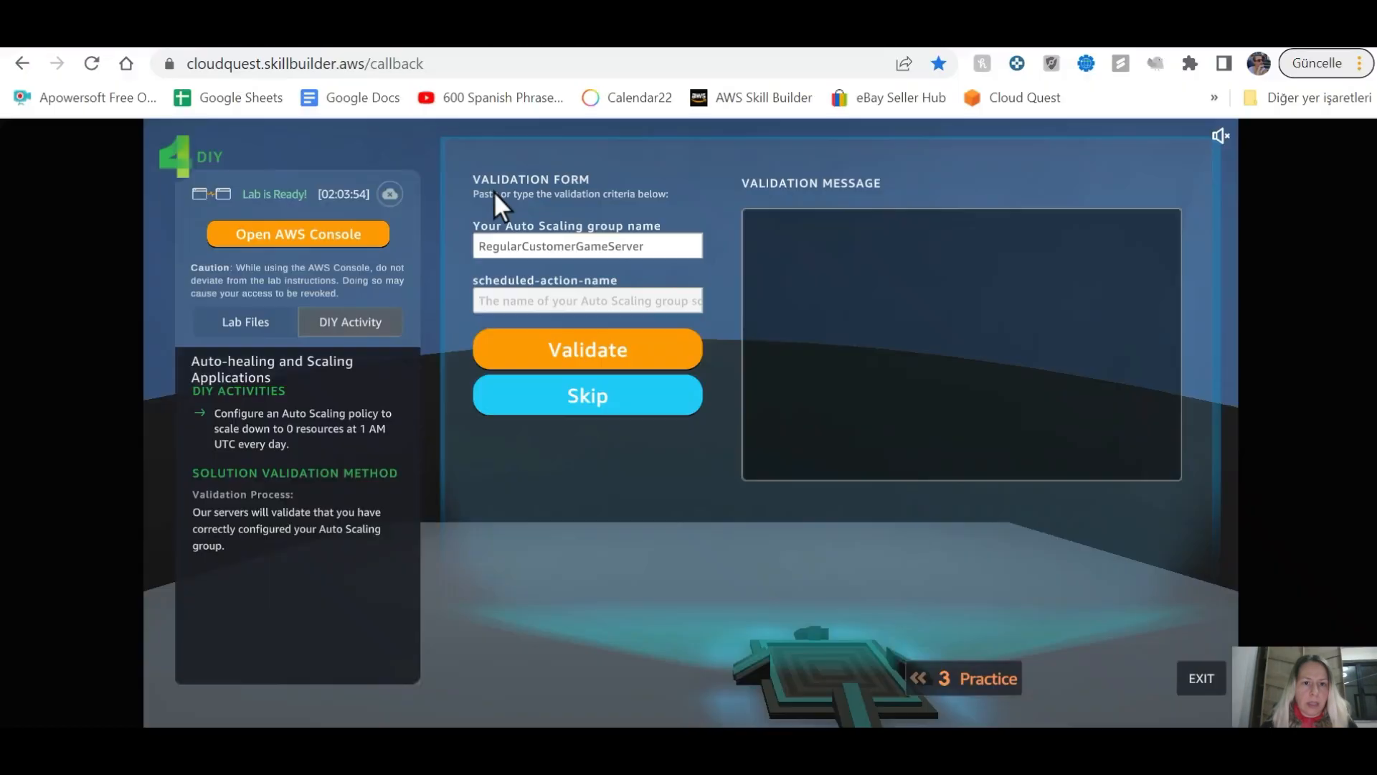
Step: Enter DowntoZeroDIY as the scheduled action name, validate successfully, and exit to the city
left_click(525, 303)
key("ctrl+v")
left_click(619, 361)
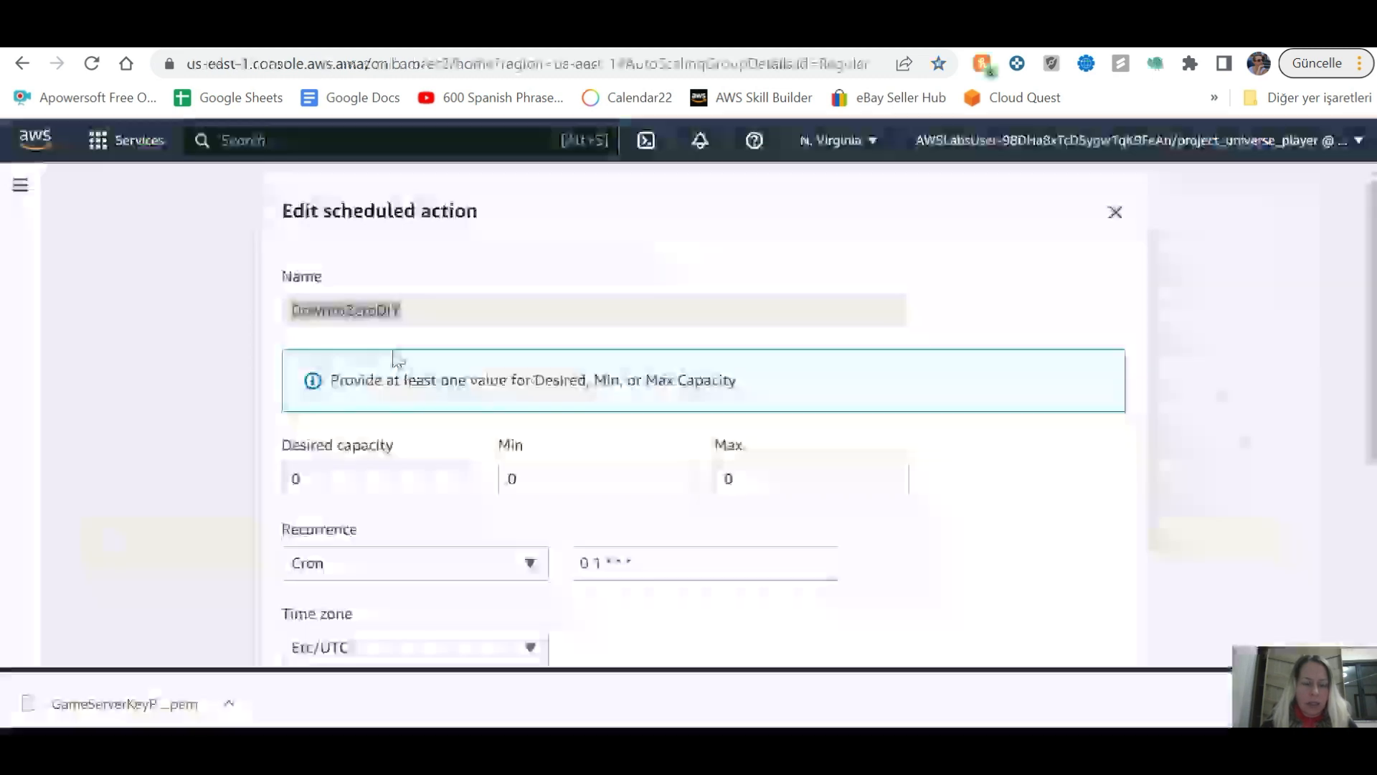
left_click(1115, 212)
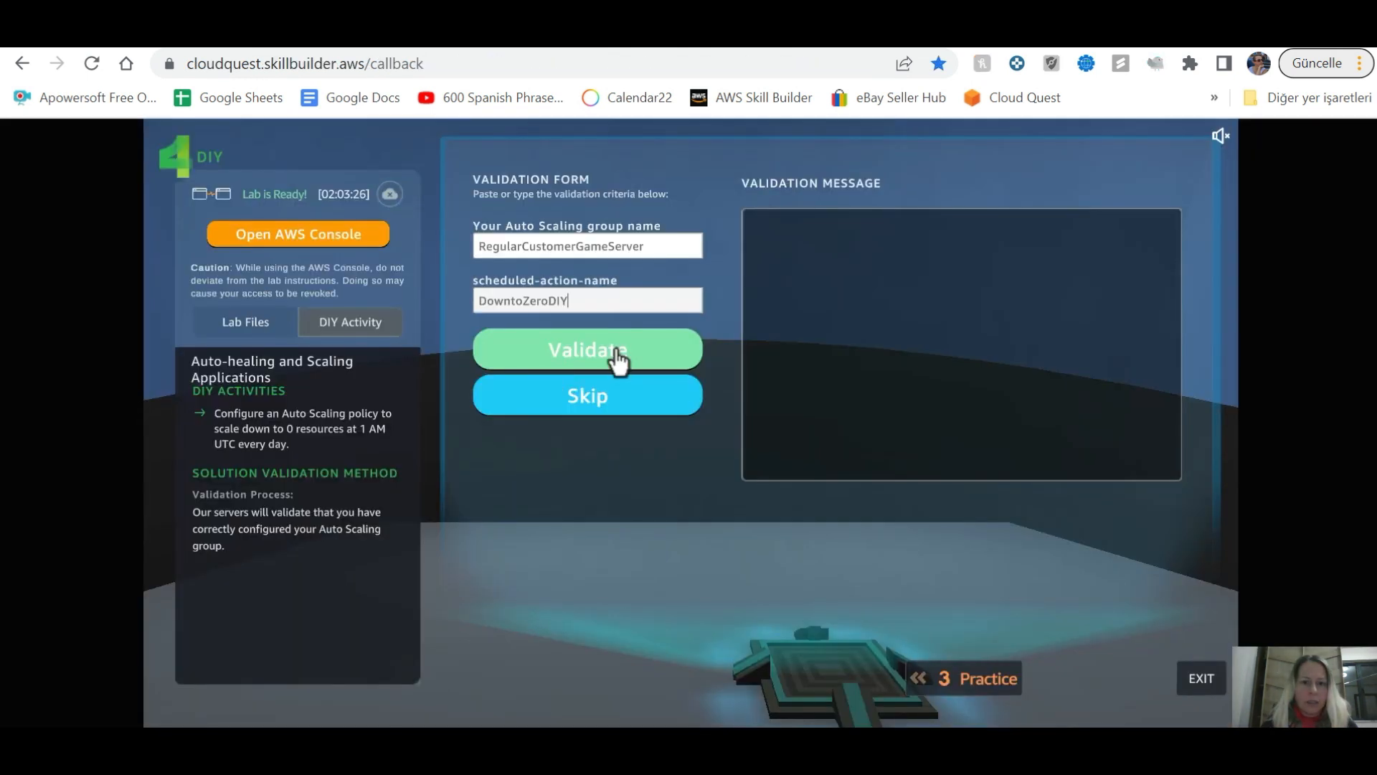
left_click(588, 346)
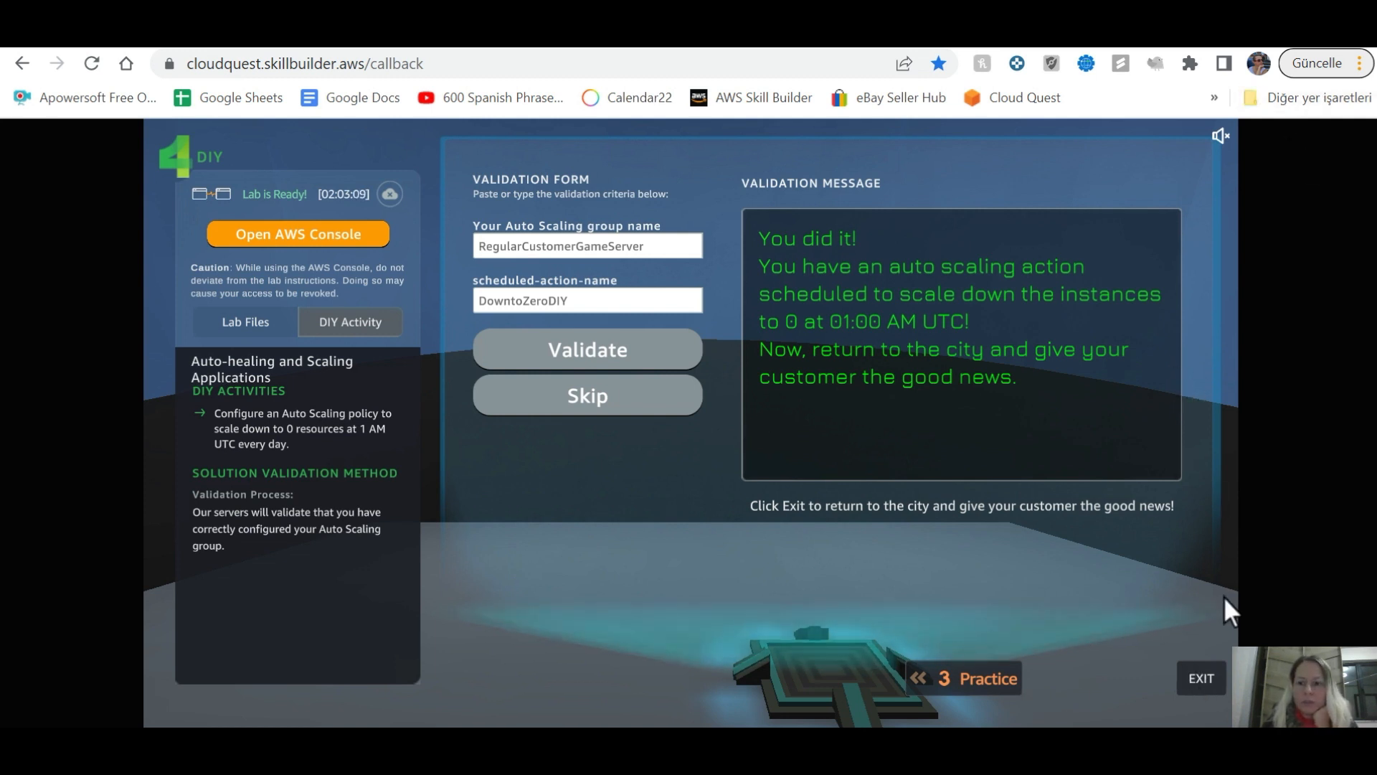
left_click(1203, 677)
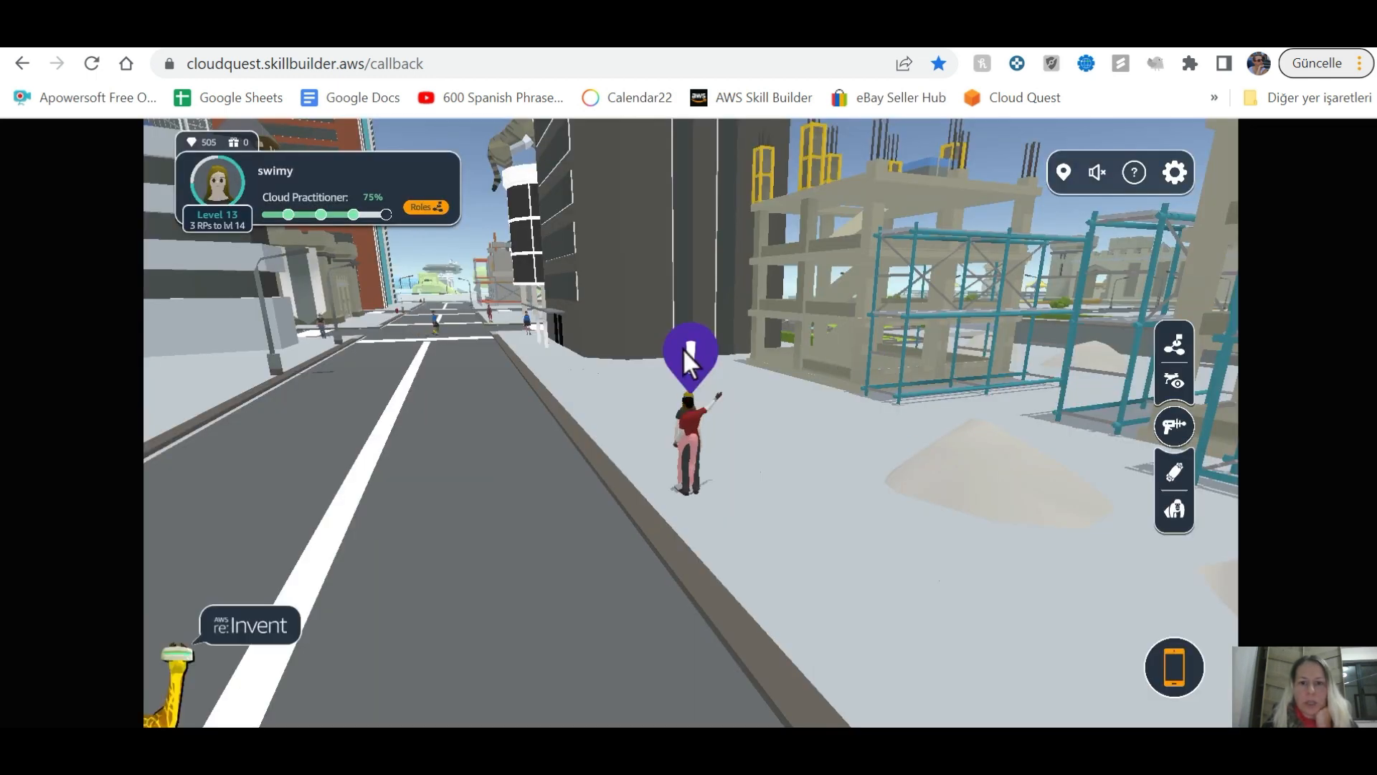
Step: Report to the customer and collect the second reward option
left_click(687, 352)
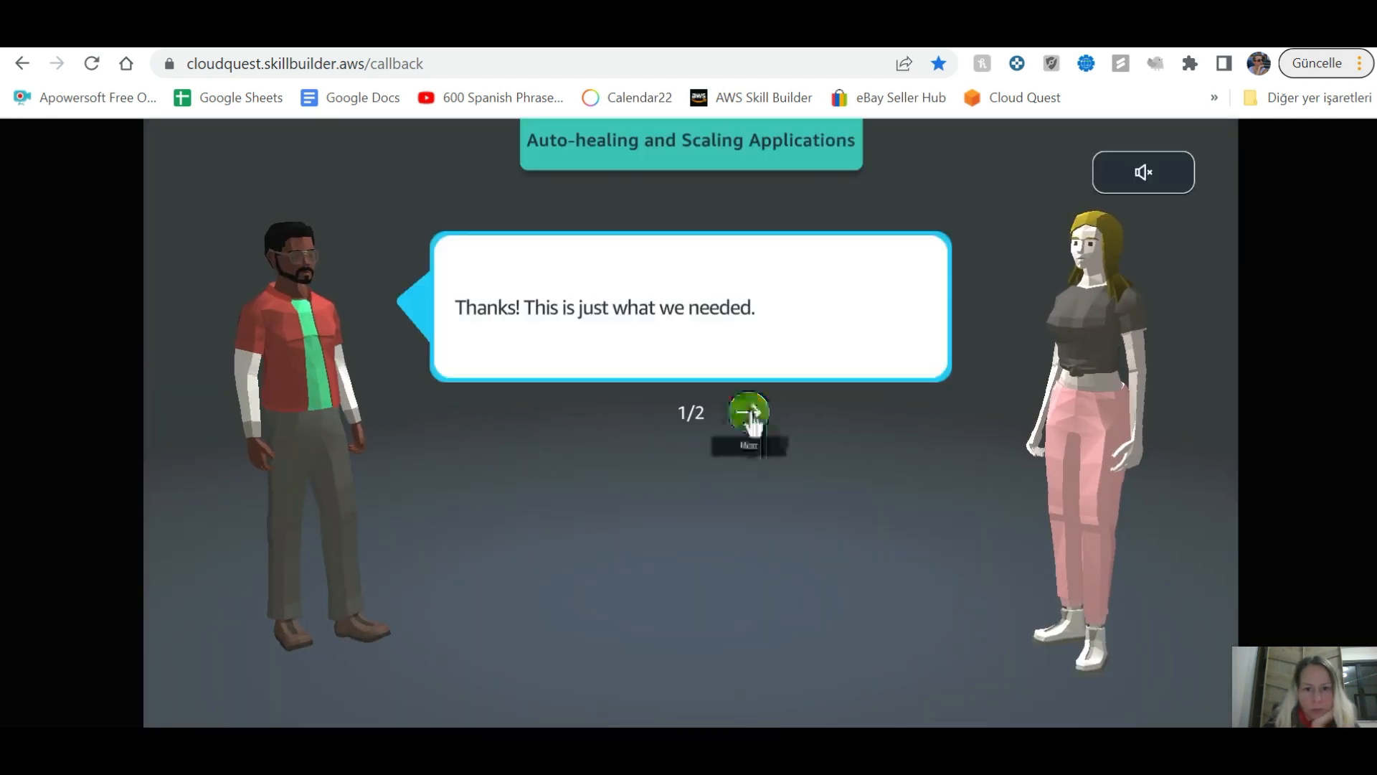
left_click(749, 415)
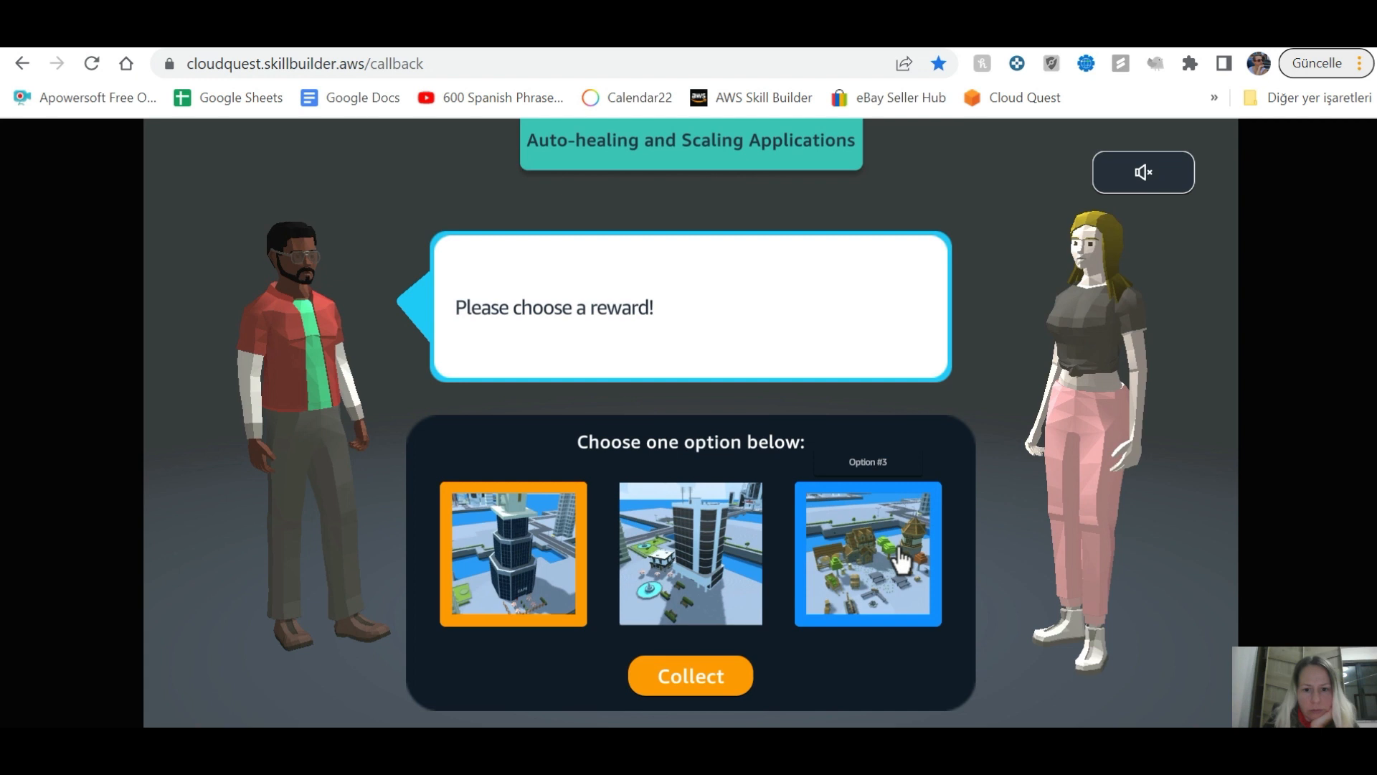
left_click(691, 581)
left_click(728, 699)
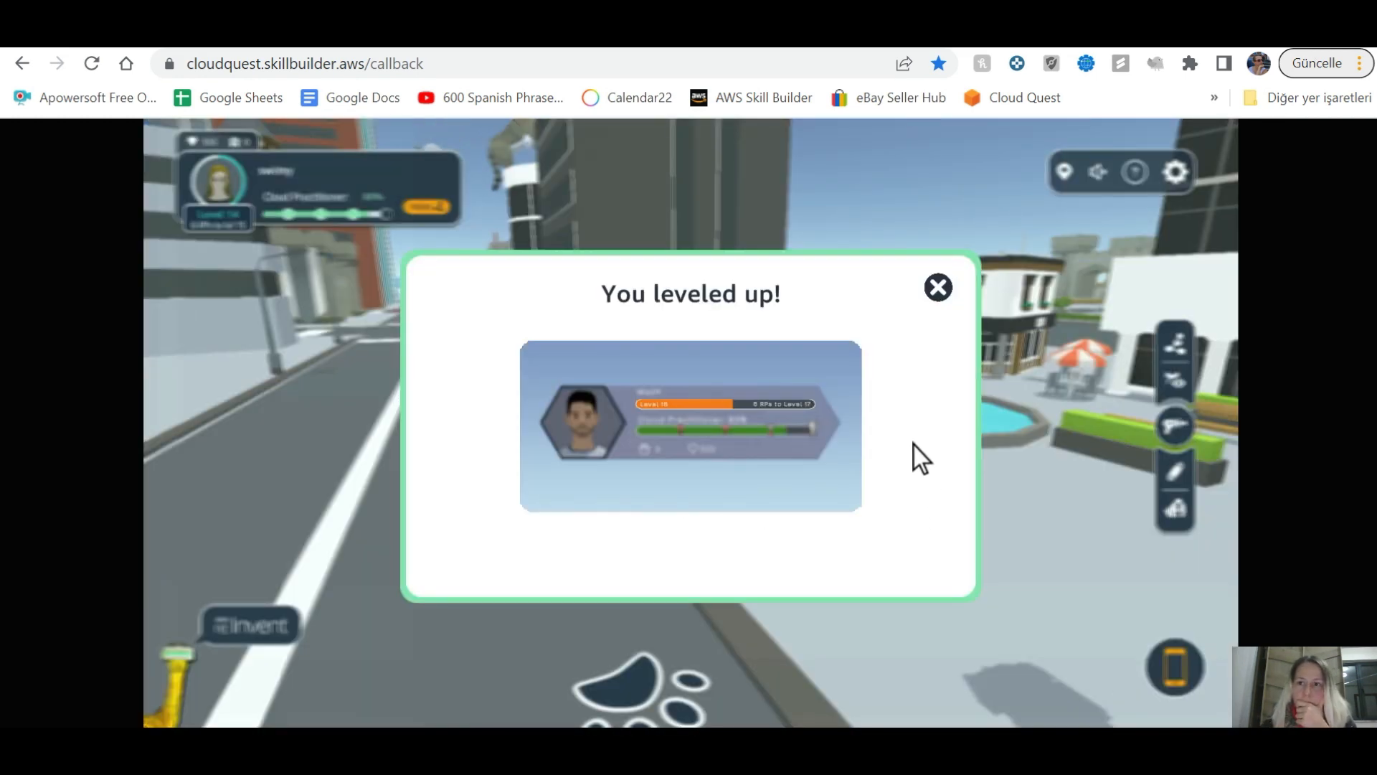
Step: Rate 'Auto-healing and Scaling Applications' five stars, then view remaining assignments on the XR device
left_click(938, 287)
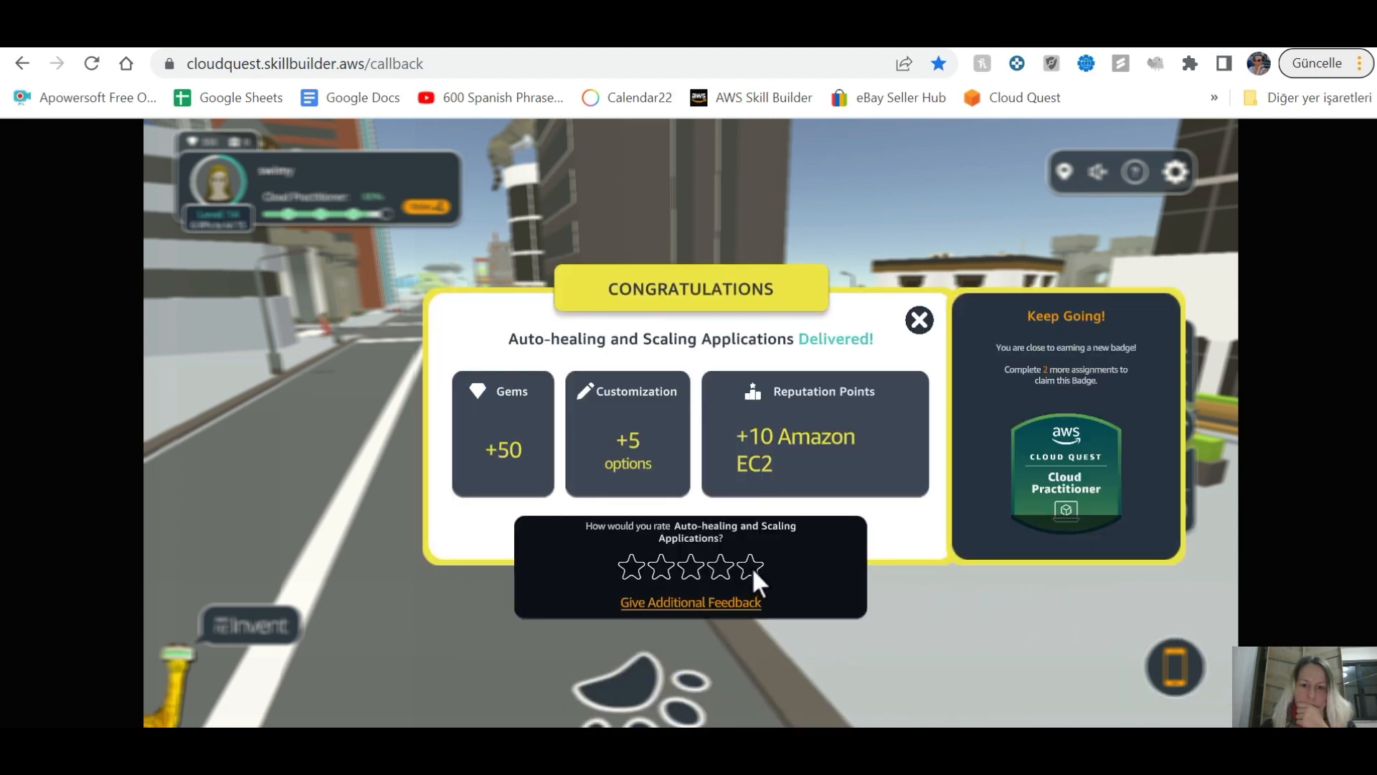
left_click(750, 566)
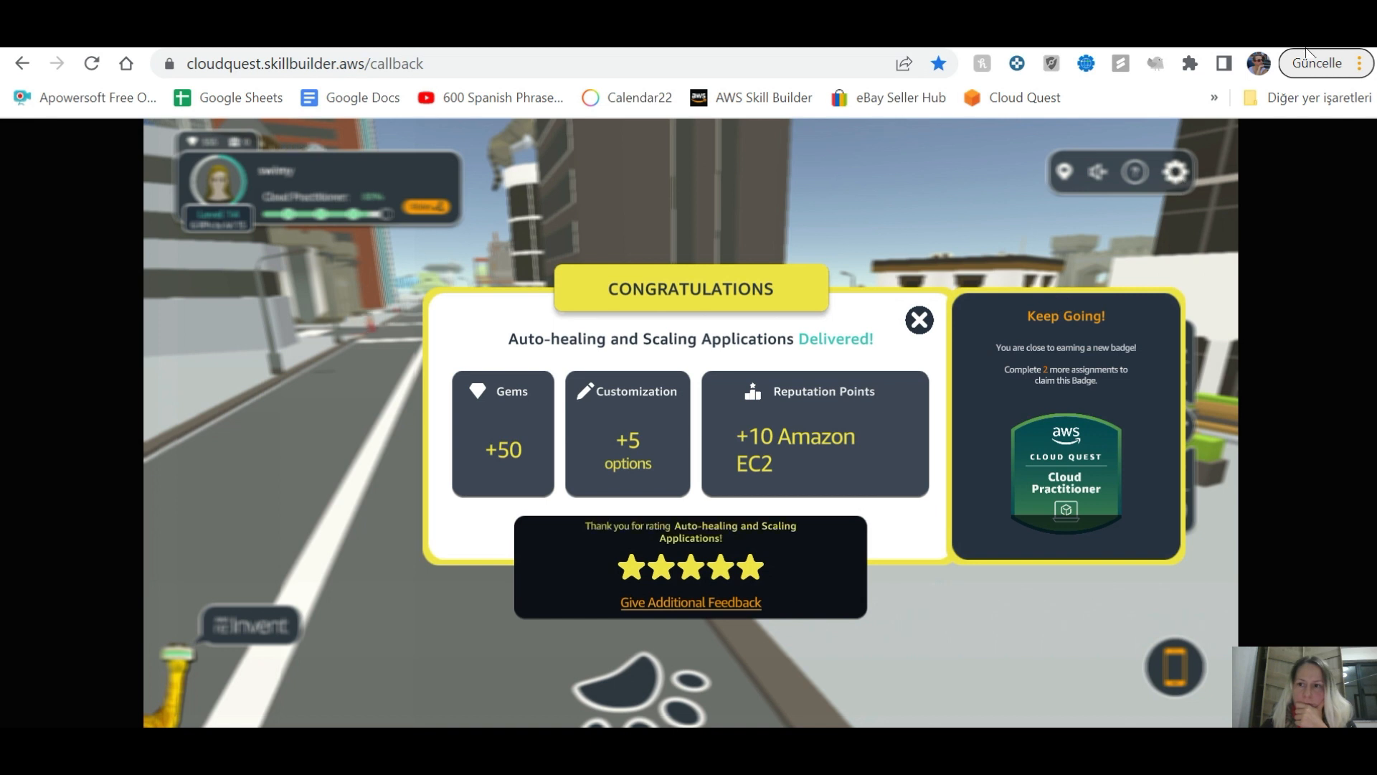
left_click(921, 322)
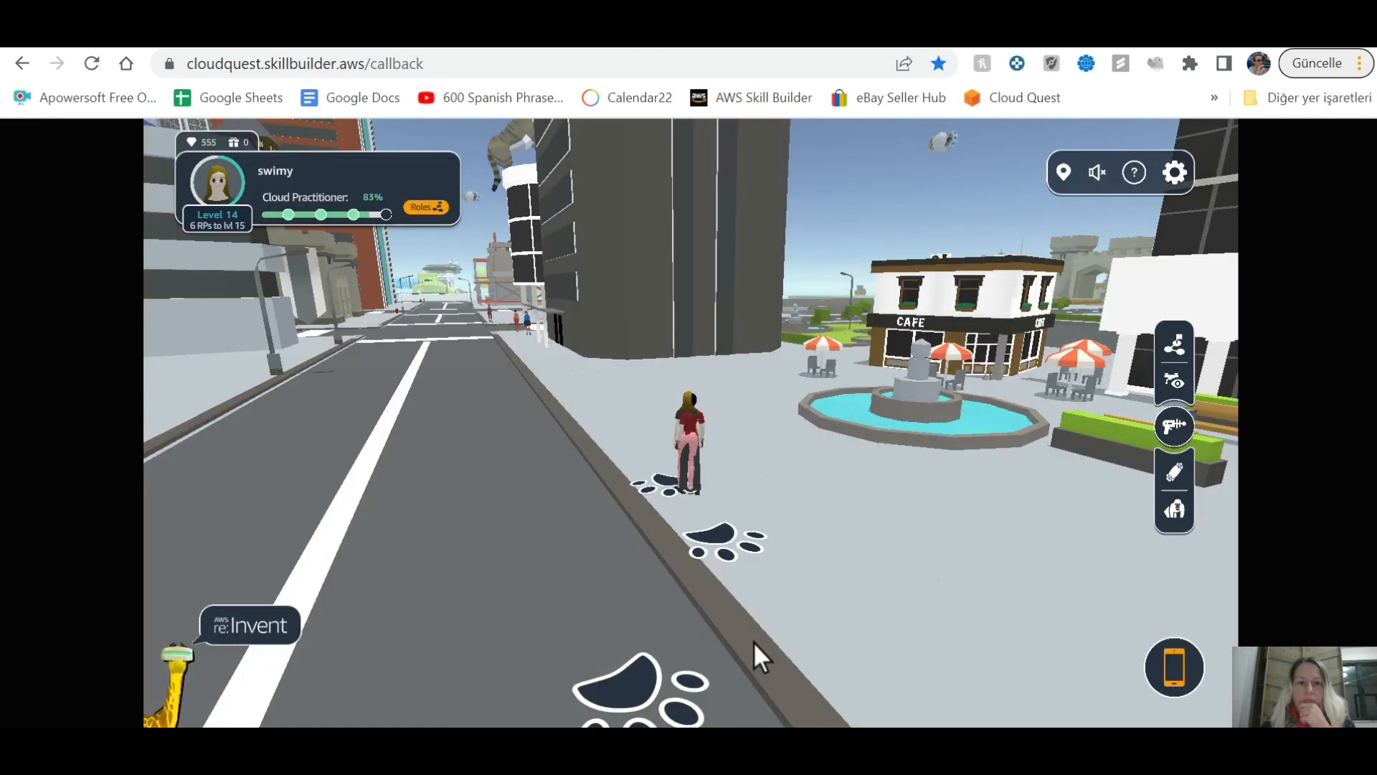
left_click(1176, 667)
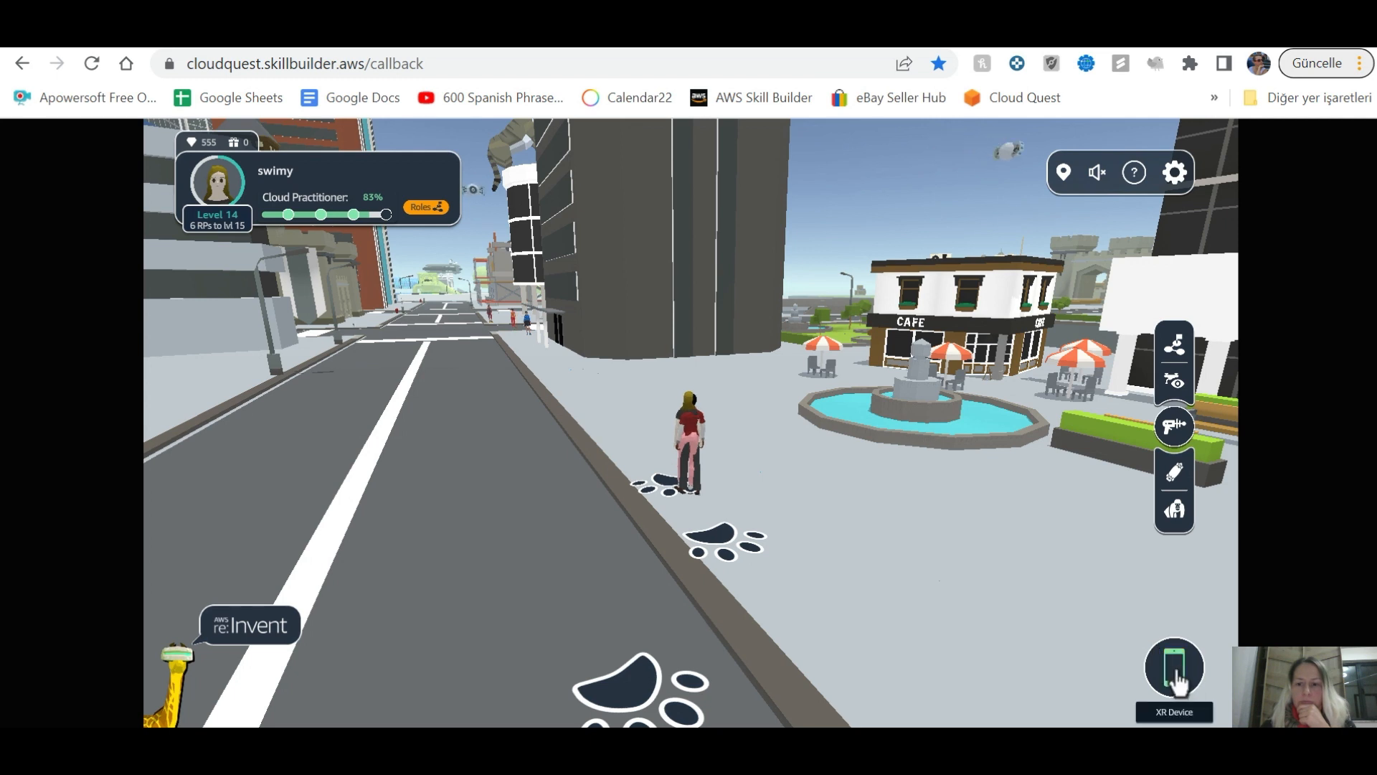